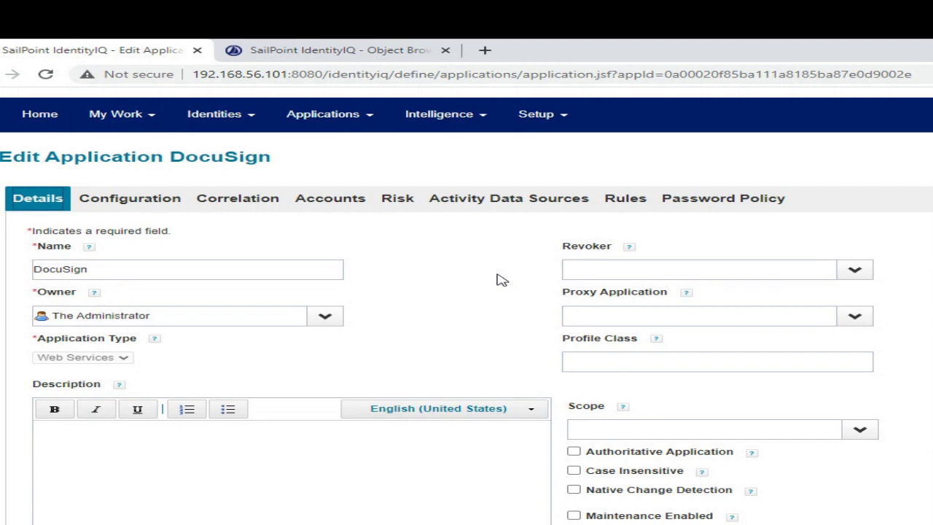
Review the DocuSign application's configuration sections: Settings, Schema and Provisioning Policies, and return to Settings.
{"action": "scroll", "coordinate": [502, 280], "scroll_direction": "down", "scroll_amount": 1}
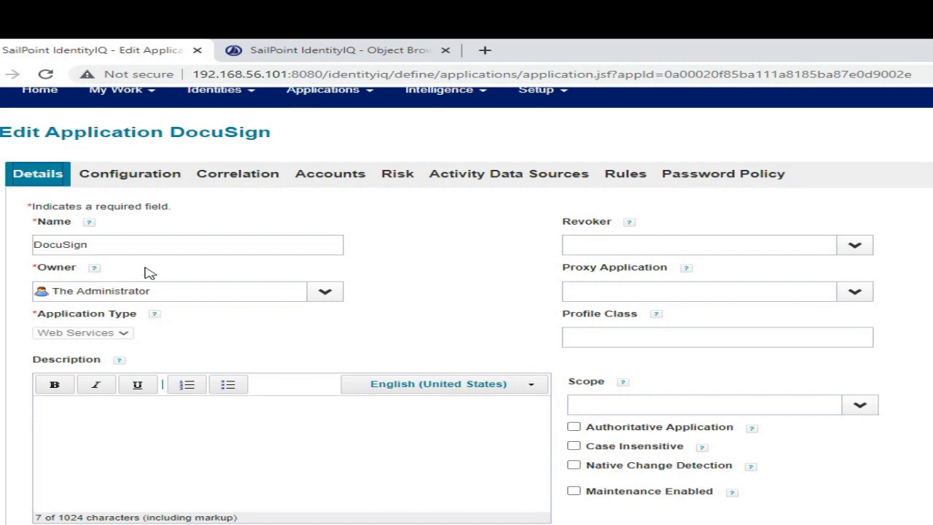
{"action": "left_click", "coordinate": [133, 177]}
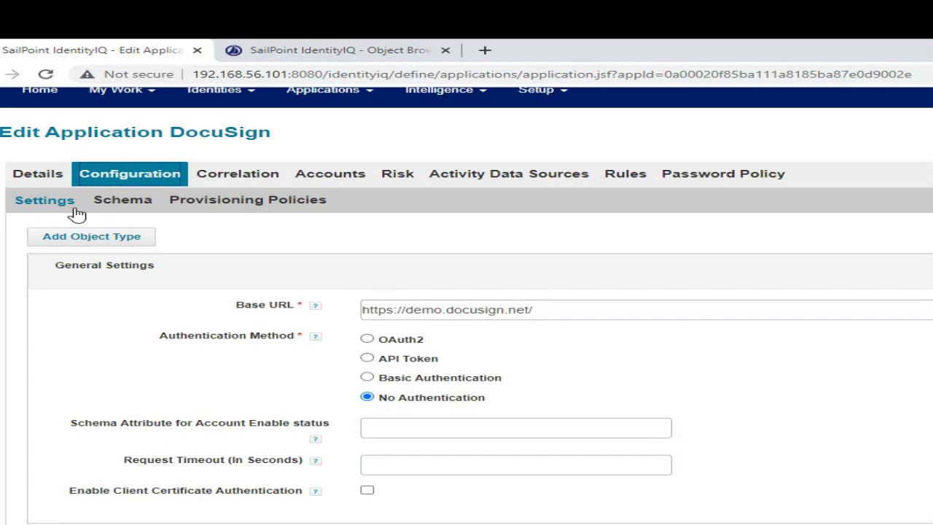
{"action": "left_click", "coordinate": [109, 212]}
{"action": "left_click", "coordinate": [229, 208]}
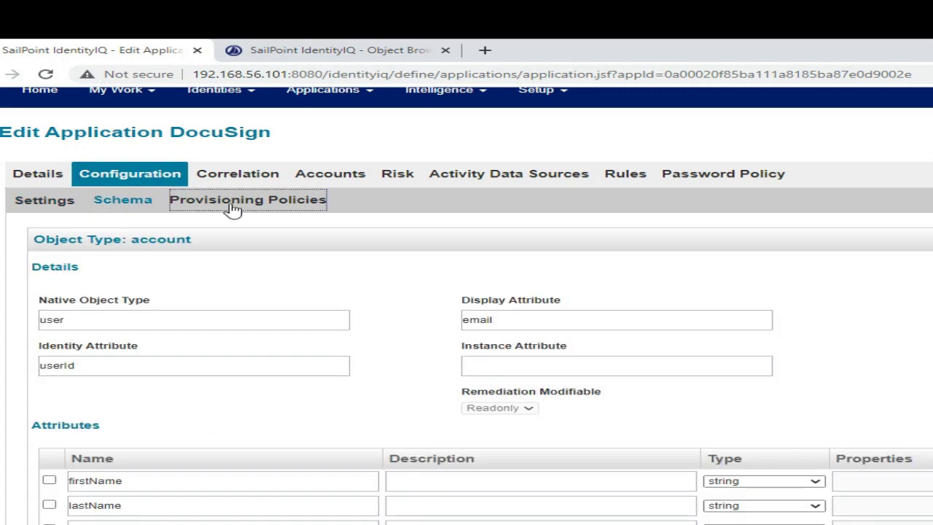
{"action": "left_click", "coordinate": [45, 204]}
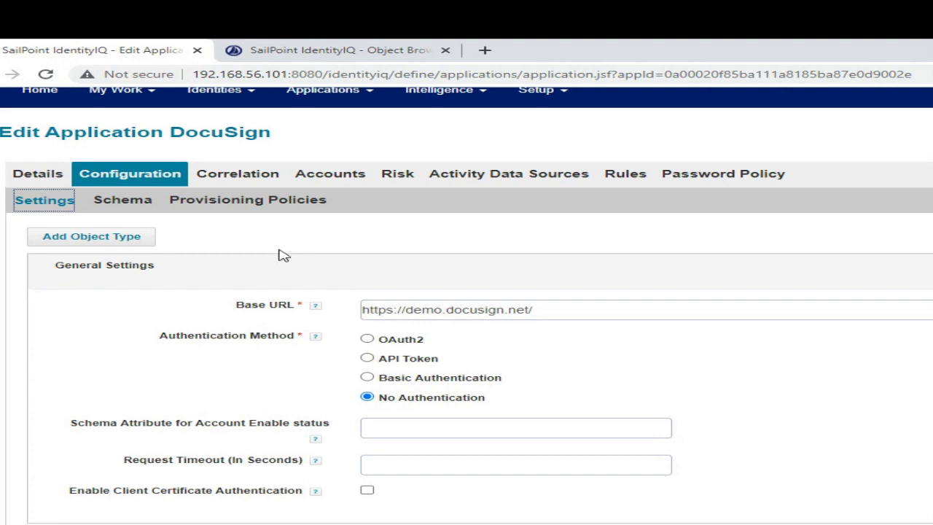
{"action": "left_click", "coordinate": [117, 208]}
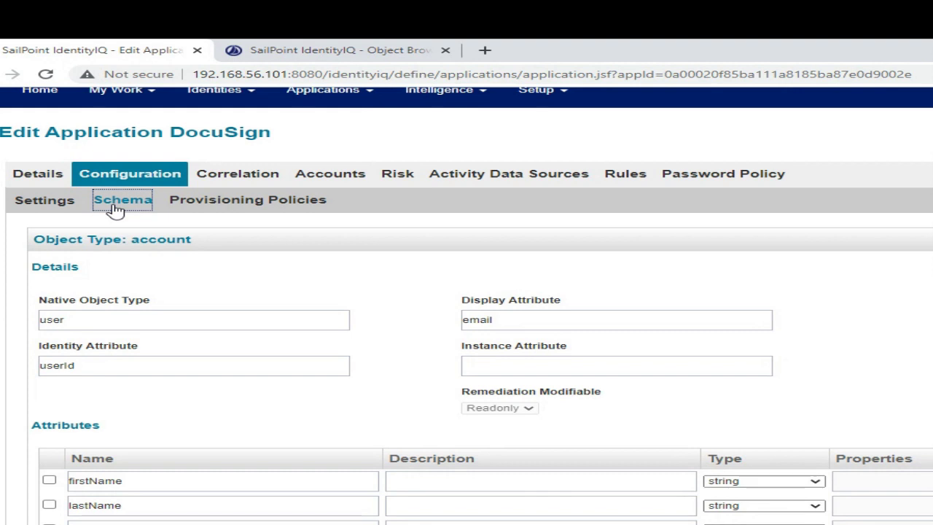
{"action": "left_click", "coordinate": [256, 201]}
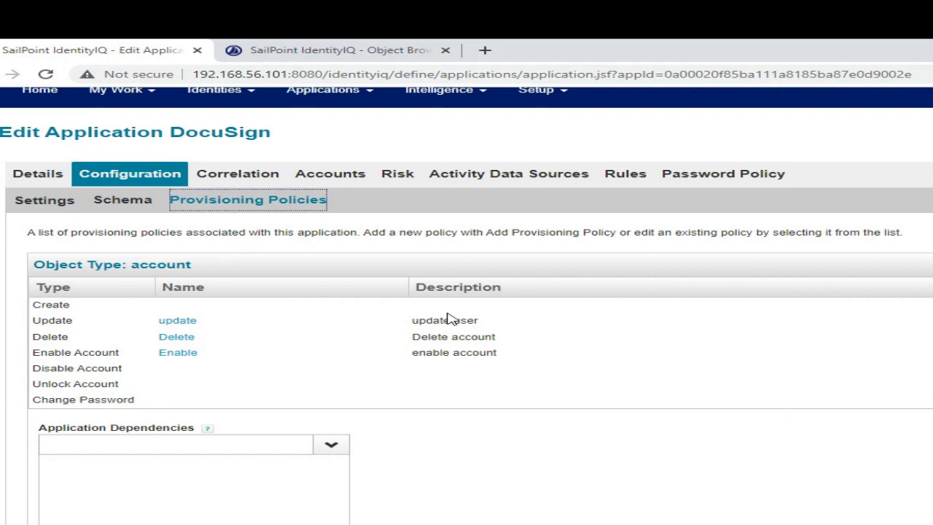
{"action": "left_click", "coordinate": [43, 210]}
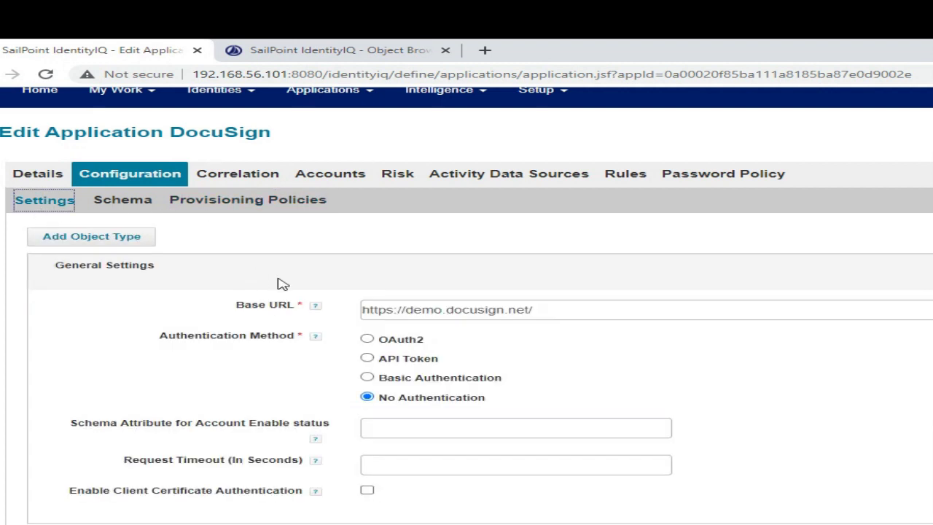
Examine the general settings of the DocuSign connector, including the base URL and authentication method.
{"action": "scroll", "coordinate": [283, 285], "scroll_direction": "down", "scroll_amount": 1}
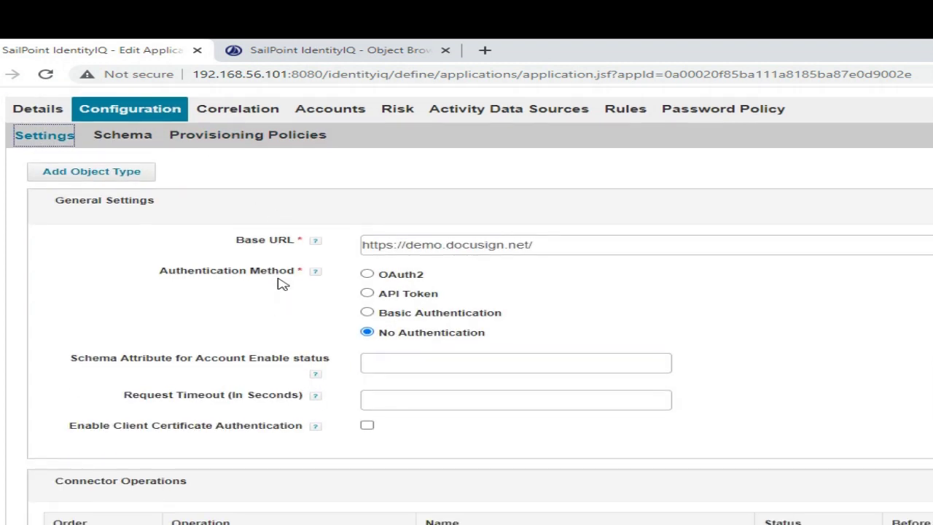
{"action": "scroll", "coordinate": [283, 284], "scroll_direction": "down", "scroll_amount": 2}
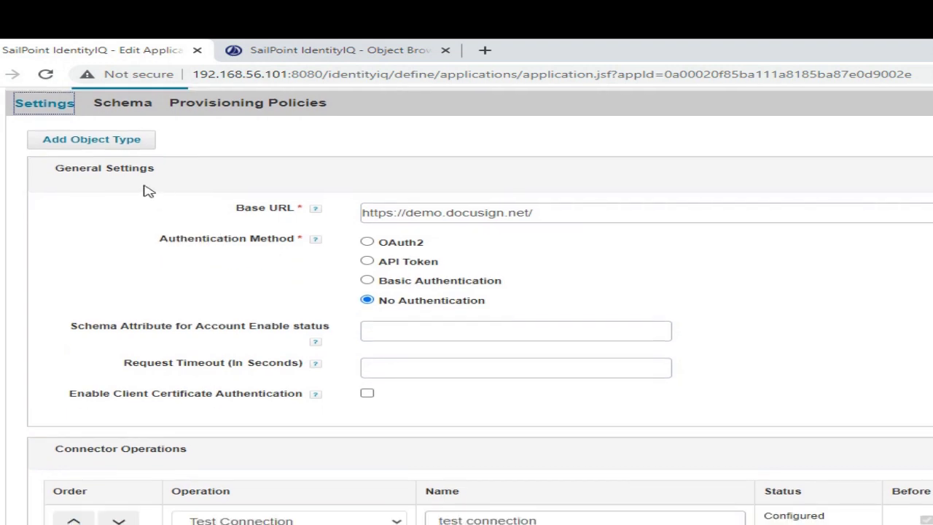
{"action": "scroll", "coordinate": [148, 191], "scroll_direction": "down", "scroll_amount": 1}
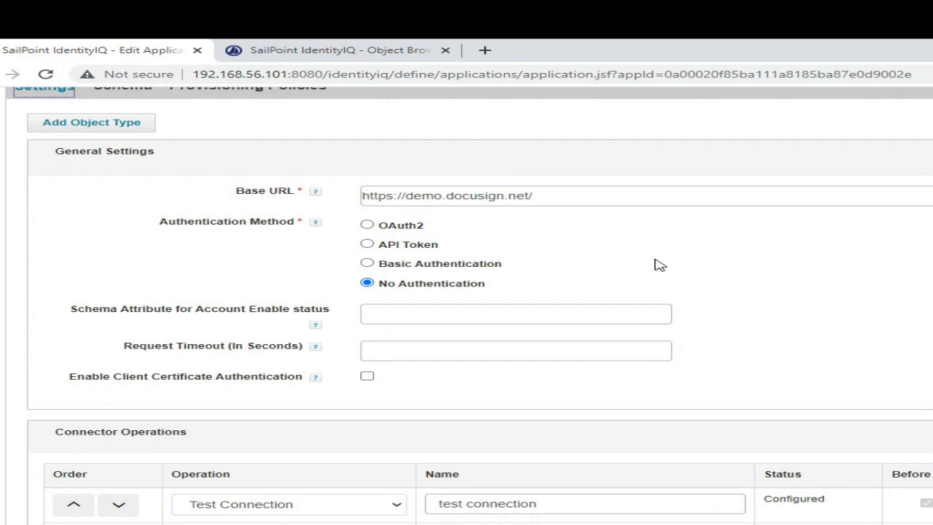
{"action": "scroll", "coordinate": [678, 319], "scroll_direction": "down", "scroll_amount": 1}
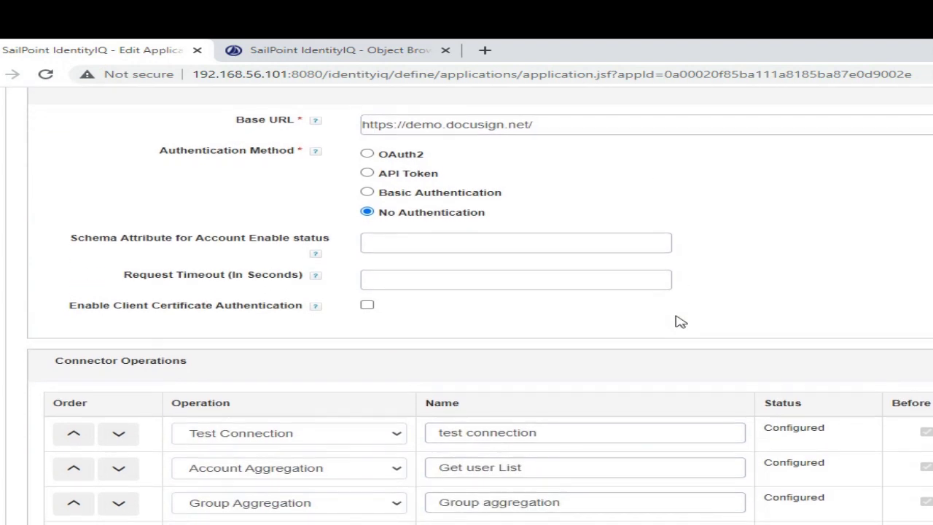
{"action": "scroll", "coordinate": [678, 321], "scroll_direction": "up", "scroll_amount": 1}
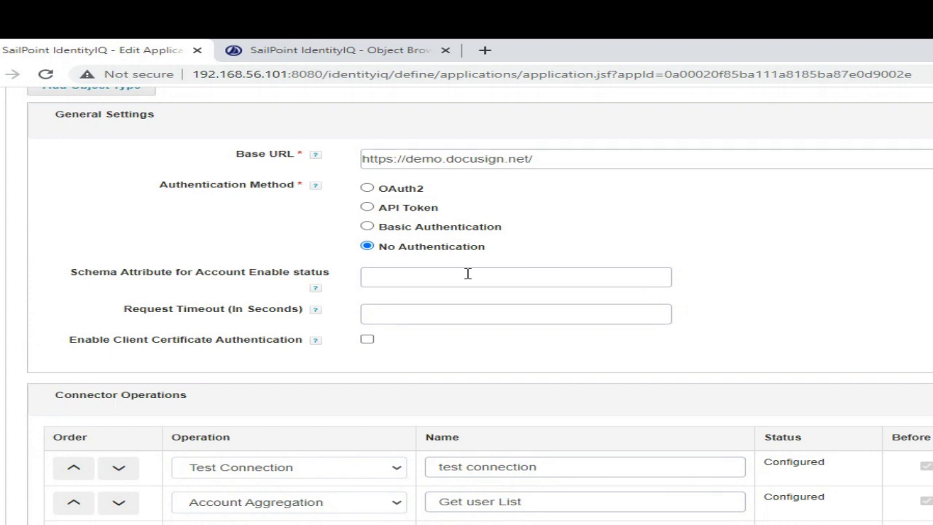
{"action": "scroll", "coordinate": [467, 272], "scroll_direction": "down", "scroll_amount": 1}
{"action": "scroll", "coordinate": [469, 275], "scroll_direction": "down", "scroll_amount": 1}
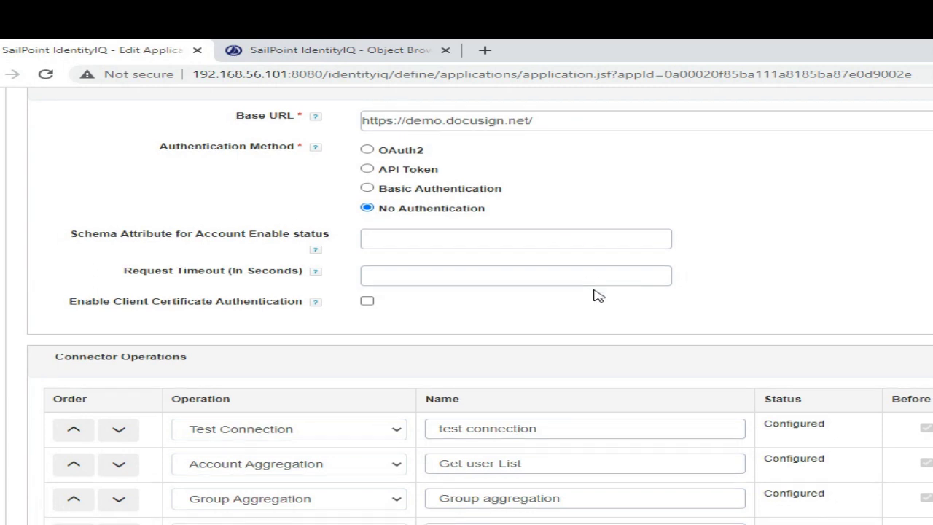
{"action": "scroll", "coordinate": [597, 294], "scroll_direction": "down", "scroll_amount": 1}
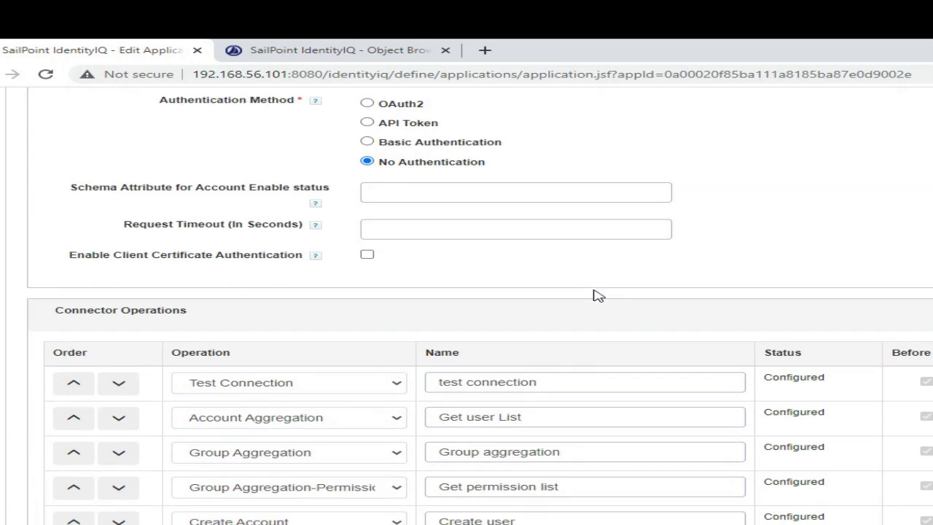
{"action": "scroll", "coordinate": [594, 294], "scroll_direction": "down", "scroll_amount": 2}
{"action": "scroll", "coordinate": [594, 294], "scroll_direction": "down", "scroll_amount": 1}
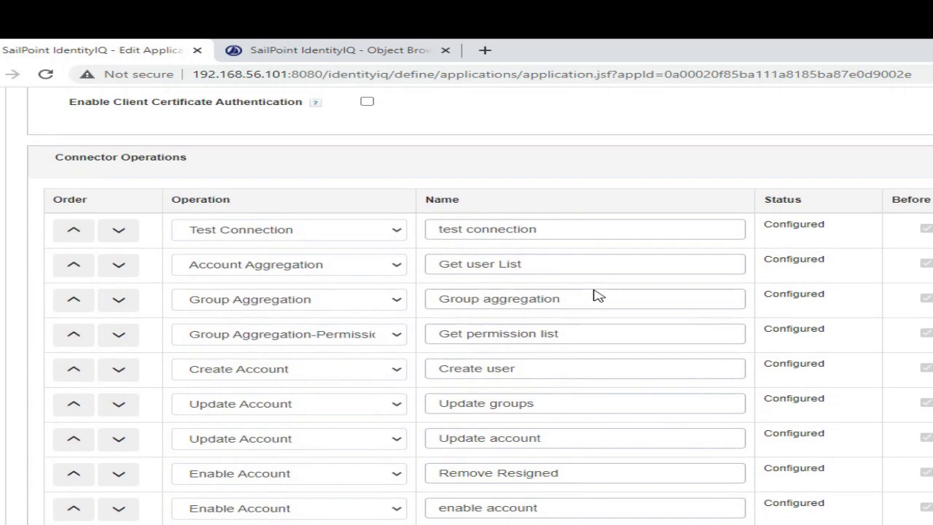
{"action": "scroll", "coordinate": [594, 294], "scroll_direction": "up", "scroll_amount": 3}
{"action": "scroll", "coordinate": [594, 296], "scroll_direction": "up", "scroll_amount": 2}
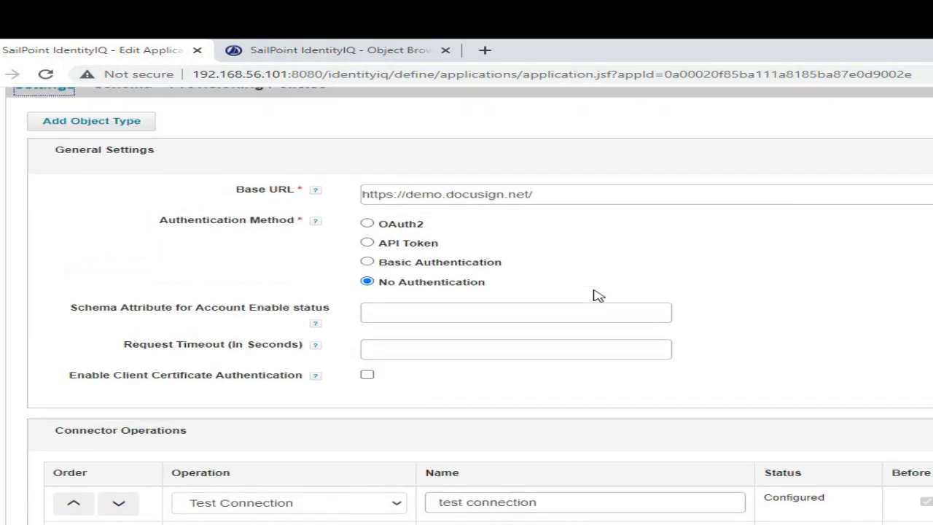
Review the full list of connector operations and the connection test status beneath it.
{"action": "scroll", "coordinate": [595, 295], "scroll_direction": "down", "scroll_amount": 5}
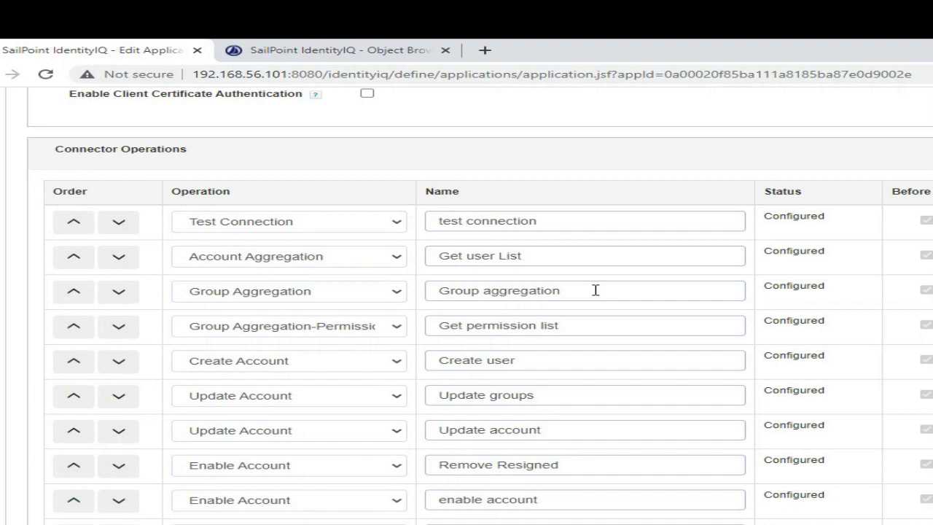
{"action": "scroll", "coordinate": [595, 290], "scroll_direction": "down", "scroll_amount": 3}
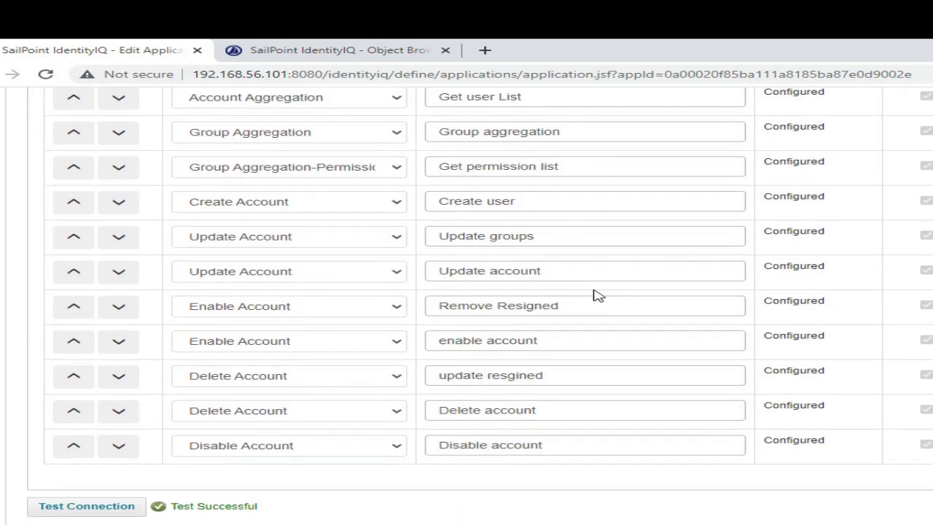
{"action": "scroll", "coordinate": [597, 296], "scroll_direction": "up", "scroll_amount": 2}
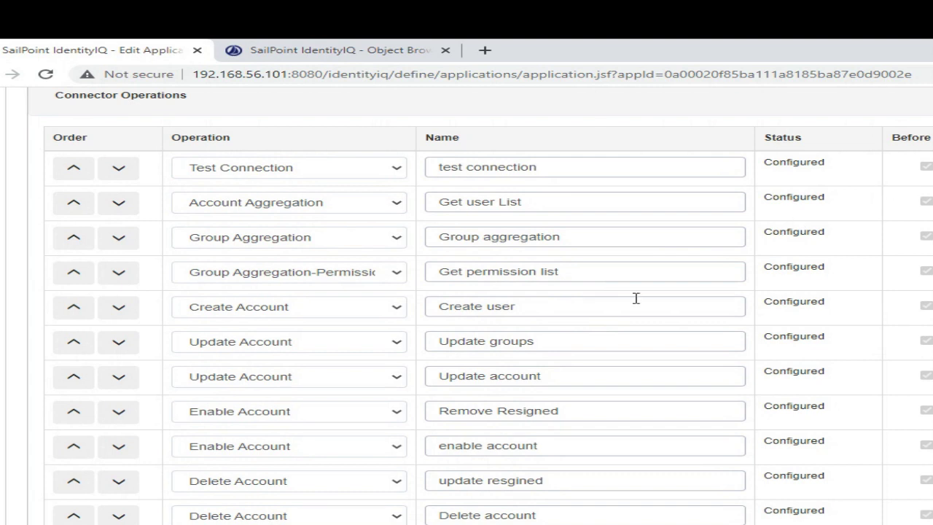
{"action": "scroll", "coordinate": [548, 371], "scroll_direction": "down", "scroll_amount": 4}
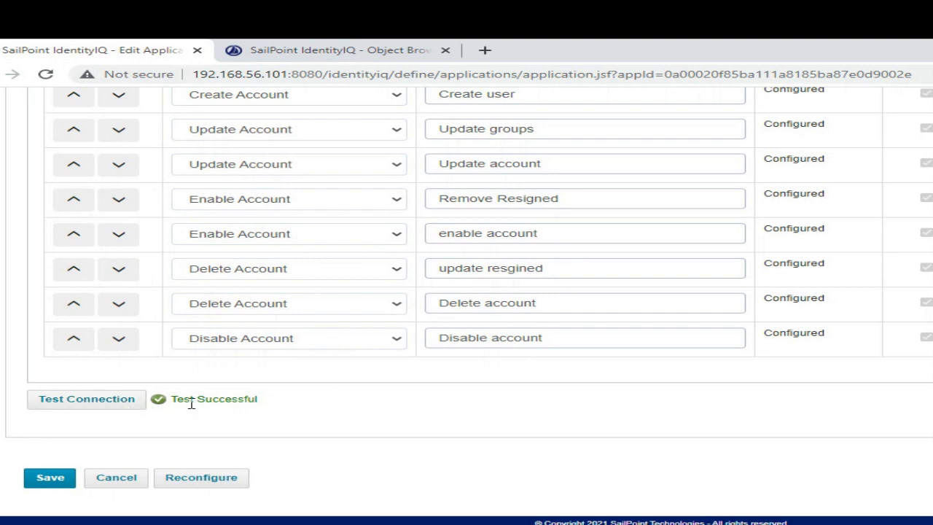
{"action": "left_click_drag", "start_coordinate": [178, 399], "coordinate": [277, 402]}
{"action": "left_click", "coordinate": [277, 401]}
{"action": "scroll", "coordinate": [280, 402], "scroll_direction": "up", "scroll_amount": 1}
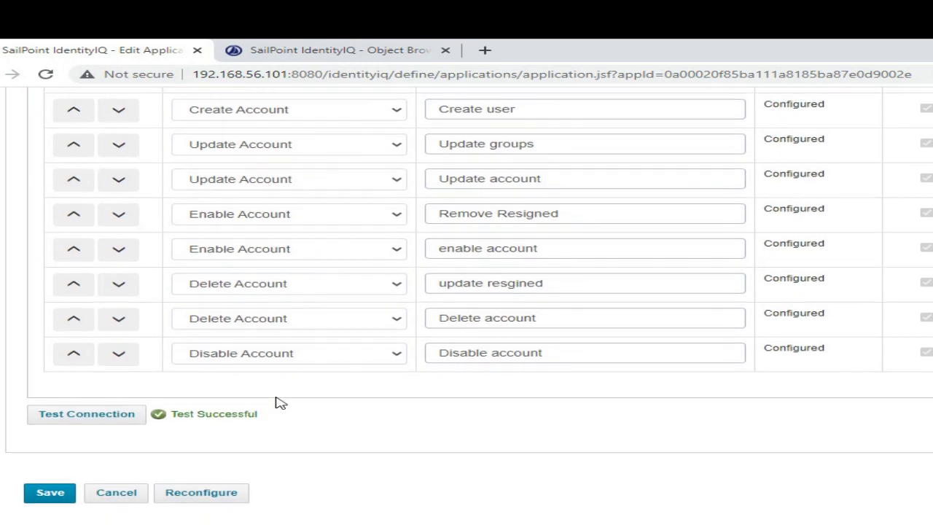
{"action": "scroll", "coordinate": [281, 403], "scroll_direction": "up", "scroll_amount": 1}
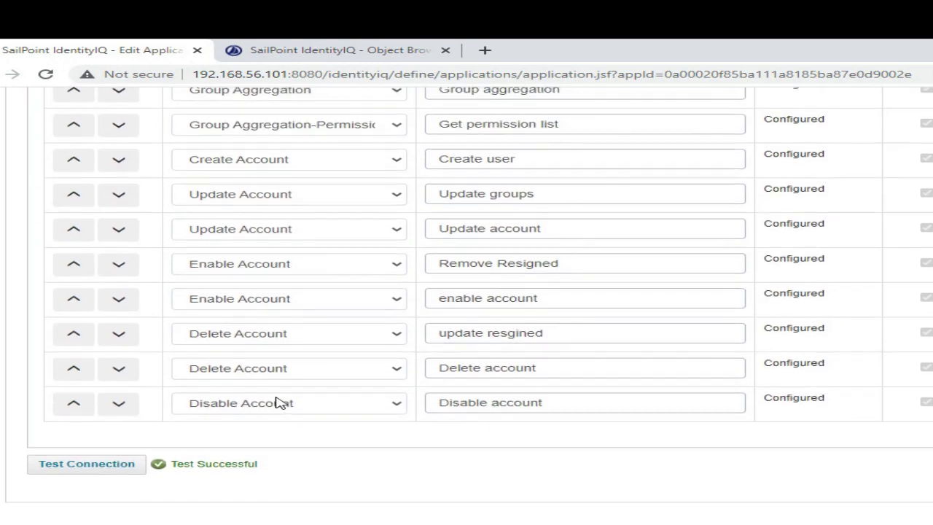
{"action": "scroll", "coordinate": [281, 403], "scroll_direction": "down", "scroll_amount": 1}
{"action": "scroll", "coordinate": [281, 402], "scroll_direction": "up", "scroll_amount": 5}
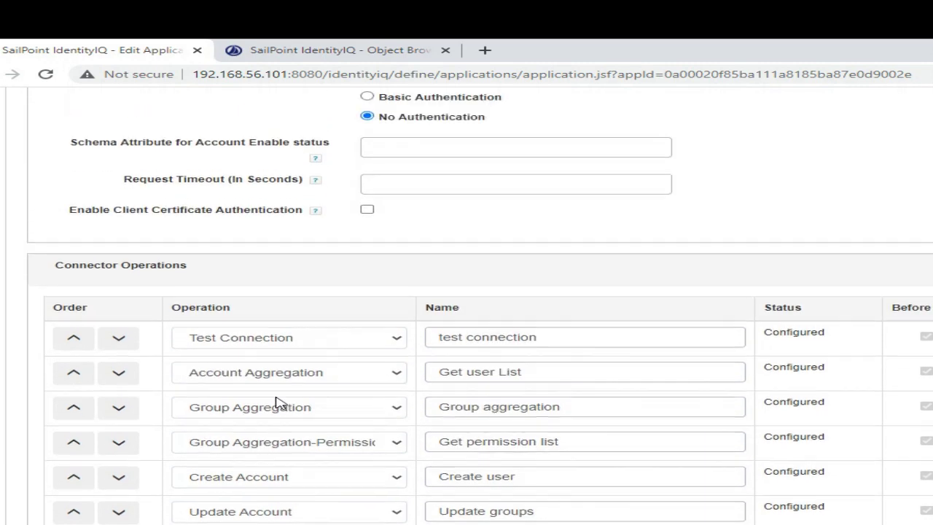
Open the connection settings of the Get user List account aggregation operation and inspect its context URL, method and header.
{"action": "scroll", "coordinate": [281, 403], "scroll_direction": "down", "scroll_amount": 2}
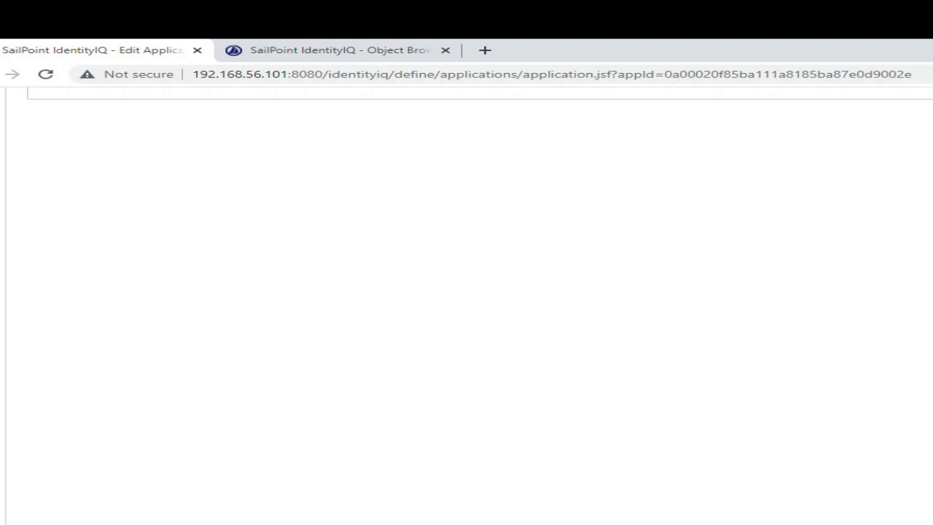
{"action": "scroll", "coordinate": [865, 271], "scroll_direction": "up", "scroll_amount": 5}
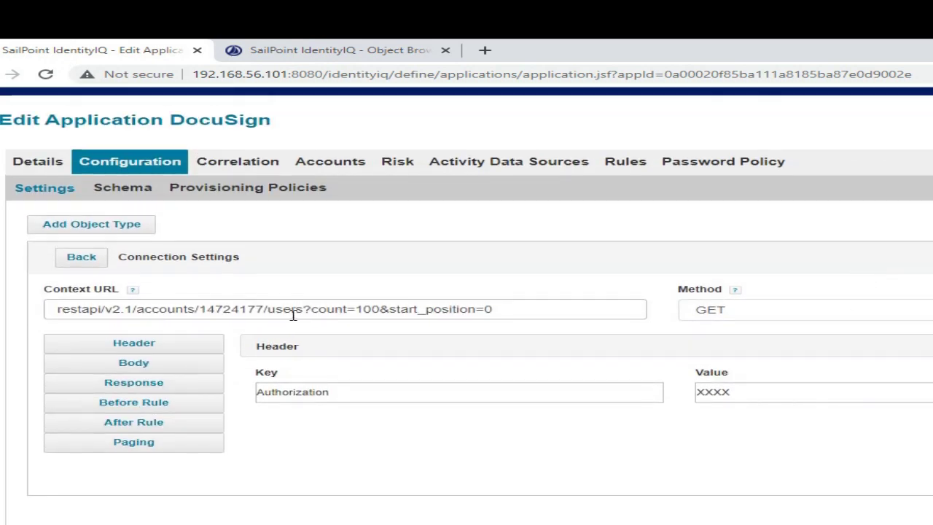
{"action": "scroll", "coordinate": [293, 315], "scroll_direction": "down", "scroll_amount": 2}
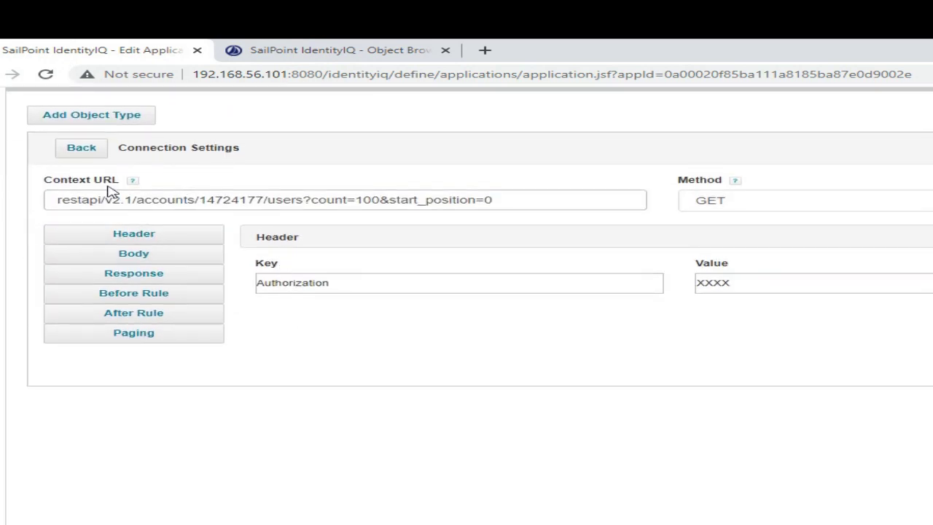
{"action": "left_click", "coordinate": [492, 198]}
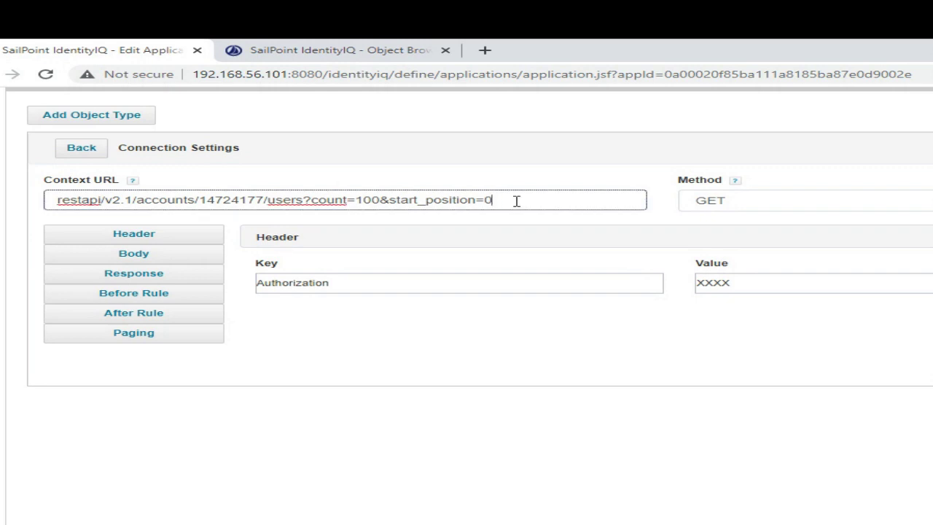
{"action": "left_click", "coordinate": [775, 208]}
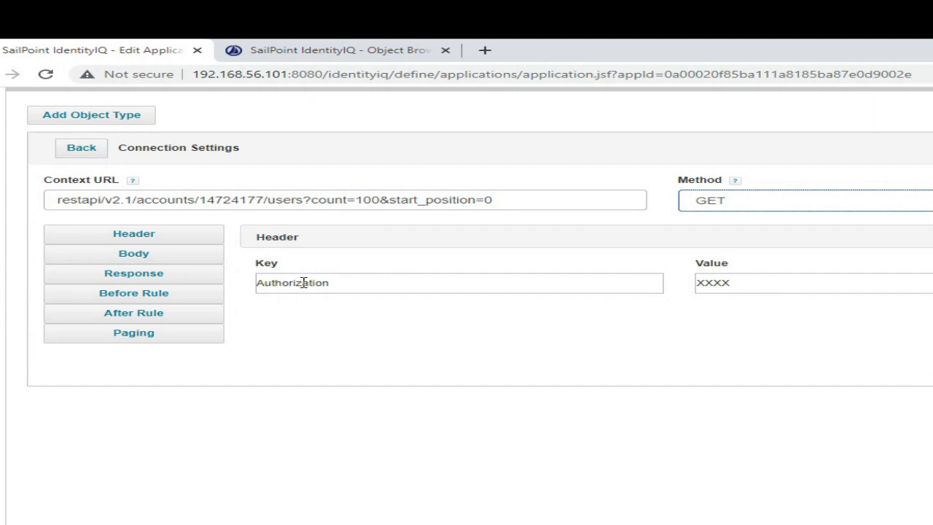
Inspect the operation's request body and its response attribute mapping, root path and successful response code.
{"action": "left_click", "coordinate": [168, 262]}
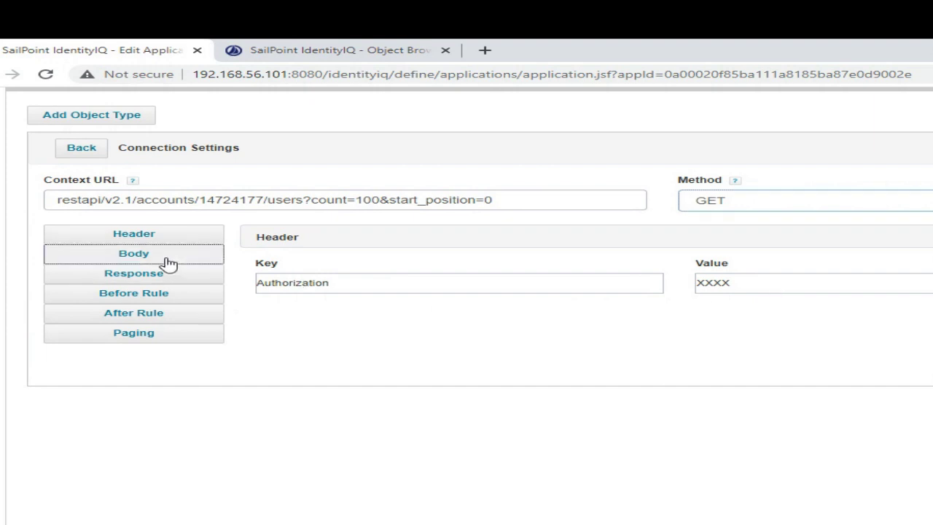
{"action": "left_click", "coordinate": [182, 281]}
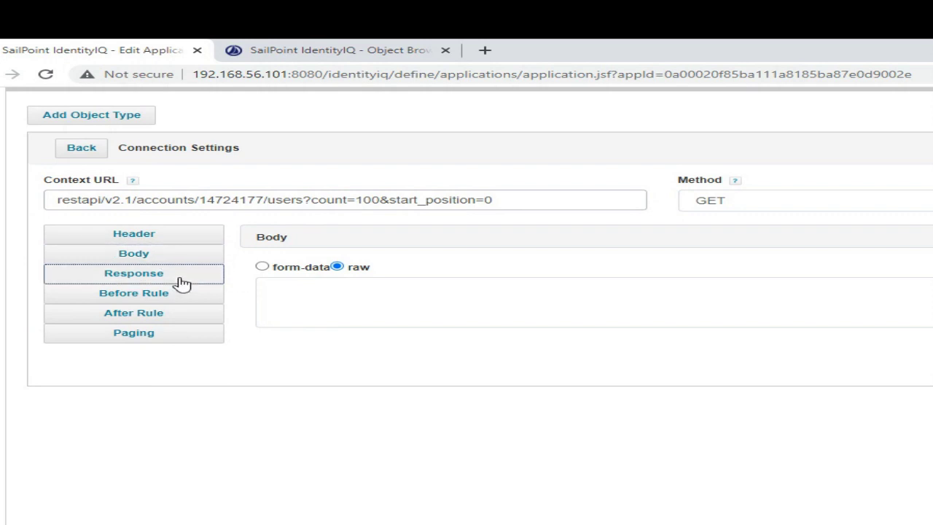
{"action": "scroll", "coordinate": [384, 293], "scroll_direction": "down", "scroll_amount": 1}
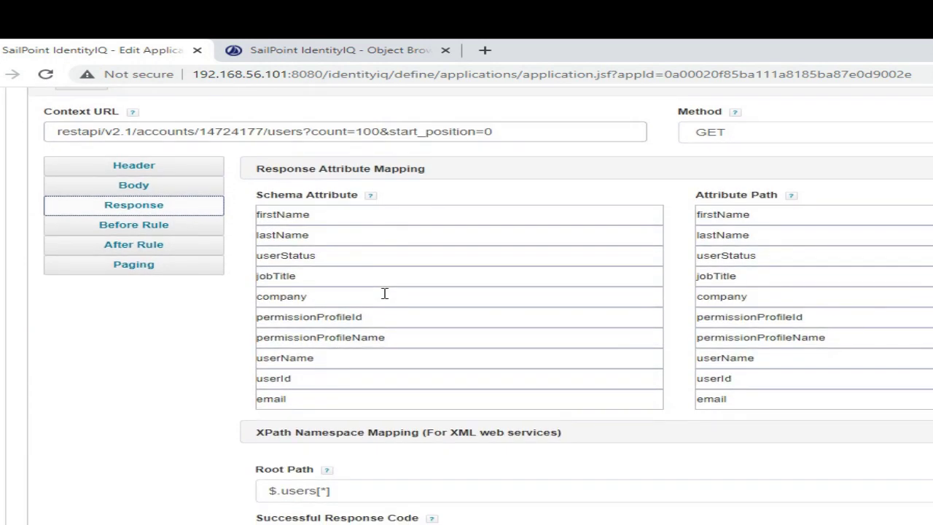
{"action": "left_click", "coordinate": [315, 218]}
{"action": "left_click", "coordinate": [467, 201]}
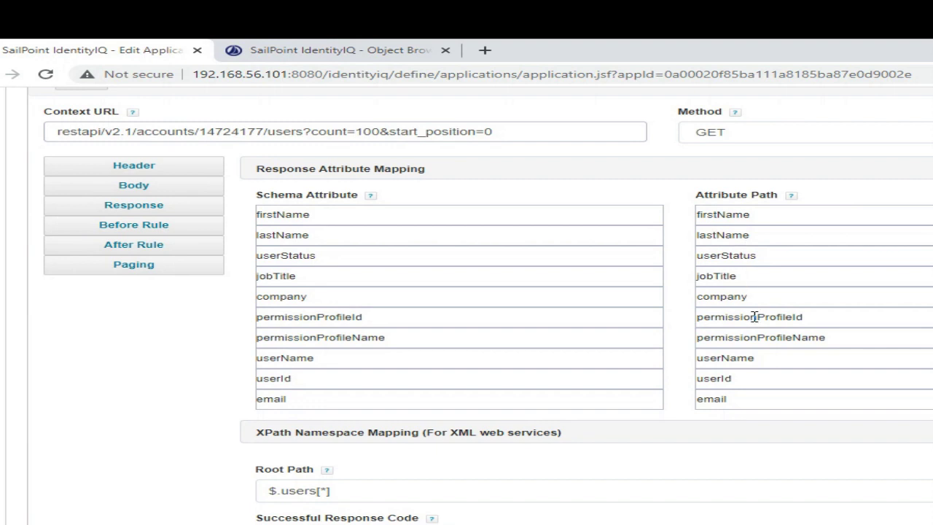
{"action": "scroll", "coordinate": [754, 316], "scroll_direction": "down", "scroll_amount": 1}
{"action": "scroll", "coordinate": [755, 315], "scroll_direction": "up", "scroll_amount": 1}
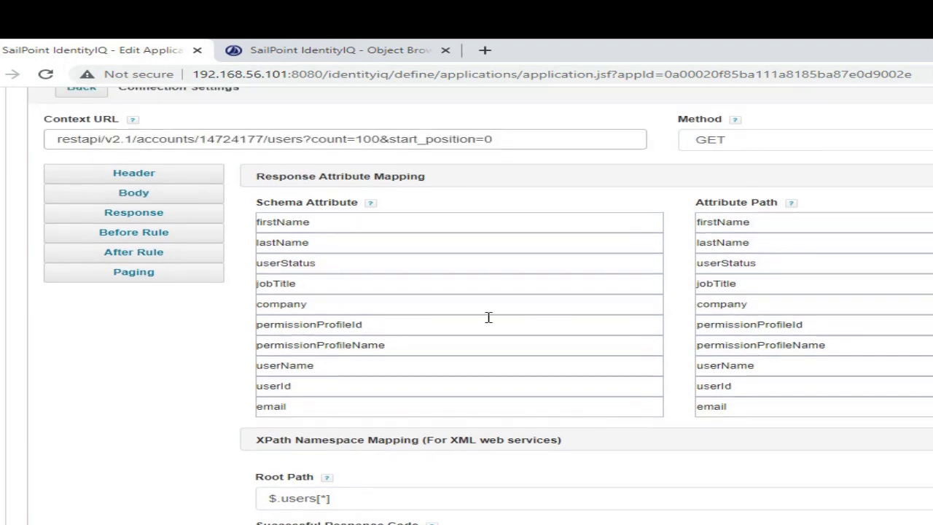
{"action": "scroll", "coordinate": [489, 317], "scroll_direction": "down", "scroll_amount": 1}
{"action": "scroll", "coordinate": [489, 317], "scroll_direction": "down", "scroll_amount": 1}
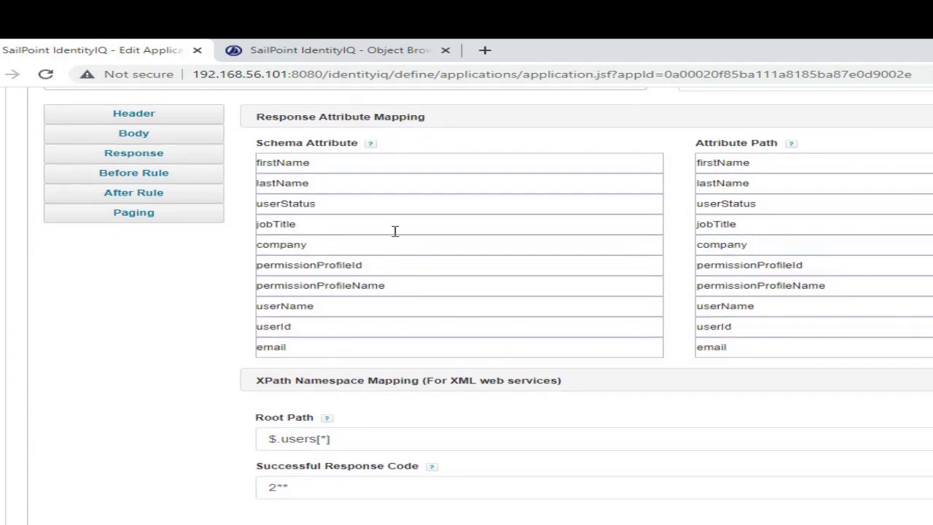
{"action": "scroll", "coordinate": [503, 314], "scroll_direction": "down", "scroll_amount": 2}
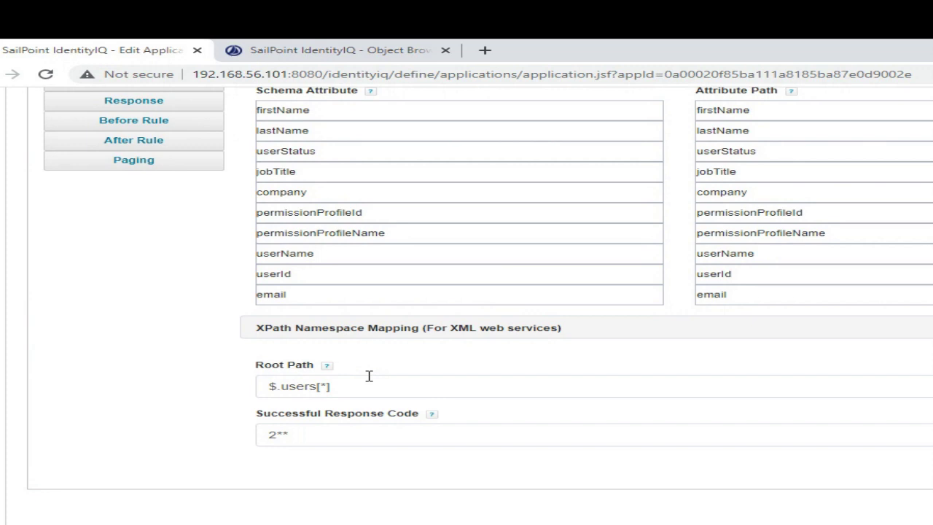
Review the successful response code and root path of the Get user List operation, along with its response attribute mapping.
{"action": "scroll", "coordinate": [371, 378], "scroll_direction": "up", "scroll_amount": 2}
{"action": "scroll", "coordinate": [371, 381], "scroll_direction": "down", "scroll_amount": 2}
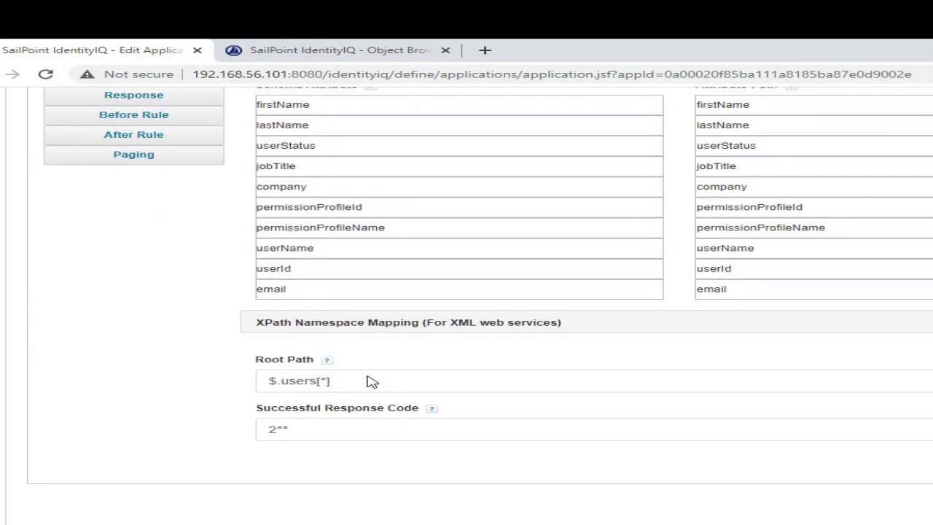
{"action": "scroll", "coordinate": [369, 371], "scroll_direction": "down", "scroll_amount": 1}
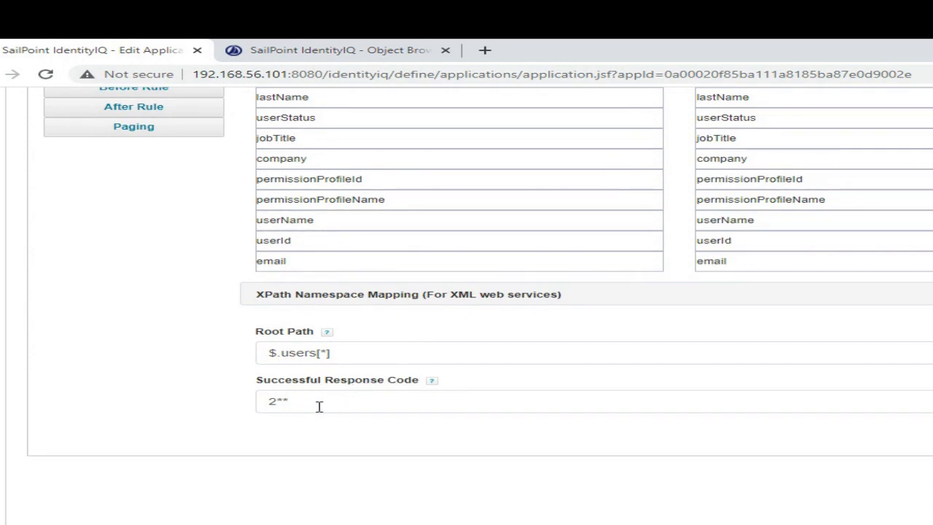
{"action": "left_click", "coordinate": [318, 406]}
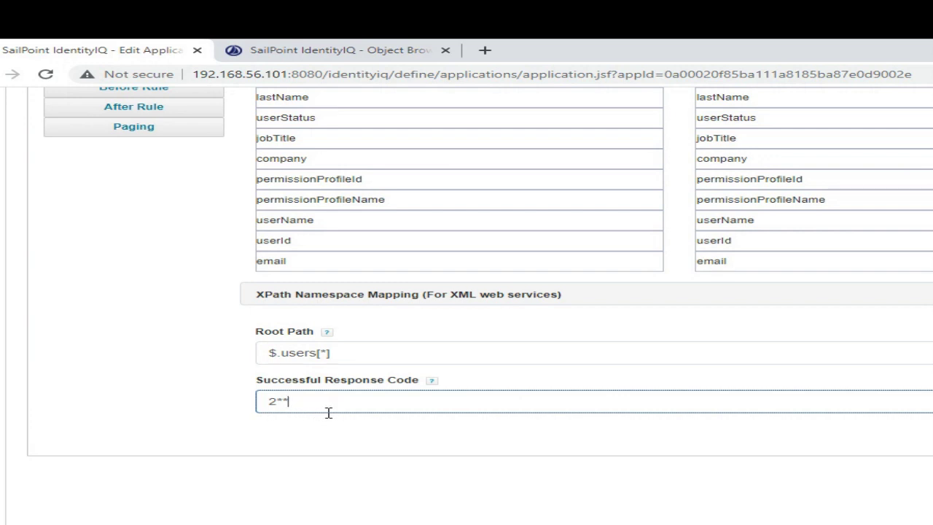
{"action": "type", "text": "**"}
{"action": "scroll", "coordinate": [328, 413], "scroll_direction": "up", "scroll_amount": 1}
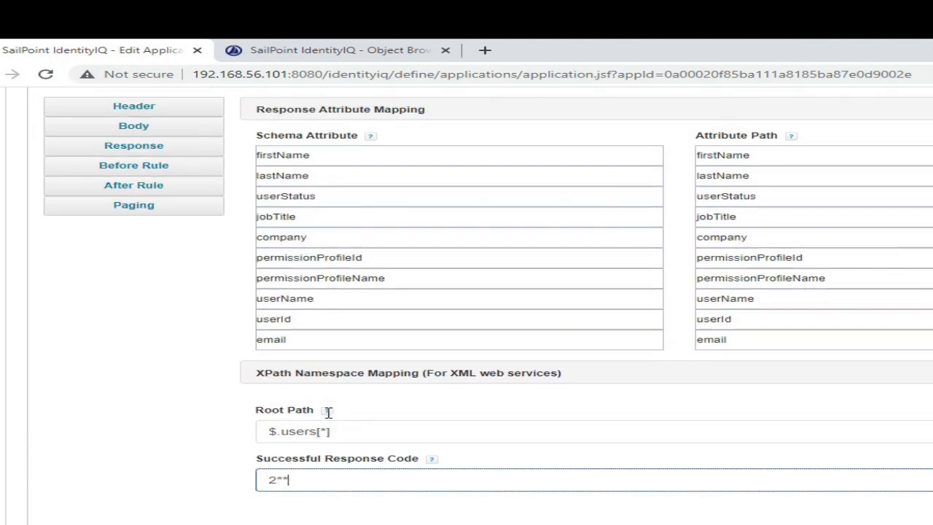
{"action": "scroll", "coordinate": [327, 418], "scroll_direction": "up", "scroll_amount": 1}
{"action": "scroll", "coordinate": [327, 413], "scroll_direction": "down", "scroll_amount": 3}
{"action": "scroll", "coordinate": [328, 418], "scroll_direction": "up", "scroll_amount": 3}
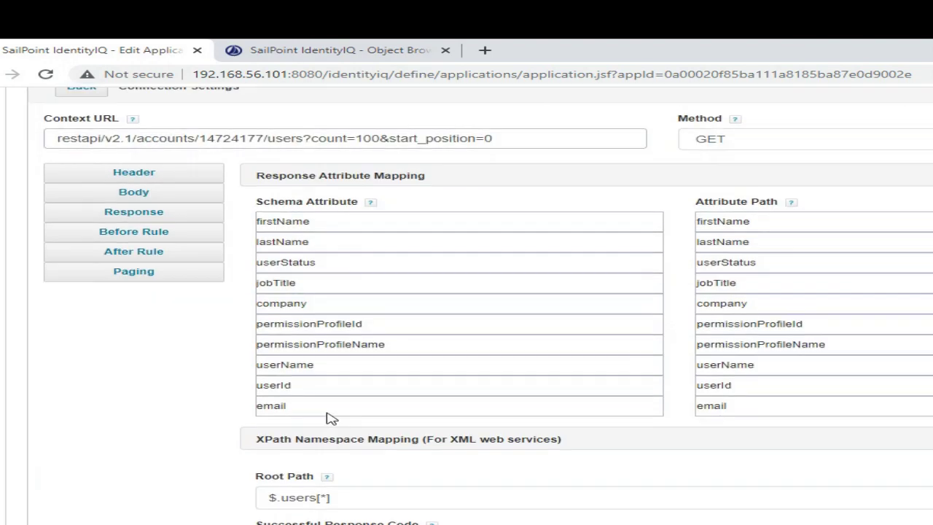
{"action": "scroll", "coordinate": [327, 417], "scroll_direction": "up", "scroll_amount": 2}
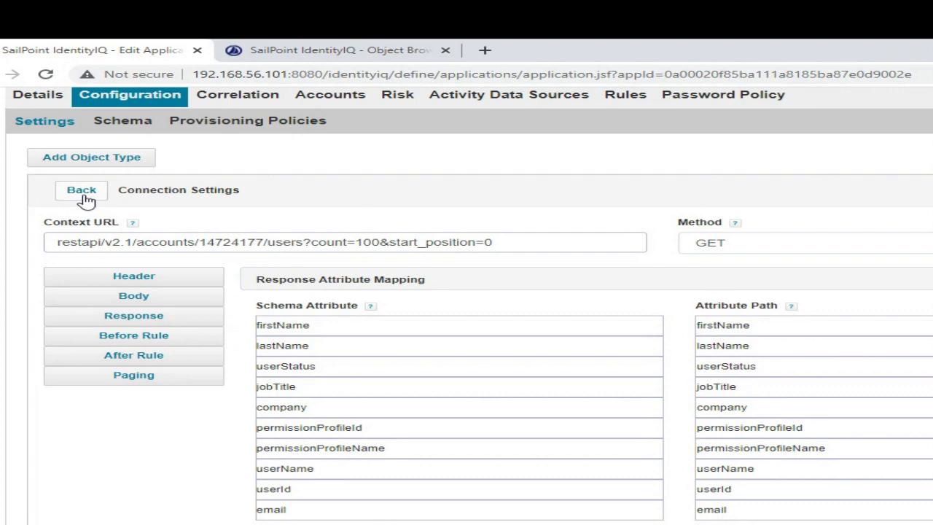
{"action": "scroll", "coordinate": [307, 367], "scroll_direction": "down", "scroll_amount": 1}
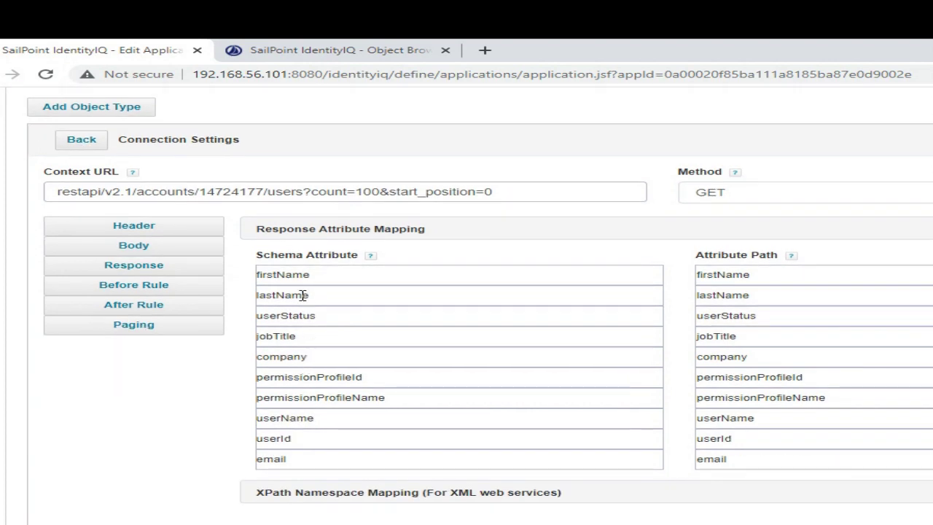
Open the application schema, examine the account object type's attributes, and preview its account data.
{"action": "scroll", "coordinate": [302, 384], "scroll_direction": "up", "scroll_amount": 3}
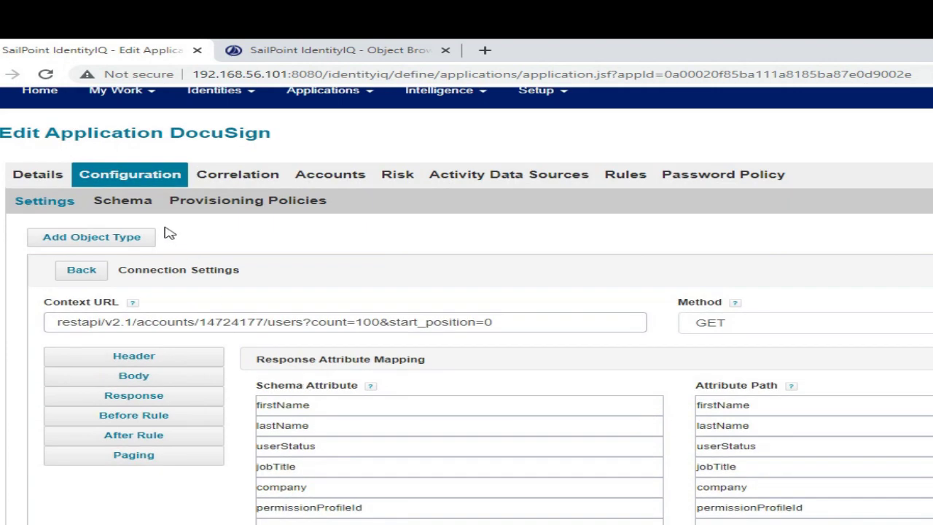
{"action": "left_click", "coordinate": [123, 207]}
{"action": "scroll", "coordinate": [182, 298], "scroll_direction": "down", "scroll_amount": 4}
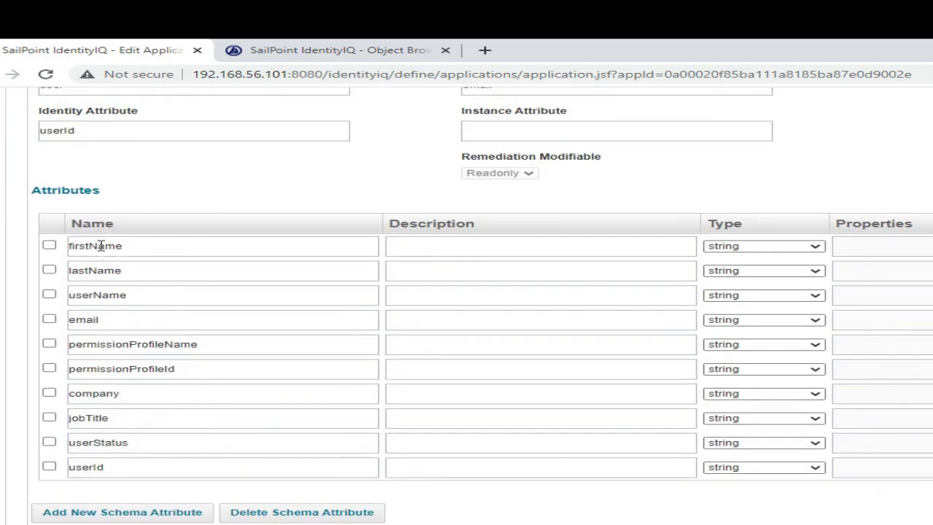
{"action": "scroll", "coordinate": [101, 410], "scroll_direction": "down", "scroll_amount": 1}
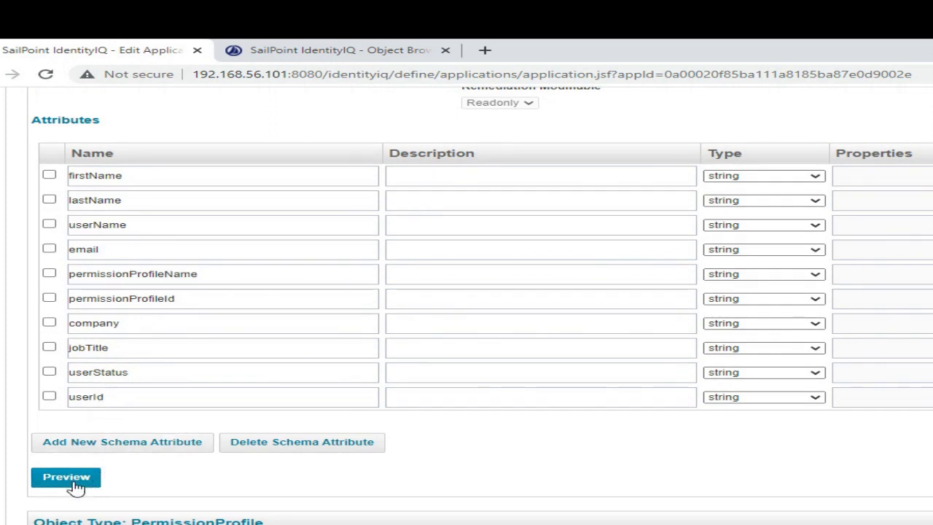
{"action": "left_click", "coordinate": [77, 486]}
{"action": "left_click", "coordinate": [76, 486]}
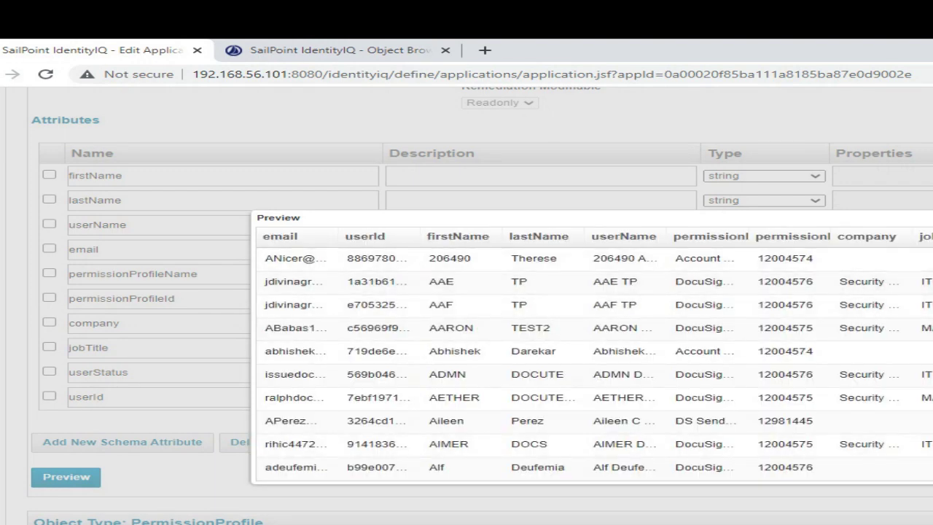
{"action": "left_click", "coordinate": [932, 218]}
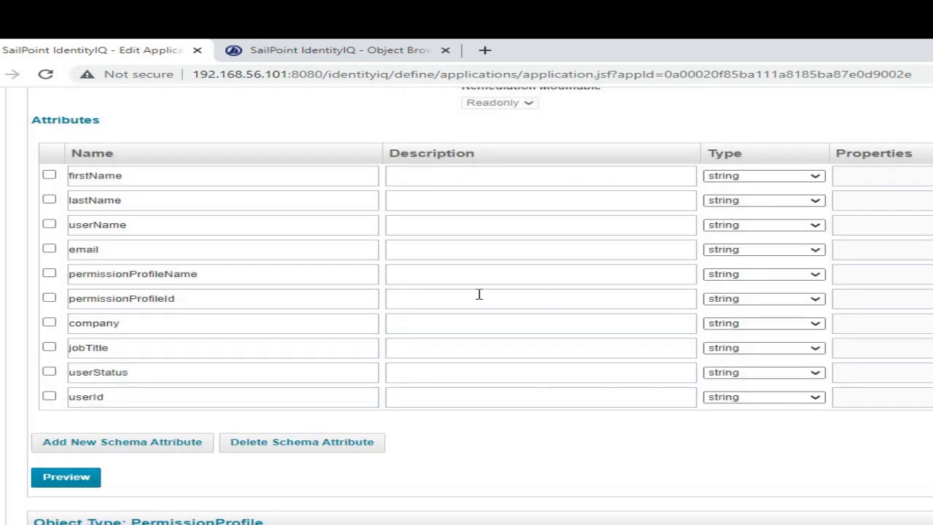
Return to the connector operations list and open the connection settings of the Group aggregation operation.
{"action": "scroll", "coordinate": [480, 294], "scroll_direction": "up", "scroll_amount": 5}
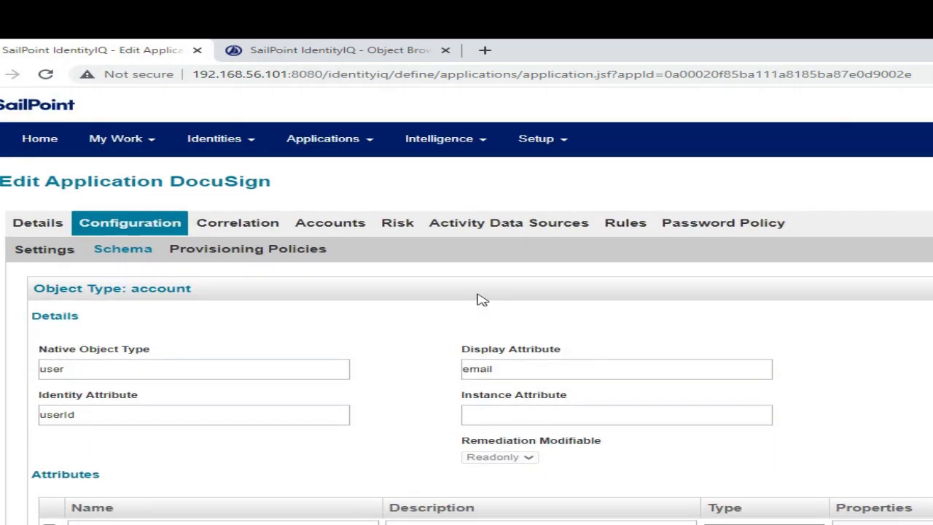
{"action": "left_click", "coordinate": [58, 250]}
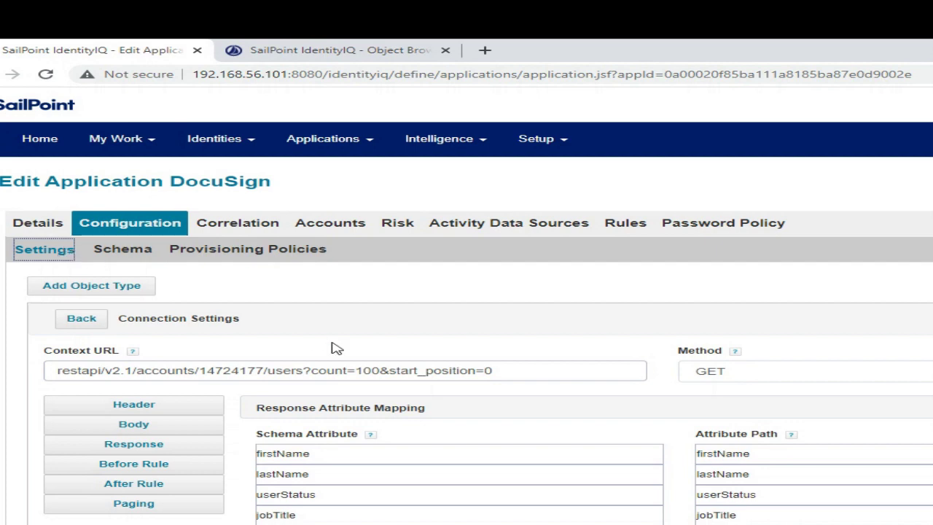
{"action": "scroll", "coordinate": [334, 348], "scroll_direction": "down", "scroll_amount": 1}
{"action": "left_click", "coordinate": [83, 262]}
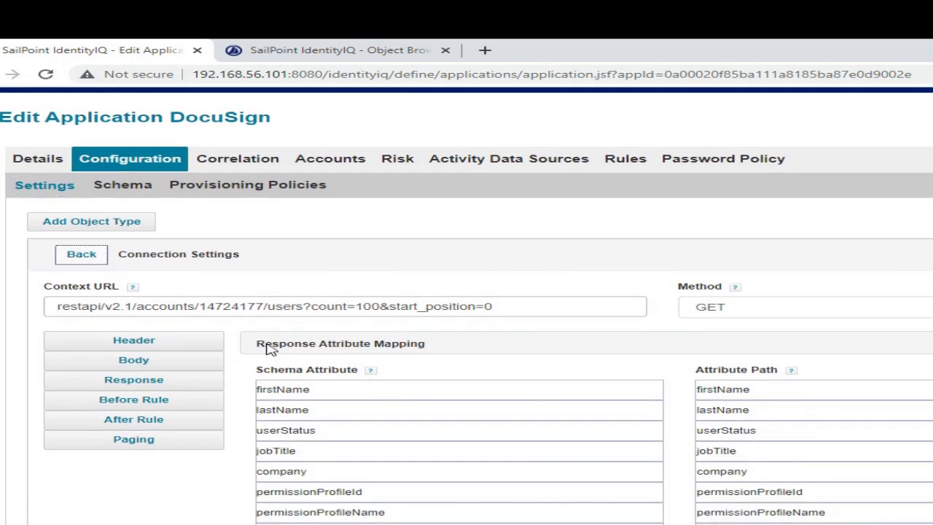
{"action": "left_click", "coordinate": [80, 254]}
{"action": "scroll", "coordinate": [361, 328], "scroll_direction": "down", "scroll_amount": 4}
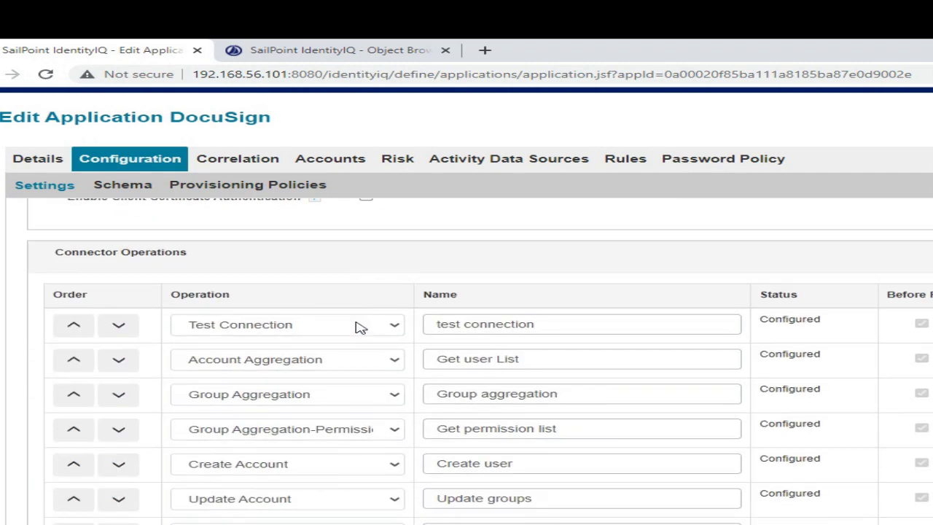
{"action": "scroll", "coordinate": [361, 327], "scroll_direction": "down", "scroll_amount": 1}
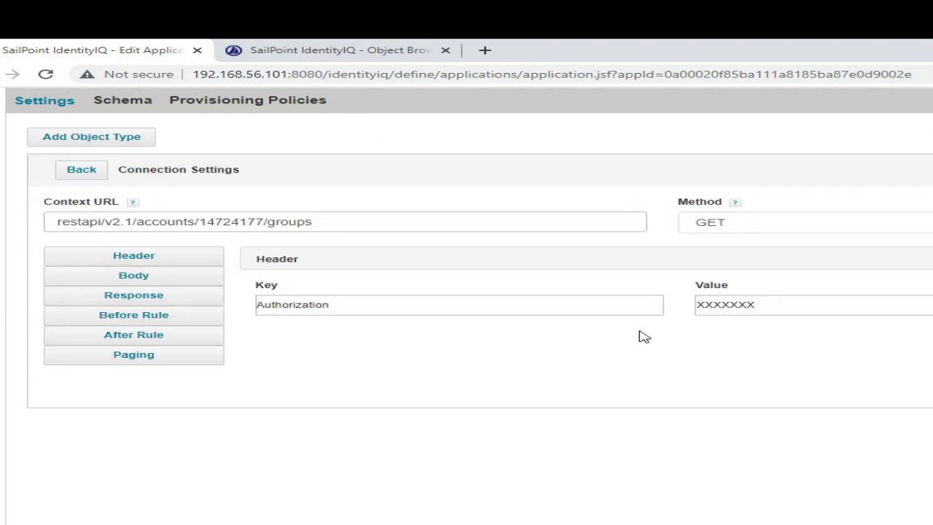
Inspect the Group aggregation operation's context URL, before operation rule, response attribute mapping and root path.
{"action": "left_click", "coordinate": [367, 219]}
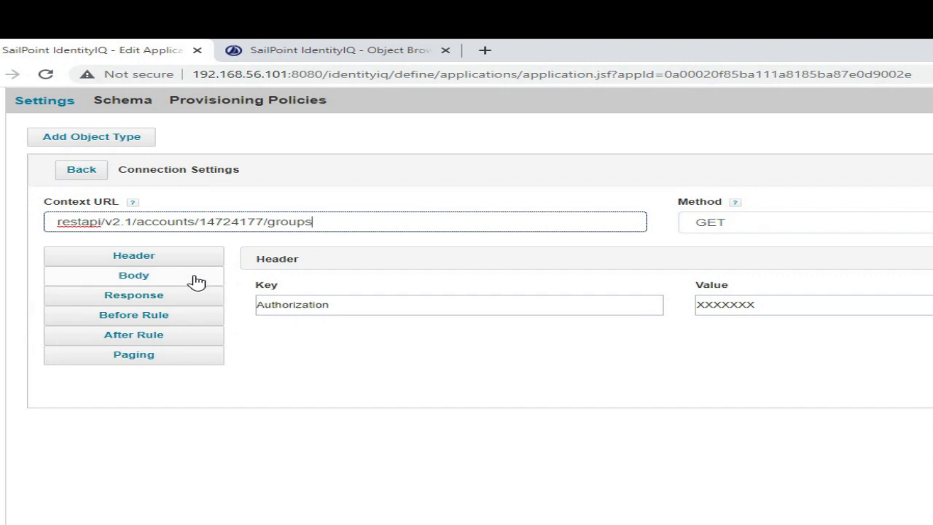
{"action": "left_click", "coordinate": [182, 318]}
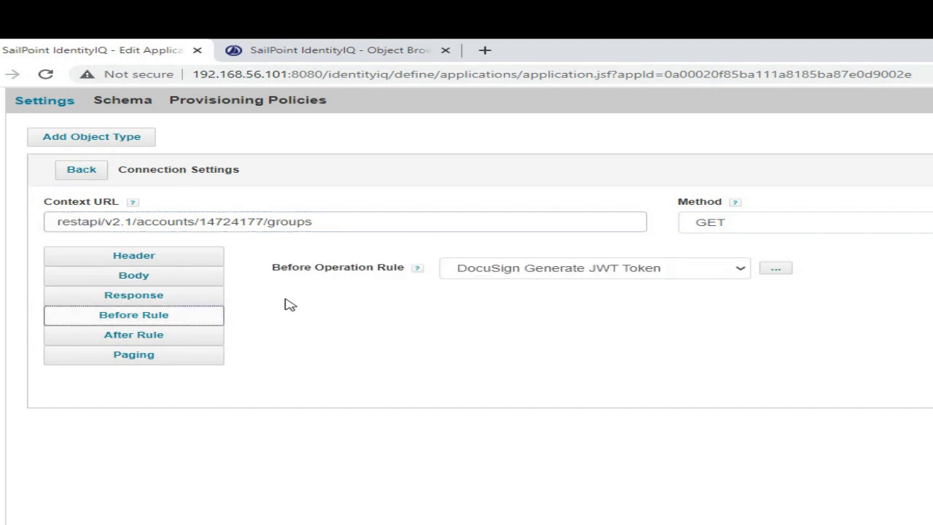
{"action": "left_click", "coordinate": [174, 293]}
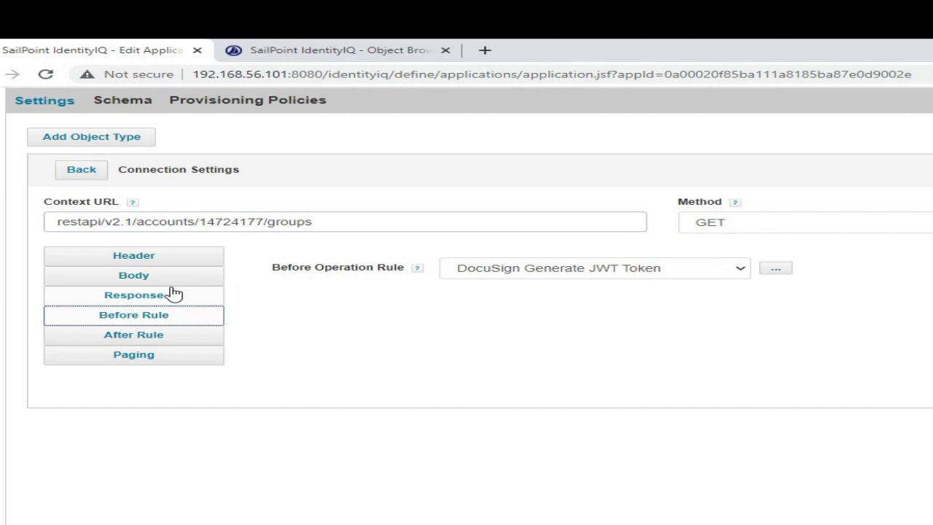
{"action": "scroll", "coordinate": [468, 311], "scroll_direction": "down", "scroll_amount": 1}
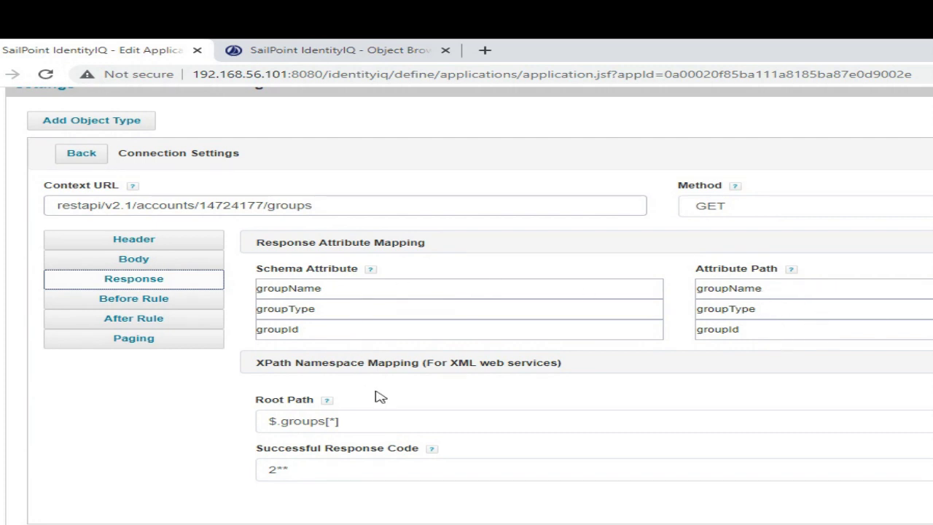
{"action": "scroll", "coordinate": [372, 369], "scroll_direction": "down", "scroll_amount": 2}
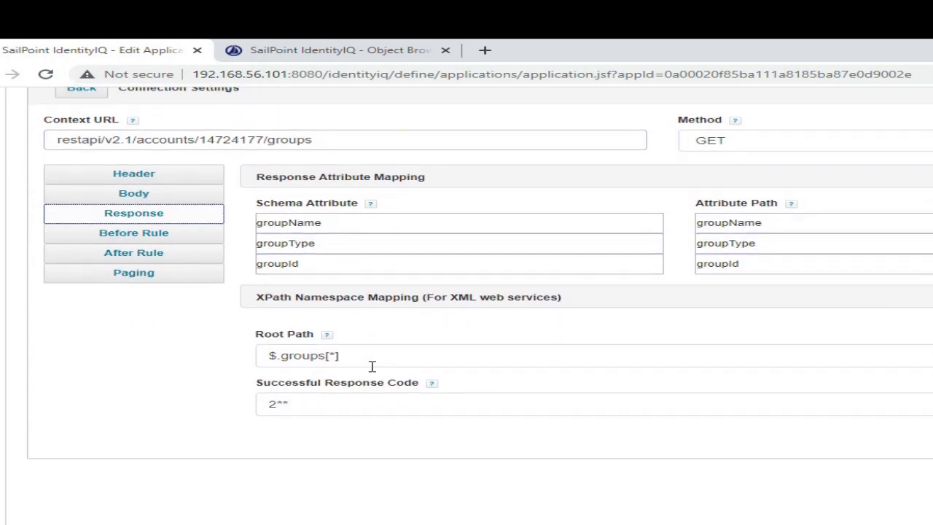
{"action": "left_click_drag", "start_coordinate": [266, 356], "coordinate": [367, 358]}
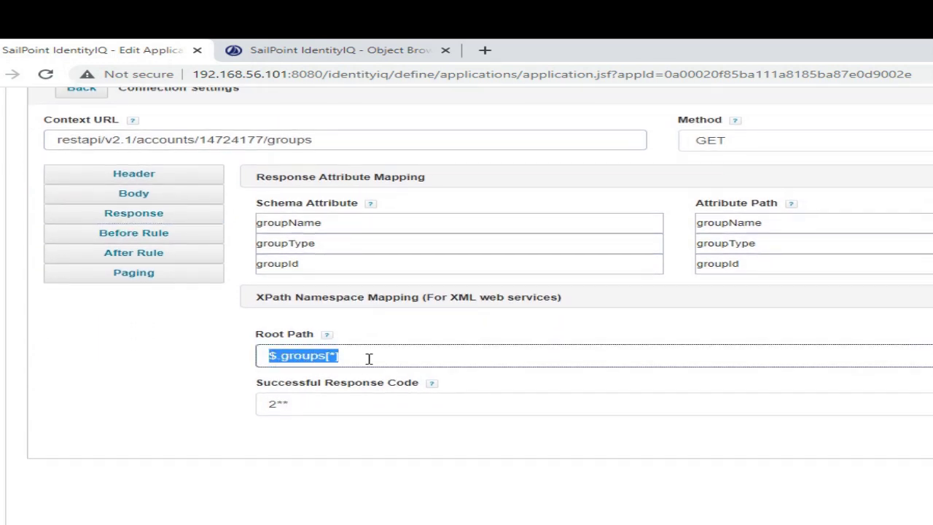
{"action": "left_click", "coordinate": [369, 357]}
Find the group object type in the application schema, check its attributes, and preview its group data.
{"action": "scroll", "coordinate": [369, 358], "scroll_direction": "up", "scroll_amount": 3}
{"action": "scroll", "coordinate": [369, 359], "scroll_direction": "up", "scroll_amount": 2}
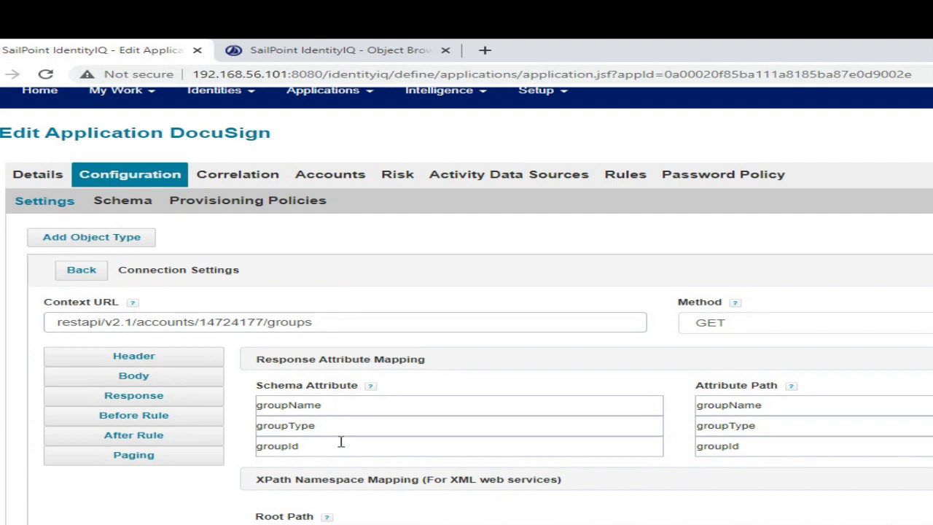
{"action": "left_click", "coordinate": [135, 203]}
{"action": "scroll", "coordinate": [223, 314], "scroll_direction": "down", "scroll_amount": 15}
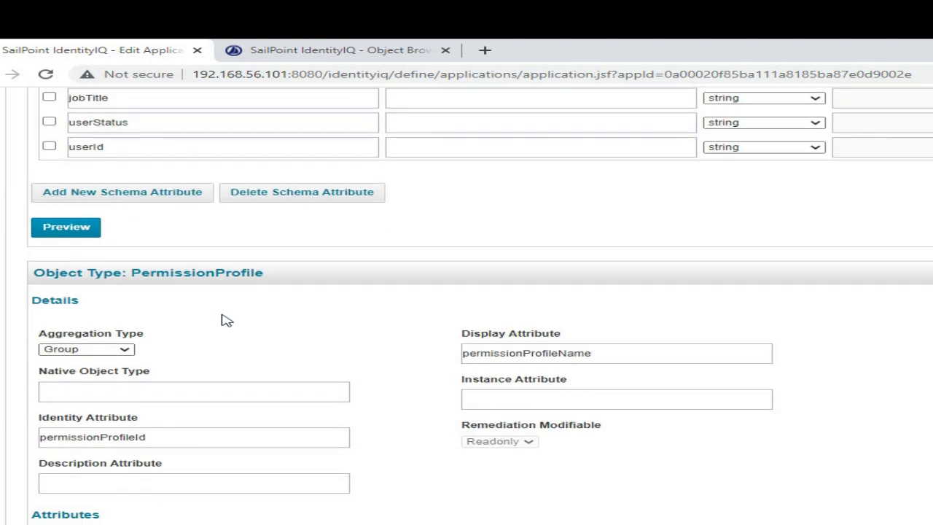
{"action": "scroll", "coordinate": [224, 318], "scroll_direction": "up", "scroll_amount": 2}
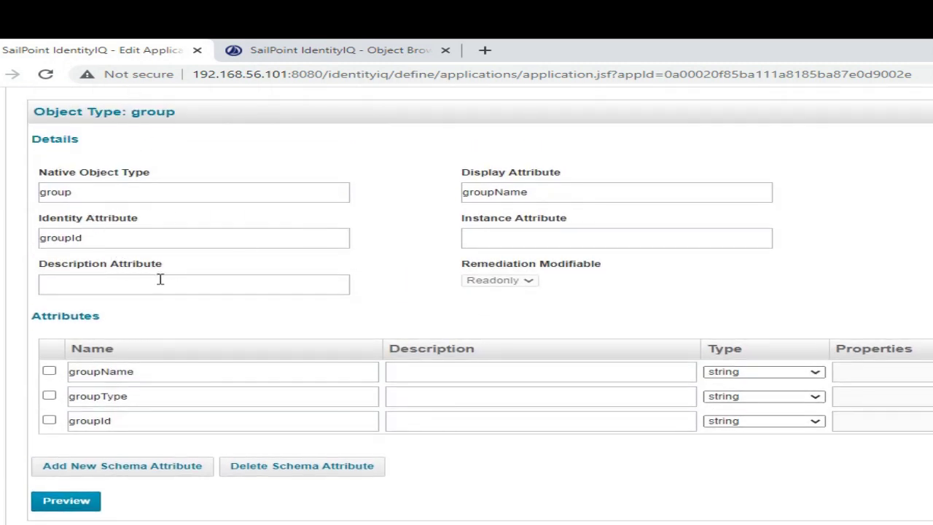
{"action": "scroll", "coordinate": [174, 357], "scroll_direction": "down", "scroll_amount": 1}
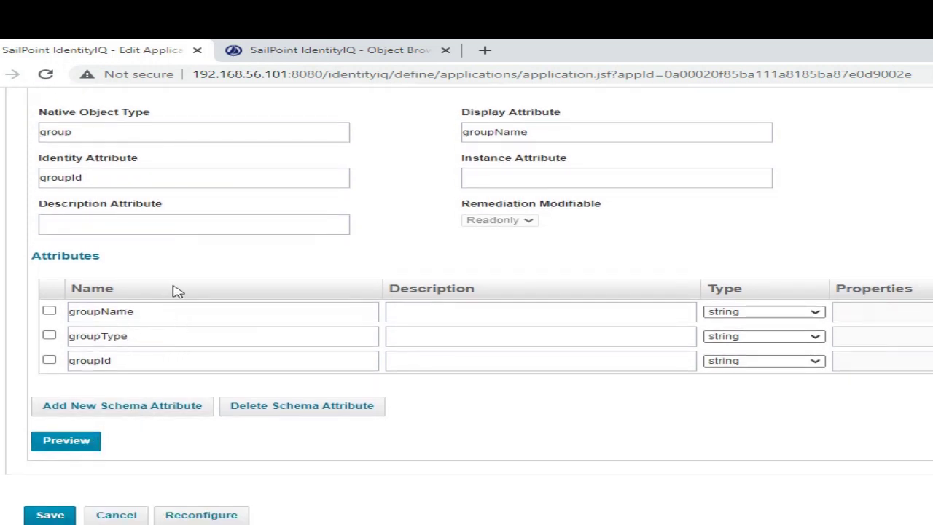
{"action": "left_click", "coordinate": [86, 449]}
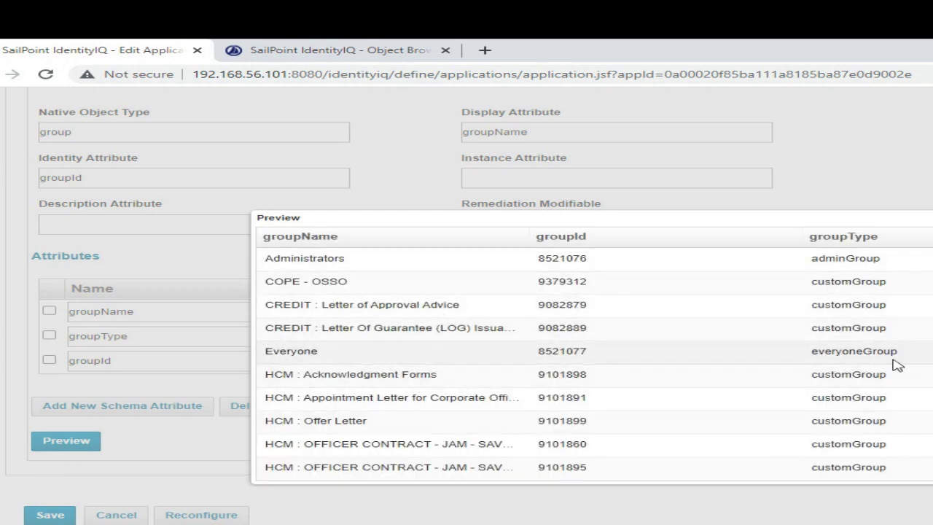
{"action": "left_click", "coordinate": [932, 218]}
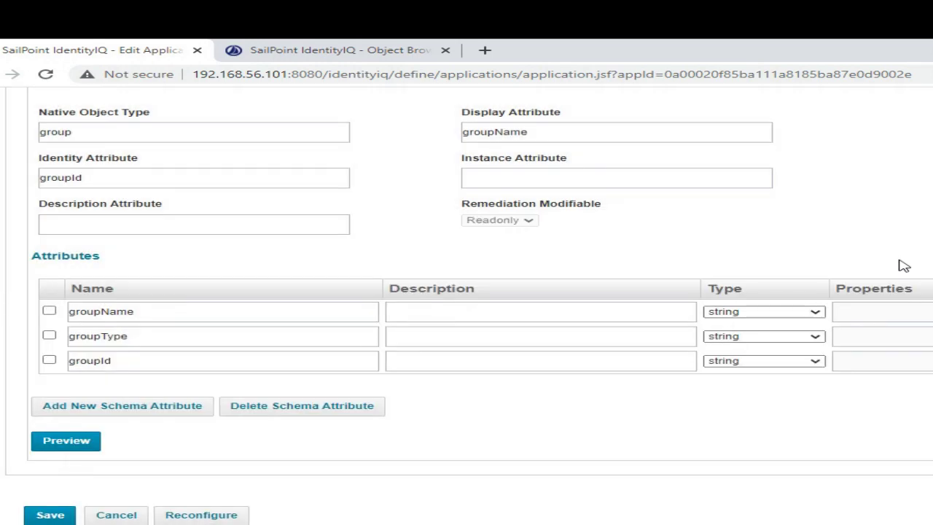
Go back to the connector operations list and open the connection settings of the Get permission list operation.
{"action": "scroll", "coordinate": [407, 359], "scroll_direction": "up", "scroll_amount": 15}
{"action": "scroll", "coordinate": [408, 360], "scroll_direction": "up", "scroll_amount": 2}
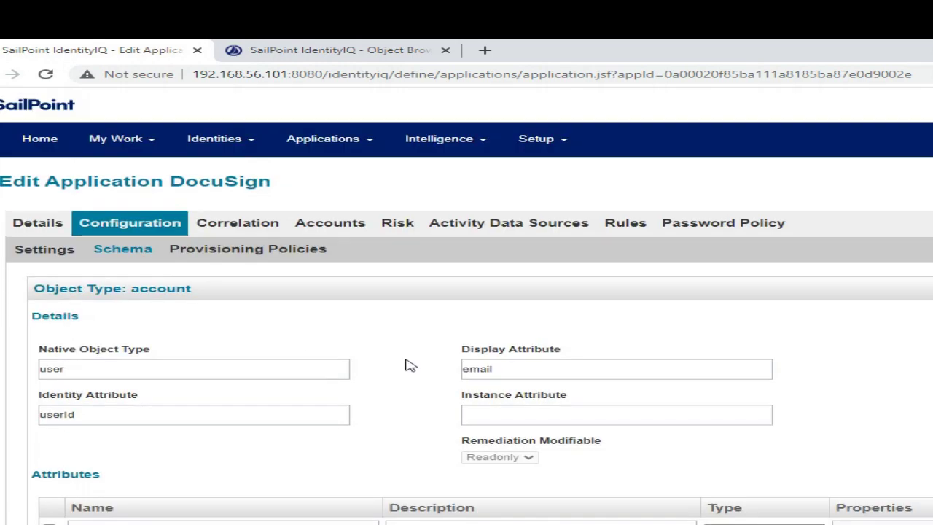
{"action": "left_click", "coordinate": [44, 249]}
{"action": "scroll", "coordinate": [312, 332], "scroll_direction": "down", "scroll_amount": 2}
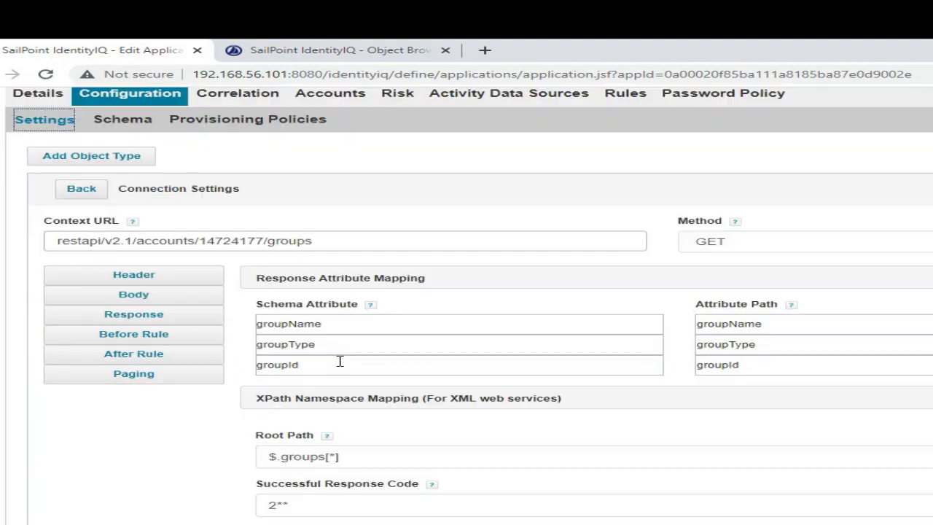
{"action": "scroll", "coordinate": [312, 332], "scroll_direction": "up", "scroll_amount": 2}
{"action": "left_click", "coordinate": [75, 304]}
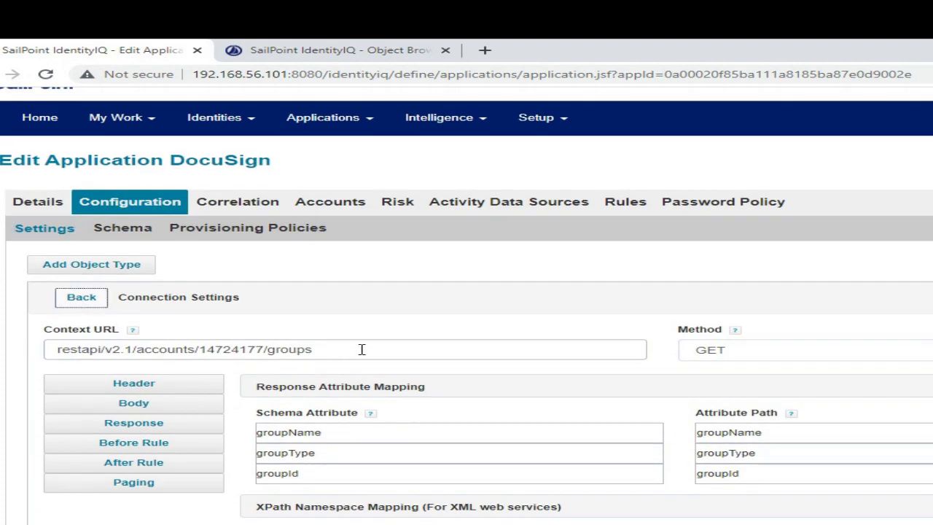
{"action": "left_click", "coordinate": [76, 303]}
{"action": "scroll", "coordinate": [306, 344], "scroll_direction": "down", "scroll_amount": 10}
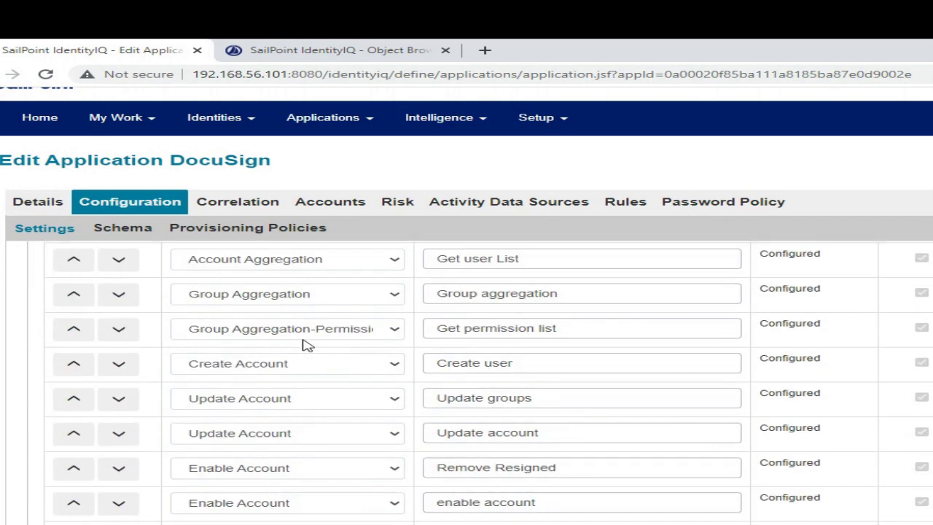
{"action": "scroll", "coordinate": [305, 344], "scroll_direction": "up", "scroll_amount": 2}
{"action": "scroll", "coordinate": [306, 345], "scroll_direction": "down", "scroll_amount": 1}
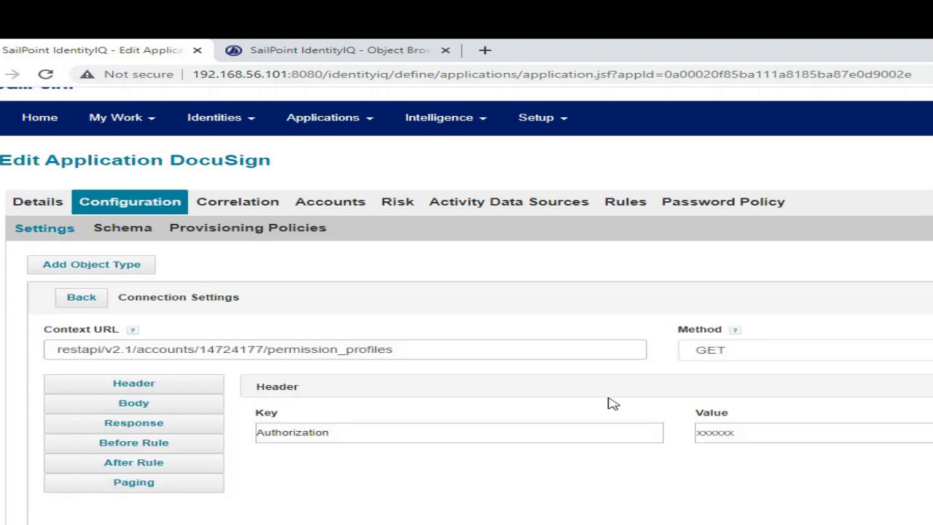
Inspect the Get permission list operation's context URL, before operation rule, response attribute mapping and root path.
{"action": "scroll", "coordinate": [610, 402], "scroll_direction": "down", "scroll_amount": 2}
{"action": "left_click", "coordinate": [423, 249]}
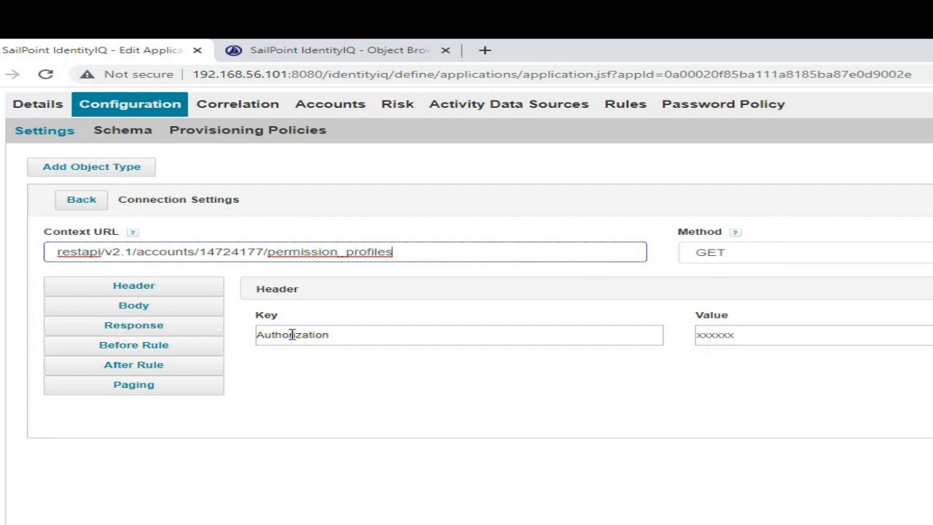
{"action": "left_click", "coordinate": [177, 349]}
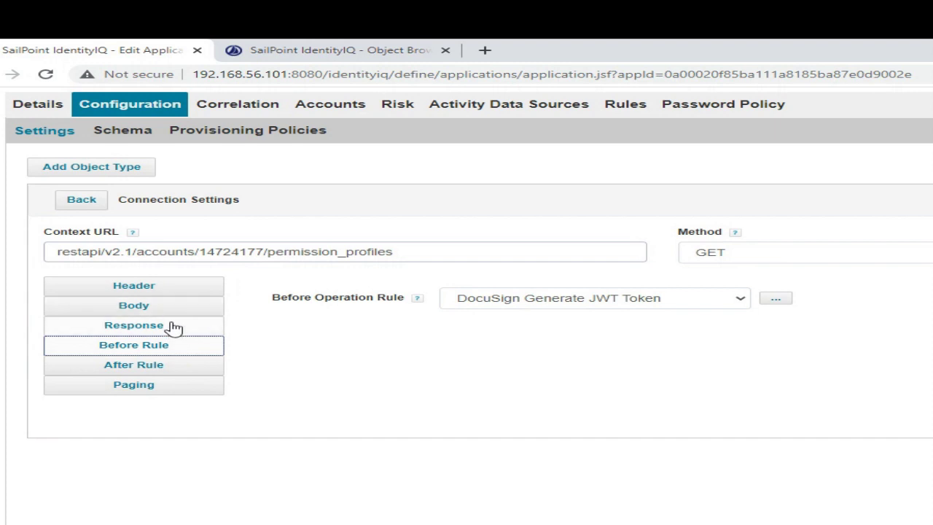
{"action": "left_click", "coordinate": [173, 325]}
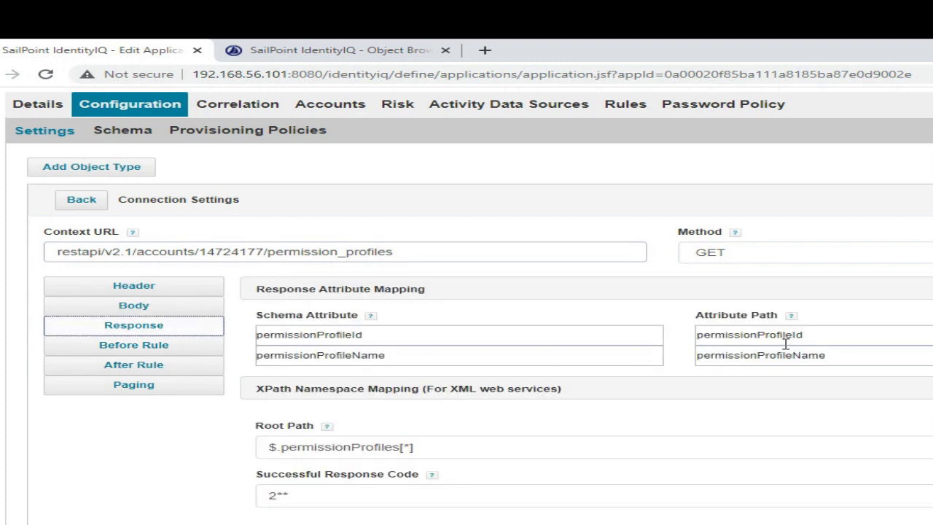
{"action": "double_click", "coordinate": [789, 337]}
{"action": "double_click", "coordinate": [788, 355]}
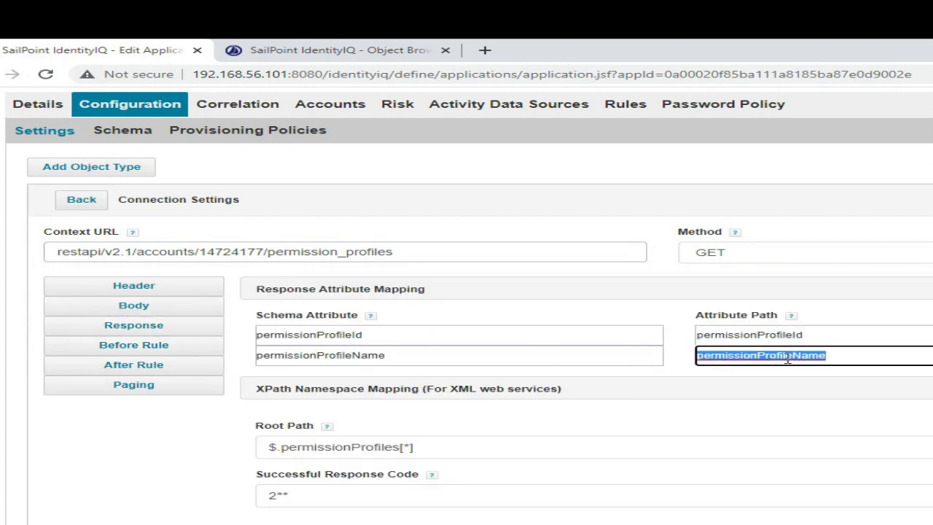
{"action": "left_click", "coordinate": [780, 336]}
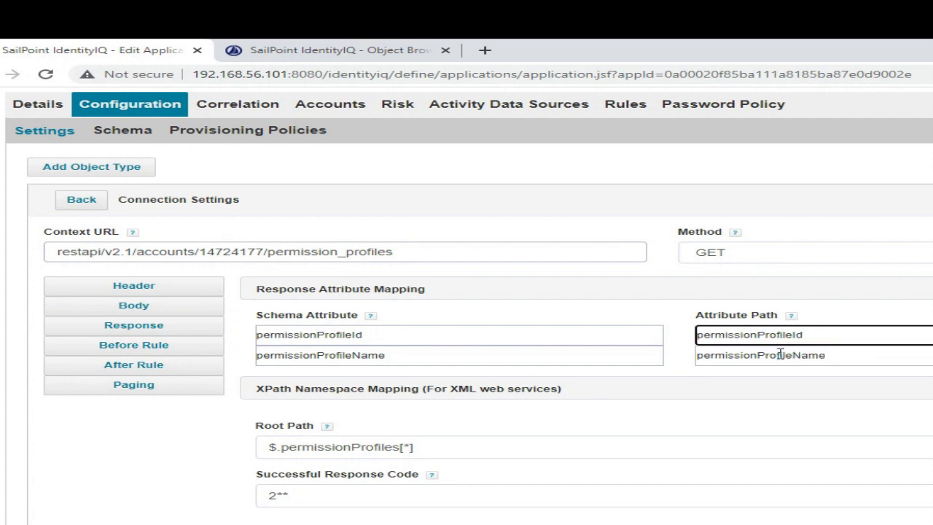
{"action": "left_click", "coordinate": [780, 356]}
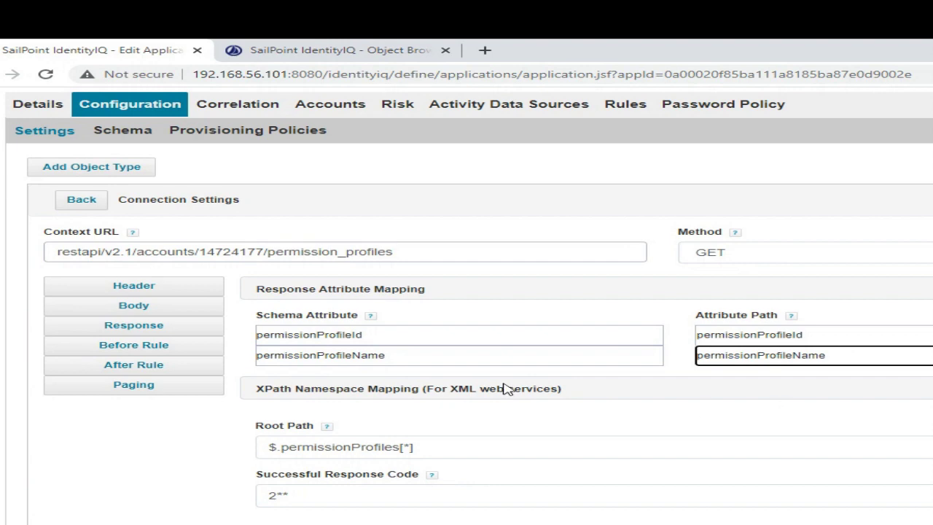
{"action": "scroll", "coordinate": [372, 382], "scroll_direction": "down", "scroll_amount": 1}
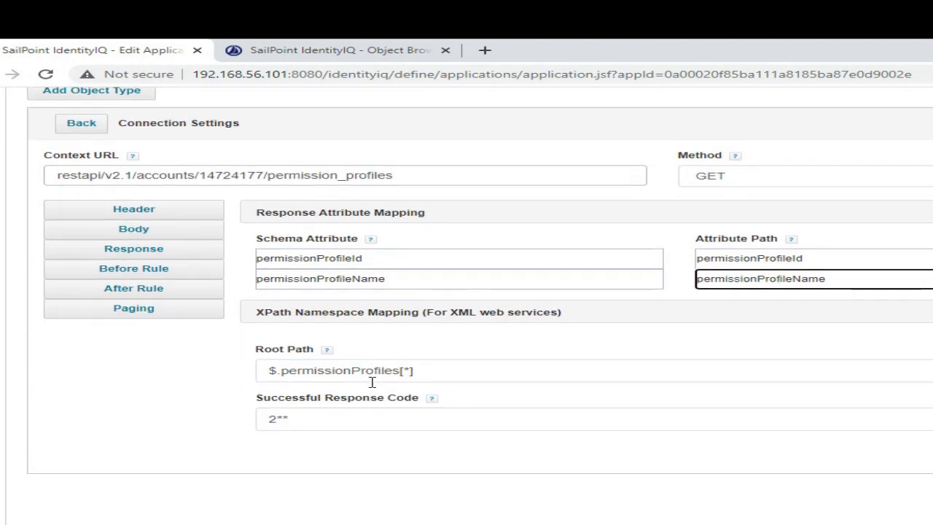
{"action": "double_click", "coordinate": [440, 373]}
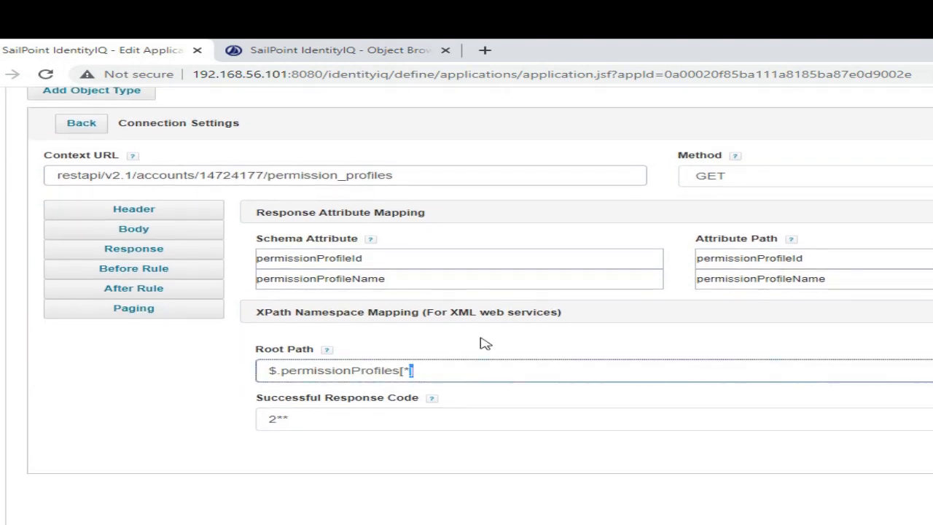
Find the PermissionProfile object type in the application schema and check its details and attributes.
{"action": "scroll", "coordinate": [485, 339], "scroll_direction": "up", "scroll_amount": 1}
{"action": "scroll", "coordinate": [492, 335], "scroll_direction": "up", "scroll_amount": 1}
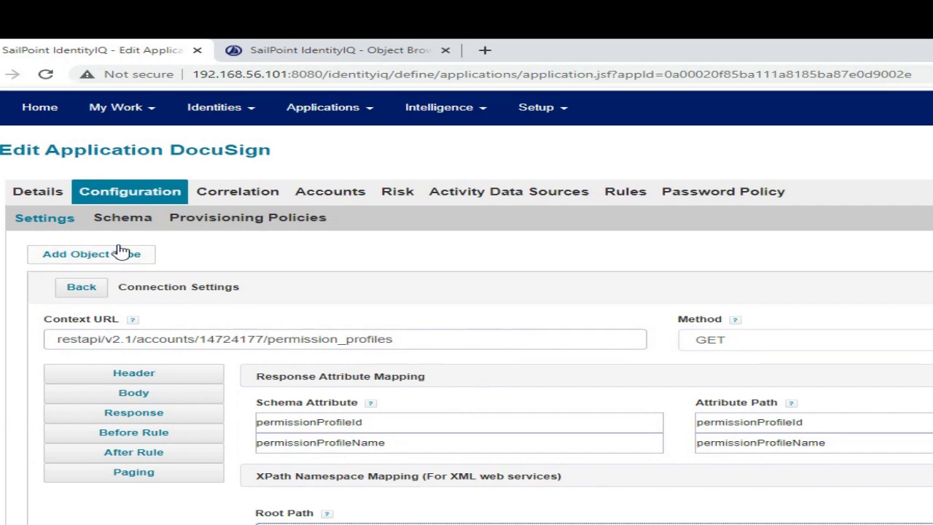
{"action": "left_click", "coordinate": [121, 220]}
{"action": "scroll", "coordinate": [194, 366], "scroll_direction": "down", "scroll_amount": 8}
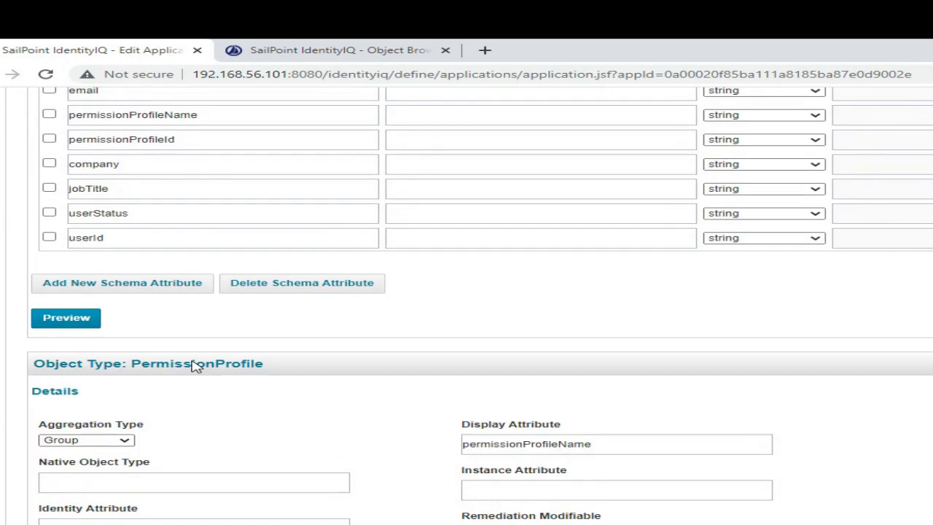
{"action": "scroll", "coordinate": [197, 367], "scroll_direction": "down", "scroll_amount": 2}
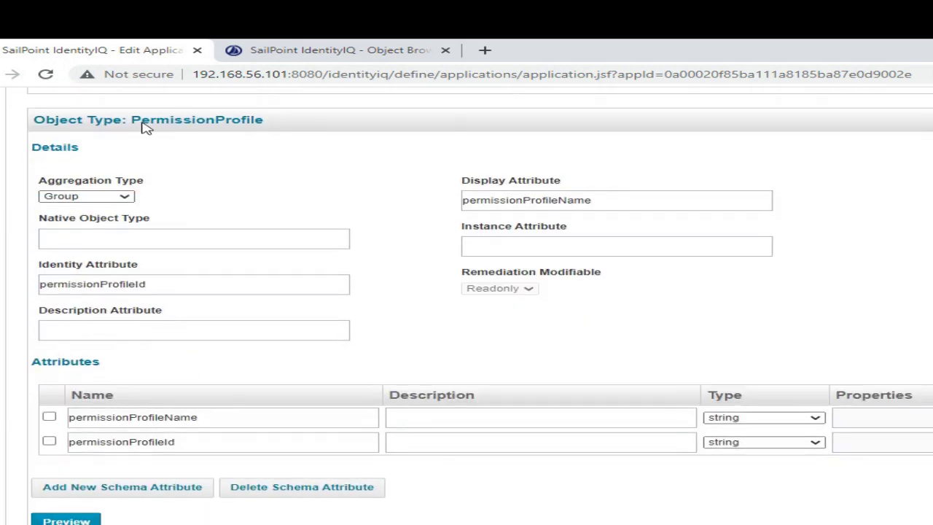
{"action": "left_click", "coordinate": [318, 123]}
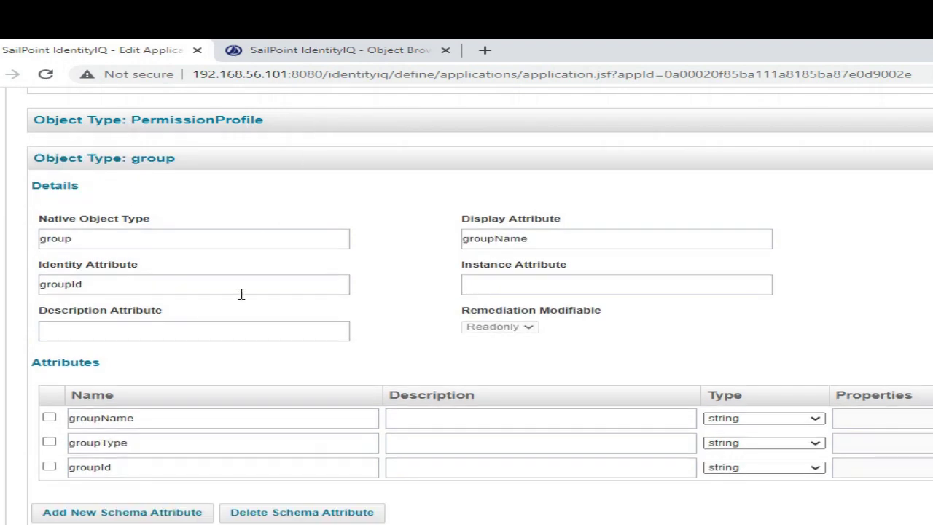
{"action": "scroll", "coordinate": [227, 330], "scroll_direction": "up", "scroll_amount": 3}
{"action": "left_click", "coordinate": [76, 359]}
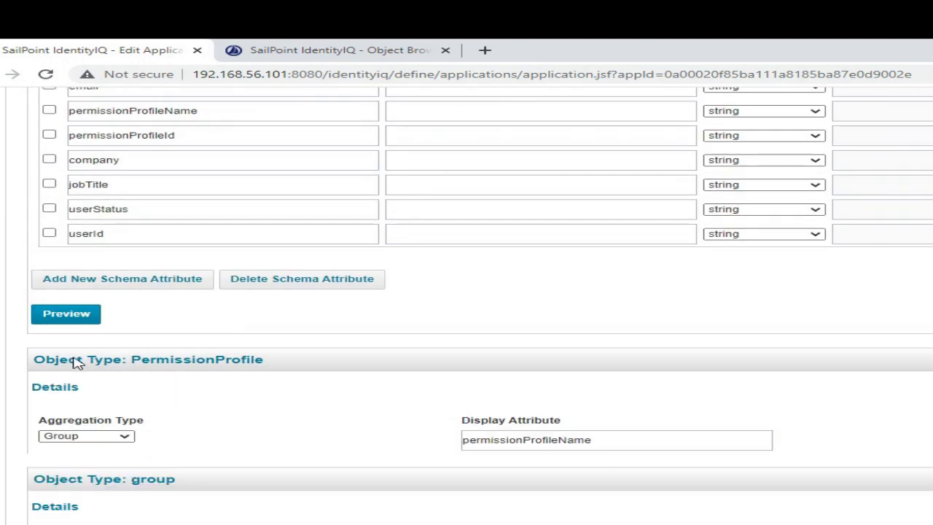
{"action": "scroll", "coordinate": [182, 390], "scroll_direction": "down", "scroll_amount": 3}
Return from the schema to the connector operations list, review the operations and open the connection settings of the Create user operation.
{"action": "scroll", "coordinate": [182, 390], "scroll_direction": "up", "scroll_amount": 15}
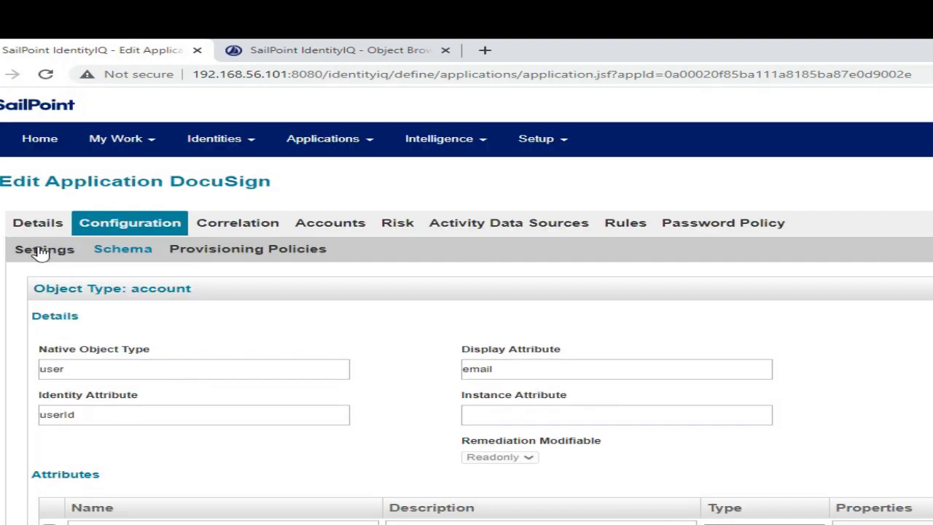
{"action": "left_click", "coordinate": [40, 252]}
{"action": "left_click", "coordinate": [95, 332]}
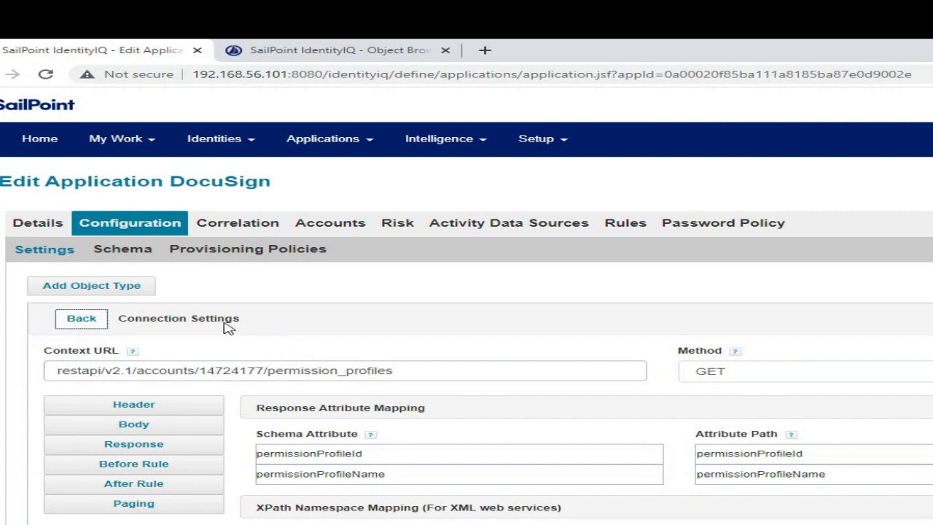
{"action": "scroll", "coordinate": [308, 360], "scroll_direction": "down", "scroll_amount": 3}
{"action": "scroll", "coordinate": [309, 363], "scroll_direction": "down", "scroll_amount": 2}
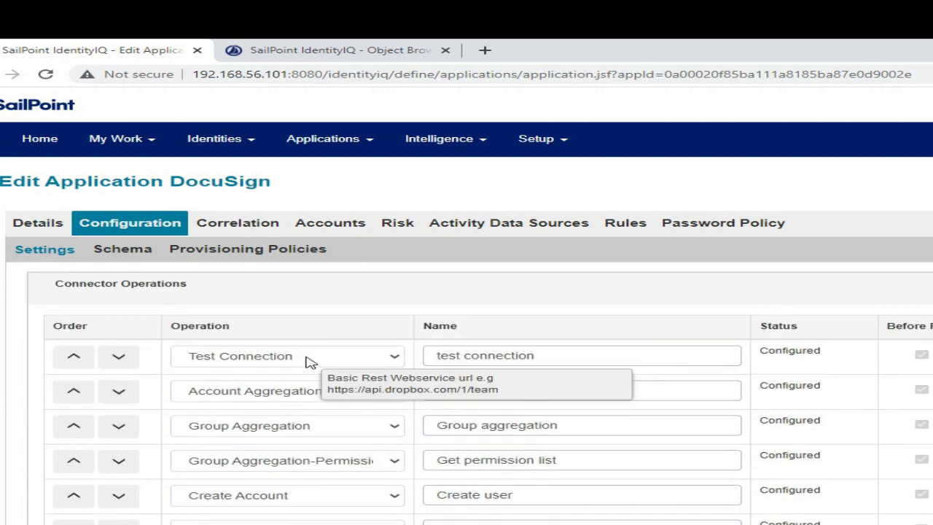
{"action": "scroll", "coordinate": [856, 204], "scroll_direction": "down", "scroll_amount": 3}
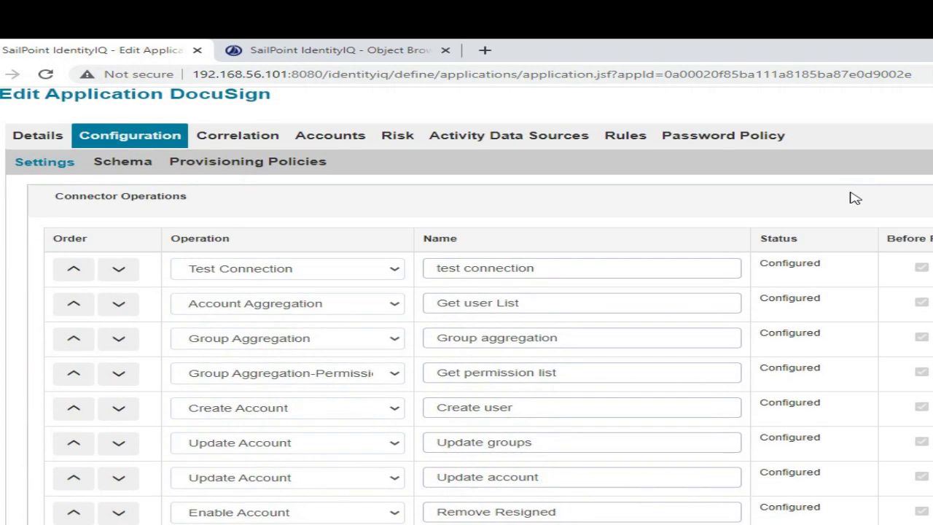
{"action": "scroll", "coordinate": [824, 270], "scroll_direction": "up", "scroll_amount": 2}
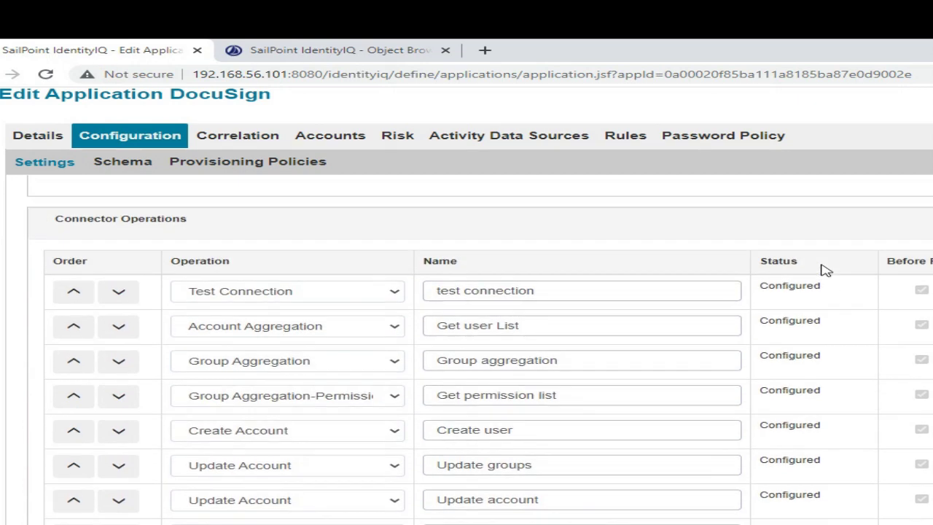
{"action": "scroll", "coordinate": [281, 360], "scroll_direction": "down", "scroll_amount": 1}
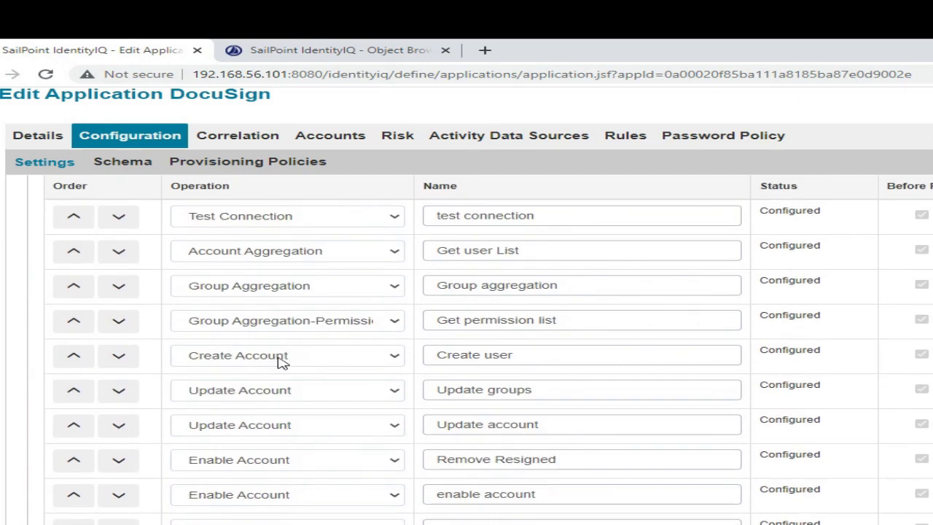
{"action": "scroll", "coordinate": [281, 361], "scroll_direction": "down", "scroll_amount": 1}
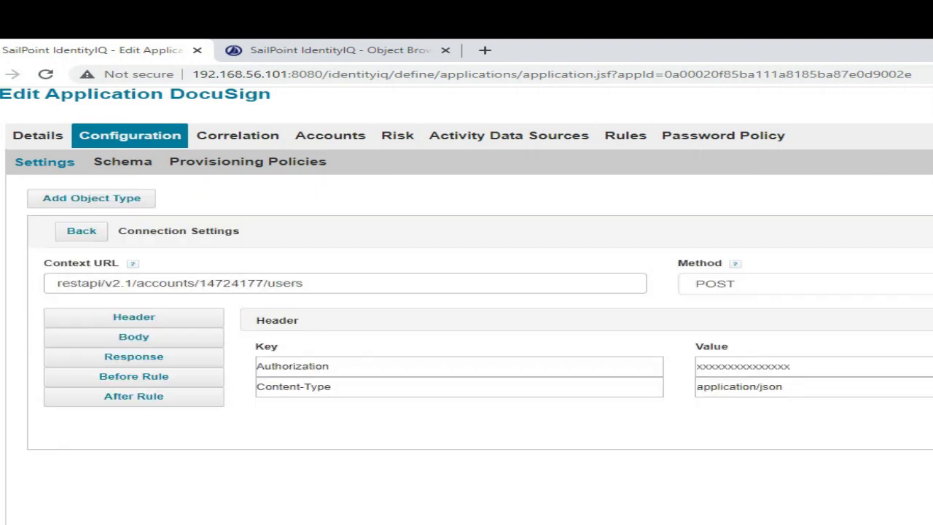
Examine the Create user operation's context URL, method and raw JSON body, including the plan variable used for userName.
{"action": "left_click", "coordinate": [390, 280]}
{"action": "left_click", "coordinate": [780, 290]}
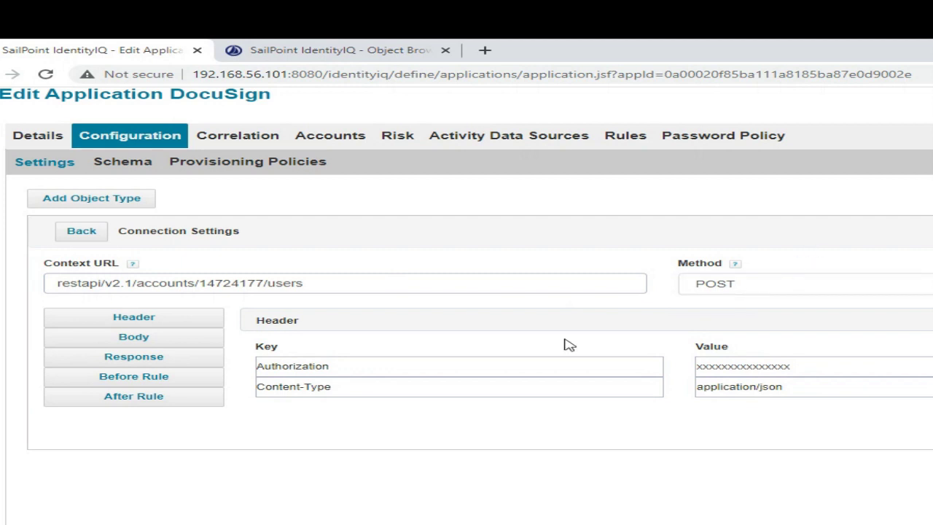
{"action": "left_click", "coordinate": [176, 344]}
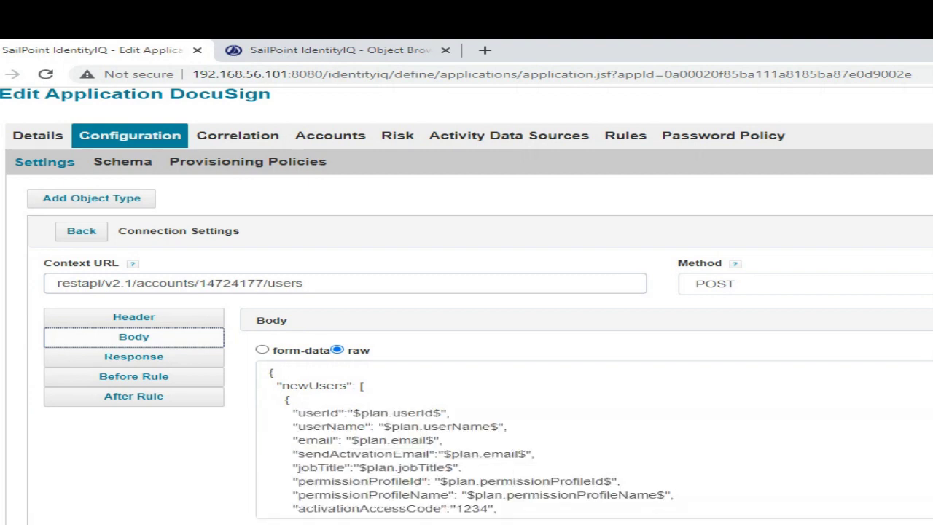
{"action": "scroll", "coordinate": [467, 292], "scroll_direction": "down", "scroll_amount": 2}
{"action": "scroll", "coordinate": [804, 329], "scroll_direction": "down", "scroll_amount": 3}
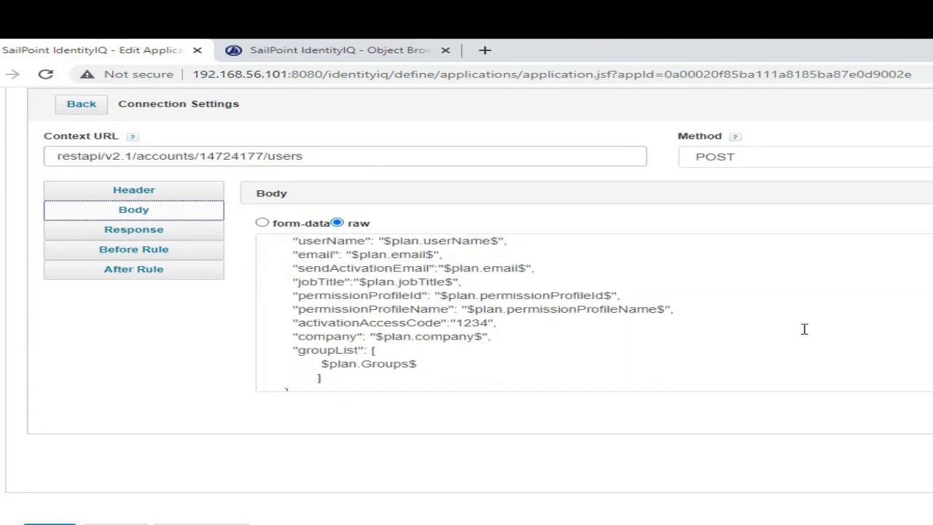
{"action": "scroll", "coordinate": [804, 329], "scroll_direction": "up", "scroll_amount": 3}
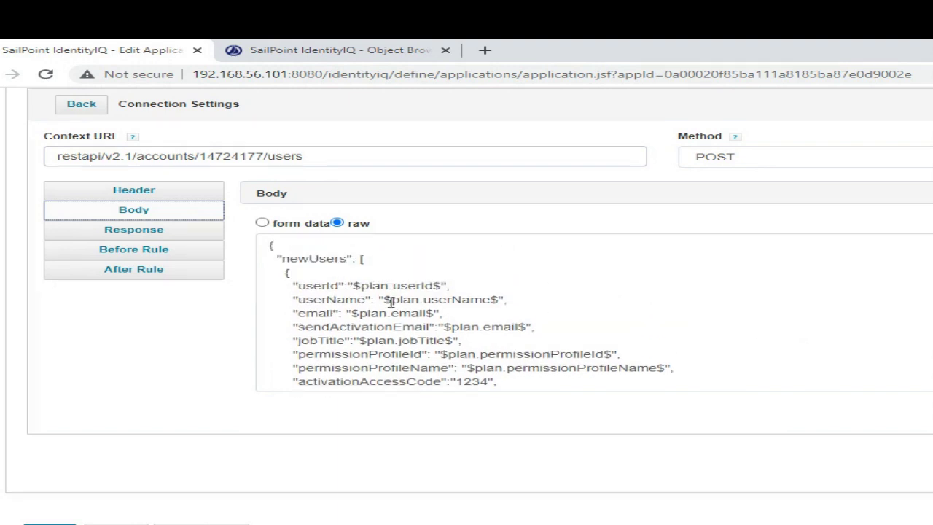
{"action": "left_click_drag", "start_coordinate": [384, 300], "coordinate": [500, 299]}
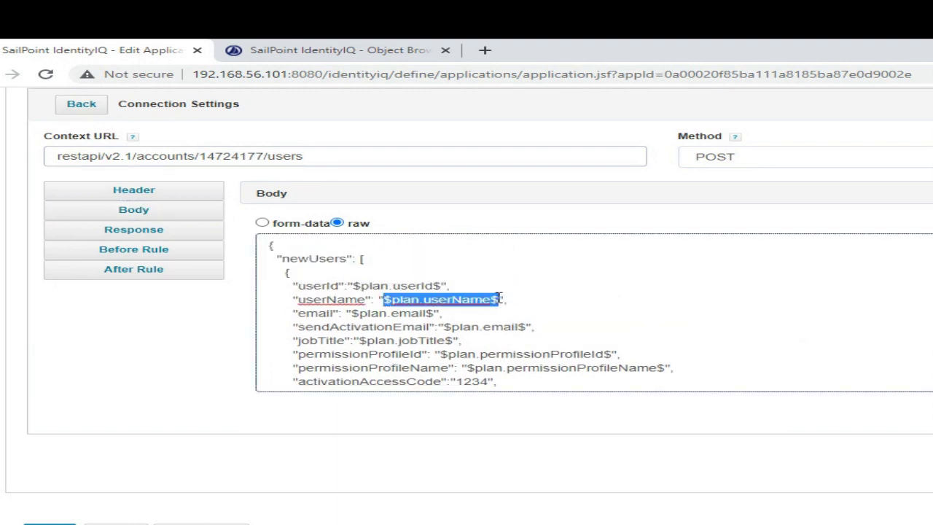
Check the Create user operation's before and after operation rules and response settings, and review the groupList entry in its body.
{"action": "scroll", "coordinate": [499, 298], "scroll_direction": "up", "scroll_amount": 1}
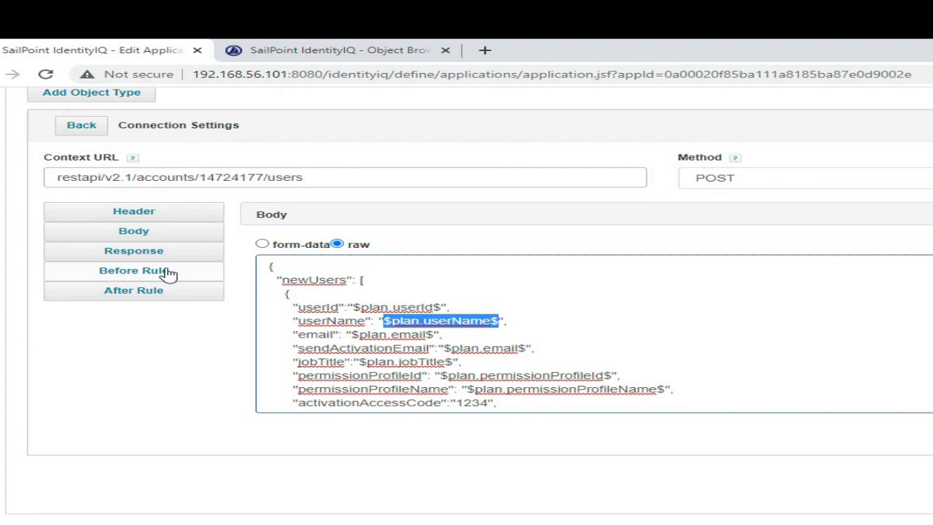
{"action": "left_click", "coordinate": [167, 273]}
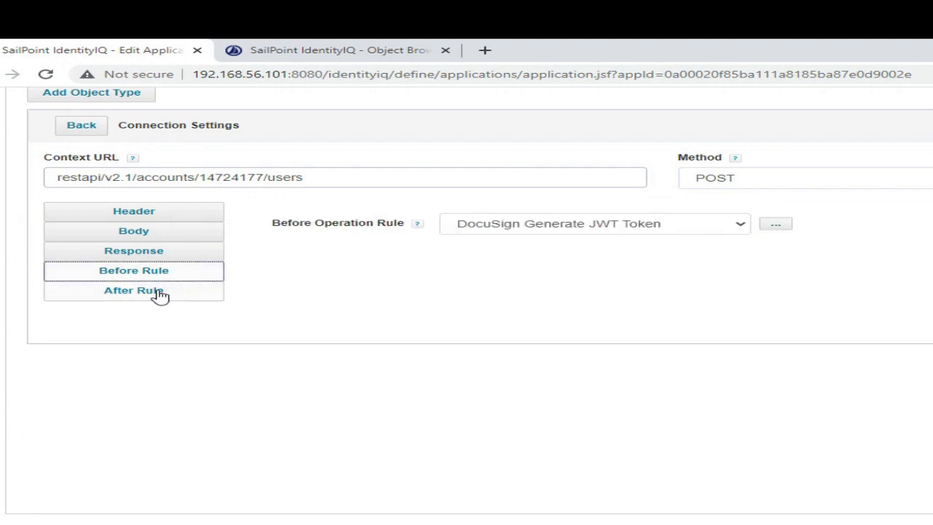
{"action": "left_click", "coordinate": [159, 293]}
{"action": "left_click", "coordinate": [162, 255]}
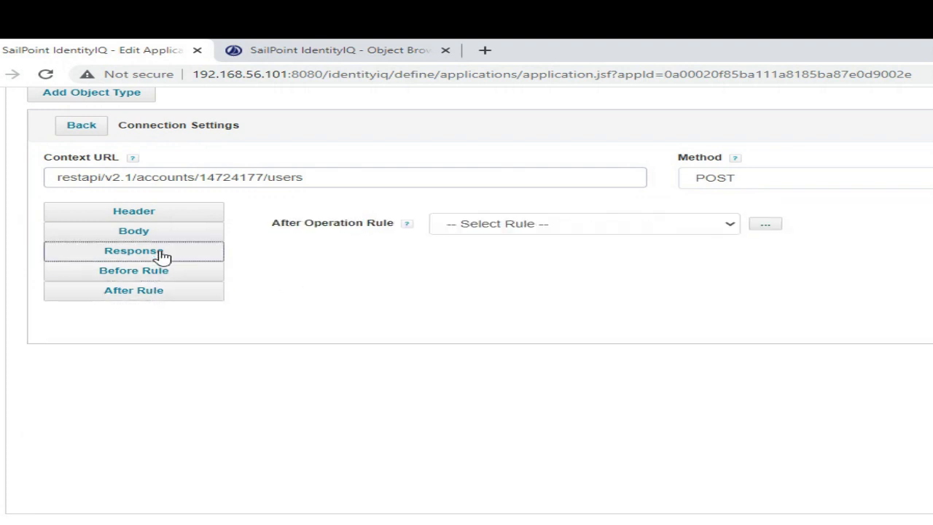
{"action": "left_click", "coordinate": [158, 241]}
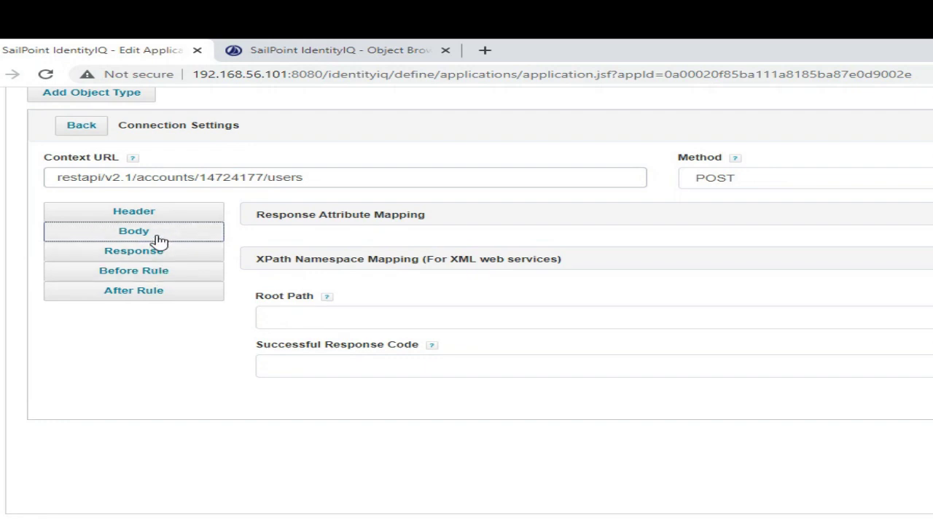
{"action": "scroll", "coordinate": [333, 302], "scroll_direction": "down", "scroll_amount": 5}
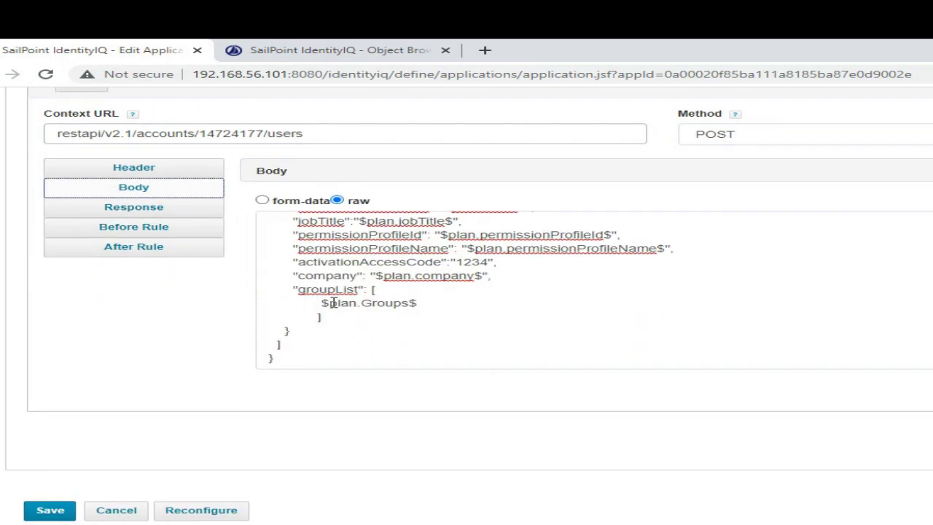
{"action": "scroll", "coordinate": [324, 327], "scroll_direction": "up", "scroll_amount": 5}
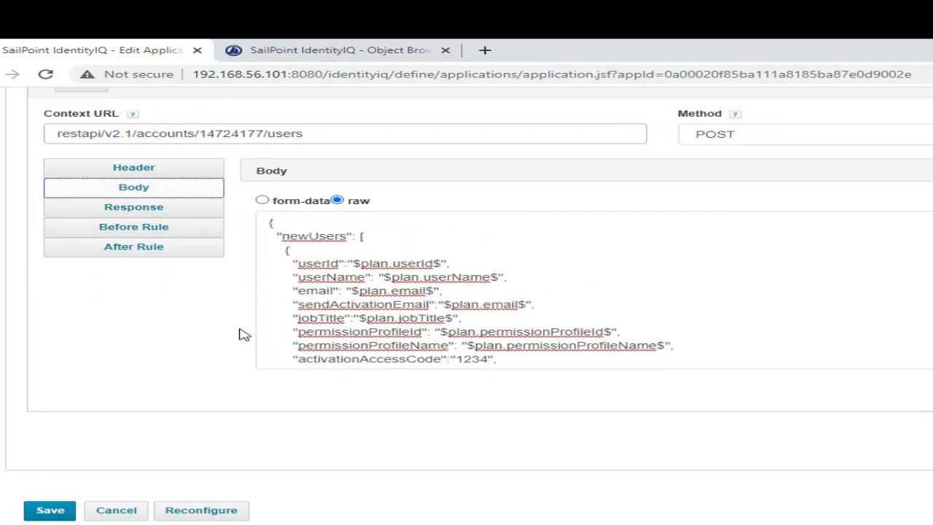
Go back to the connector operations list, open the Update groups operation's connection settings and check its context URL.
{"action": "scroll", "coordinate": [244, 334], "scroll_direction": "up", "scroll_amount": 3}
{"action": "left_click", "coordinate": [95, 286]}
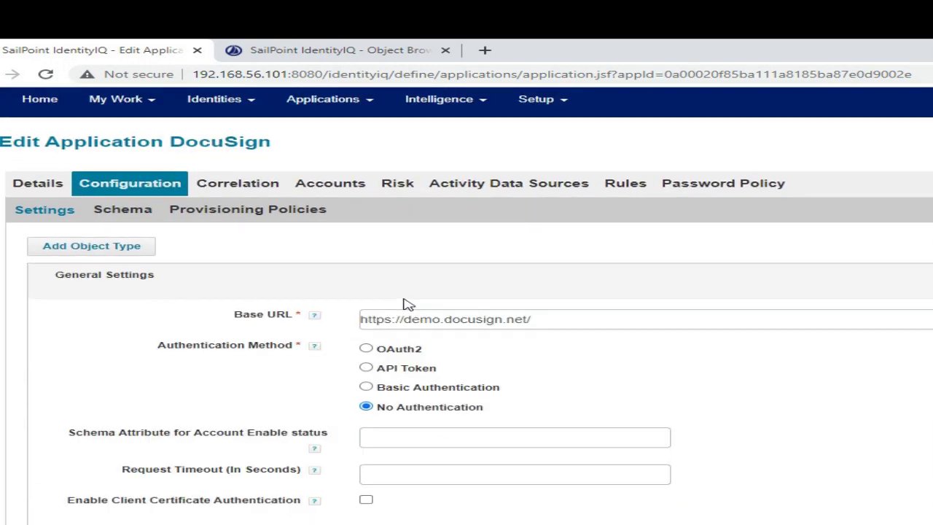
{"action": "scroll", "coordinate": [407, 305], "scroll_direction": "down", "scroll_amount": 10}
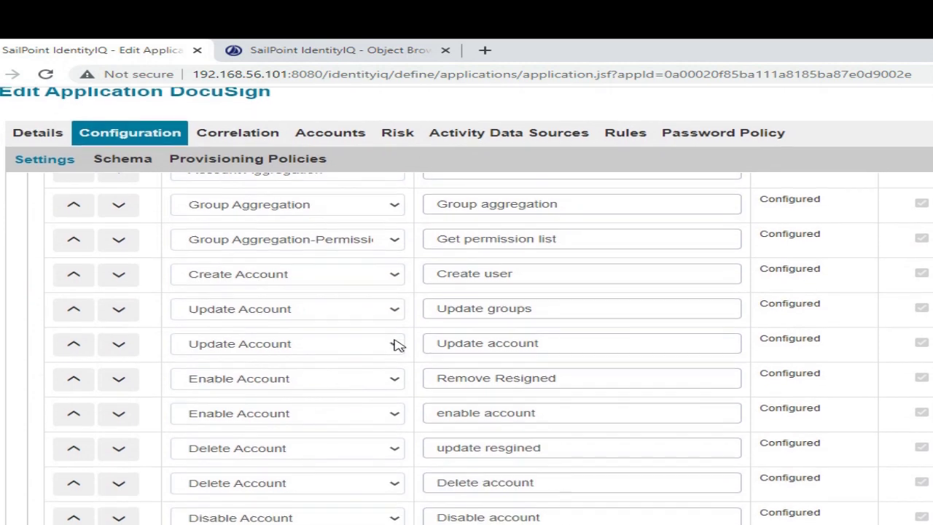
{"action": "scroll", "coordinate": [396, 344], "scroll_direction": "down", "scroll_amount": 1}
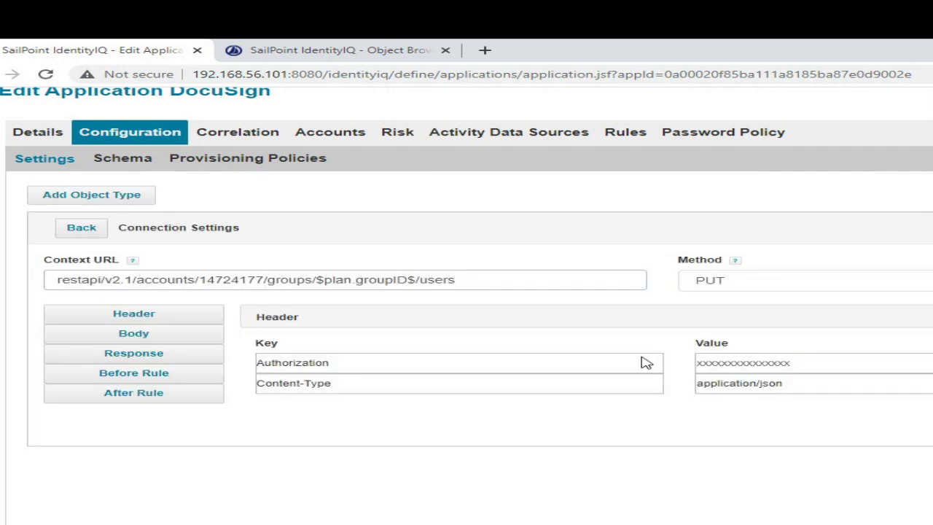
{"action": "left_click", "coordinate": [475, 282]}
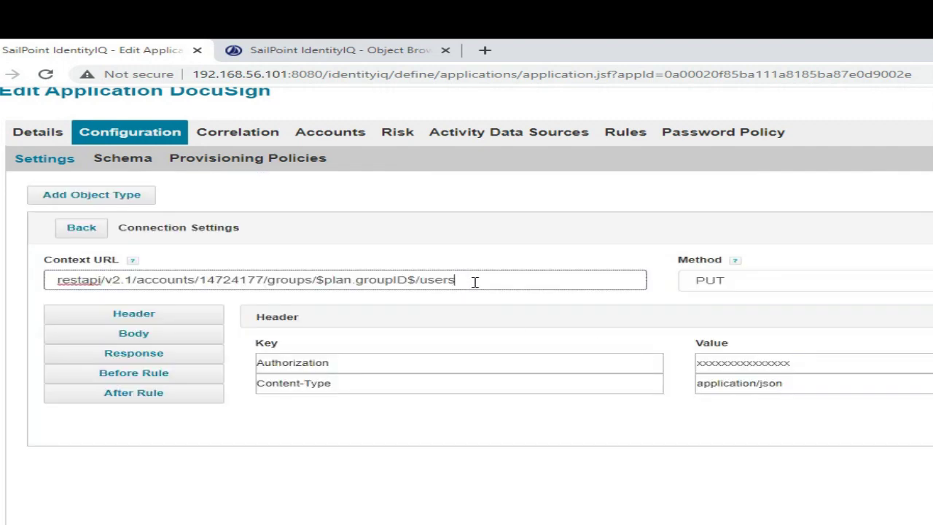
Check the Update groups operation's response settings and read through its raw JSON body.
{"action": "left_click", "coordinate": [184, 362]}
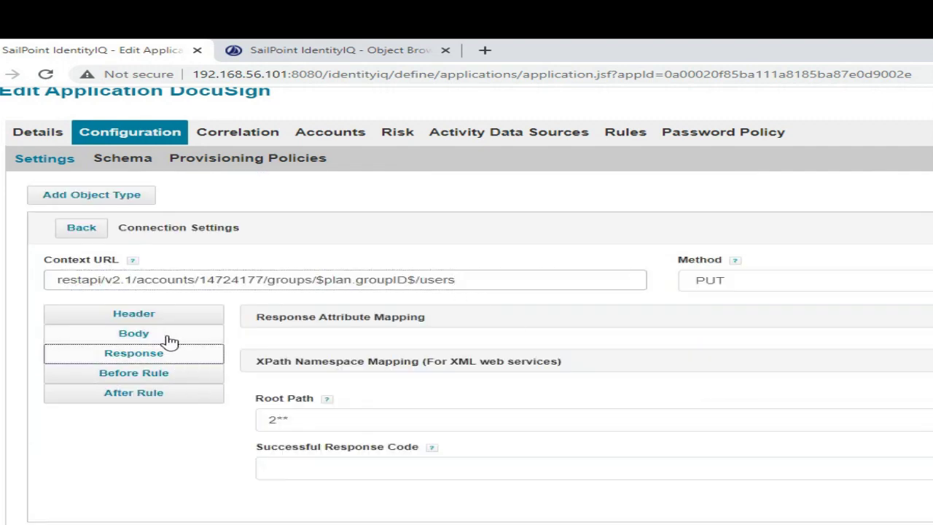
{"action": "left_click", "coordinate": [167, 339]}
{"action": "scroll", "coordinate": [393, 387], "scroll_direction": "down", "scroll_amount": 5}
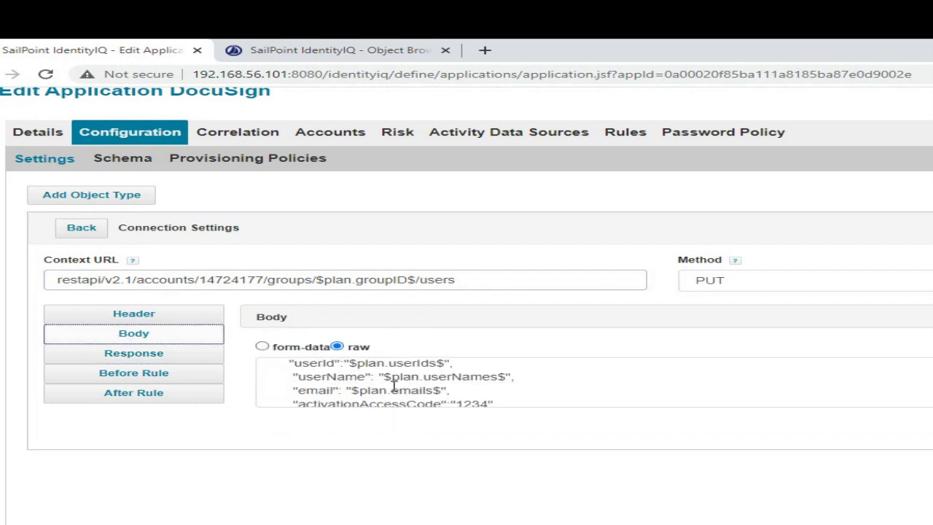
{"action": "scroll", "coordinate": [394, 387], "scroll_direction": "up", "scroll_amount": 2}
{"action": "scroll", "coordinate": [393, 386], "scroll_direction": "up", "scroll_amount": 4}
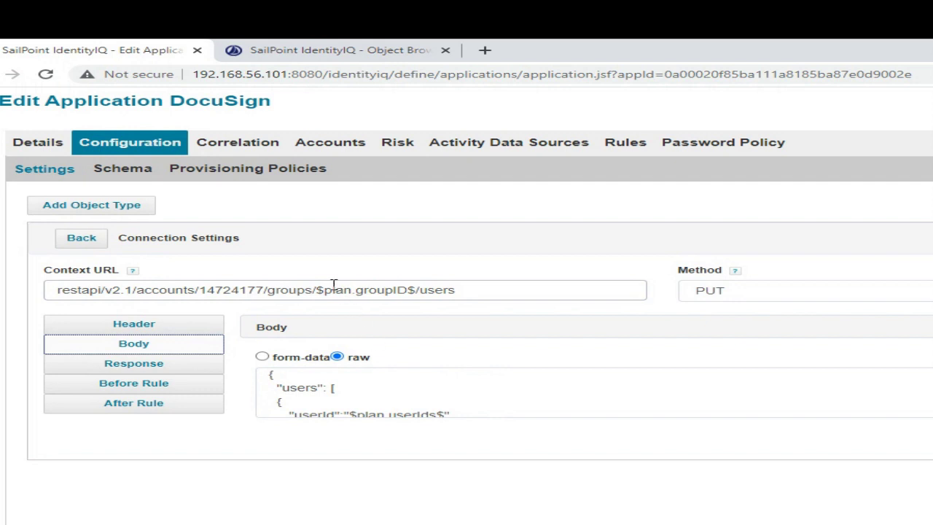
Examine the plan.groupID variable in the Update groups context URL, along with the operation's user body and method.
{"action": "left_click_drag", "start_coordinate": [326, 290], "coordinate": [417, 290]}
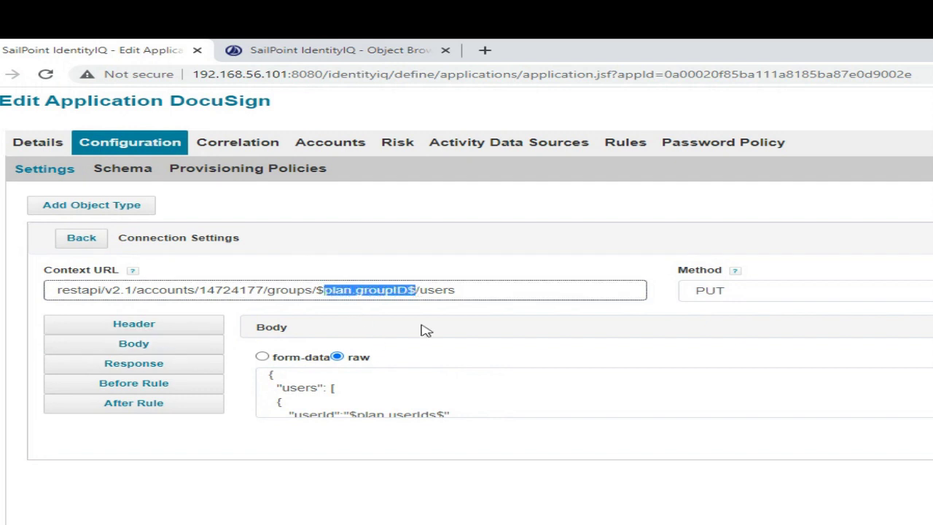
{"action": "scroll", "coordinate": [421, 388], "scroll_direction": "down", "scroll_amount": 5}
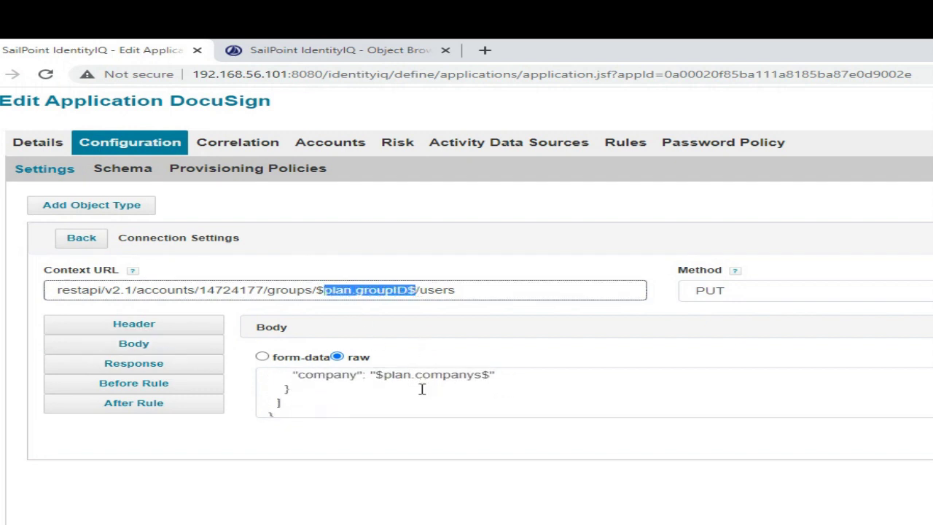
{"action": "scroll", "coordinate": [421, 389], "scroll_direction": "up", "scroll_amount": 4}
{"action": "scroll", "coordinate": [421, 388], "scroll_direction": "up", "scroll_amount": 1}
{"action": "left_click", "coordinate": [758, 295]}
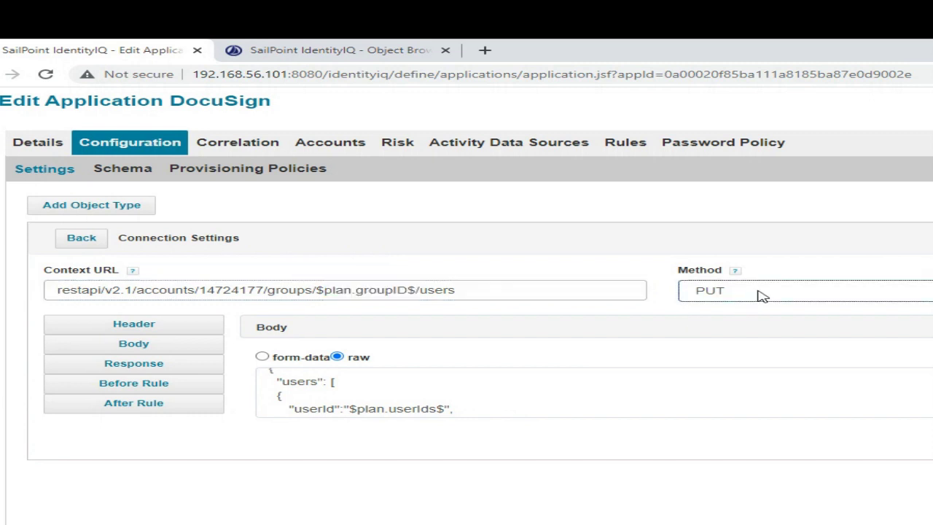
{"action": "left_click", "coordinate": [548, 345]}
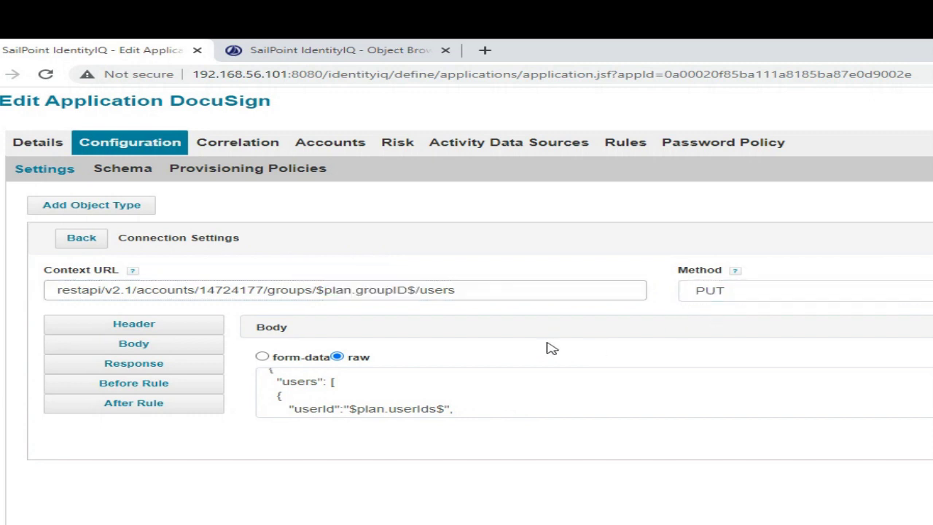
Return to the connector operations list, review the operations and open the connection settings of the Update account operation.
{"action": "left_click", "coordinate": [66, 247]}
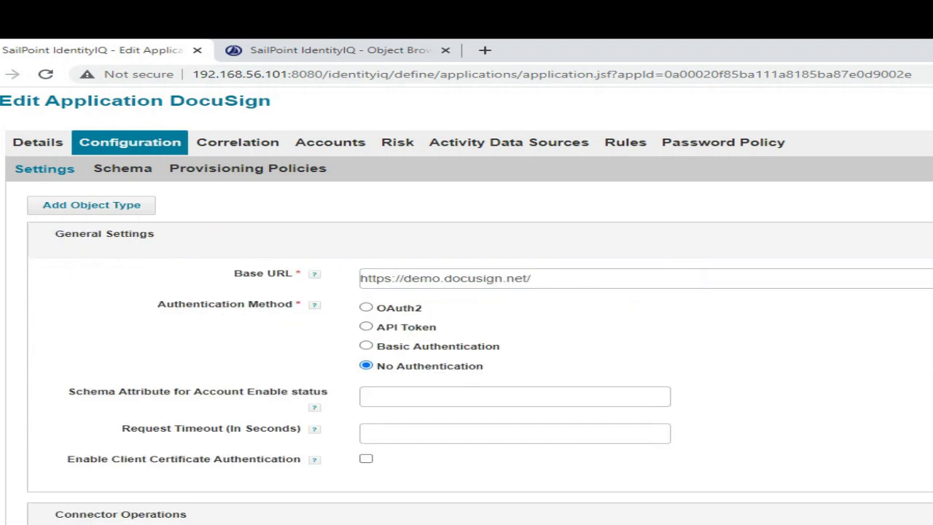
{"action": "scroll", "coordinate": [810, 389], "scroll_direction": "down", "scroll_amount": 6}
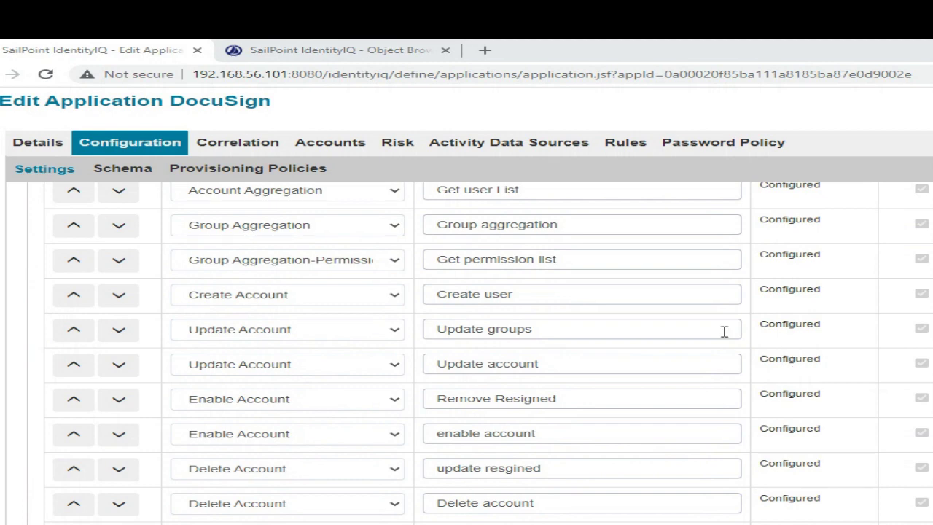
{"action": "scroll", "coordinate": [696, 363], "scroll_direction": "down", "scroll_amount": 1}
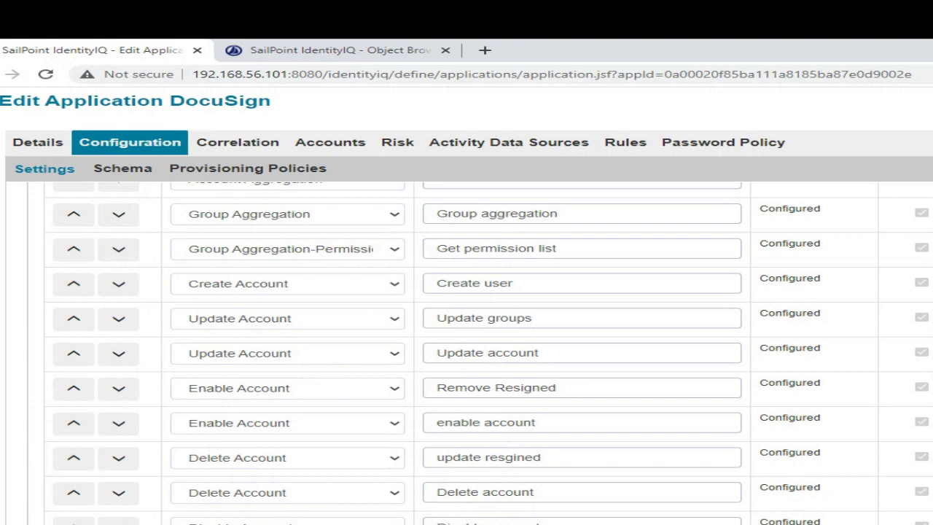
{"action": "left_click", "coordinate": [503, 422]}
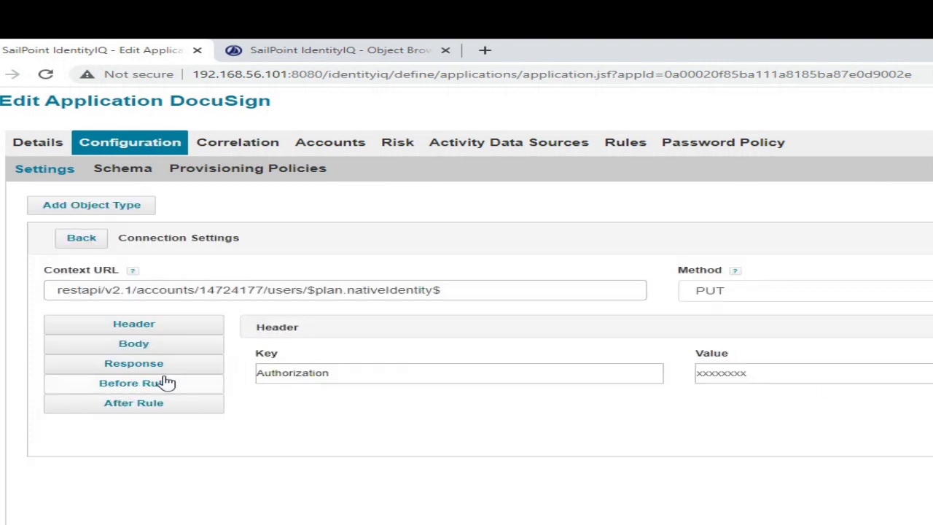
Examine the Update account operation's raw JSON body from the userName entry through the groupList entry.
{"action": "left_click", "coordinate": [156, 348]}
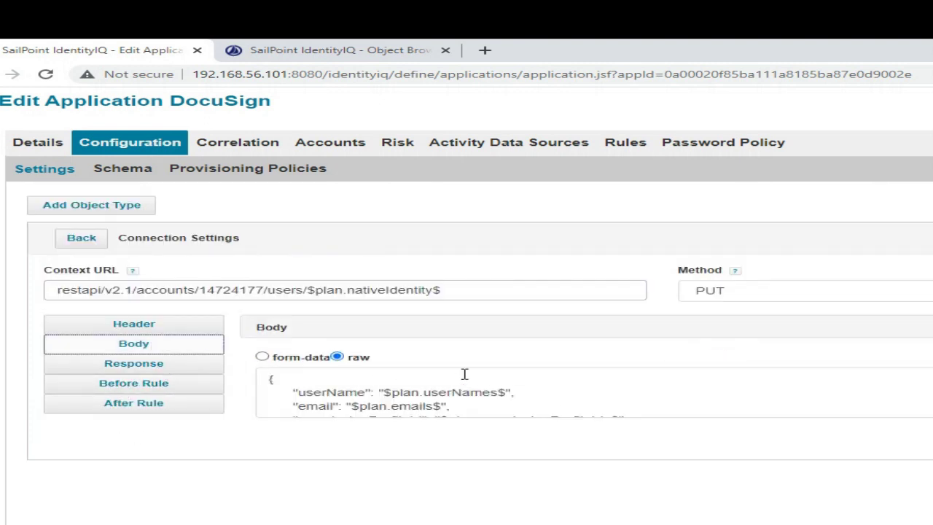
{"action": "scroll", "coordinate": [464, 374], "scroll_direction": "down", "scroll_amount": 3}
{"action": "scroll", "coordinate": [483, 387], "scroll_direction": "down", "scroll_amount": 2}
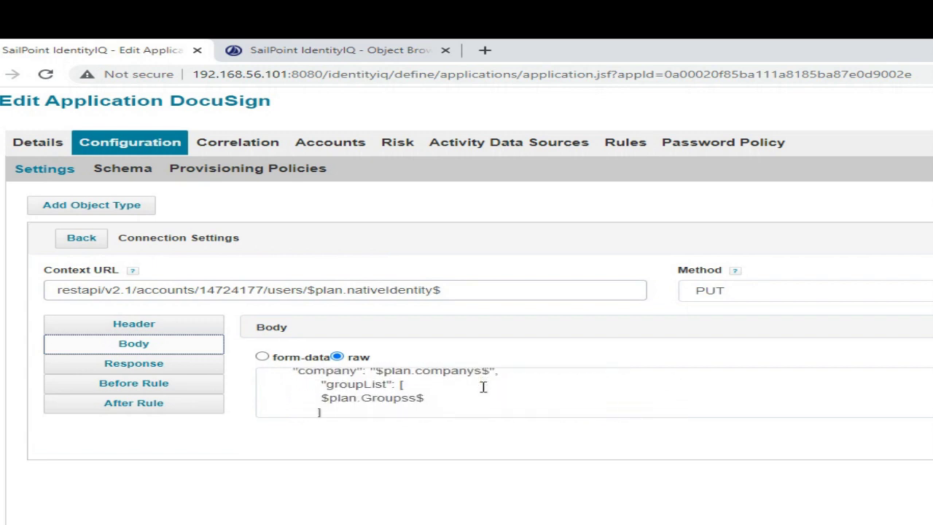
{"action": "scroll", "coordinate": [483, 387], "scroll_direction": "up", "scroll_amount": 3}
{"action": "scroll", "coordinate": [483, 387], "scroll_direction": "up", "scroll_amount": 2}
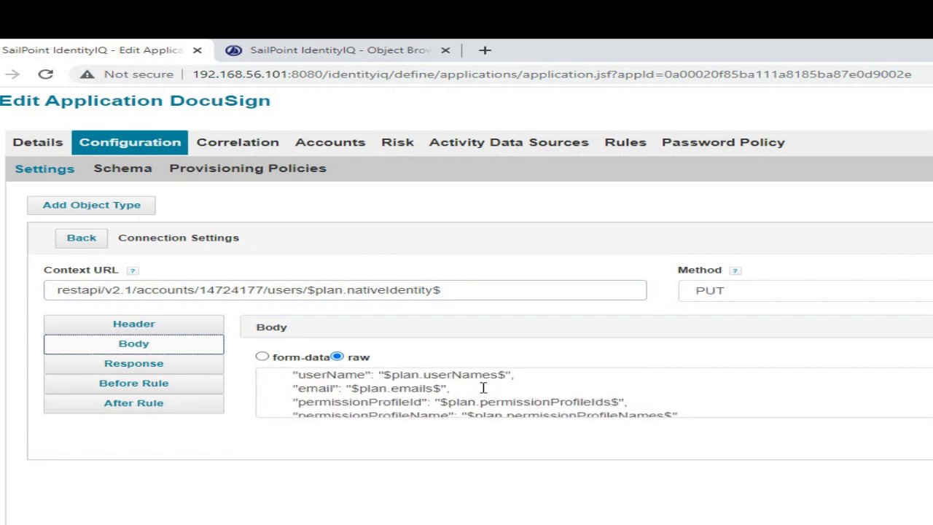
Go back to the connector operations list, review the enable, delete and disable entries, and open the enable account operation's connection settings.
{"action": "left_click", "coordinate": [91, 235]}
{"action": "left_click", "coordinate": [91, 235]}
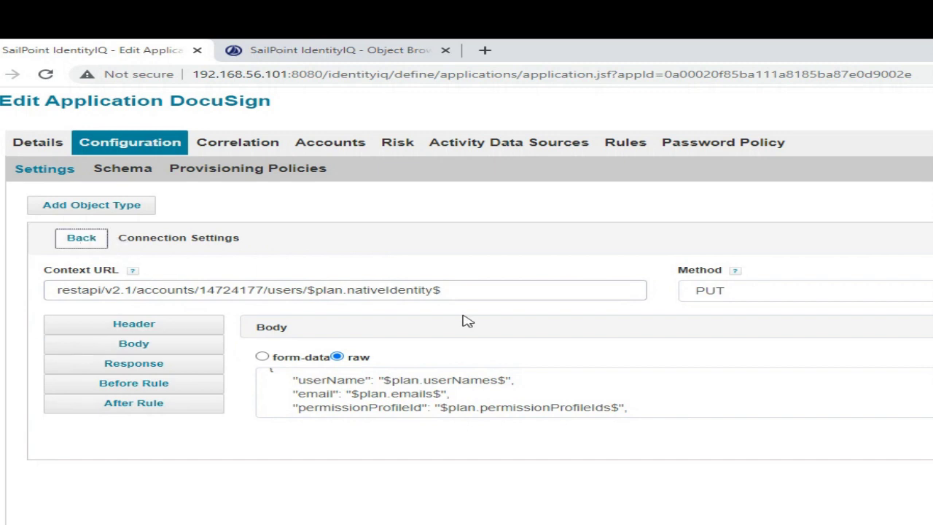
{"action": "scroll", "coordinate": [416, 364], "scroll_direction": "down", "scroll_amount": 5}
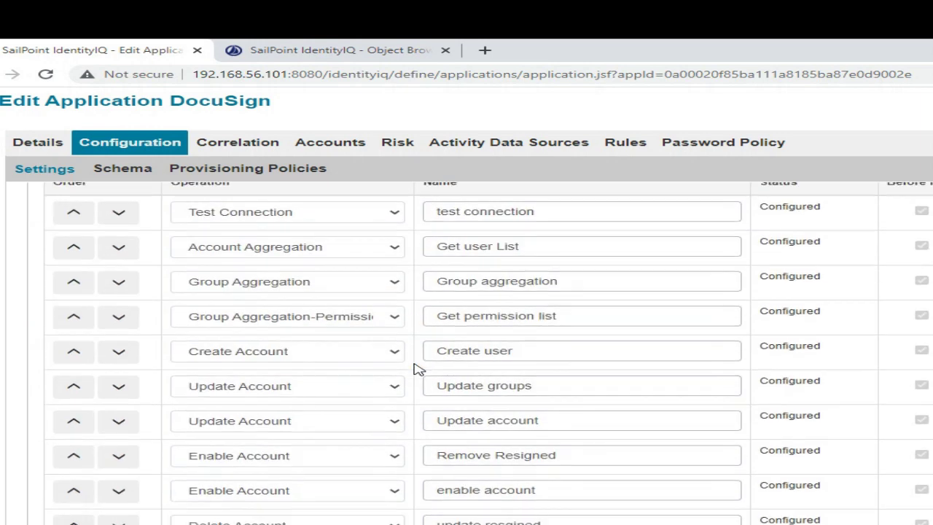
{"action": "scroll", "coordinate": [416, 368], "scroll_direction": "down", "scroll_amount": 3}
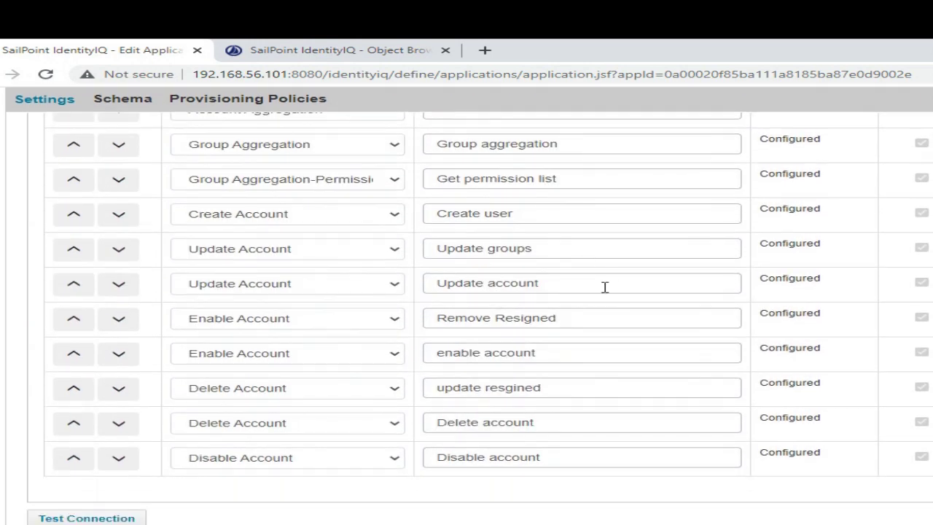
{"action": "scroll", "coordinate": [589, 312], "scroll_direction": "down", "scroll_amount": 2}
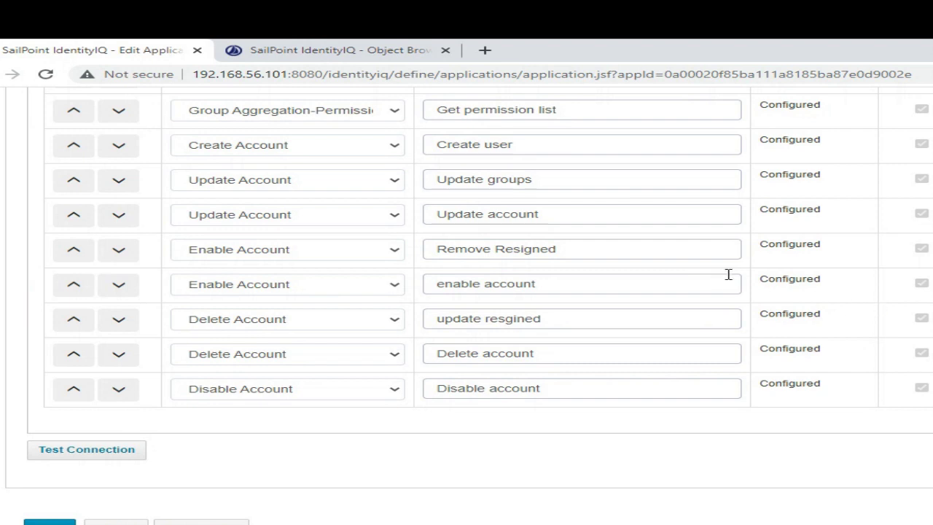
{"action": "left_click", "coordinate": [574, 252]}
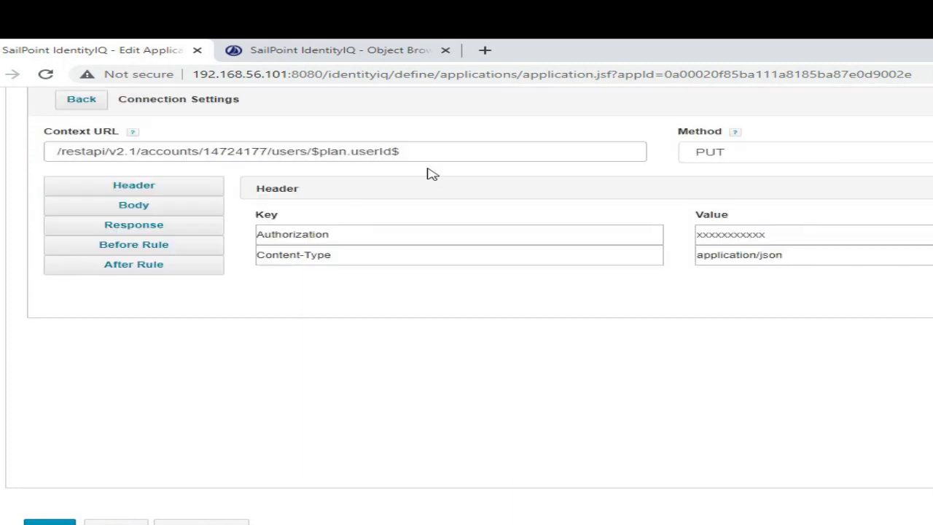
Check the enable account operation's context URL, method, before operation rule and response settings.
{"action": "left_click", "coordinate": [426, 151]}
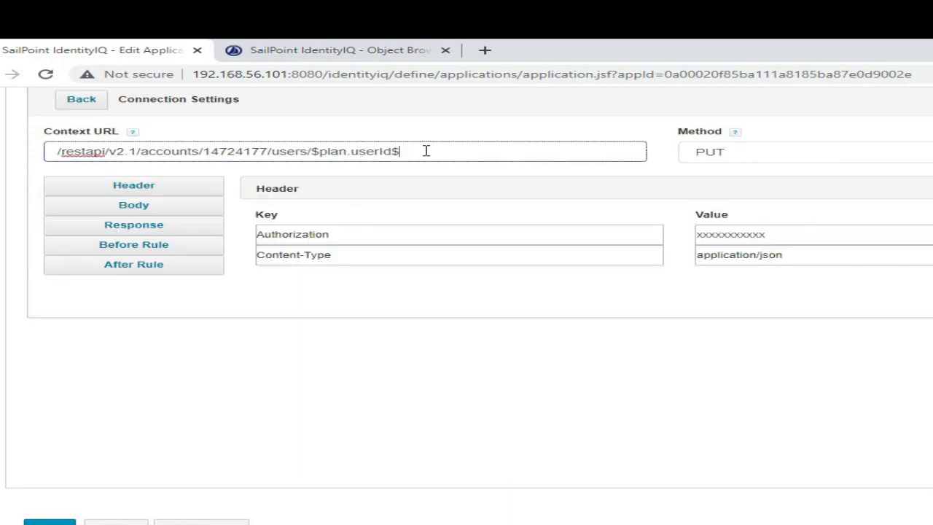
{"action": "left_click", "coordinate": [785, 159]}
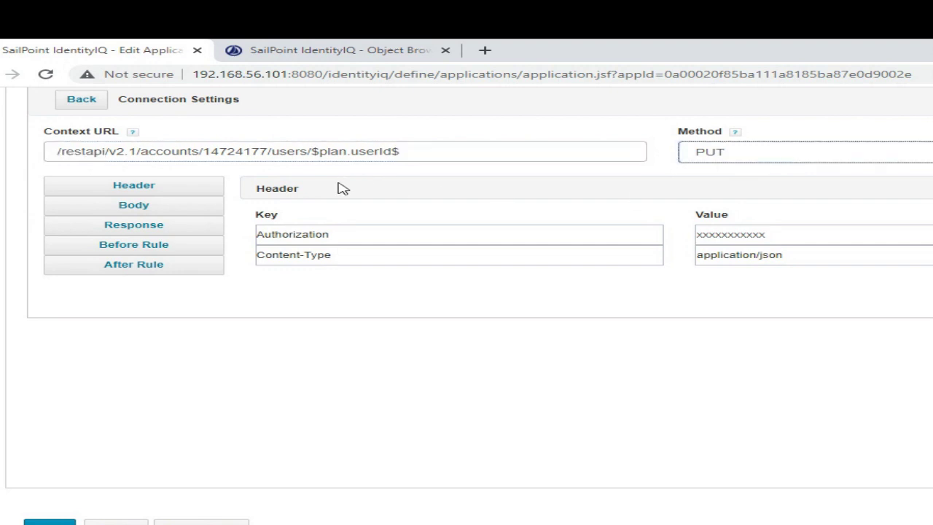
{"action": "left_click", "coordinate": [159, 246]}
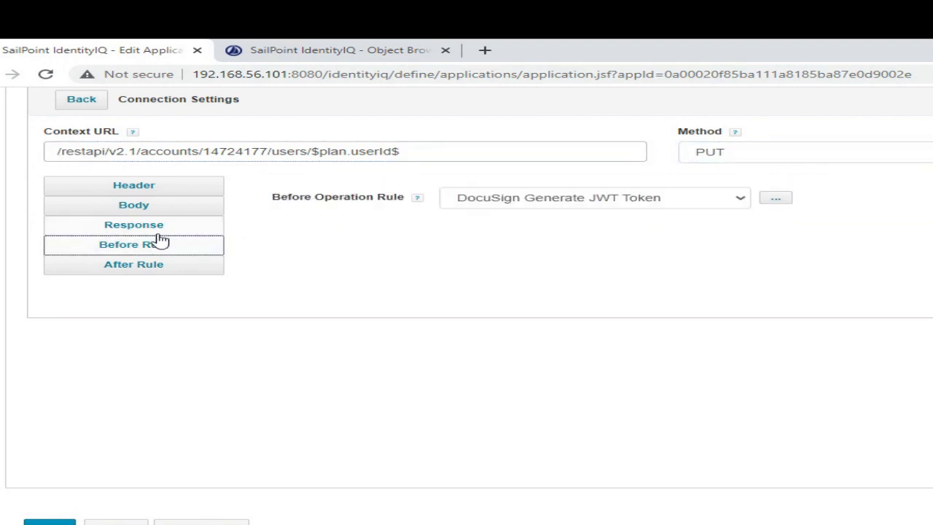
{"action": "left_click", "coordinate": [159, 230]}
Examine the enable account operation's raw JSON body, focusing on the sendActivationEmail entry and its send value.
{"action": "left_click", "coordinate": [158, 211]}
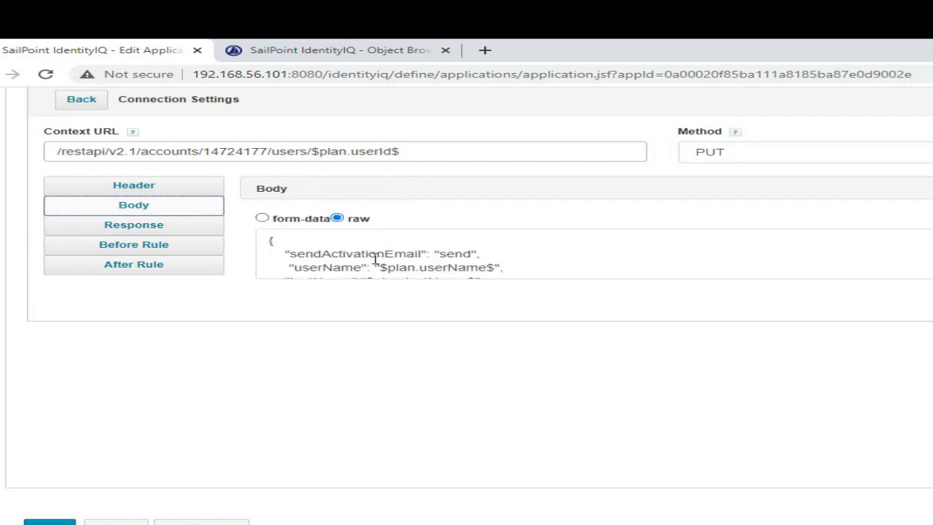
{"action": "scroll", "coordinate": [545, 246], "scroll_direction": "down", "scroll_amount": 1}
{"action": "scroll", "coordinate": [545, 245], "scroll_direction": "up", "scroll_amount": 1}
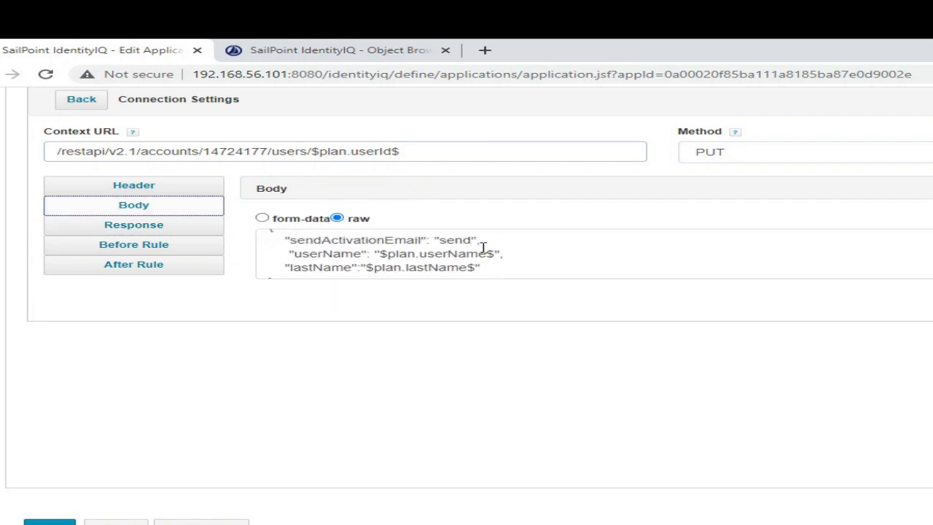
{"action": "double_click", "coordinate": [385, 241]}
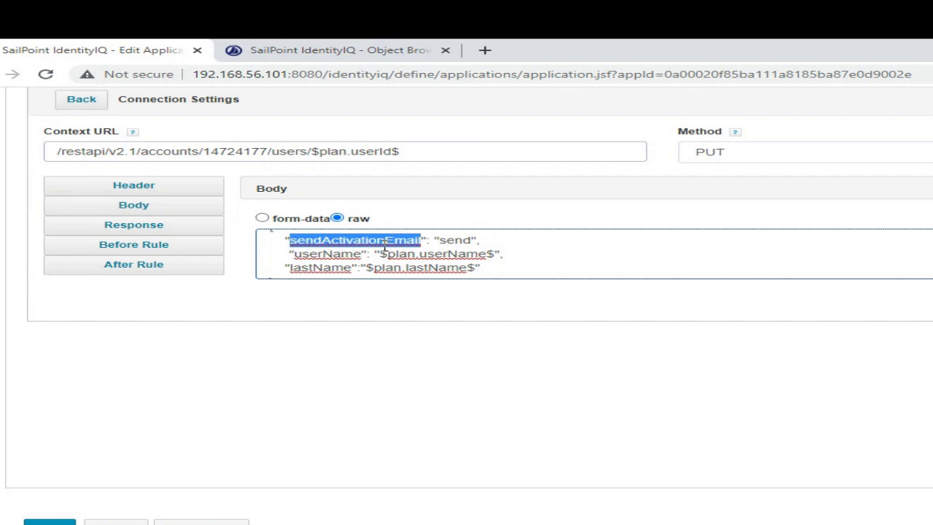
{"action": "left_click", "coordinate": [481, 244]}
{"action": "key", "text": "shift+Up"}
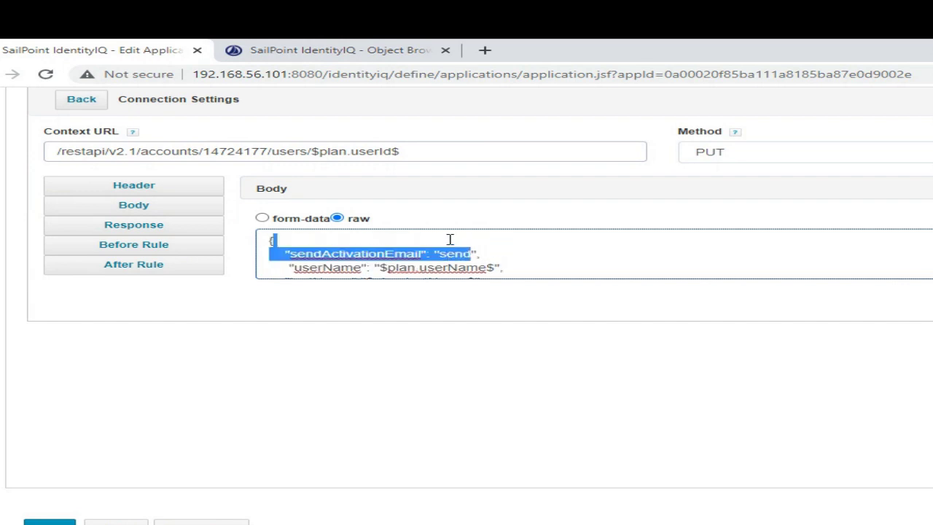
{"action": "left_click", "coordinate": [428, 236]}
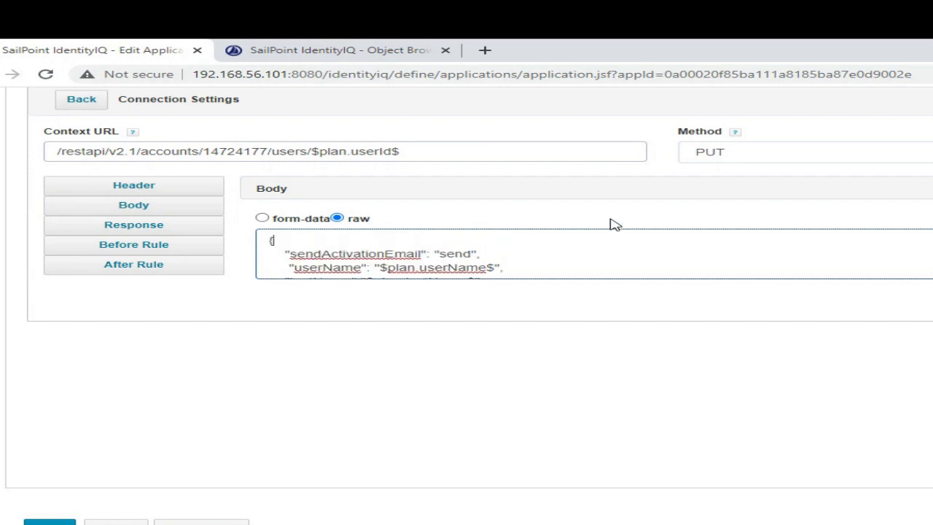
Return to the connector operations list and open the connection settings of the Delete account operation.
{"action": "scroll", "coordinate": [614, 225], "scroll_direction": "up", "scroll_amount": 1}
{"action": "left_click", "coordinate": [73, 159]}
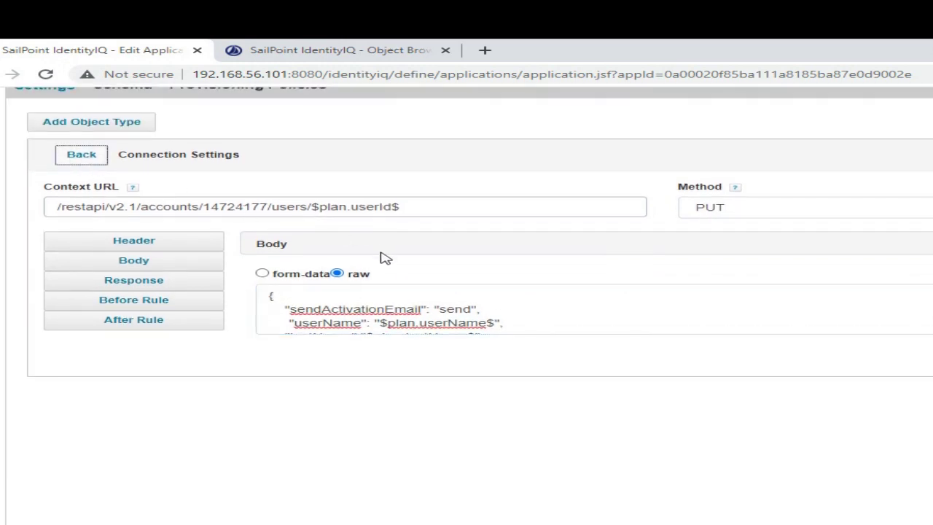
{"action": "scroll", "coordinate": [299, 301], "scroll_direction": "down", "scroll_amount": 1}
{"action": "scroll", "coordinate": [298, 301], "scroll_direction": "down", "scroll_amount": 10}
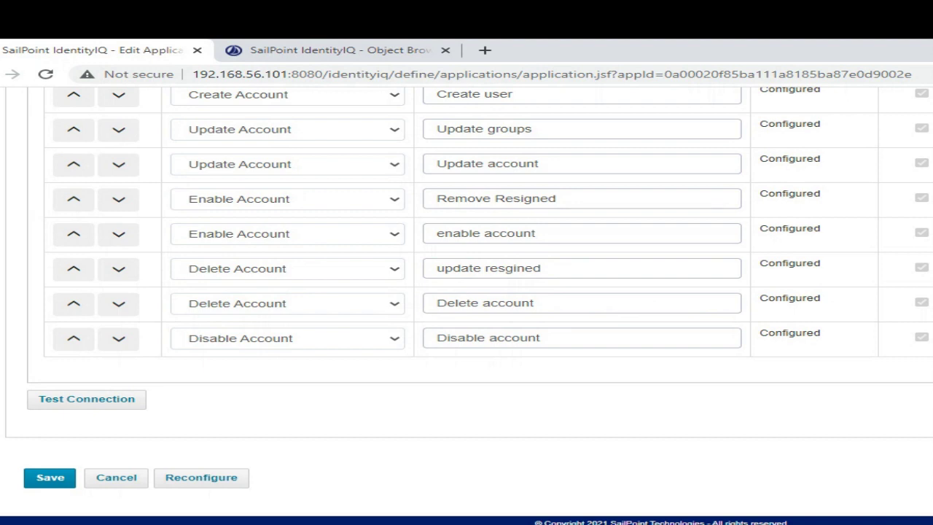
{"action": "left_click", "coordinate": [870, 280]}
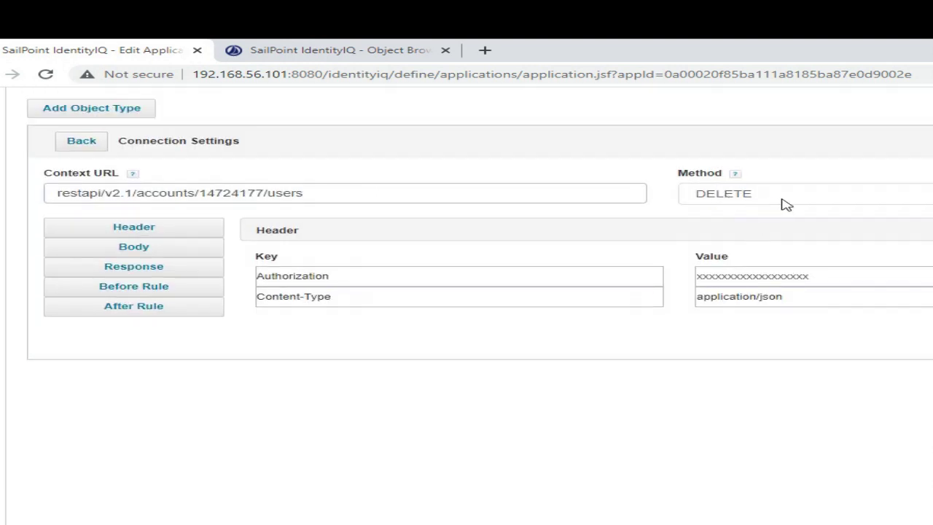
Examine the Delete account operation's context URL and the userId entry in its raw body, and return to the connector operations list.
{"action": "left_click", "coordinate": [313, 193]}
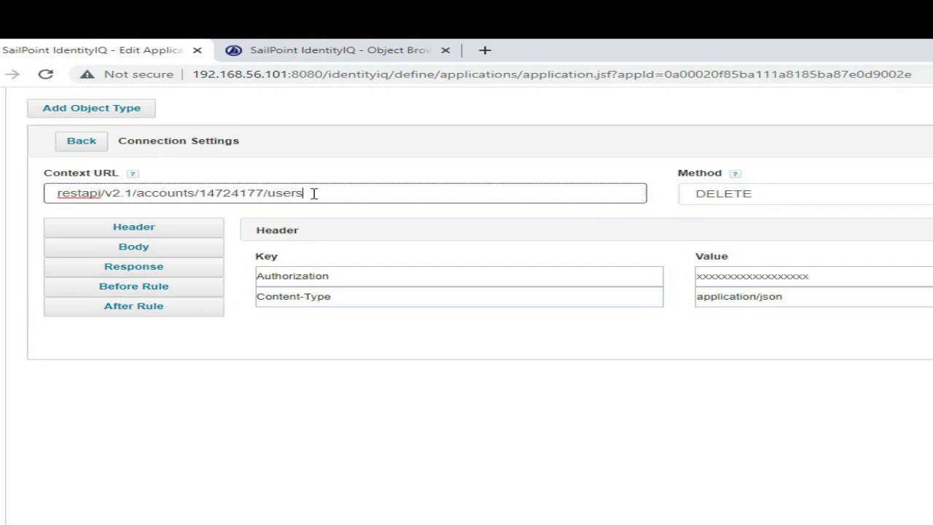
{"action": "left_click", "coordinate": [170, 252]}
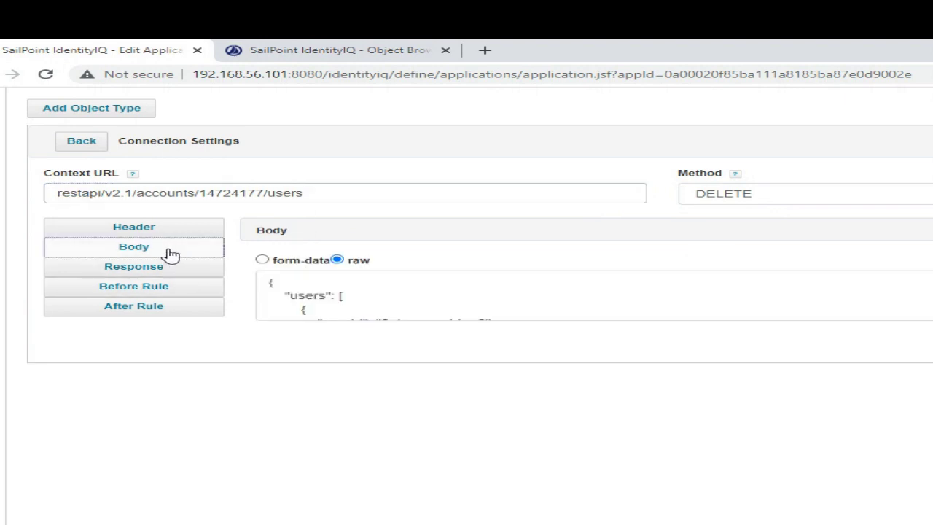
{"action": "scroll", "coordinate": [408, 295], "scroll_direction": "down", "scroll_amount": 2}
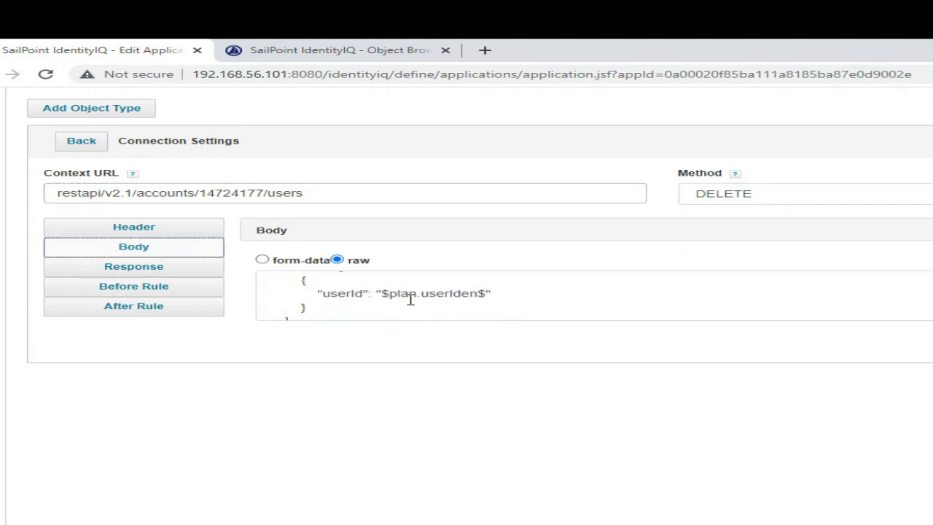
{"action": "double_click", "coordinate": [363, 294]}
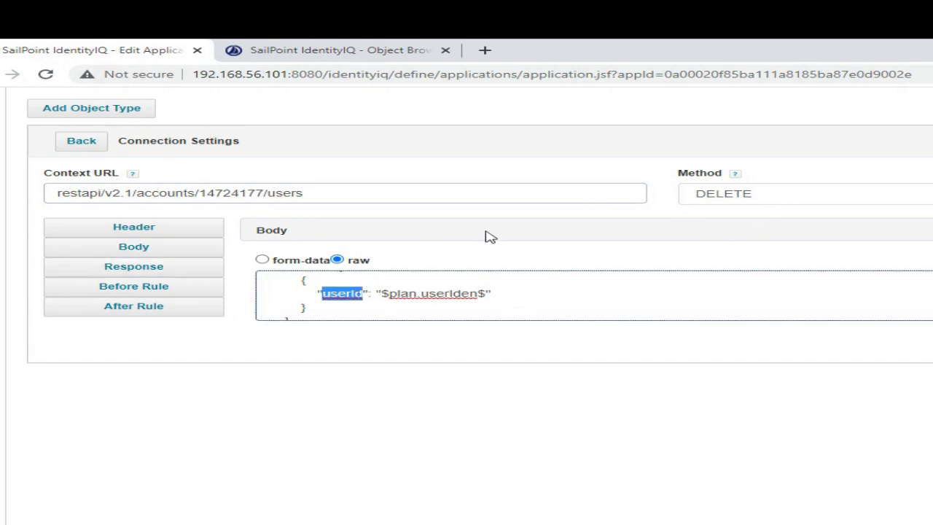
{"action": "left_click", "coordinate": [91, 149]}
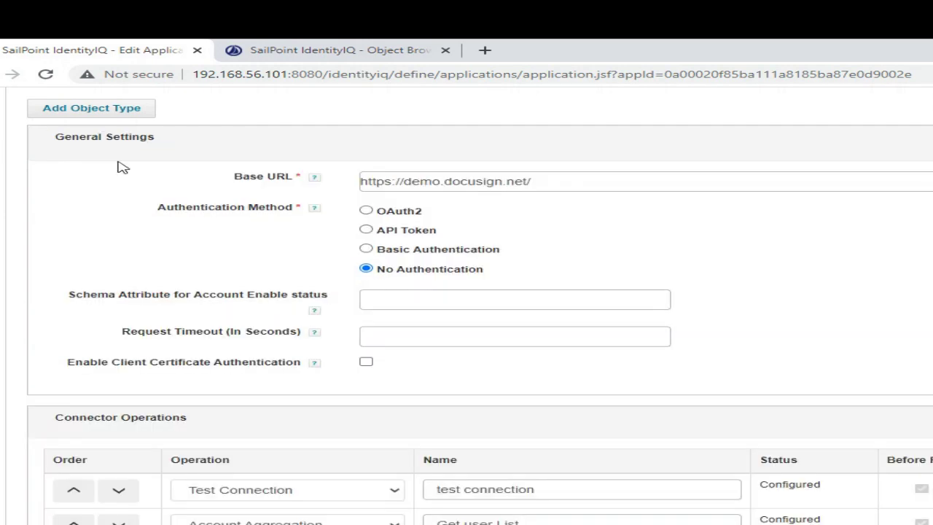
Check the Disable account operation's context URL, method and header entries, and return to the connector operations list.
{"action": "scroll", "coordinate": [385, 339], "scroll_direction": "down", "scroll_amount": 4}
{"action": "scroll", "coordinate": [386, 347], "scroll_direction": "down", "scroll_amount": 3}
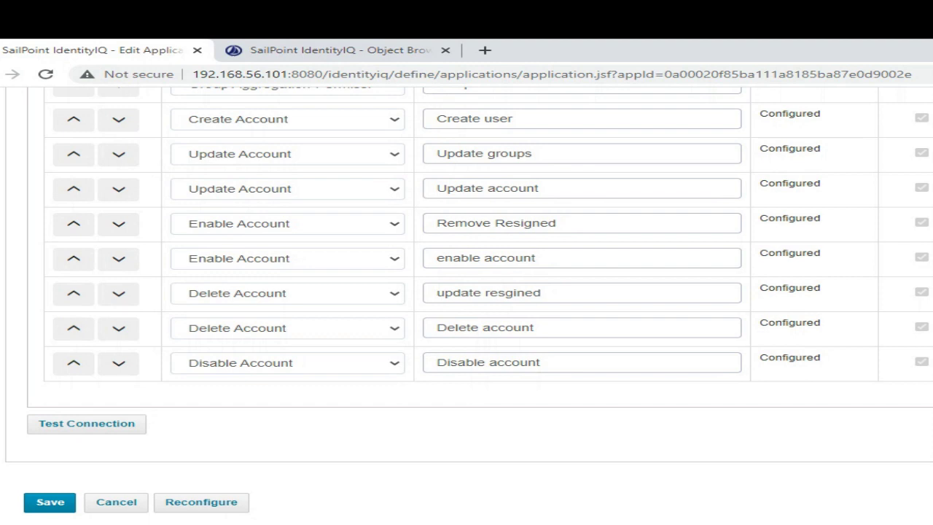
{"action": "left_click", "coordinate": [842, 345]}
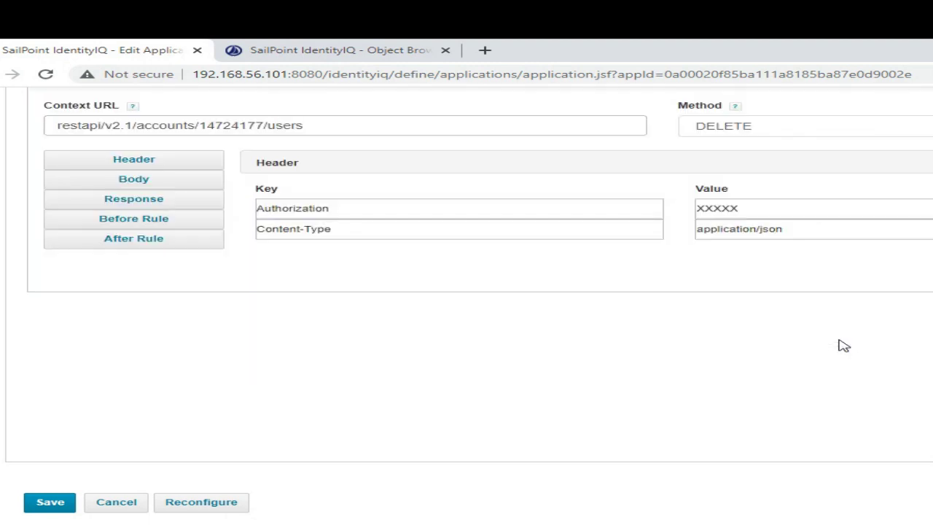
{"action": "scroll", "coordinate": [377, 302], "scroll_direction": "up", "scroll_amount": 3}
{"action": "left_click", "coordinate": [96, 285]}
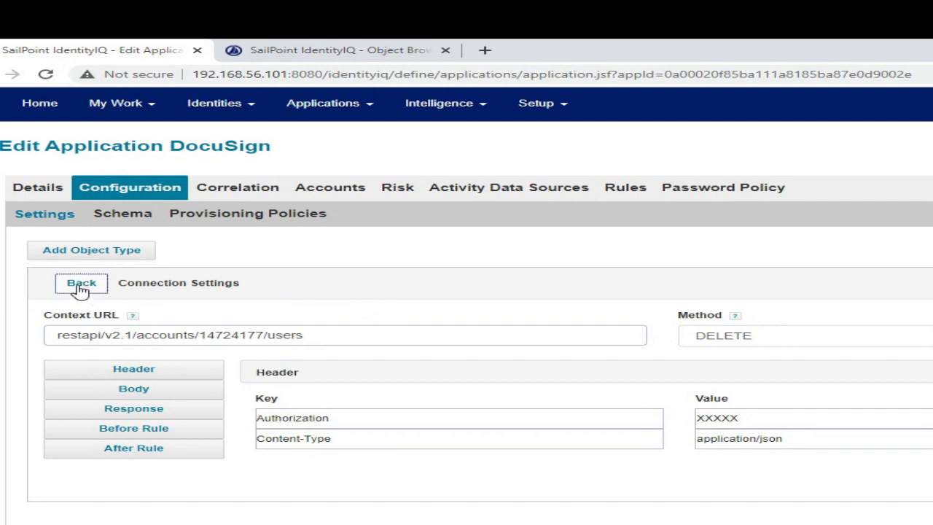
{"action": "left_click", "coordinate": [81, 286]}
Review the connector operations list and open the Enable provisioning policy of the account object type.
{"action": "scroll", "coordinate": [377, 327], "scroll_direction": "down", "scroll_amount": 10}
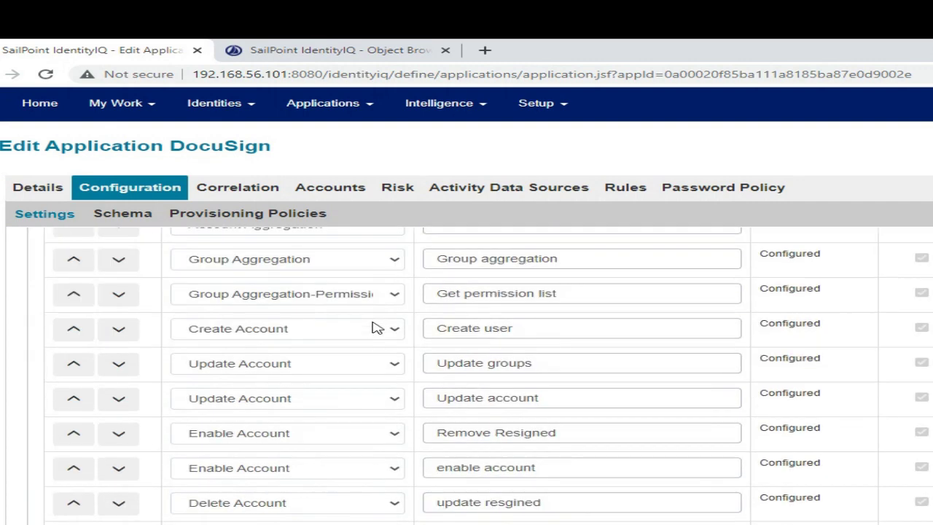
{"action": "scroll", "coordinate": [377, 328], "scroll_direction": "down", "scroll_amount": 1}
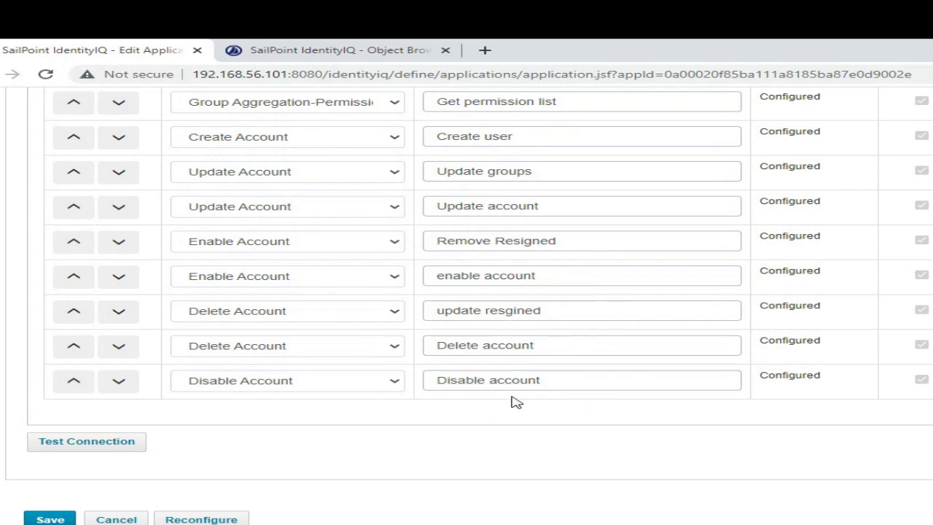
{"action": "scroll", "coordinate": [541, 390], "scroll_direction": "up", "scroll_amount": 6}
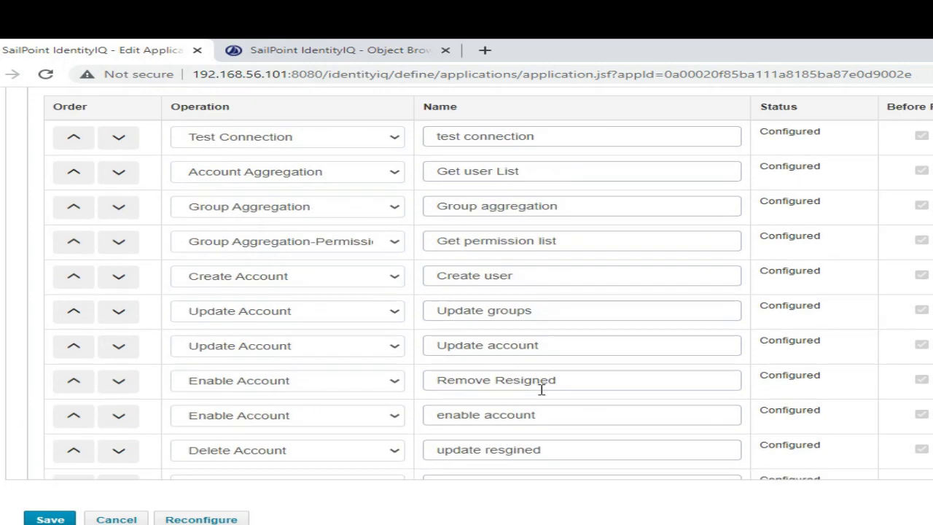
{"action": "scroll", "coordinate": [542, 393], "scroll_direction": "up", "scroll_amount": 3}
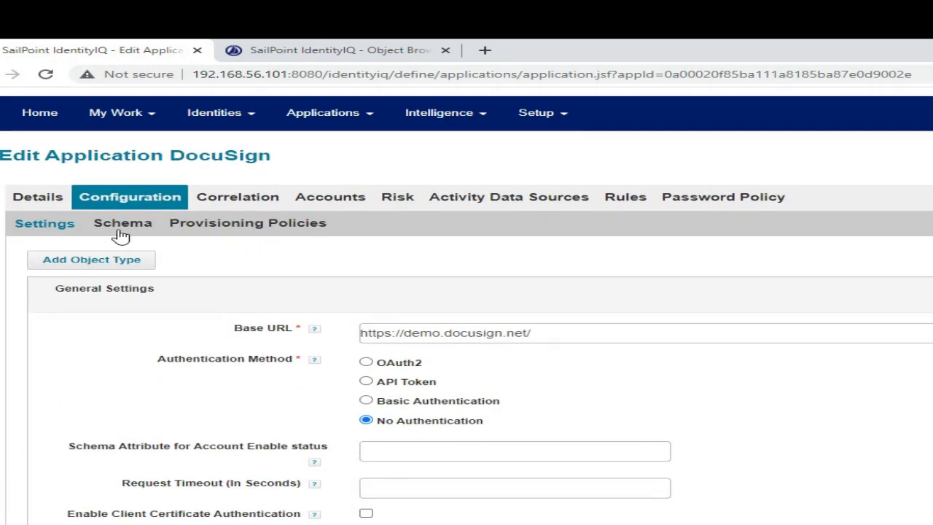
{"action": "left_click", "coordinate": [252, 234]}
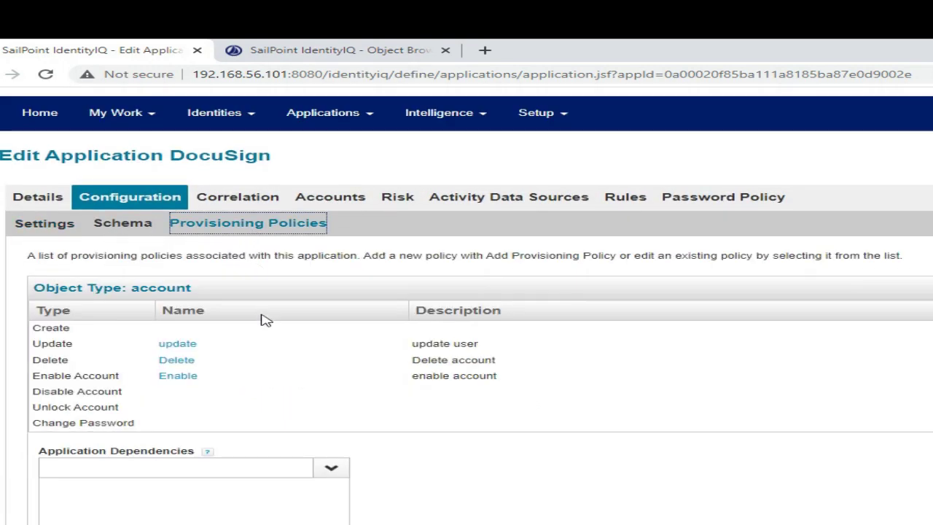
{"action": "scroll", "coordinate": [265, 319], "scroll_direction": "down", "scroll_amount": 1}
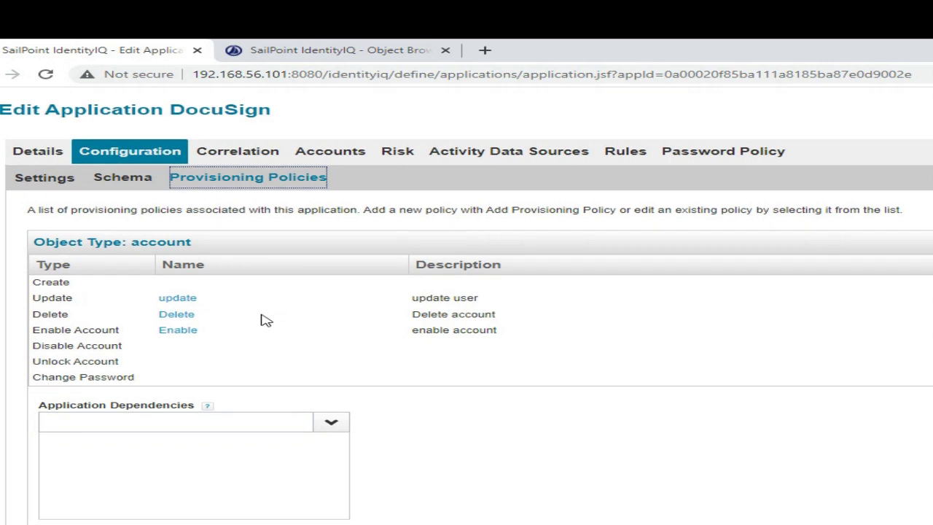
{"action": "left_click", "coordinate": [190, 338]}
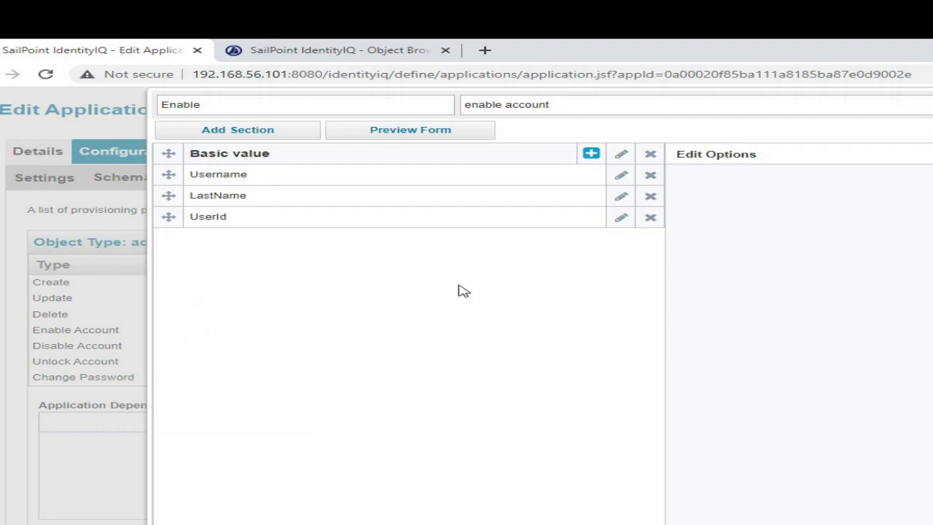
Examine the LastName field's value script in the Enable policy, check the UserId field, and close the policy form.
{"action": "left_click", "coordinate": [622, 197]}
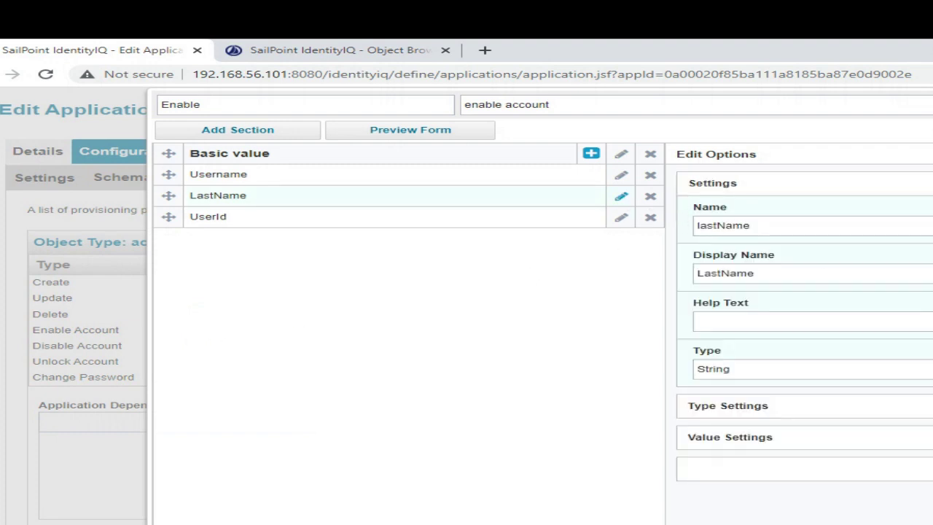
{"action": "scroll", "coordinate": [622, 199], "scroll_direction": "down", "scroll_amount": 2}
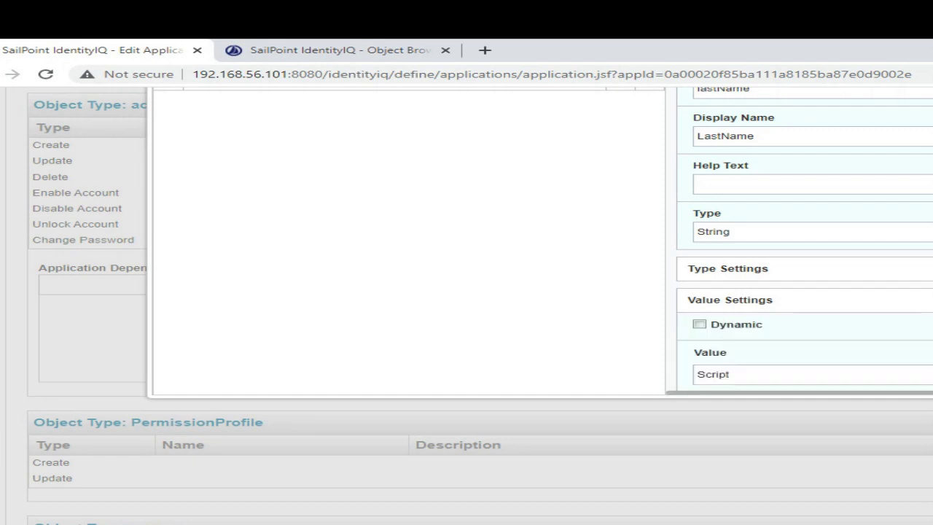
{"action": "scroll", "coordinate": [884, 272], "scroll_direction": "down", "scroll_amount": 2}
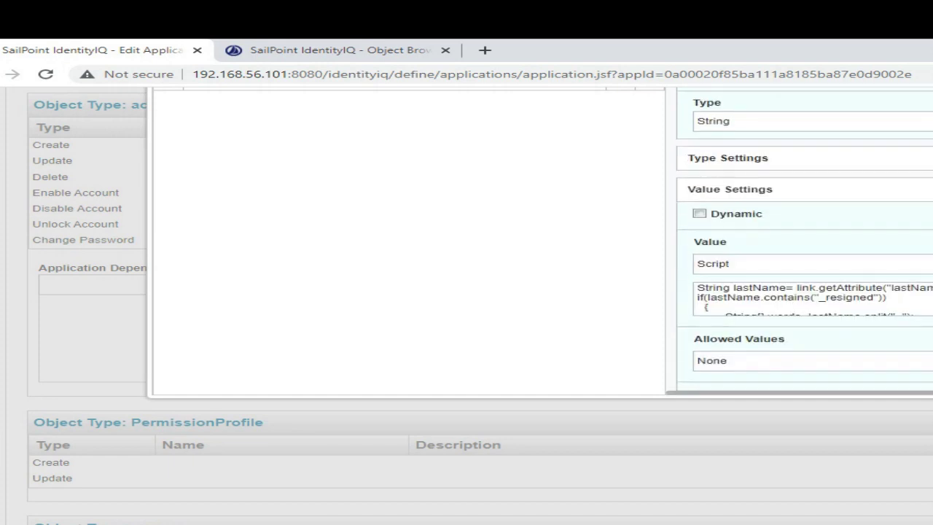
{"action": "left_click", "coordinate": [821, 267]}
{"action": "scroll", "coordinate": [824, 270], "scroll_direction": "down", "scroll_amount": 2}
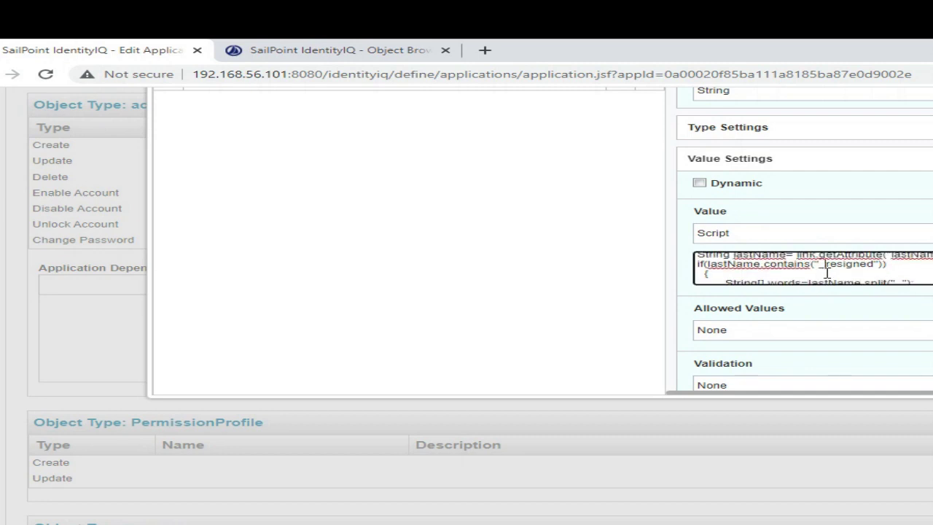
{"action": "scroll", "coordinate": [828, 273], "scroll_direction": "down", "scroll_amount": 1}
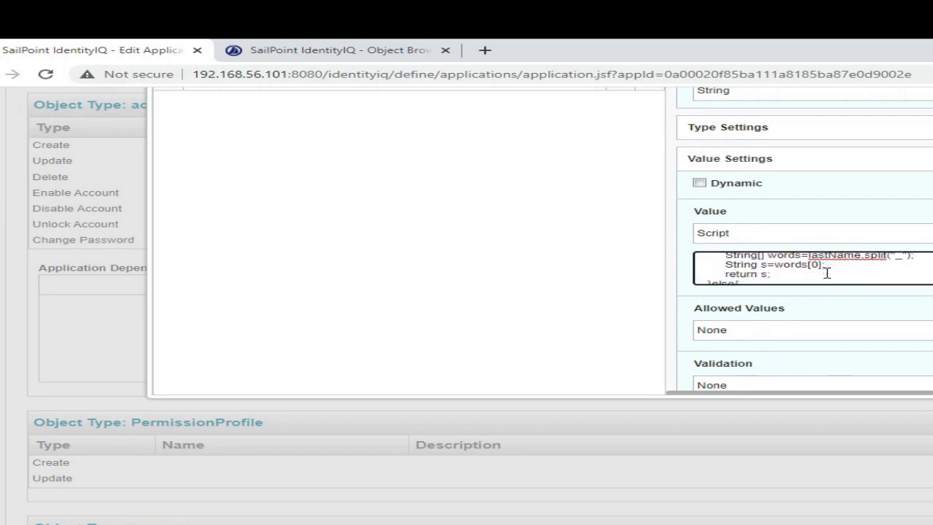
{"action": "scroll", "coordinate": [808, 265], "scroll_direction": "down", "scroll_amount": 3}
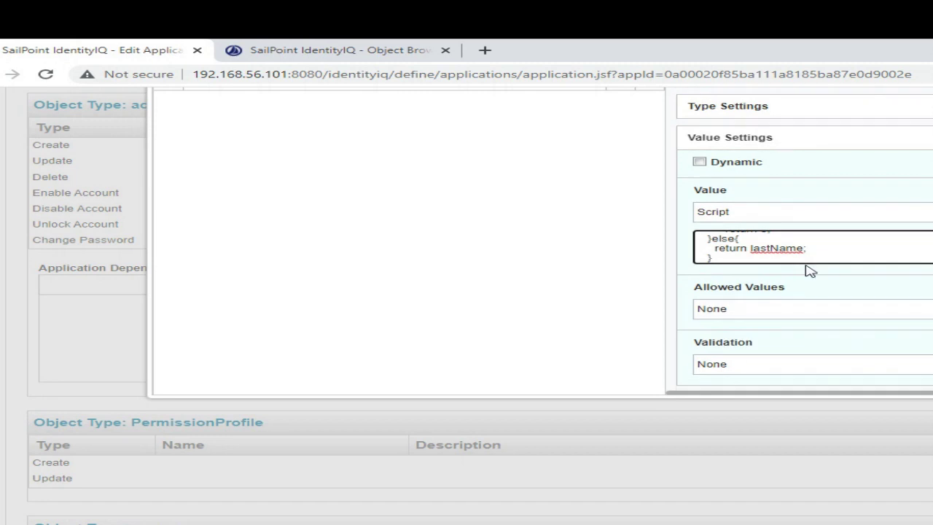
{"action": "scroll", "coordinate": [808, 269], "scroll_direction": "up", "scroll_amount": 2}
{"action": "scroll", "coordinate": [807, 270], "scroll_direction": "up", "scroll_amount": 4}
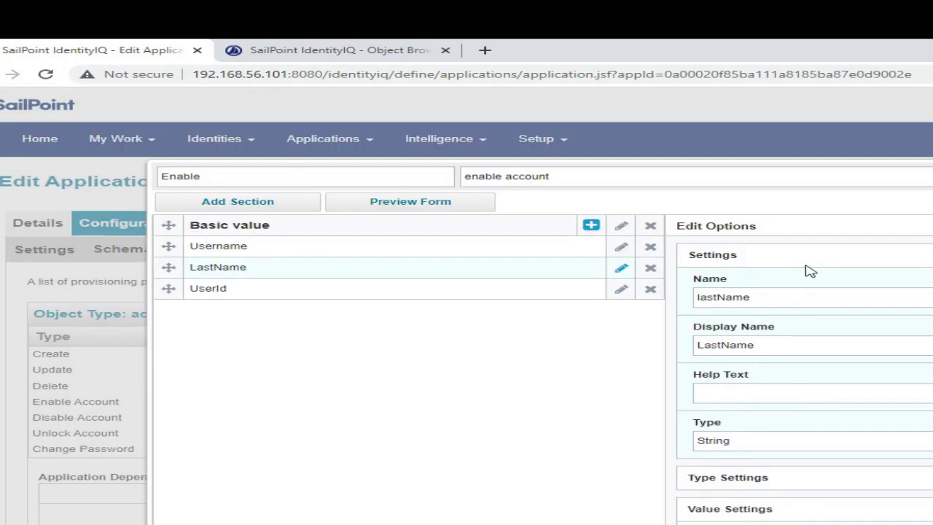
{"action": "left_click", "coordinate": [620, 294]}
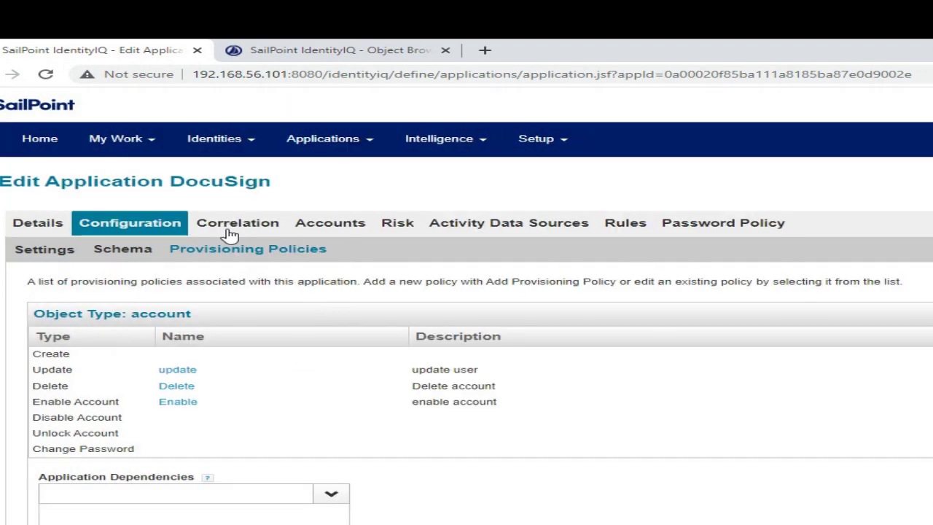
Check the account and manager correlation settings, focusing on the email attribute mapping, and open the application's accounts list.
{"action": "left_click", "coordinate": [272, 230]}
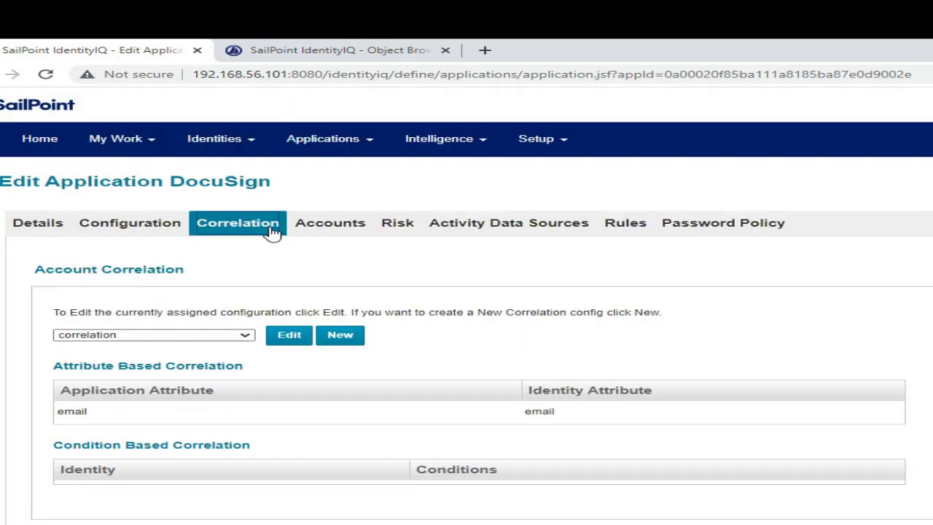
{"action": "scroll", "coordinate": [284, 290], "scroll_direction": "down", "scroll_amount": 1}
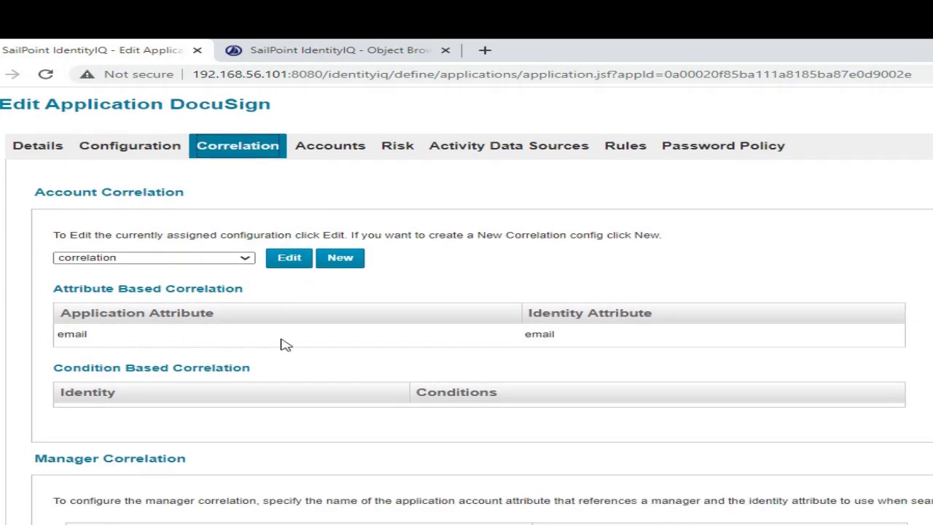
{"action": "scroll", "coordinate": [285, 344], "scroll_direction": "down", "scroll_amount": 1}
{"action": "scroll", "coordinate": [285, 345], "scroll_direction": "up", "scroll_amount": 1}
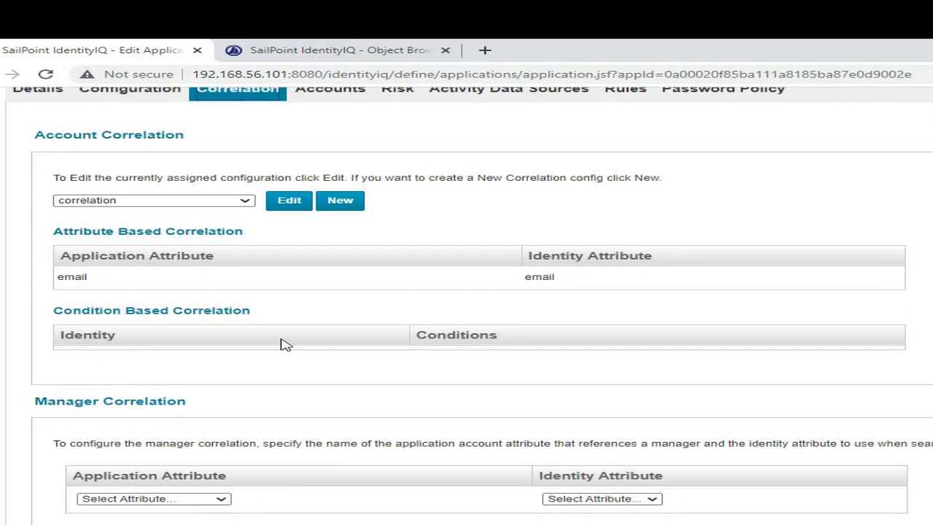
{"action": "scroll", "coordinate": [285, 345], "scroll_direction": "up", "scroll_amount": 1}
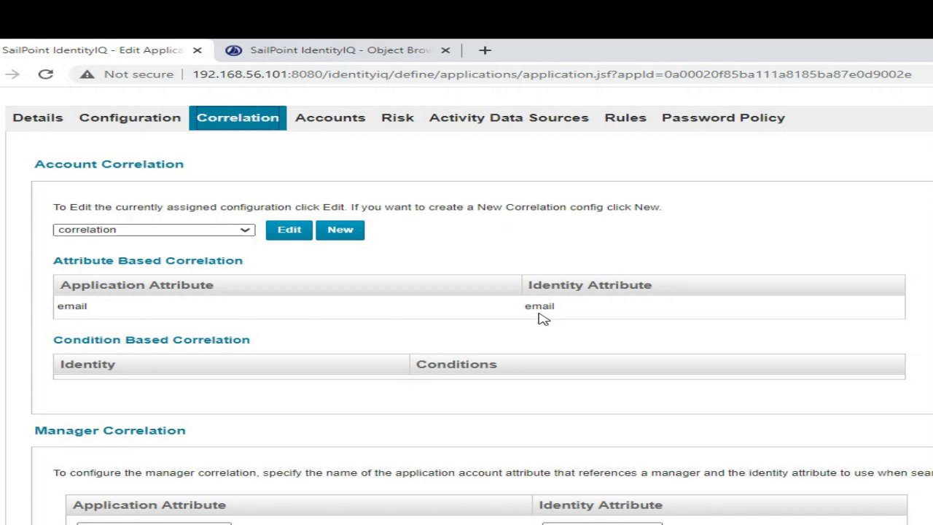
{"action": "scroll", "coordinate": [539, 319], "scroll_direction": "up", "scroll_amount": 1}
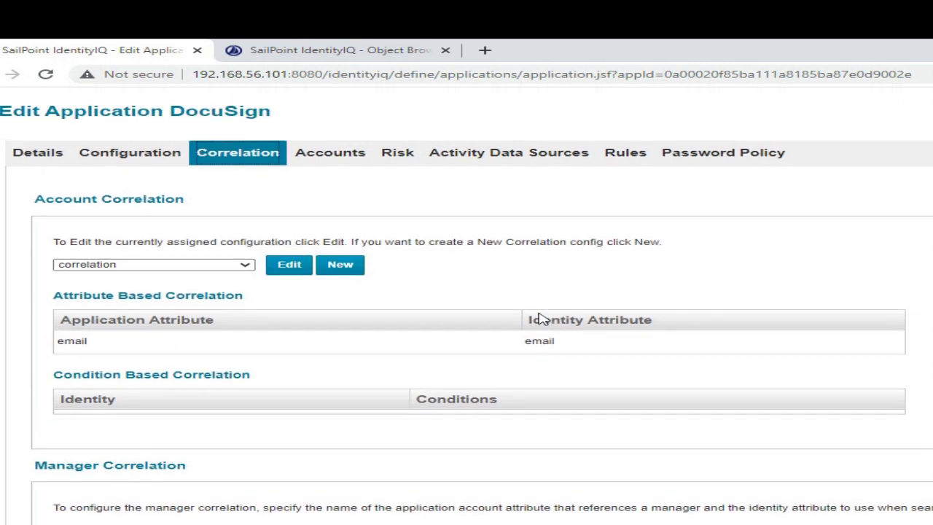
{"action": "left_click", "coordinate": [331, 157]}
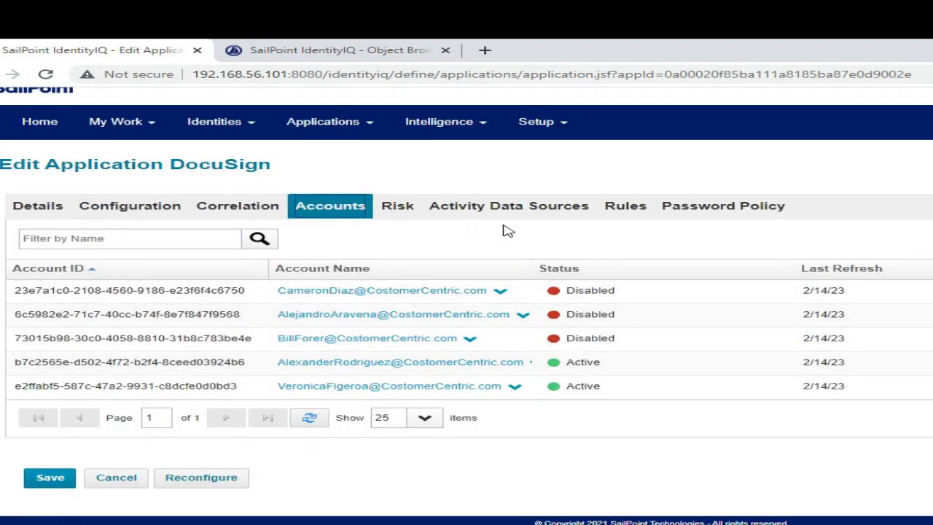
Examine the DocuSign Customization rule's script among the aggregation rules, focusing on the userStatus check and IIQDisabled attribute, and close the editor.
{"action": "left_click", "coordinate": [637, 209]}
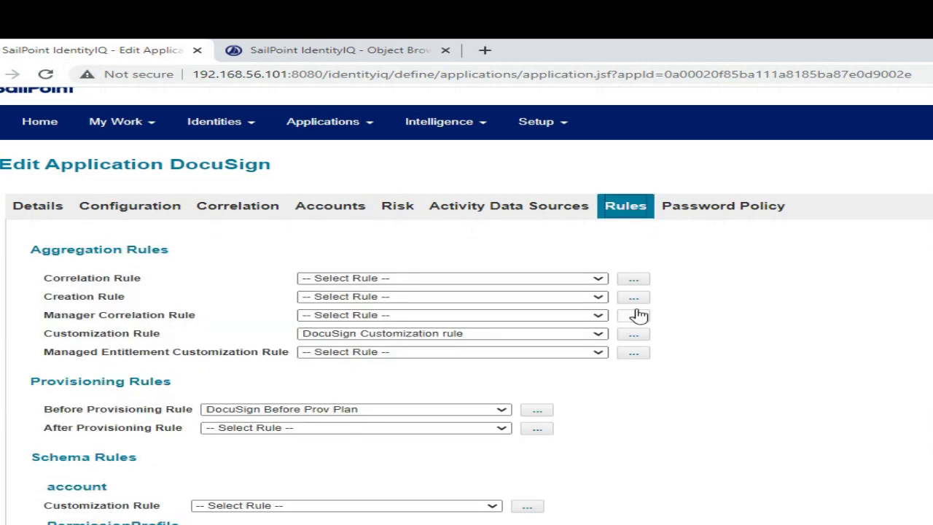
{"action": "scroll", "coordinate": [639, 314], "scroll_direction": "down", "scroll_amount": 2}
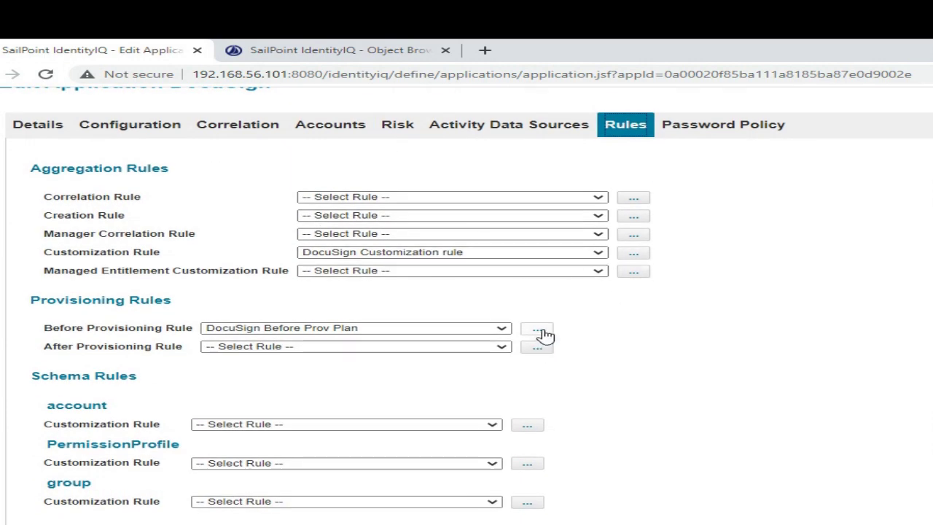
{"action": "left_click", "coordinate": [635, 255]}
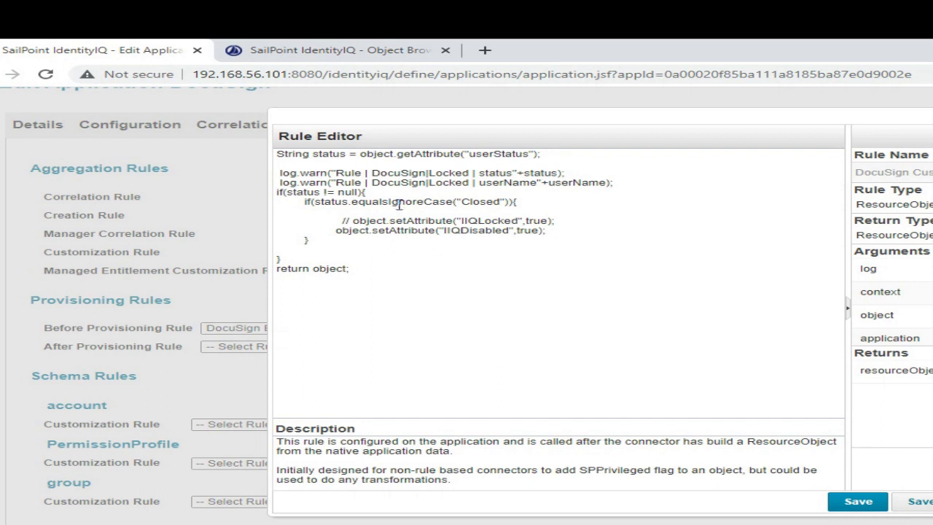
{"action": "left_click", "coordinate": [338, 202]}
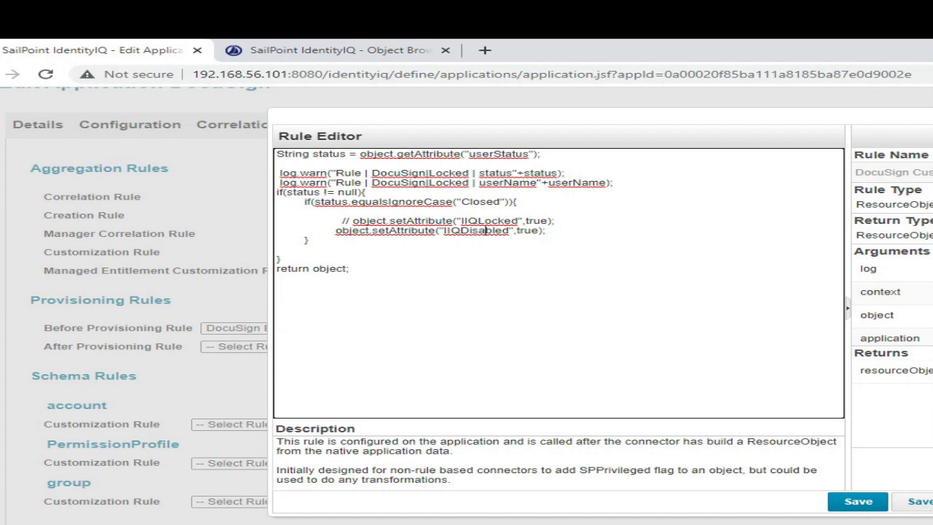
{"action": "left_click", "coordinate": [932, 501]}
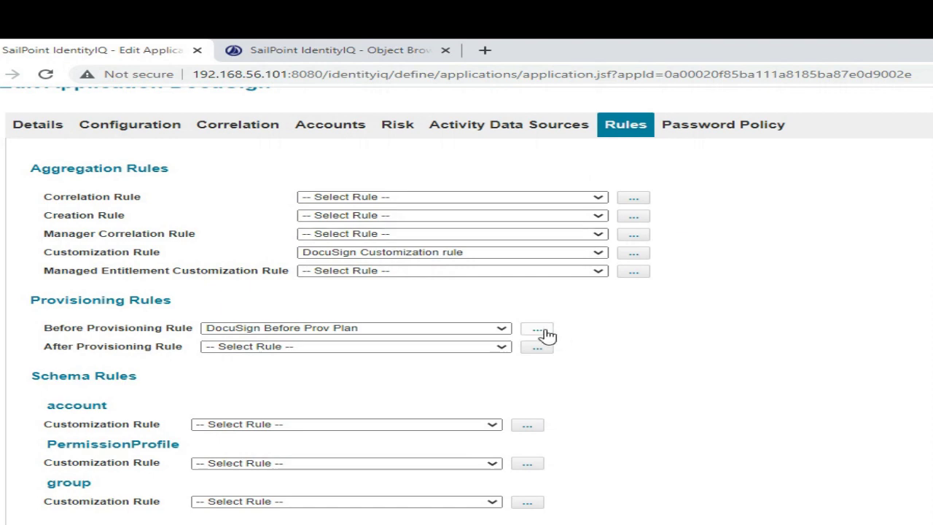
Return to the application's accounts and expand the first disabled account to inspect its IIQDisabled and userStatus attributes.
{"action": "left_click", "coordinate": [354, 129]}
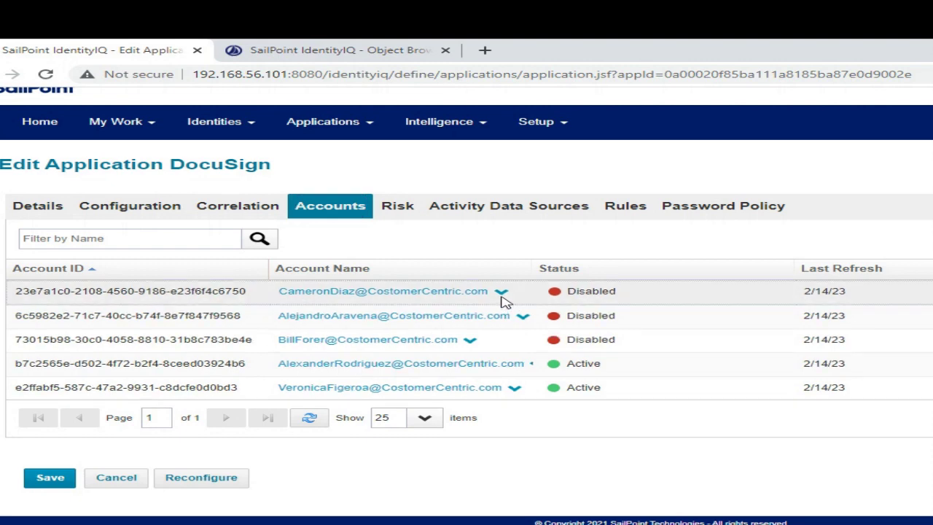
{"action": "left_click", "coordinate": [502, 296]}
{"action": "left_click", "coordinate": [502, 296]}
{"action": "left_click", "coordinate": [501, 296]}
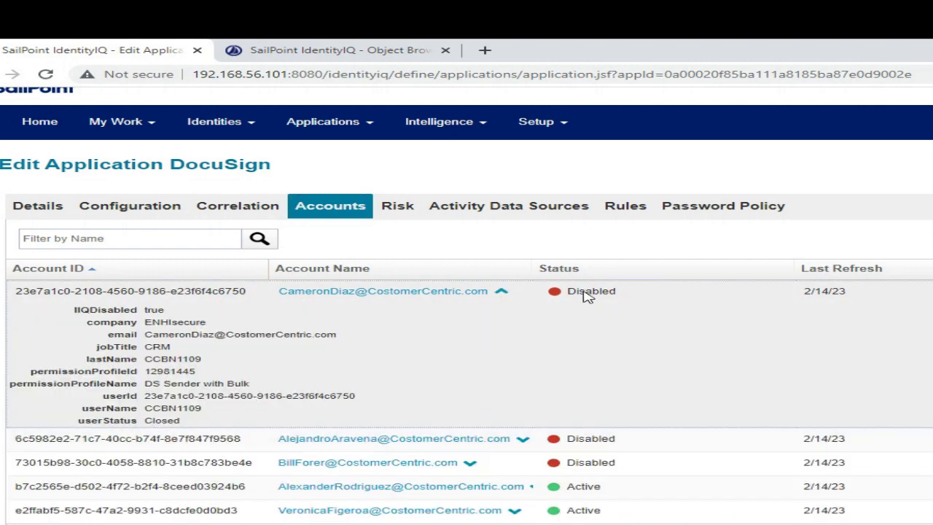
{"action": "scroll", "coordinate": [586, 299], "scroll_direction": "down", "scroll_amount": 3}
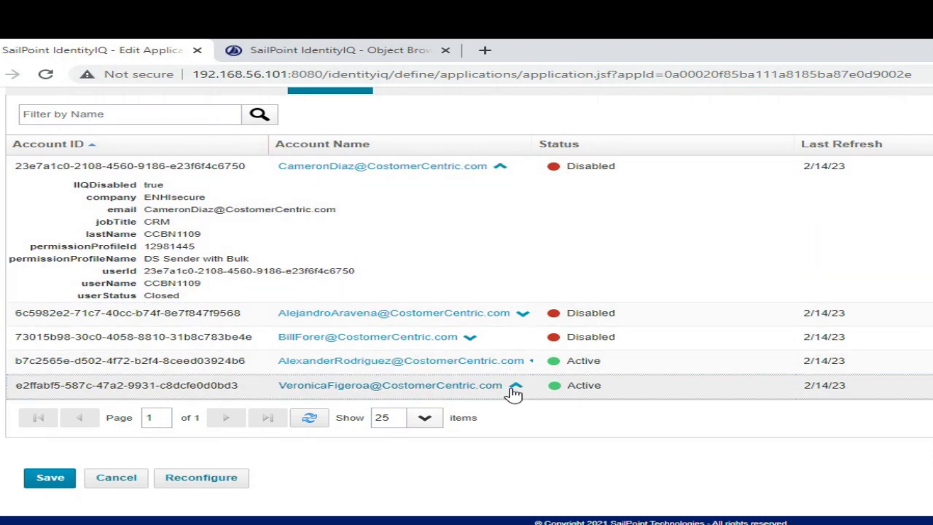
Expand the last active account to inspect its attributes, including userStatus, and collapse its details again.
{"action": "left_click", "coordinate": [514, 388]}
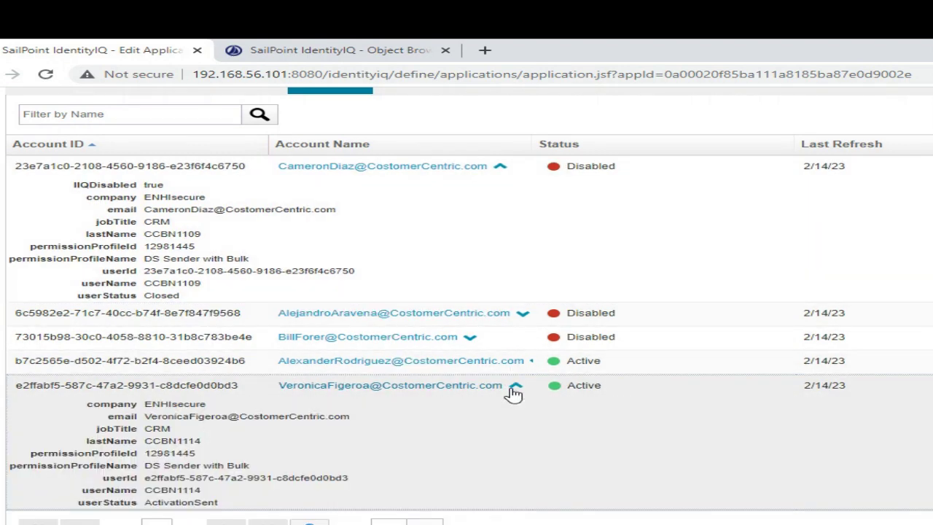
{"action": "left_click", "coordinate": [514, 388]}
{"action": "left_click", "coordinate": [514, 388]}
{"action": "scroll", "coordinate": [394, 430], "scroll_direction": "down", "scroll_amount": 2}
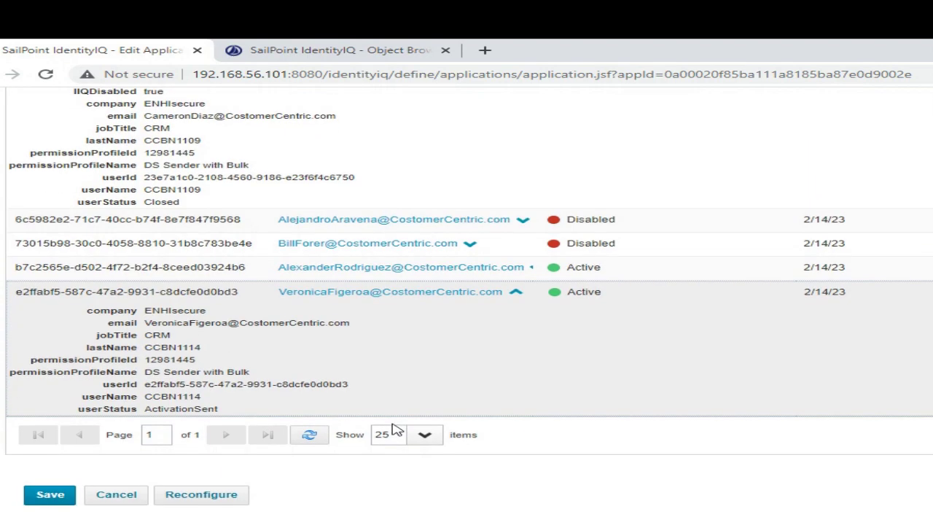
{"action": "left_click", "coordinate": [516, 293]}
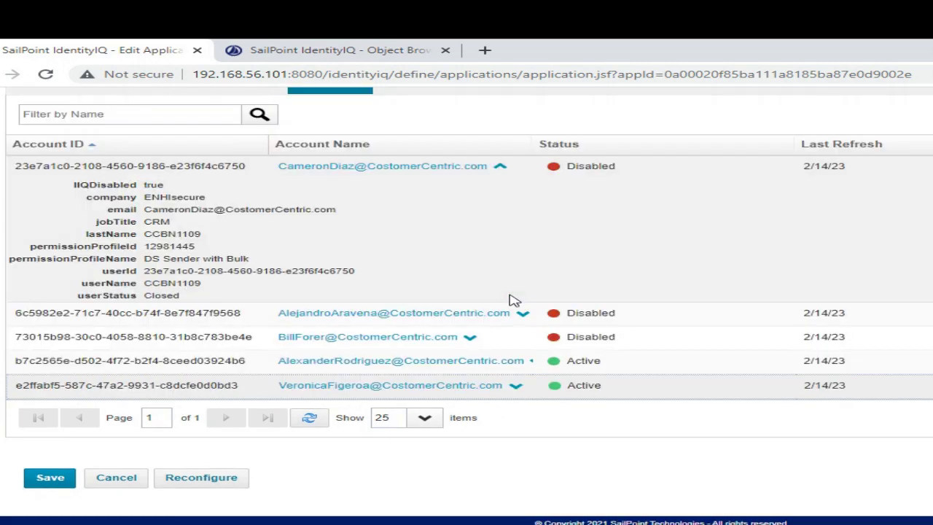
Expand the last three accounts in the list to compare their IIQDisabled, permission profile and userStatus attributes.
{"action": "left_click", "coordinate": [515, 387]}
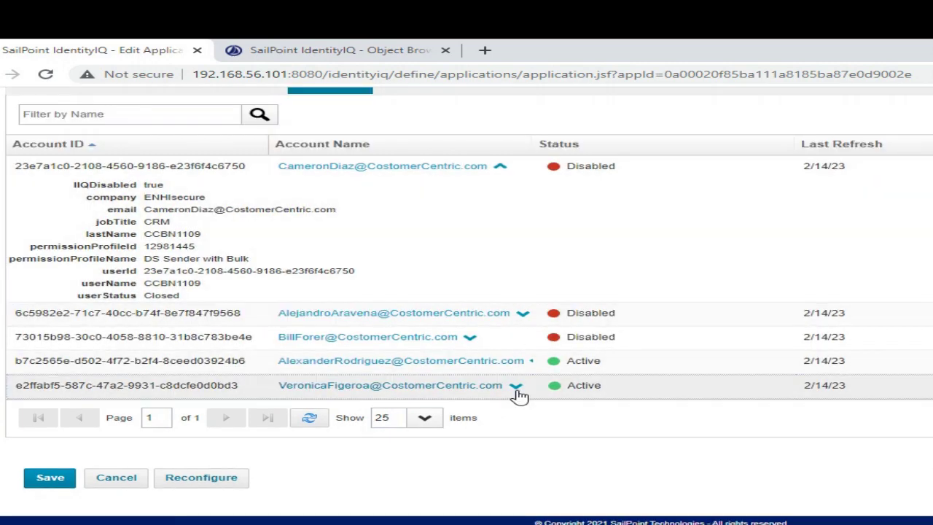
{"action": "scroll", "coordinate": [522, 396], "scroll_direction": "down", "scroll_amount": 2}
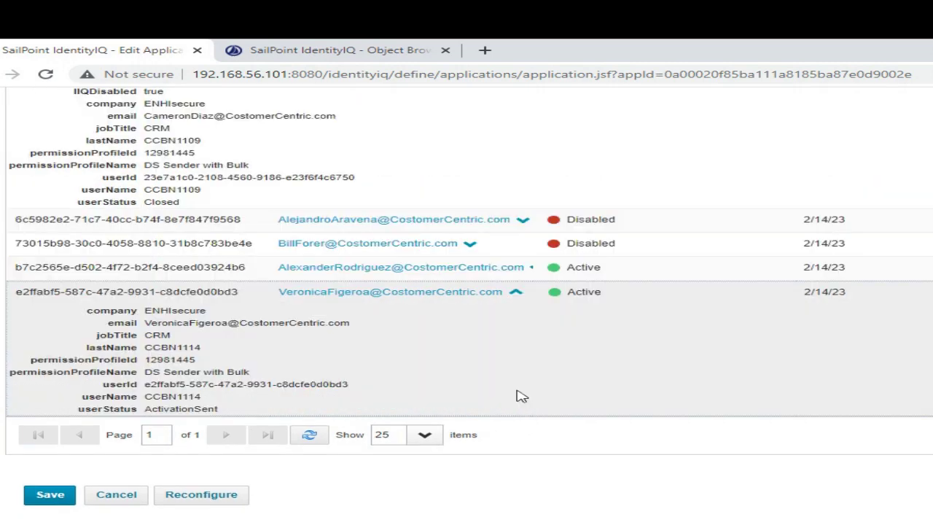
{"action": "left_click", "coordinate": [470, 245]}
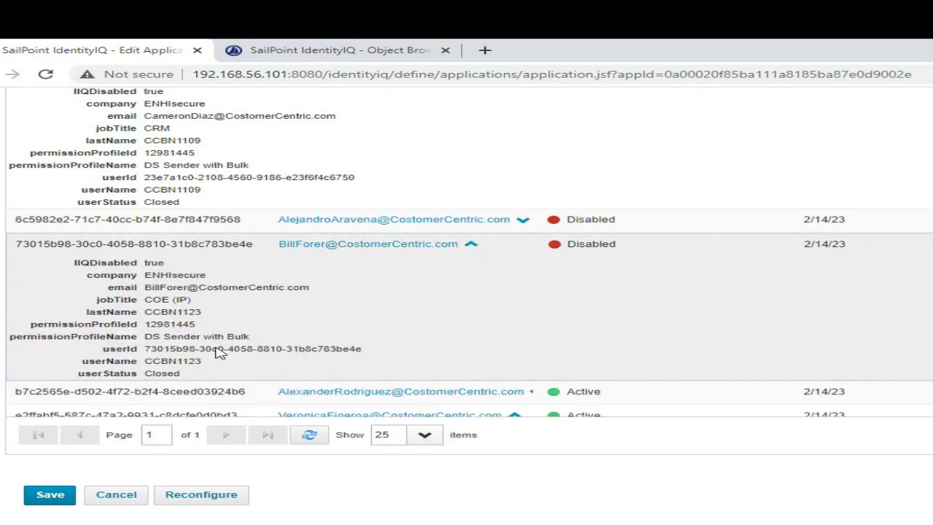
{"action": "scroll", "coordinate": [394, 314], "scroll_direction": "down", "scroll_amount": 1}
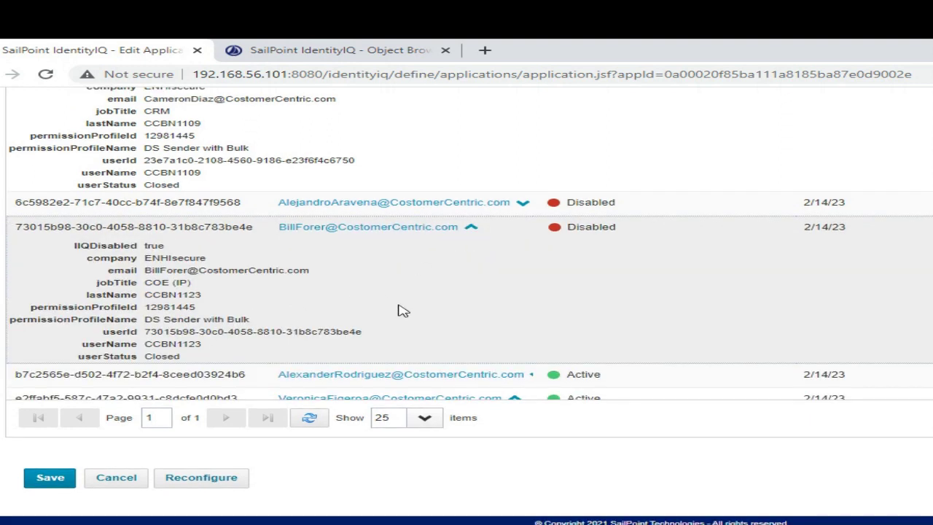
{"action": "left_click", "coordinate": [532, 375]}
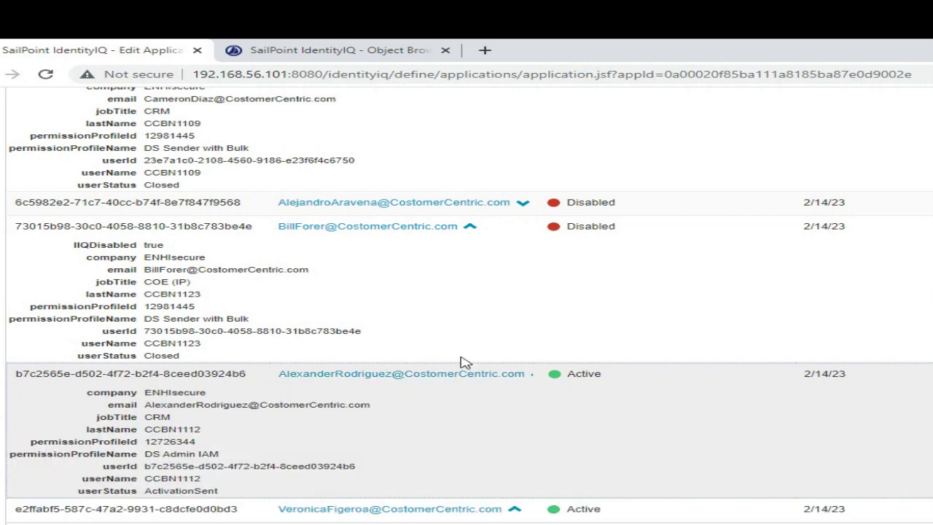
{"action": "scroll", "coordinate": [456, 357], "scroll_direction": "down", "scroll_amount": 2}
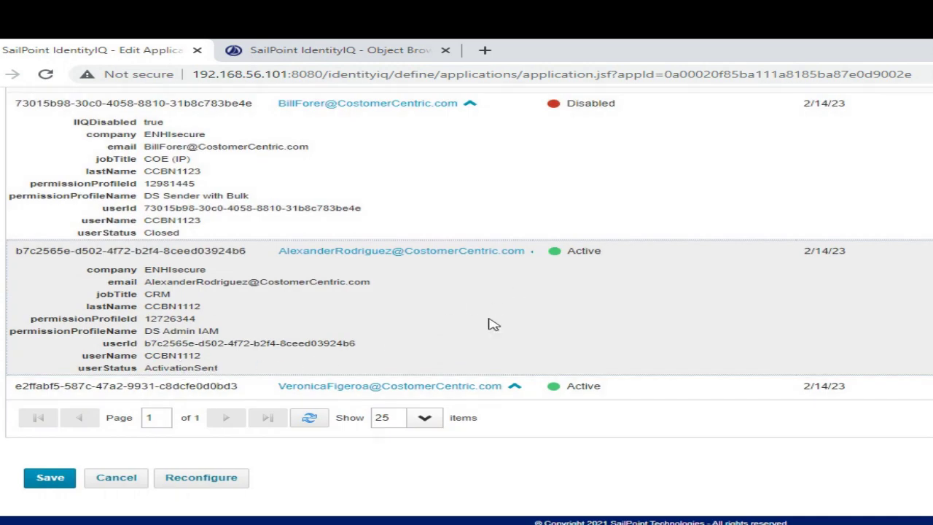
{"action": "scroll", "coordinate": [481, 259], "scroll_direction": "up", "scroll_amount": 6}
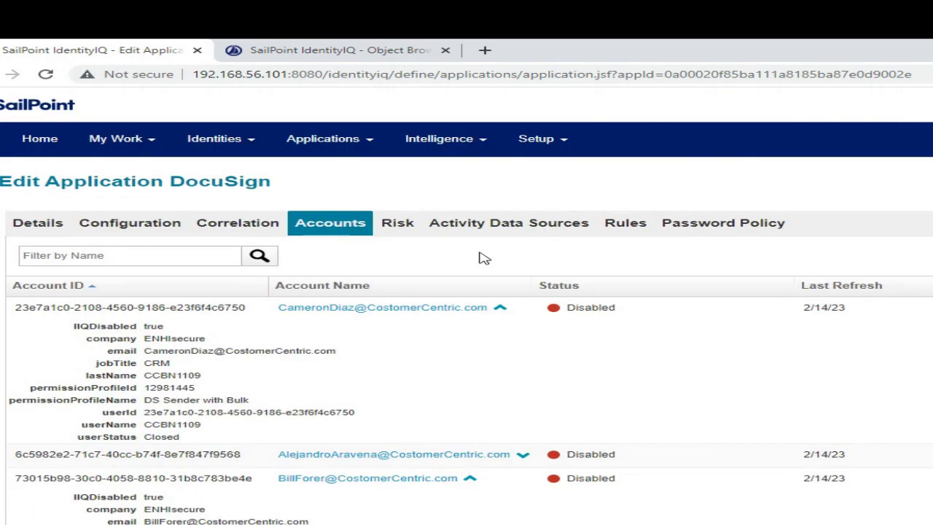
Open the DocuSign Generate JWT Token rule in the Object Browser and examine its private key handling and JWT claims code.
{"action": "left_click", "coordinate": [612, 228]}
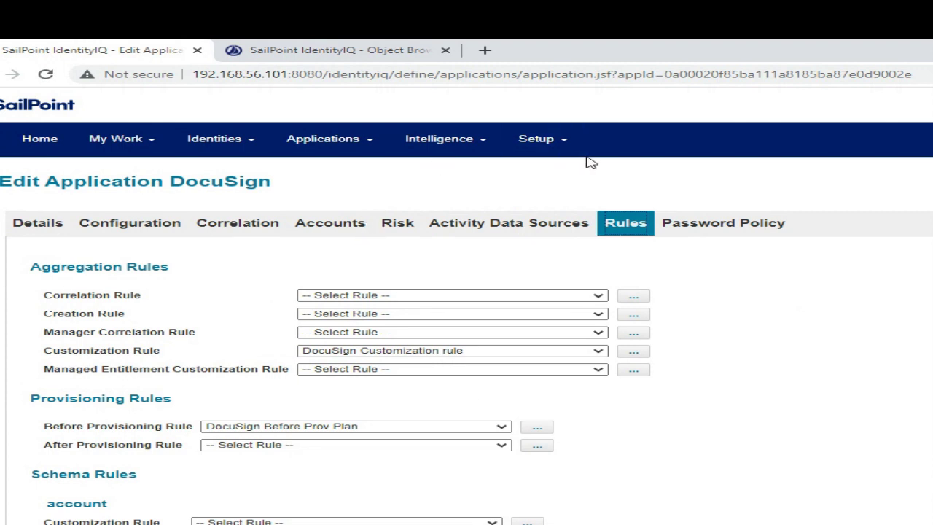
{"action": "left_click", "coordinate": [353, 47]}
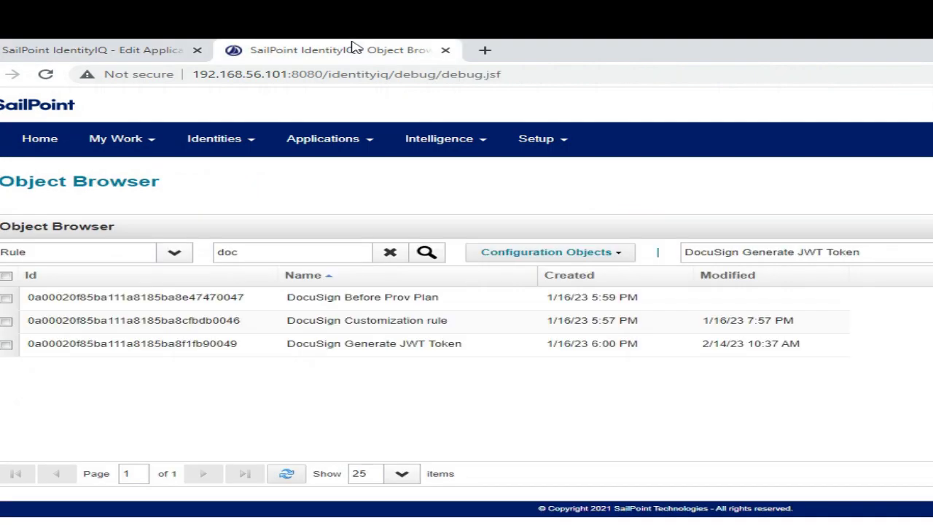
{"action": "left_click", "coordinate": [357, 347]}
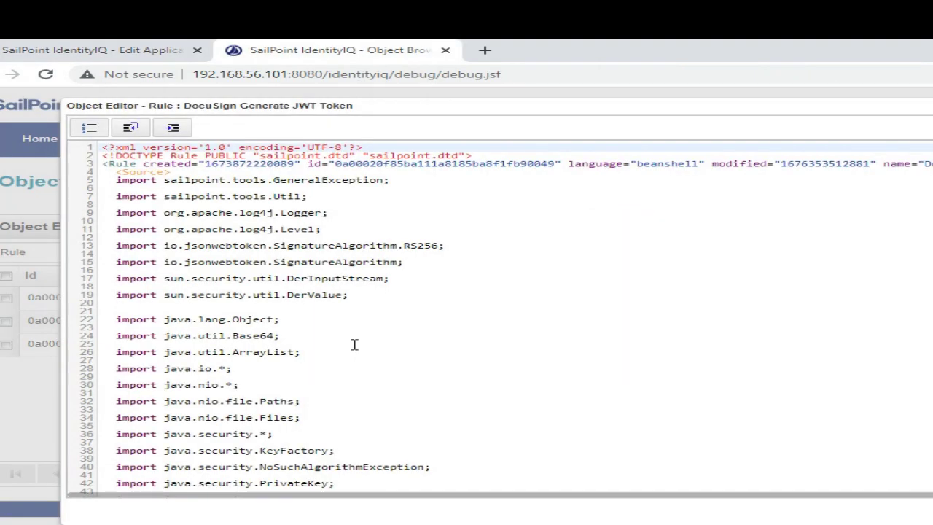
{"action": "scroll", "coordinate": [354, 344], "scroll_direction": "down", "scroll_amount": 10}
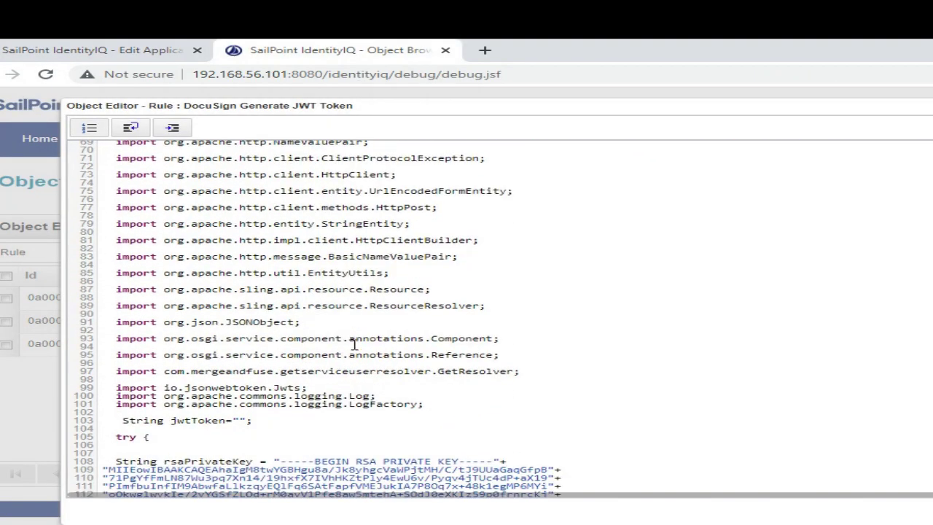
{"action": "scroll", "coordinate": [354, 344], "scroll_direction": "down", "scroll_amount": 7}
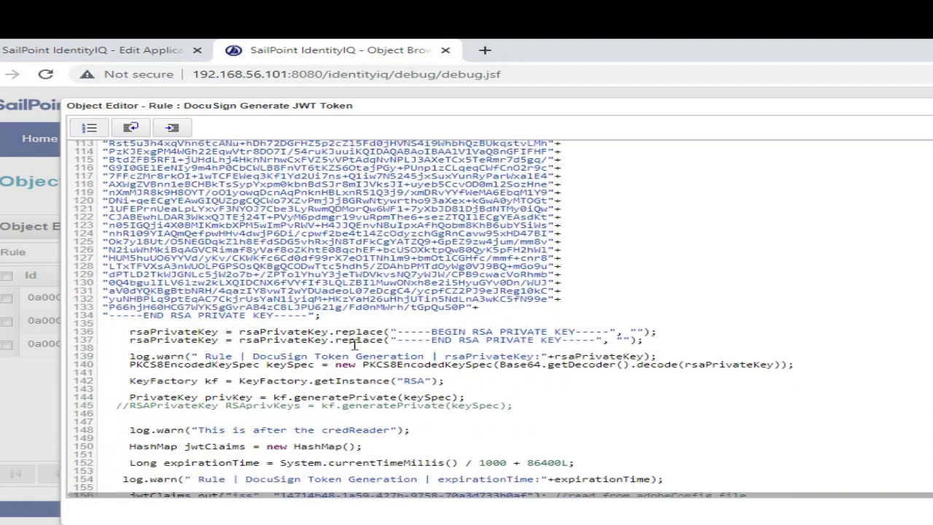
{"action": "scroll", "coordinate": [355, 344], "scroll_direction": "down", "scroll_amount": 4}
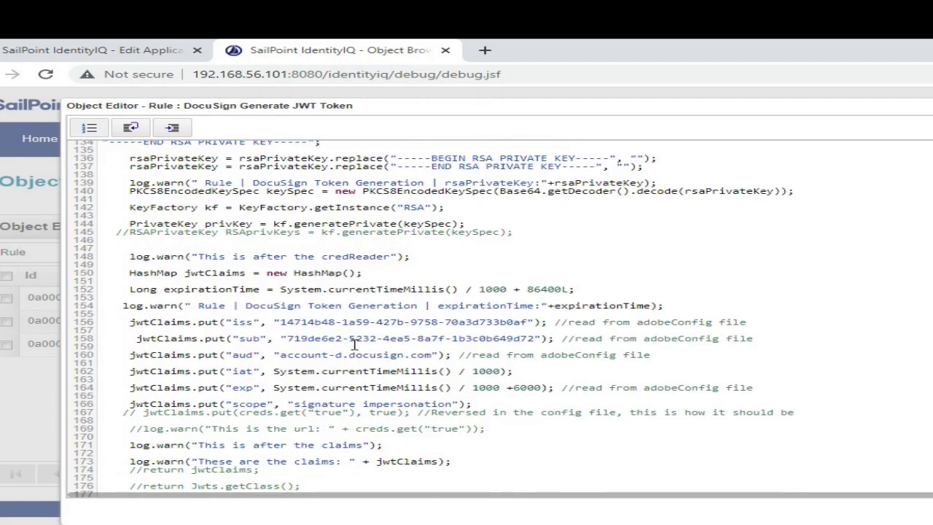
{"action": "scroll", "coordinate": [356, 344], "scroll_direction": "down", "scroll_amount": 1}
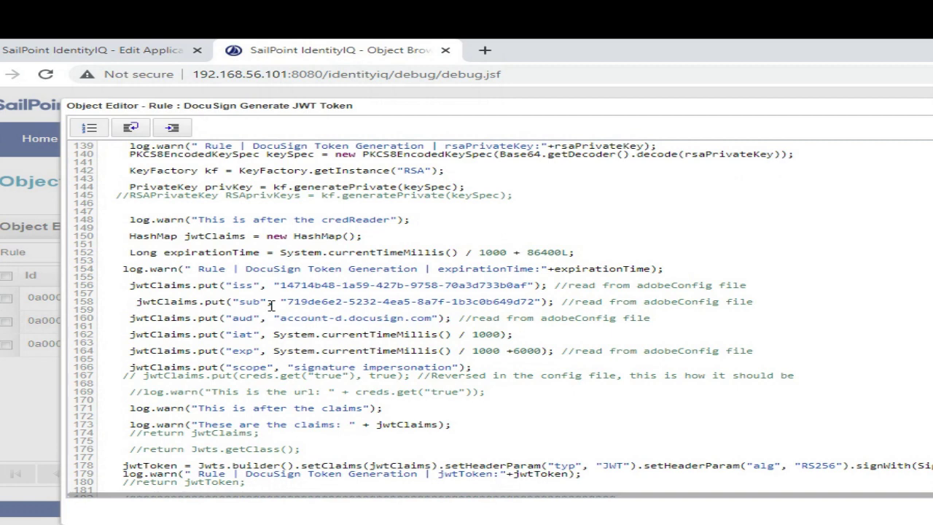
{"action": "scroll", "coordinate": [271, 305], "scroll_direction": "down", "scroll_amount": 1}
{"action": "scroll", "coordinate": [271, 305], "scroll_direction": "down", "scroll_amount": 2}
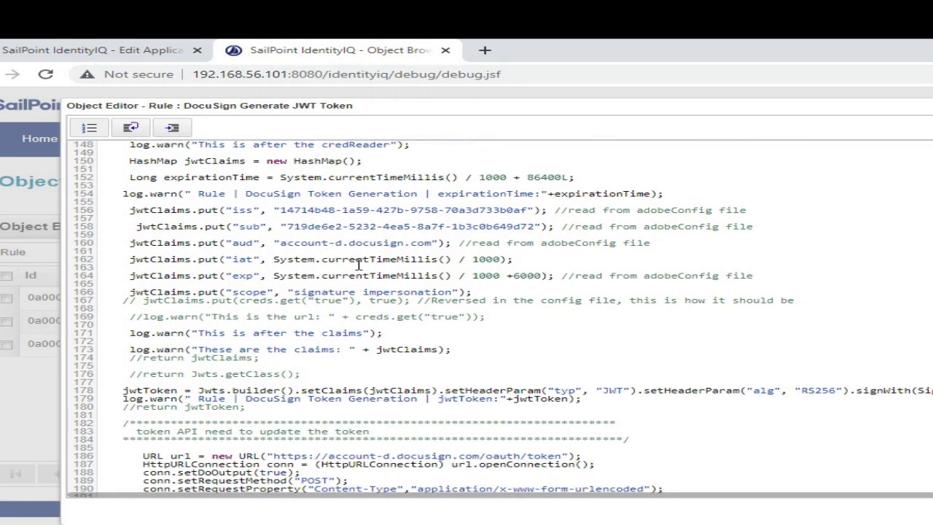
Examine the rule's JWT building, OAuth token request and Authorization header replacement code, and close the editor.
{"action": "scroll", "coordinate": [409, 272], "scroll_direction": "down", "scroll_amount": 3}
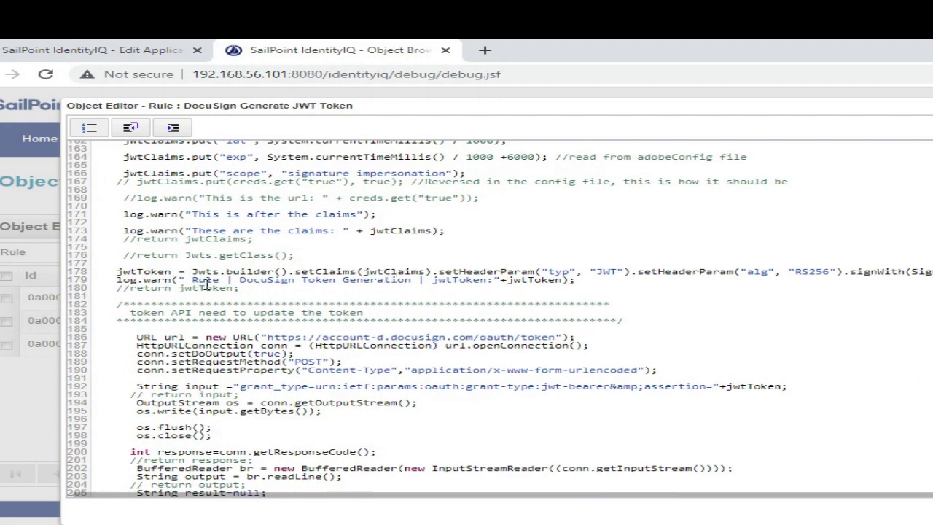
{"action": "scroll", "coordinate": [207, 285], "scroll_direction": "down", "scroll_amount": 2}
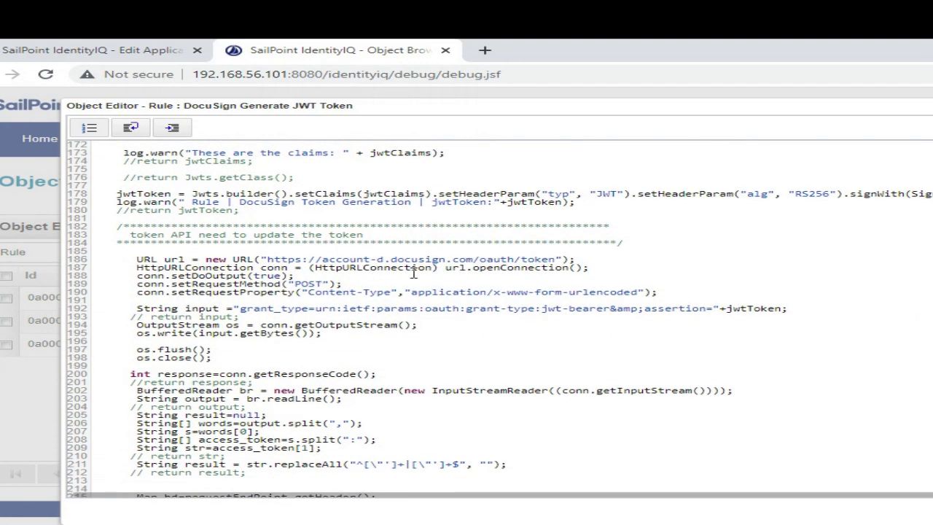
{"action": "scroll", "coordinate": [532, 310], "scroll_direction": "down", "scroll_amount": 1}
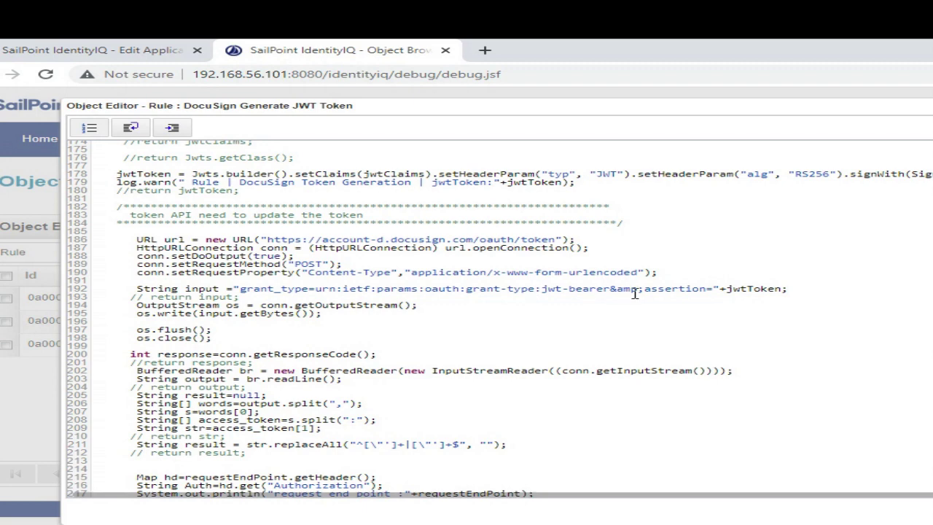
{"action": "scroll", "coordinate": [636, 293], "scroll_direction": "down", "scroll_amount": 1}
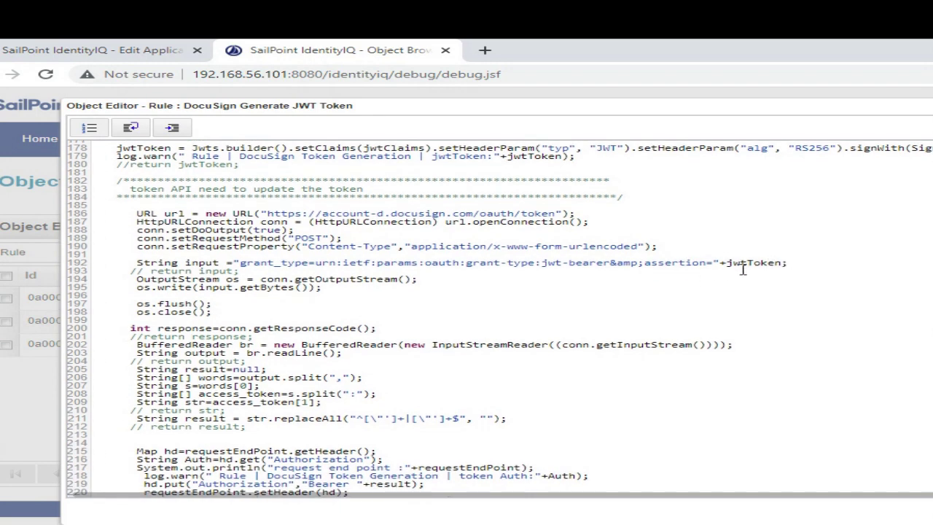
{"action": "scroll", "coordinate": [662, 279], "scroll_direction": "down", "scroll_amount": 2}
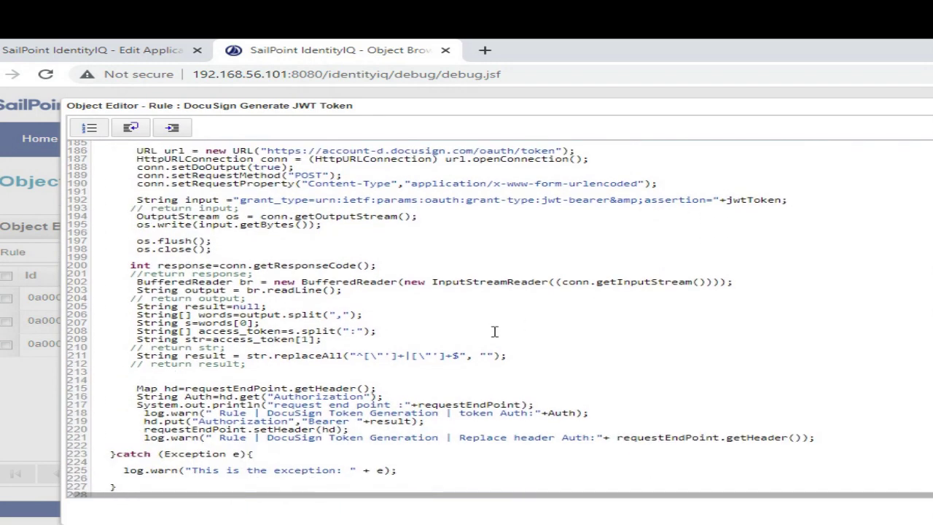
{"action": "scroll", "coordinate": [494, 331], "scroll_direction": "down", "scroll_amount": 2}
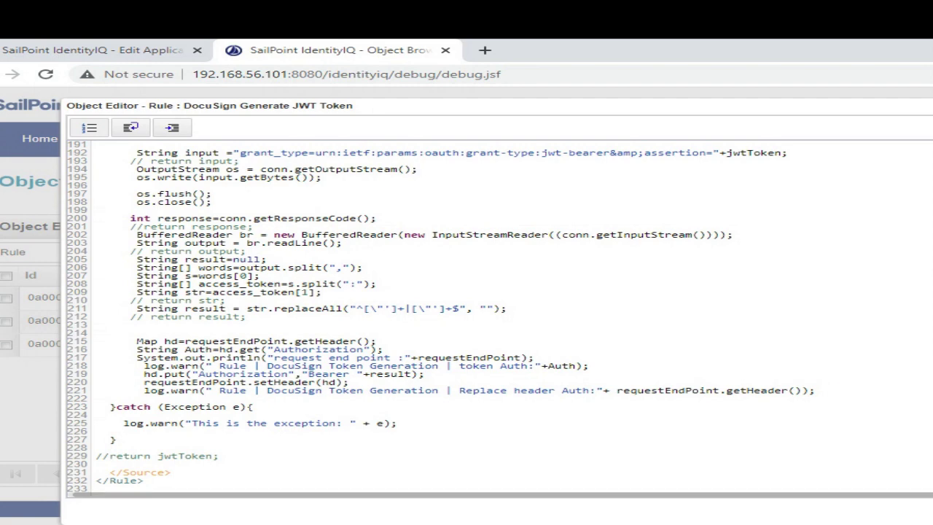
{"action": "key", "text": "Escape"}
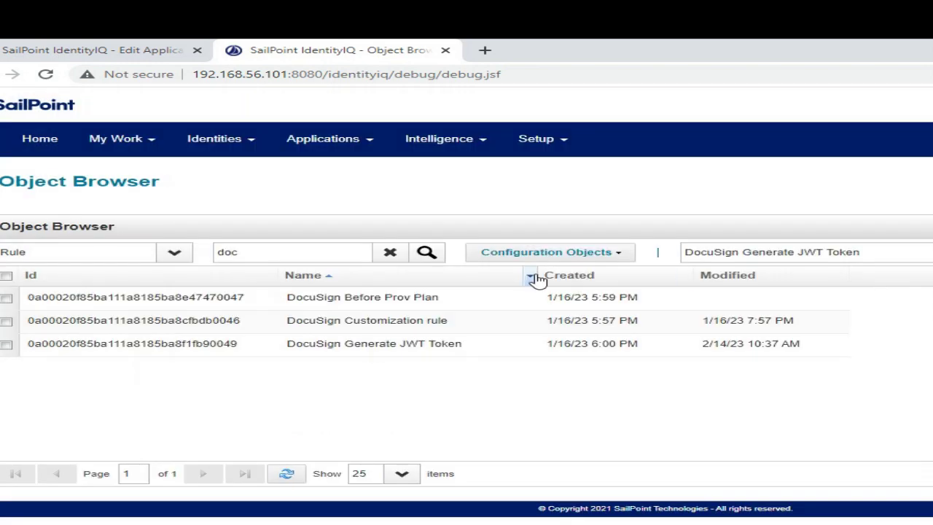
Find the DocuSign Account aggregation task by filtering the tasks for "doc" and execute it in the background.
{"action": "left_click", "coordinate": [141, 45]}
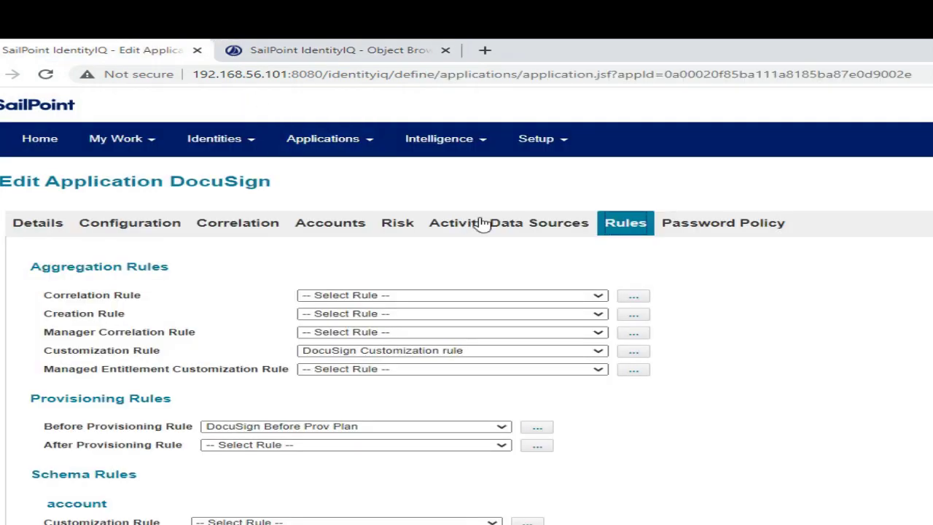
{"action": "left_click", "coordinate": [565, 146]}
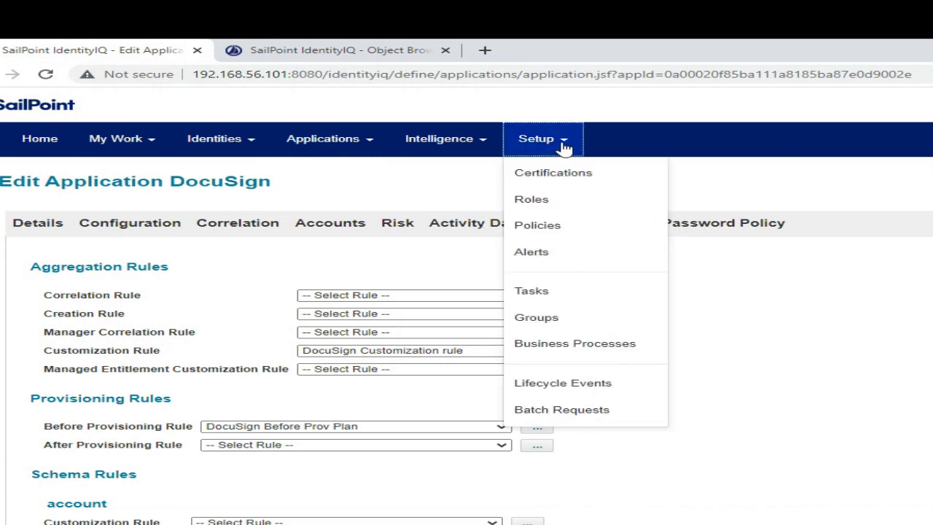
{"action": "left_click", "coordinate": [558, 299]}
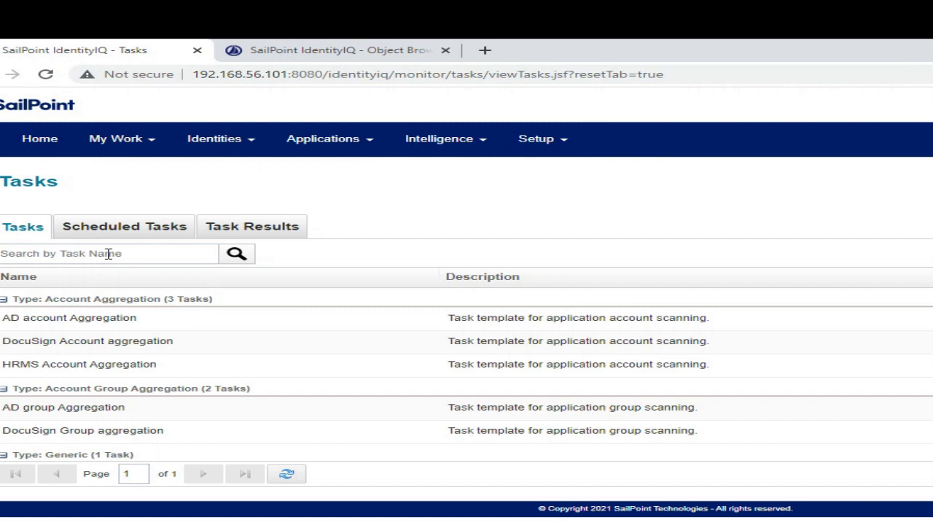
{"action": "left_click", "coordinate": [108, 253]}
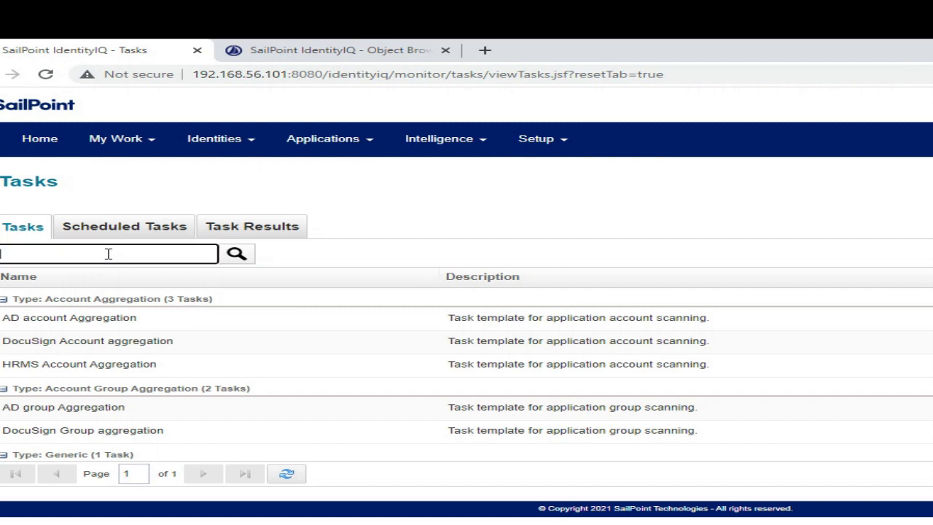
{"action": "key", "text": "Return"}
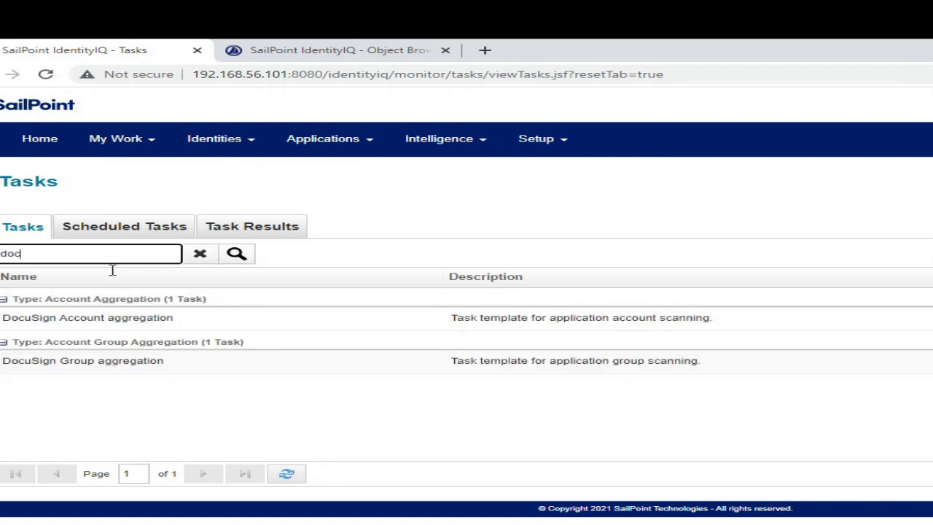
{"action": "left_click", "coordinate": [128, 321]}
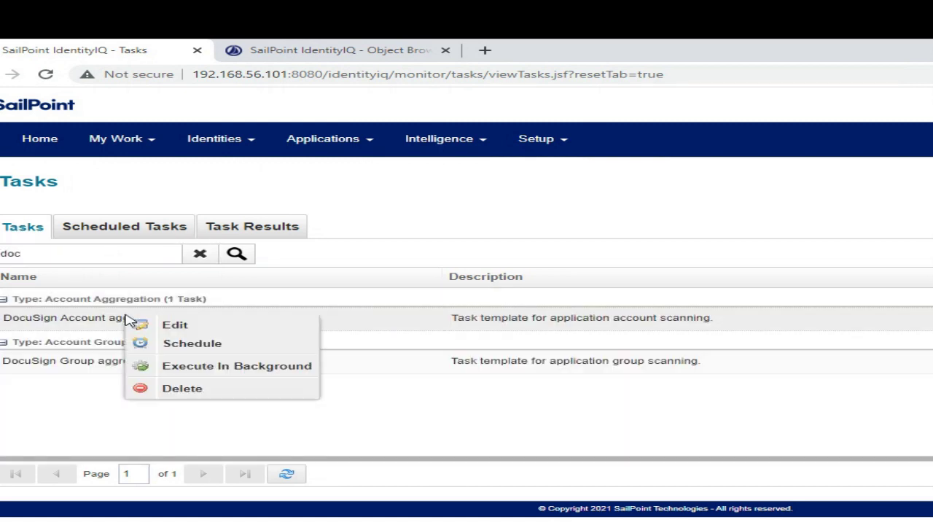
{"action": "left_click", "coordinate": [219, 366]}
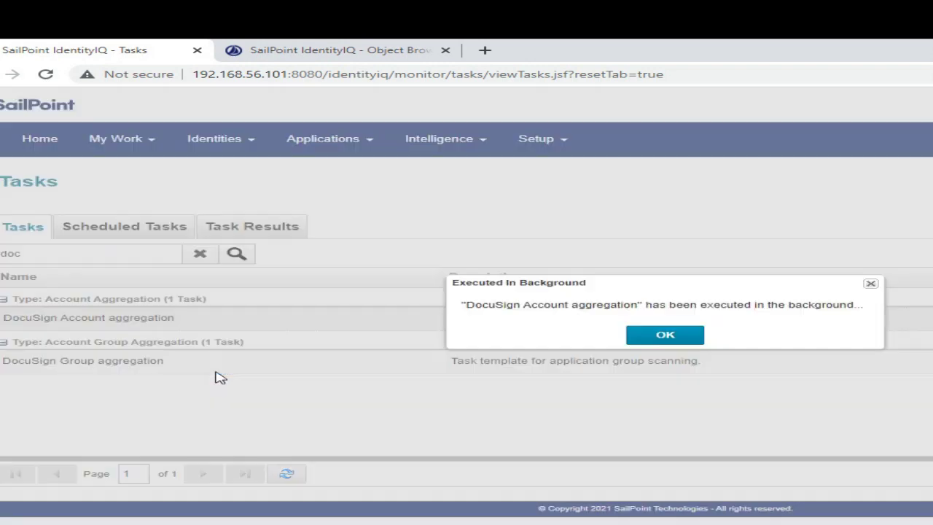
{"action": "left_click", "coordinate": [666, 339]}
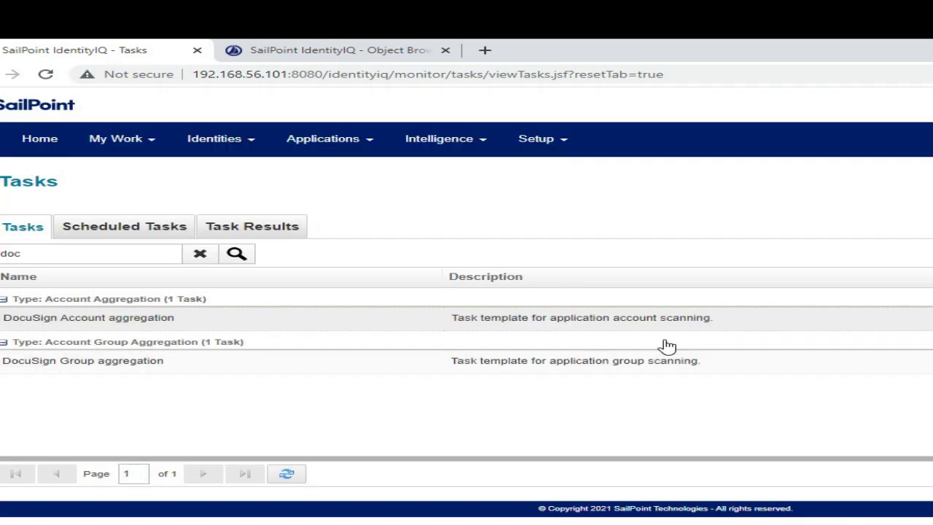
Open the DocuSign Account aggregation result from the task results filtered by "doc" and reload it to check its progress.
{"action": "left_click", "coordinate": [268, 226]}
{"action": "left_click", "coordinate": [198, 251]}
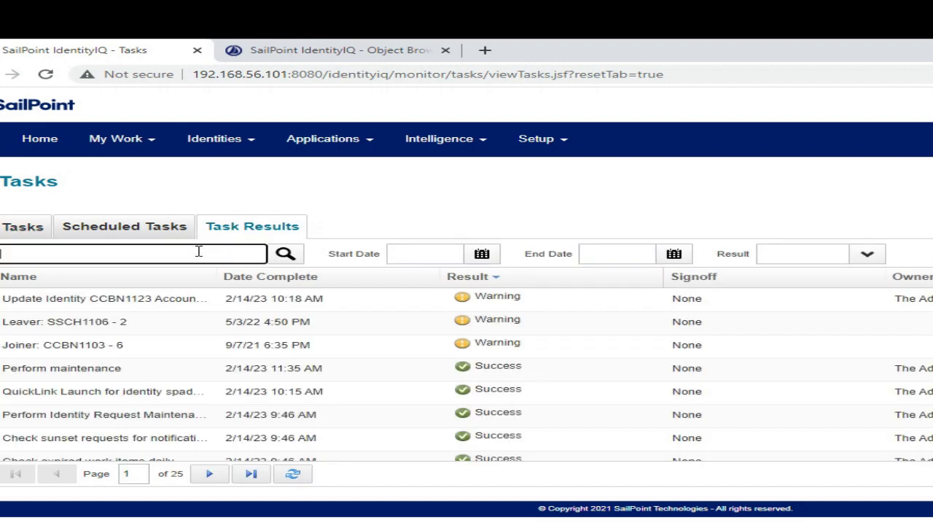
{"action": "type", "text": "doc"}
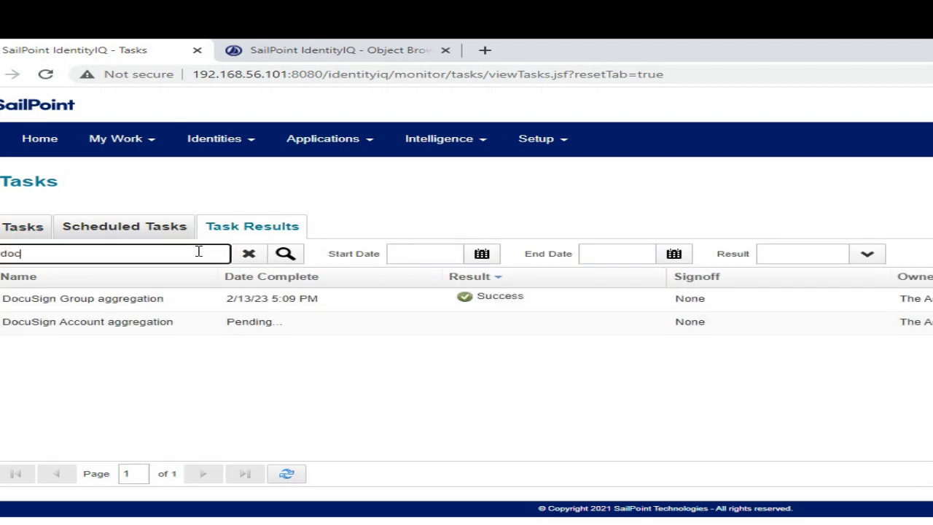
{"action": "left_click", "coordinate": [256, 322]}
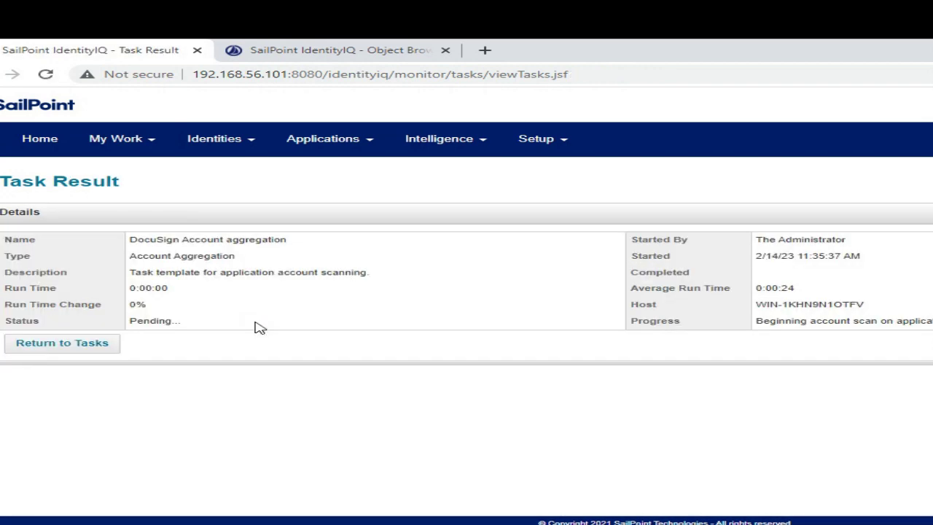
{"action": "left_click", "coordinate": [45, 74]}
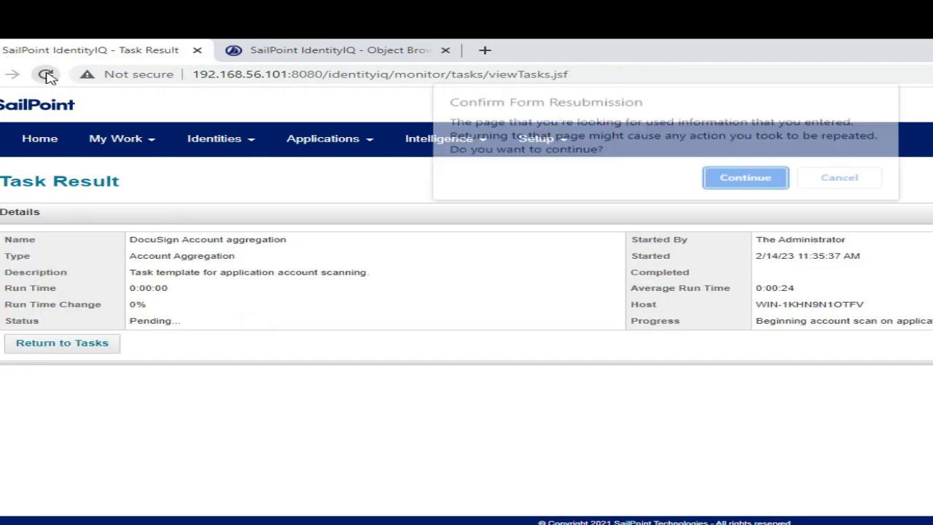
{"action": "left_click", "coordinate": [745, 179]}
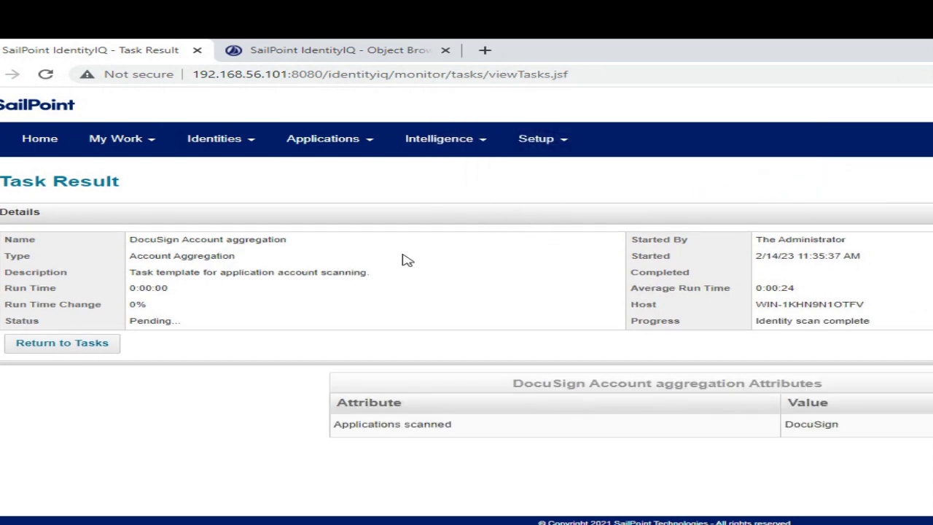
Return from the task result to the task list, filter it for "doc" and execute the DocuSign Account aggregation in the background again.
{"action": "left_click", "coordinate": [545, 140]}
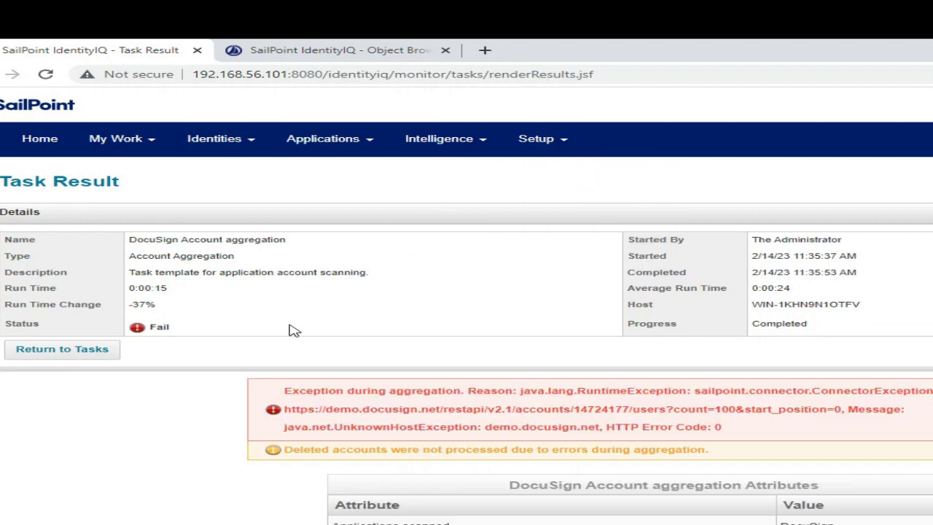
{"action": "left_click", "coordinate": [67, 351]}
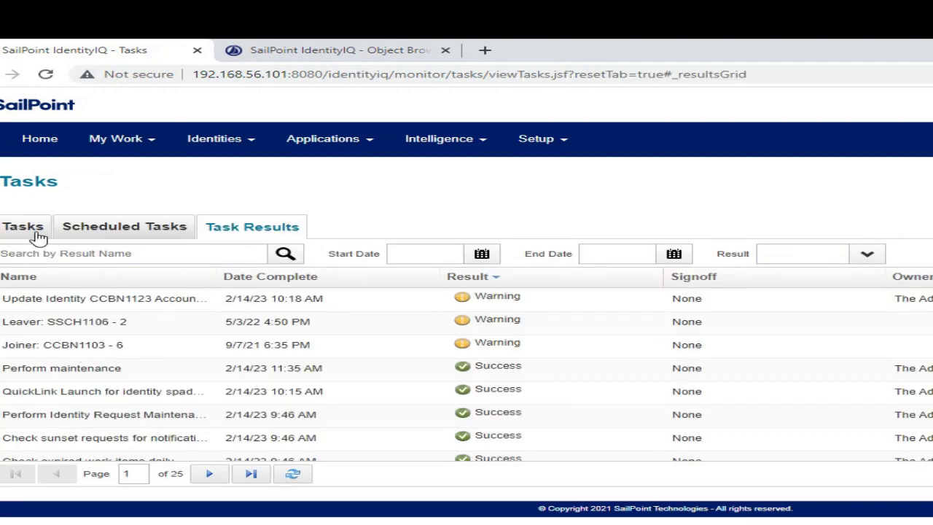
{"action": "left_click", "coordinate": [38, 233]}
{"action": "left_click", "coordinate": [37, 249]}
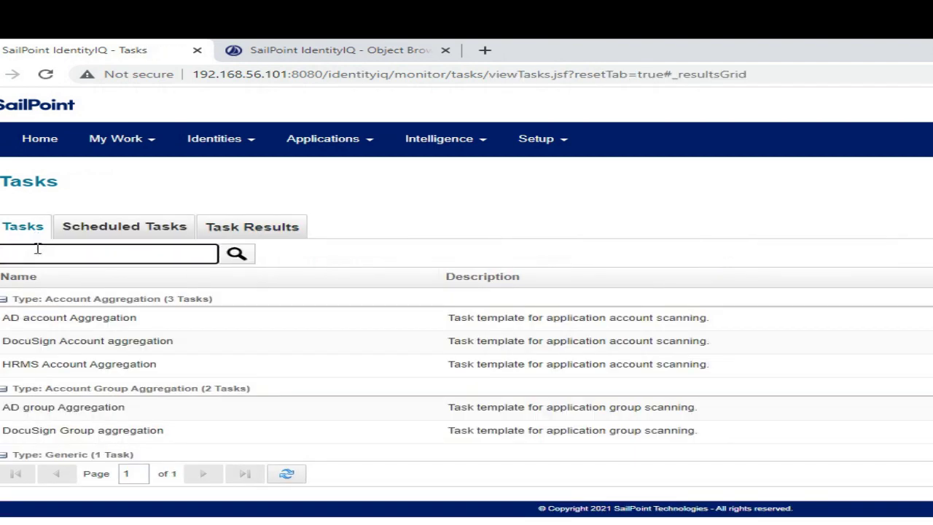
{"action": "type", "text": "doc"}
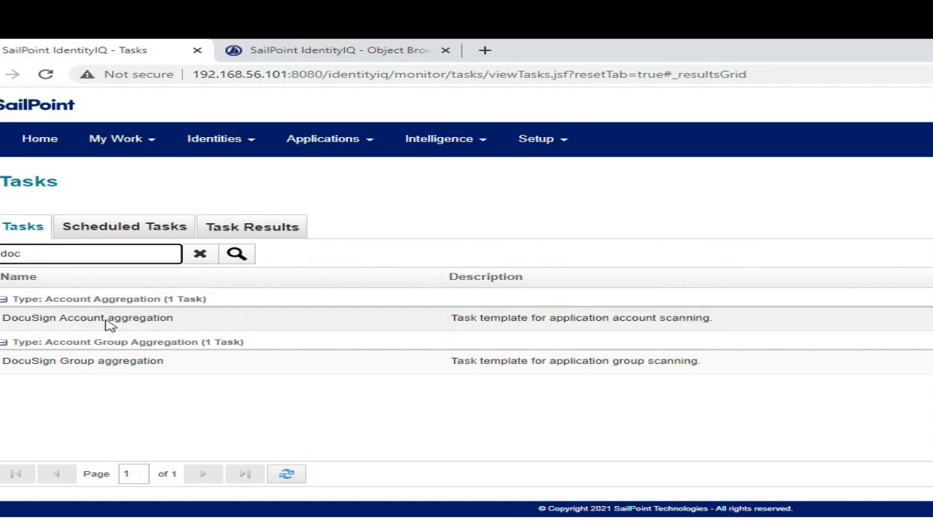
{"action": "right_click", "coordinate": [108, 324]}
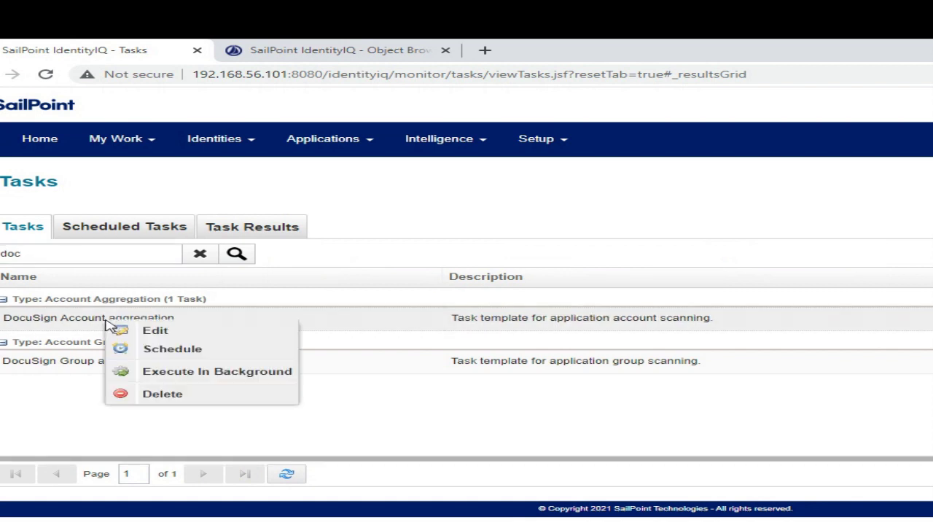
{"action": "left_click", "coordinate": [192, 376]}
{"action": "left_click", "coordinate": [667, 336]}
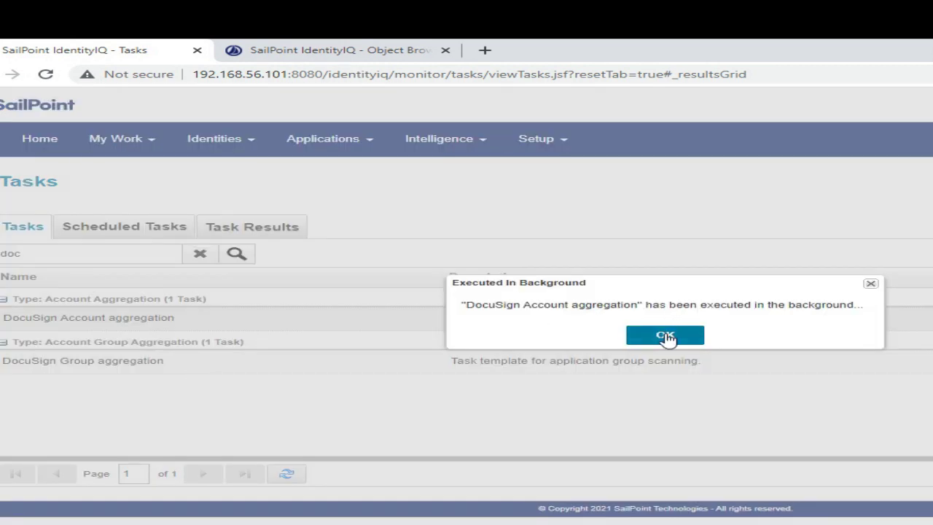
Filter the task results for "doc" and open the result of the new DocuSign Account aggregation run.
{"action": "left_click", "coordinate": [273, 224]}
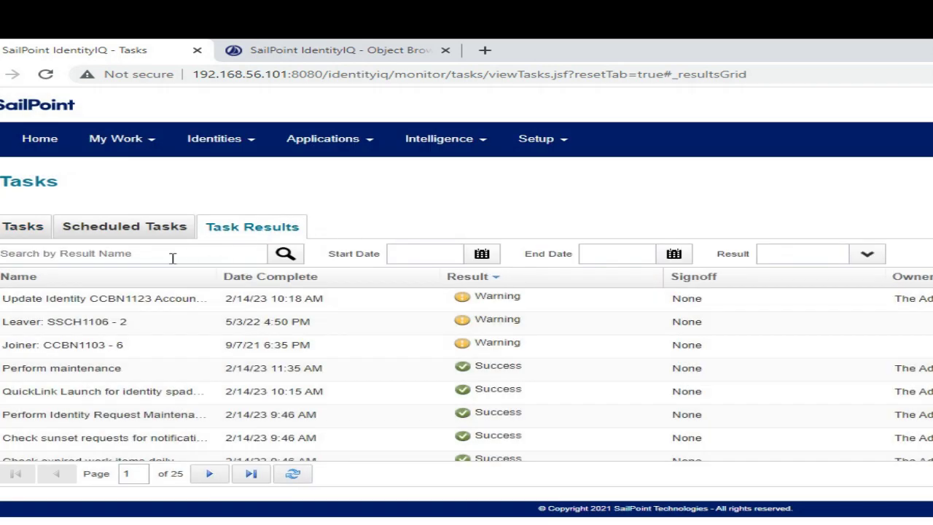
{"action": "left_click", "coordinate": [172, 257]}
{"action": "type", "text": "doc"}
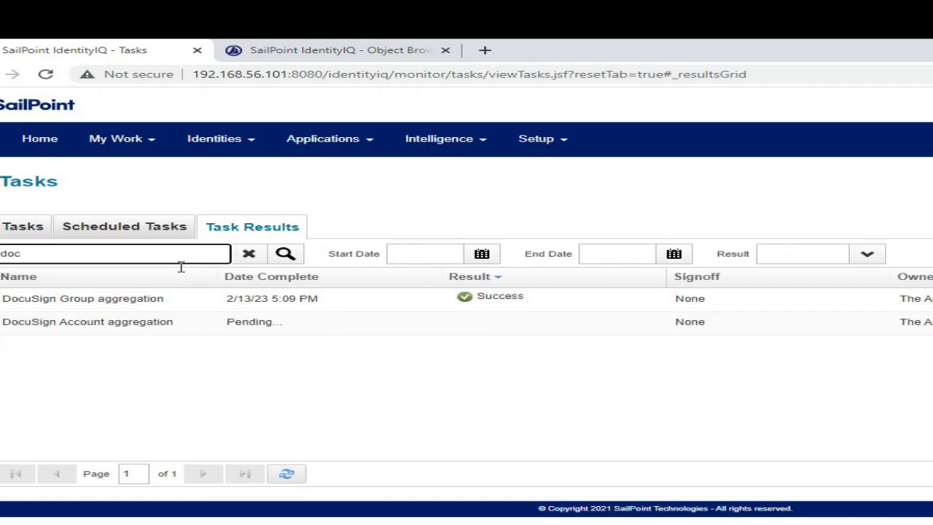
{"action": "left_click", "coordinate": [238, 328]}
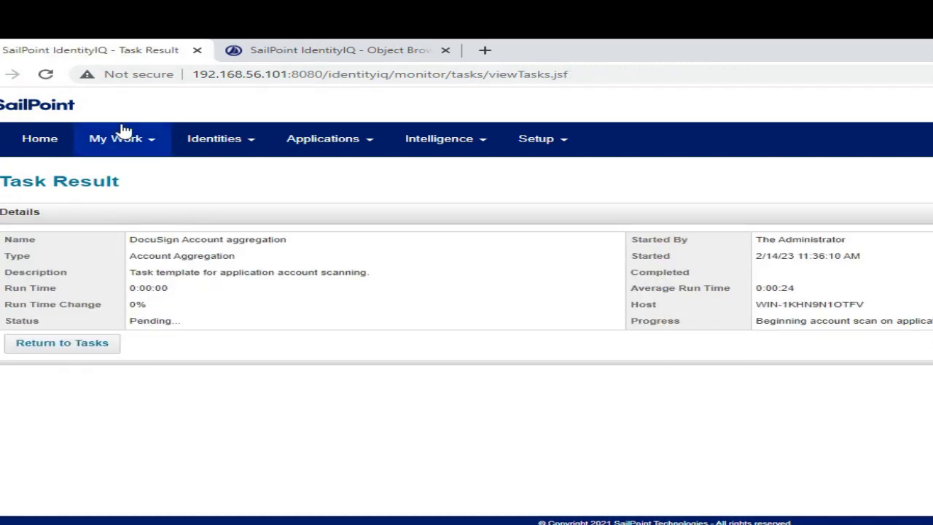
Reload the DocuSign Account aggregation result repeatedly, allowing the form resubmission each time, to follow the run's progress.
{"action": "left_click", "coordinate": [43, 78]}
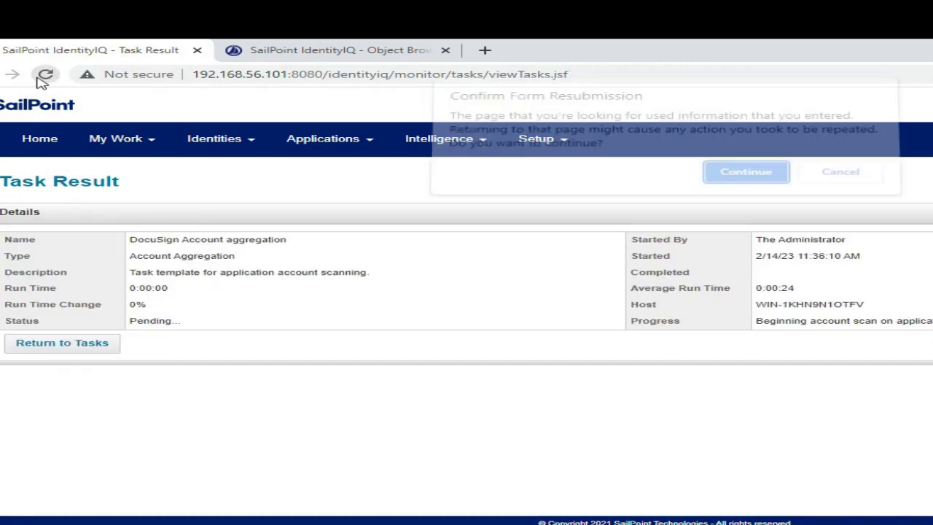
{"action": "left_click", "coordinate": [773, 187]}
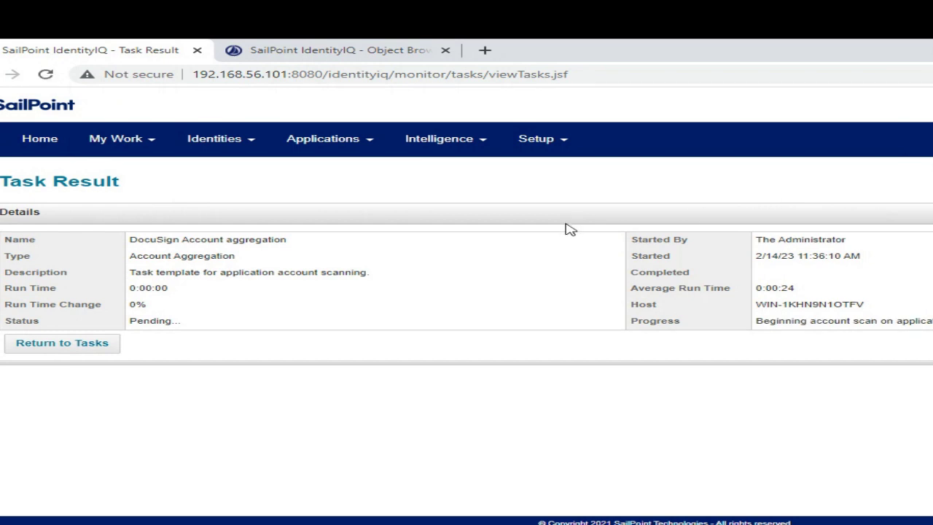
{"action": "left_click", "coordinate": [46, 74]}
{"action": "left_click", "coordinate": [761, 184]}
{"action": "left_click", "coordinate": [45, 74]}
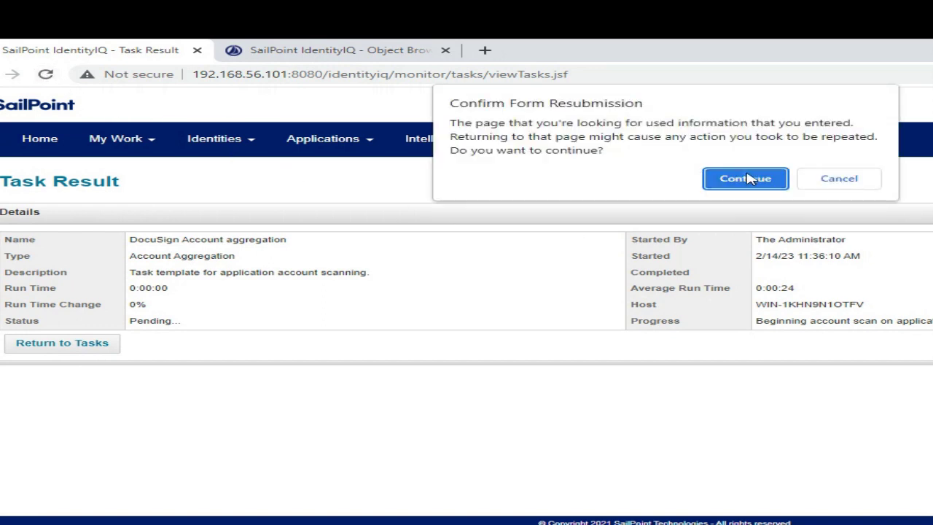
{"action": "left_click", "coordinate": [751, 178]}
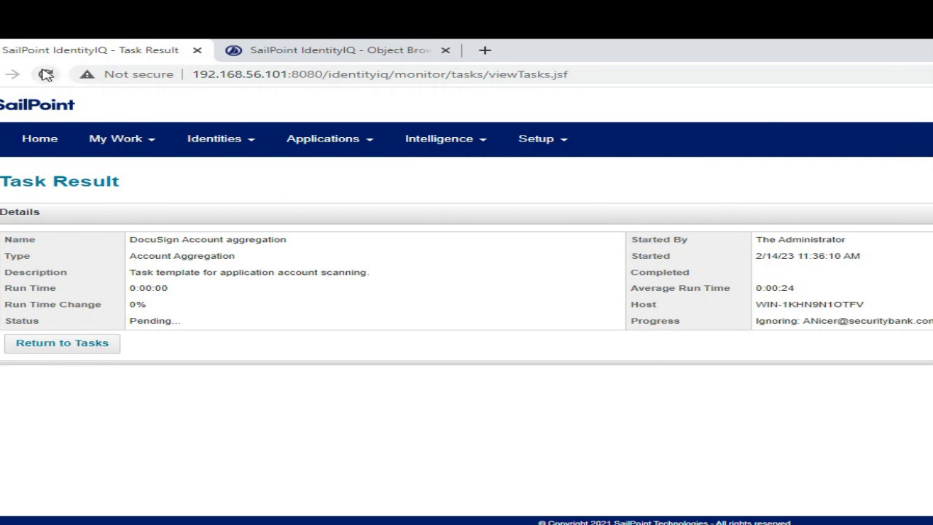
{"action": "left_click", "coordinate": [45, 74]}
{"action": "left_click", "coordinate": [767, 186]}
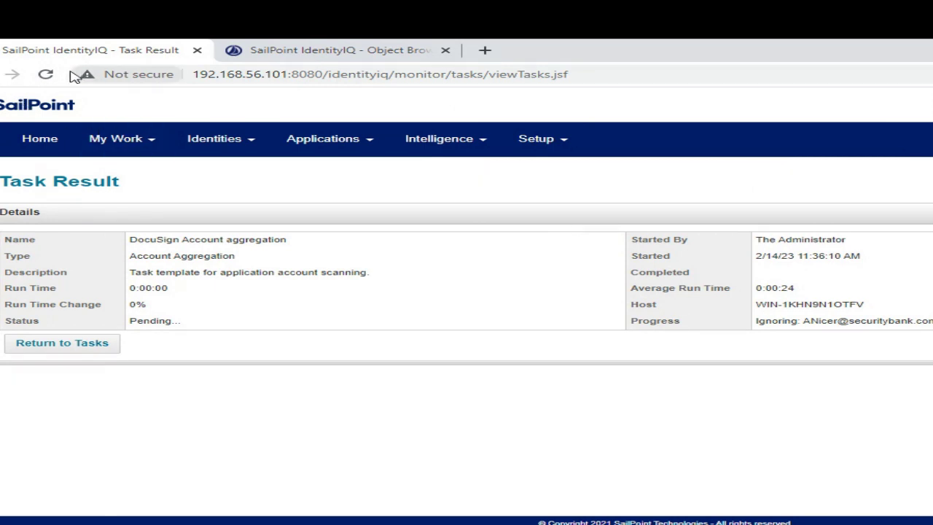
{"action": "left_click", "coordinate": [45, 73]}
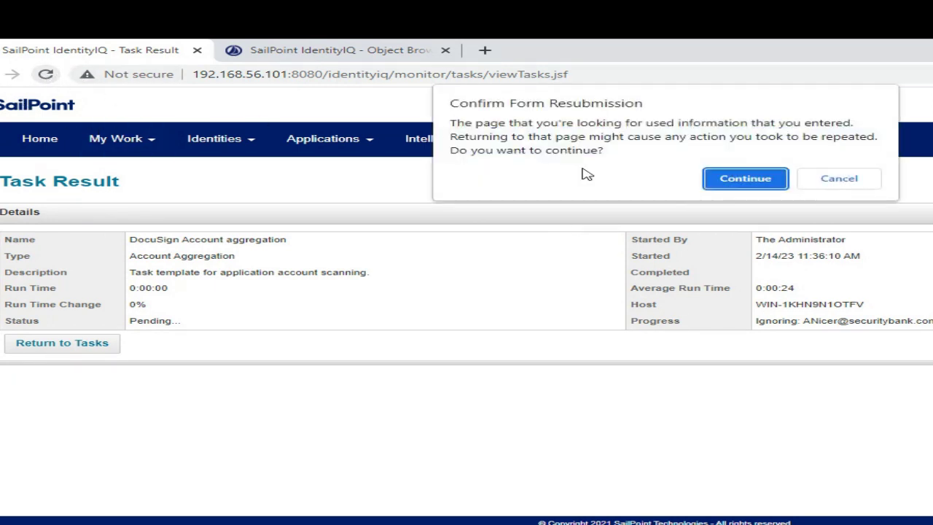
{"action": "left_click", "coordinate": [751, 184]}
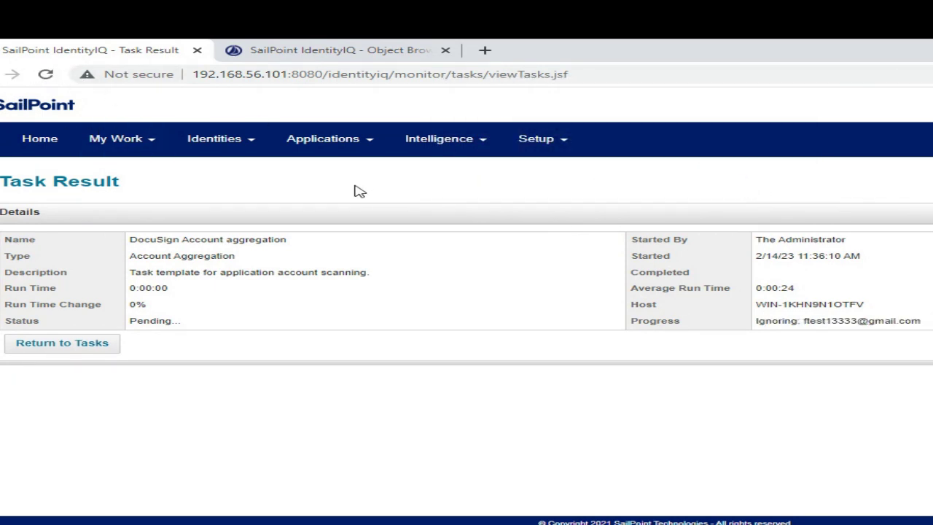
{"action": "left_click", "coordinate": [45, 74]}
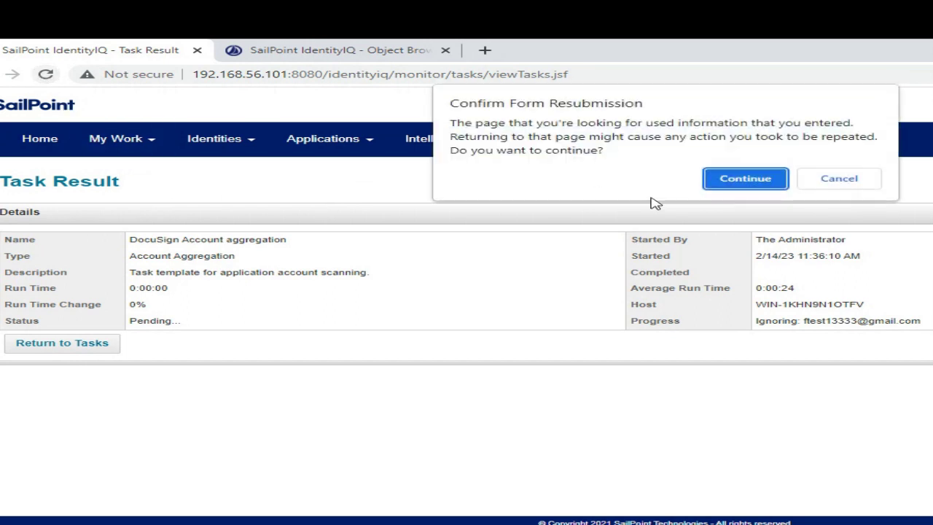
Refresh the DocuSign Account aggregation task result page and allow the form resubmission each time.
{"action": "left_click", "coordinate": [775, 182]}
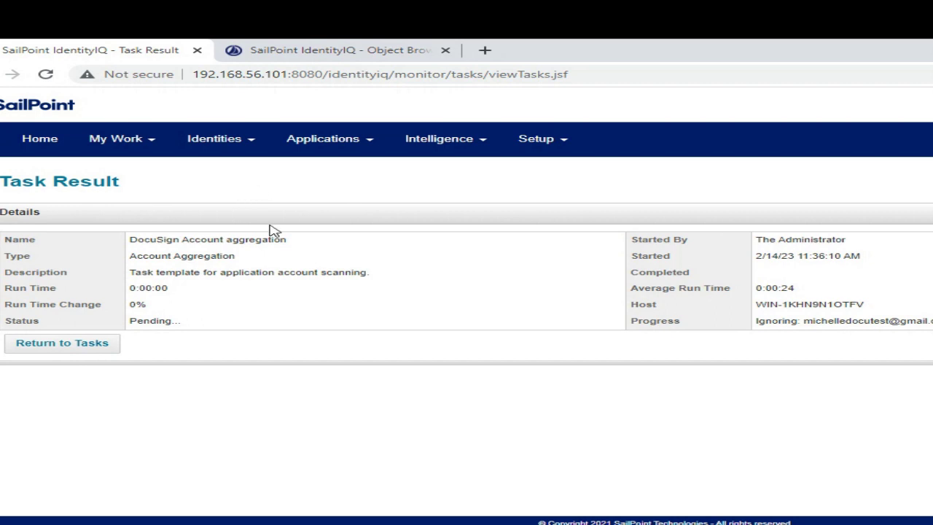
{"action": "left_click", "coordinate": [46, 74]}
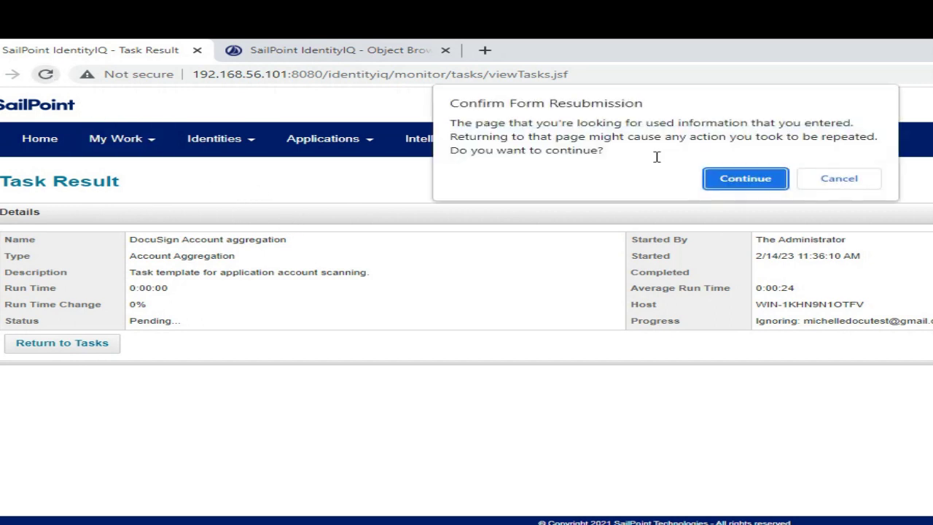
{"action": "left_click", "coordinate": [732, 175]}
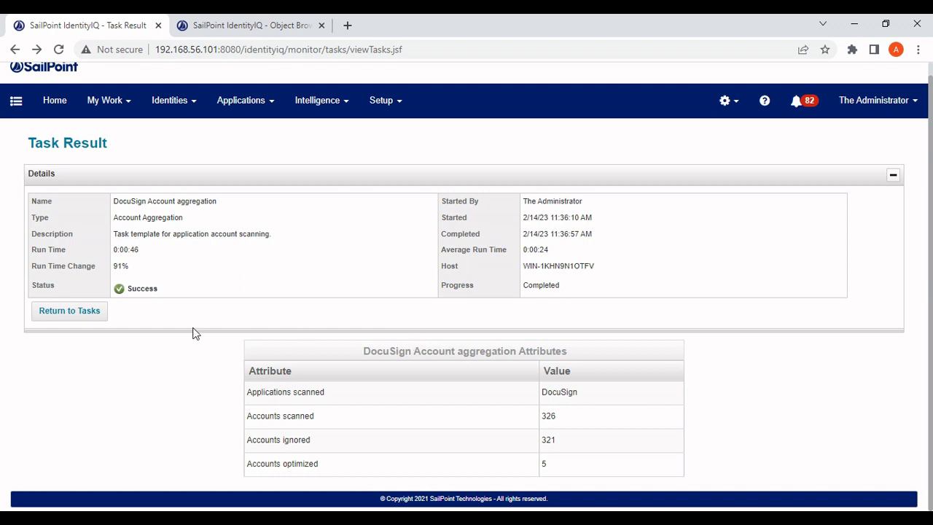
Search the task results for "doc" and review the DocuSign Group aggregation result with its attributes.
{"action": "left_click", "coordinate": [69, 313]}
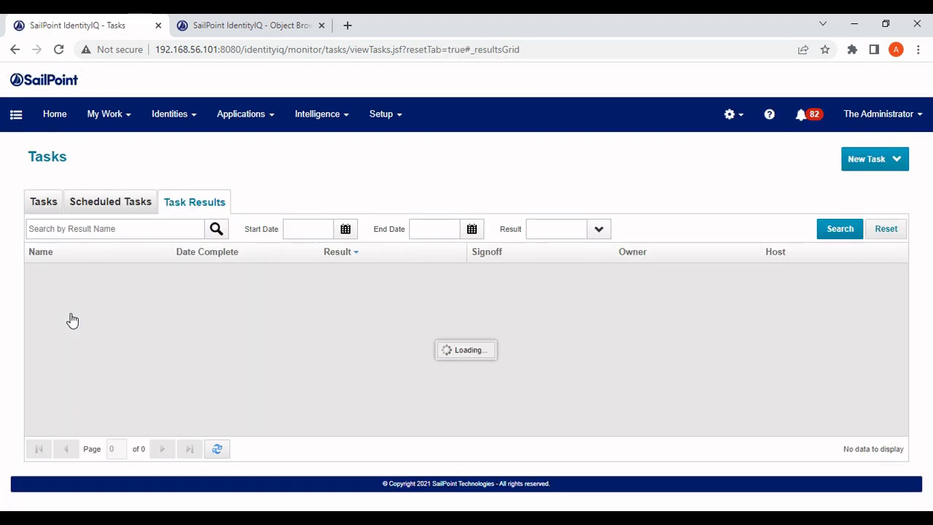
{"action": "left_click", "coordinate": [146, 231]}
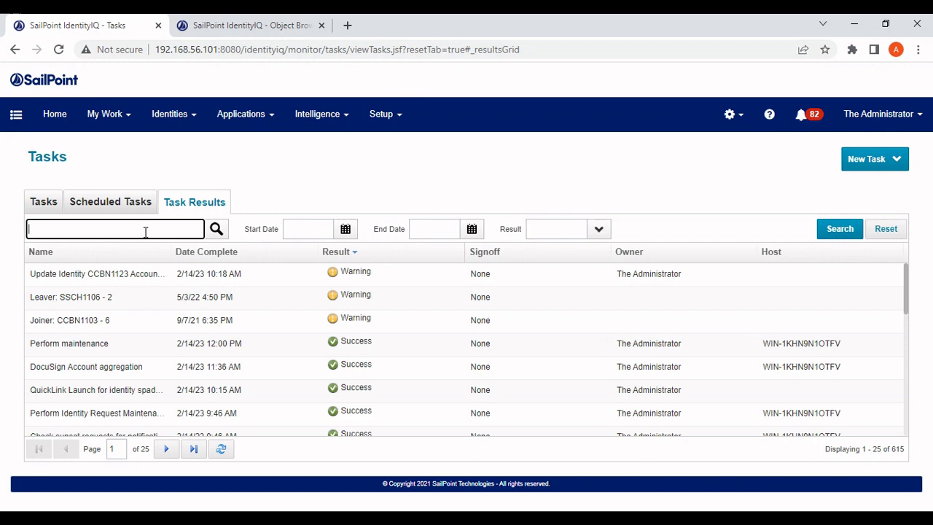
{"action": "type", "text": "doc"}
{"action": "left_click", "coordinate": [142, 297]}
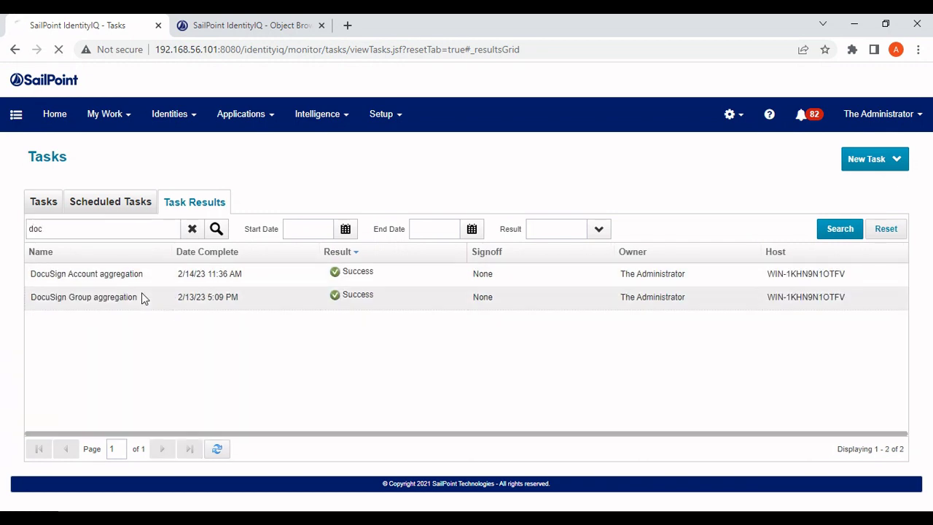
{"action": "scroll", "coordinate": [257, 331], "scroll_direction": "down", "scroll_amount": 3}
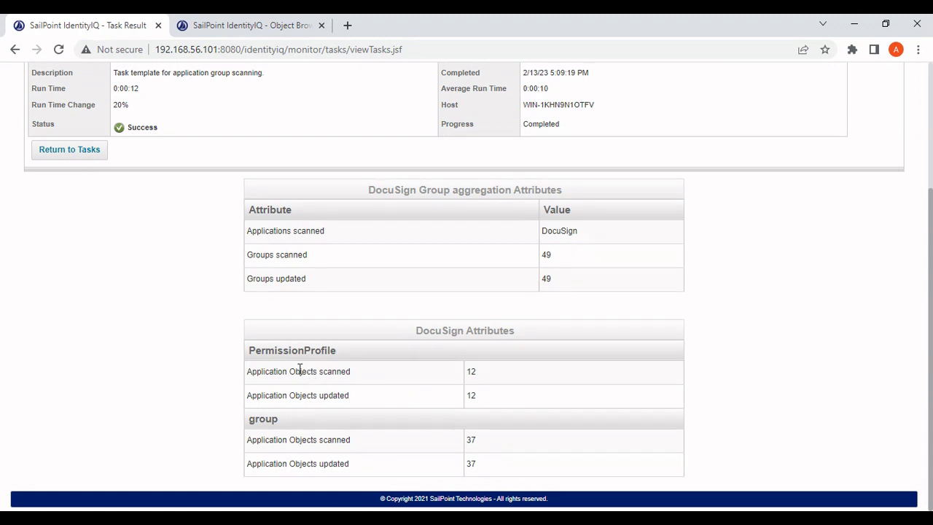
{"action": "scroll", "coordinate": [299, 370], "scroll_direction": "up", "scroll_amount": 3}
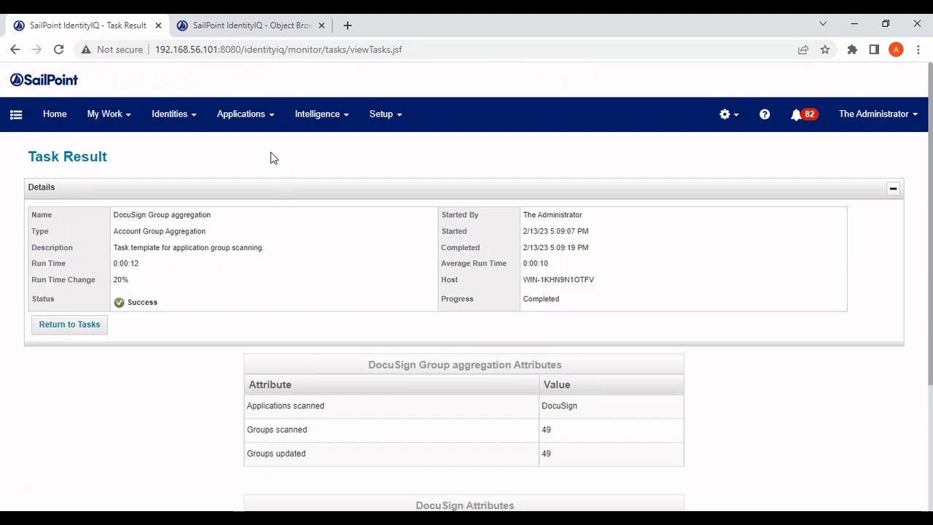
Filter the Entitlement Catalog by the DocuSign application with an advanced search and look through the listed entitlements.
{"action": "left_click", "coordinate": [252, 114]}
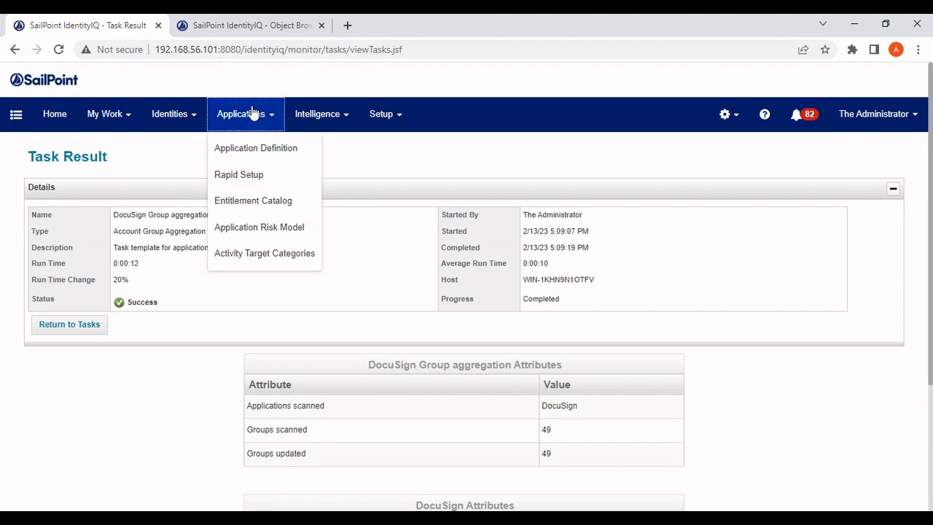
{"action": "left_click", "coordinate": [271, 201]}
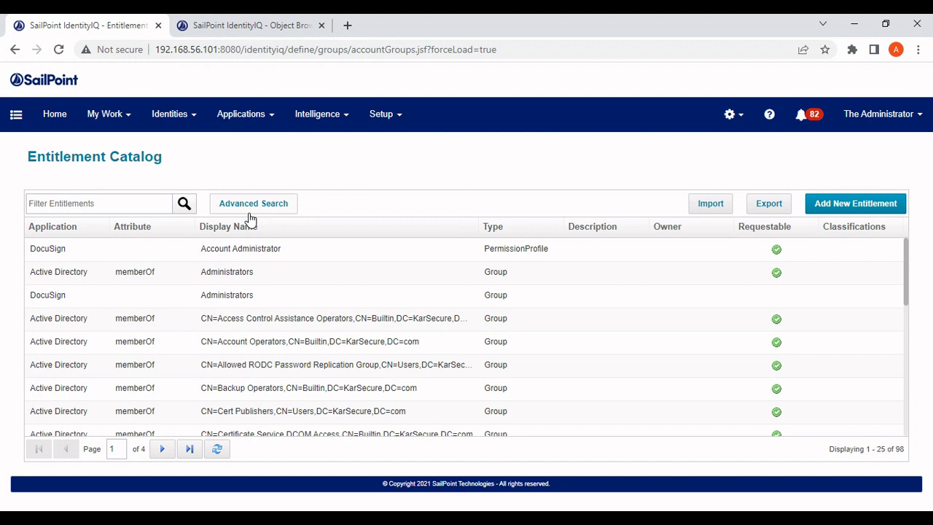
{"action": "left_click", "coordinate": [250, 206]}
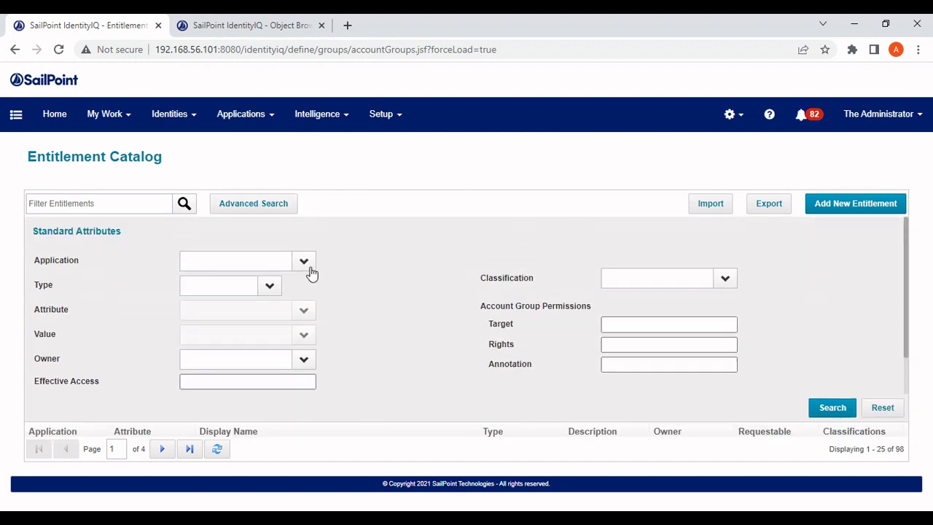
{"action": "left_click", "coordinate": [304, 263]}
{"action": "left_click", "coordinate": [254, 338]}
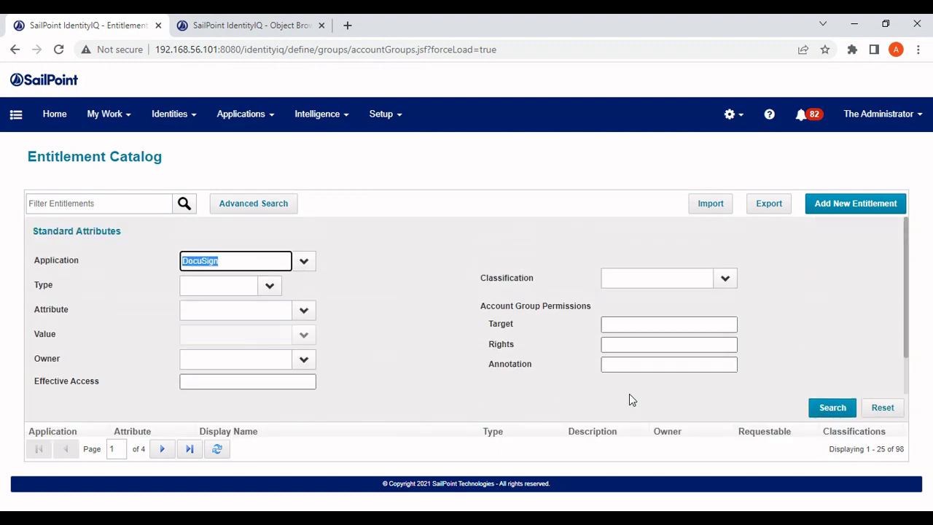
{"action": "left_click", "coordinate": [824, 410]}
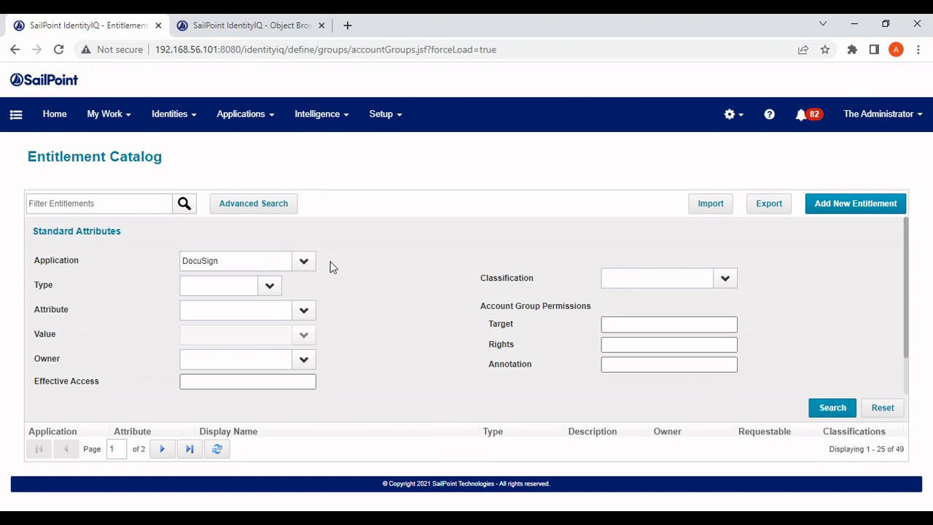
{"action": "left_click", "coordinate": [284, 208]}
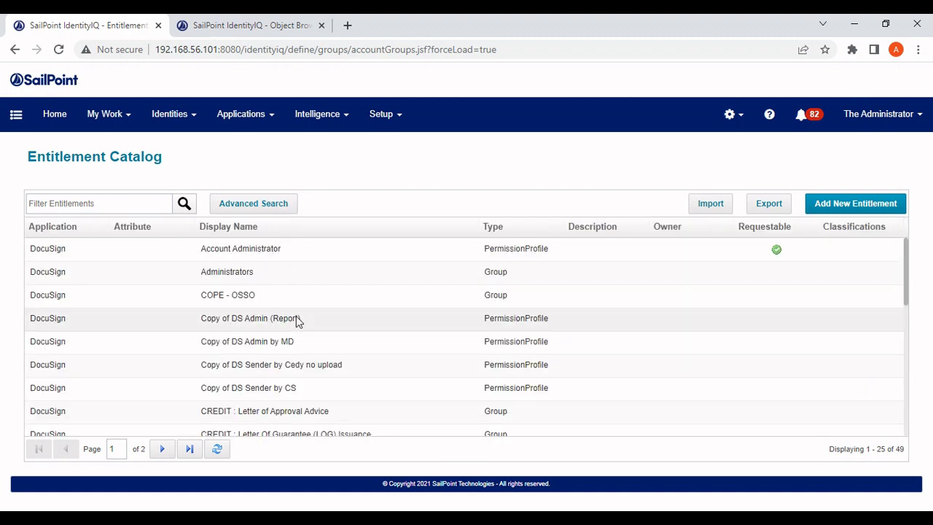
{"action": "scroll", "coordinate": [296, 322], "scroll_direction": "down", "scroll_amount": 1}
{"action": "scroll", "coordinate": [296, 321], "scroll_direction": "up", "scroll_amount": 1}
{"action": "scroll", "coordinate": [249, 343], "scroll_direction": "down", "scroll_amount": 8}
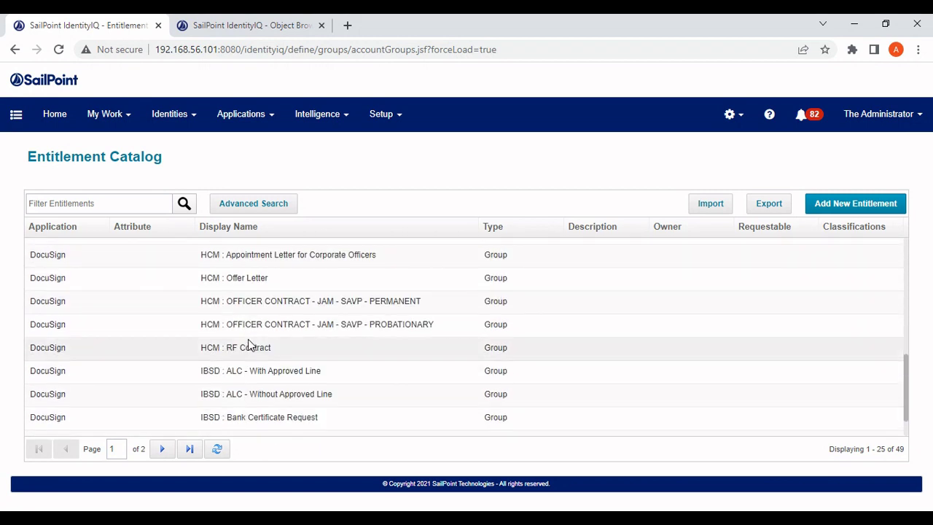
{"action": "scroll", "coordinate": [248, 339], "scroll_direction": "up", "scroll_amount": 8}
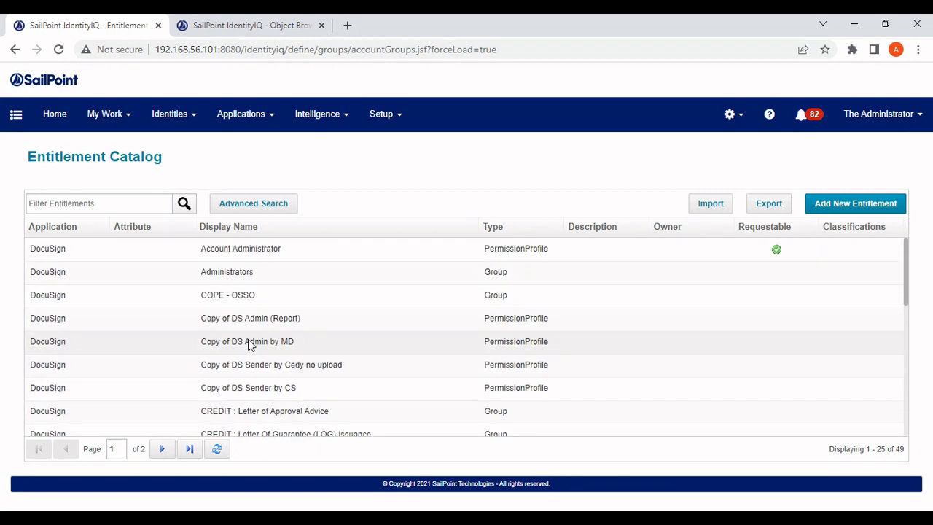
Open the DocuSign application from the application definitions for editing.
{"action": "left_click", "coordinate": [256, 127]}
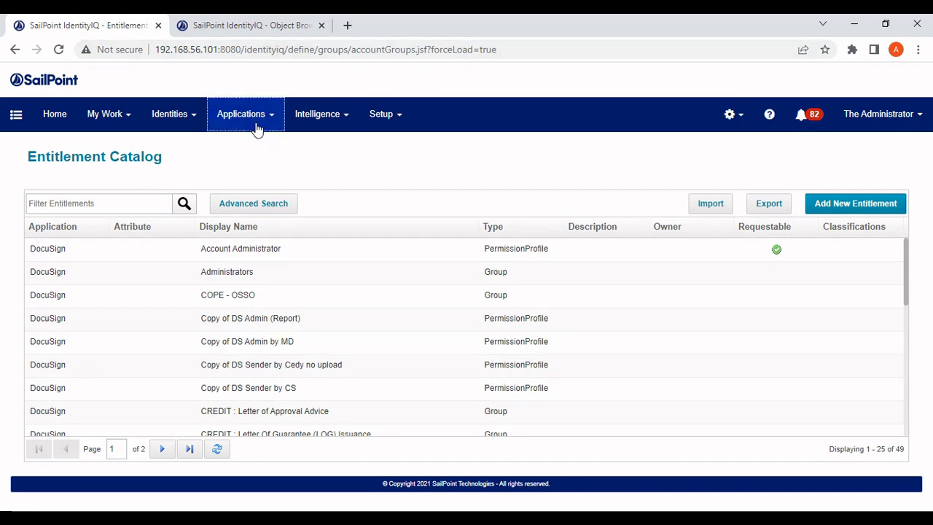
{"action": "left_click", "coordinate": [244, 153]}
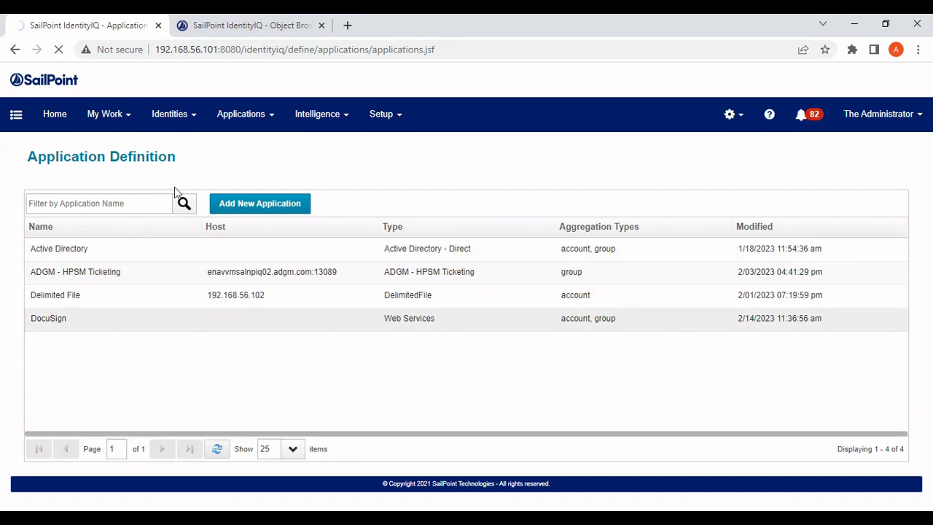
In the Object Browser, uncomment the "return jwtToken;" line of the DocuSign Generate JWT Token rule and save the rule.
{"action": "left_click", "coordinate": [240, 28]}
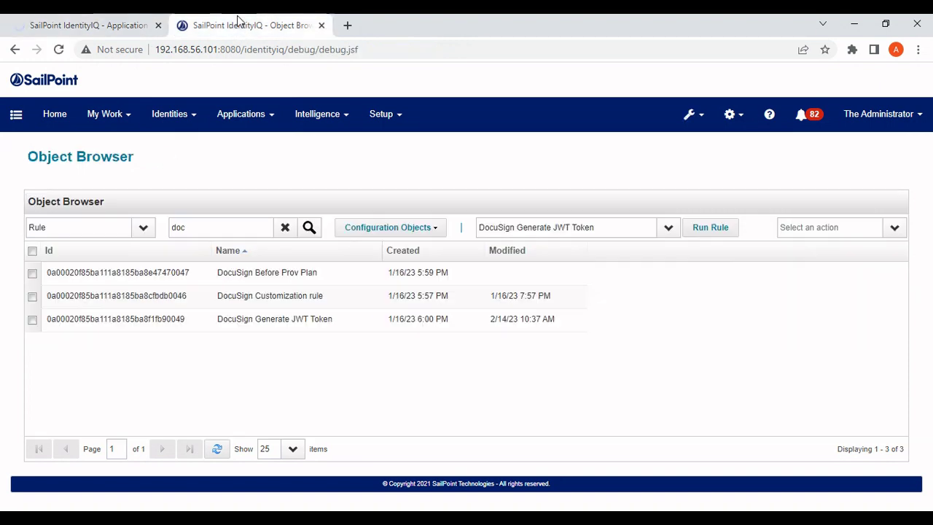
{"action": "left_click", "coordinate": [239, 318]}
{"action": "scroll", "coordinate": [244, 365], "scroll_direction": "down", "scroll_amount": 20}
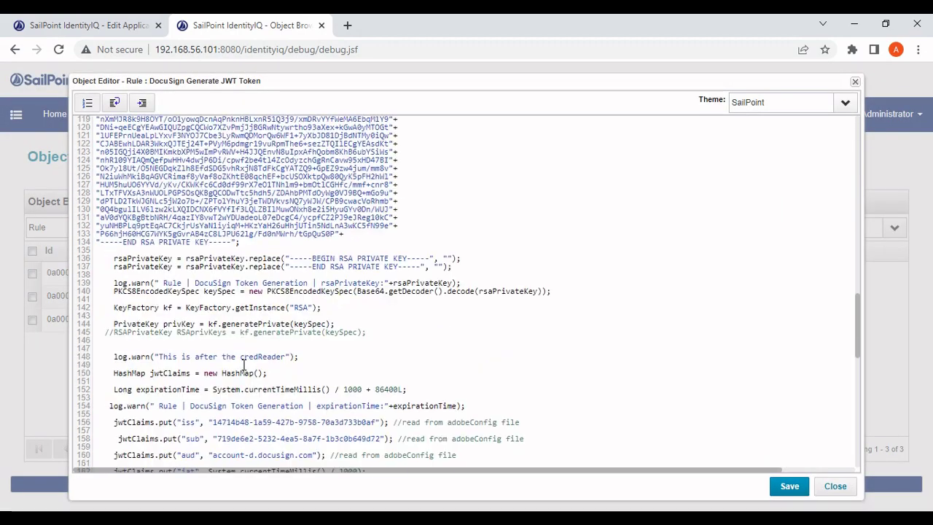
{"action": "scroll", "coordinate": [244, 364], "scroll_direction": "down", "scroll_amount": 8}
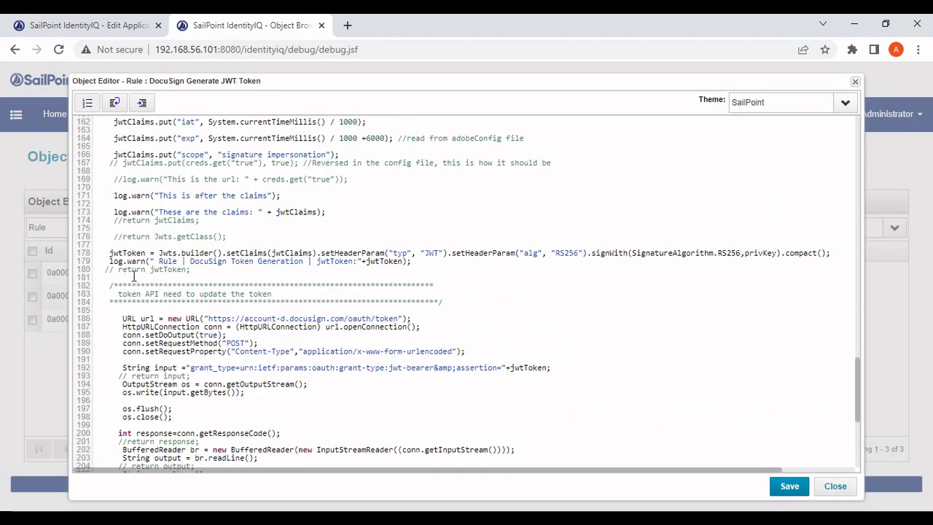
{"action": "left_click", "coordinate": [114, 270]}
{"action": "key", "text": "BackSpace"}
{"action": "key", "text": "BackSpace"}
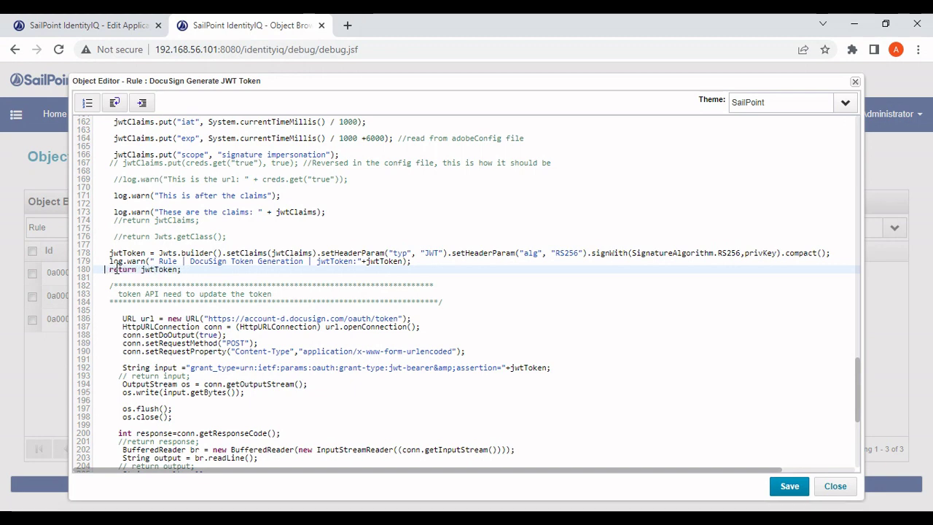
{"action": "left_click", "coordinate": [788, 486]}
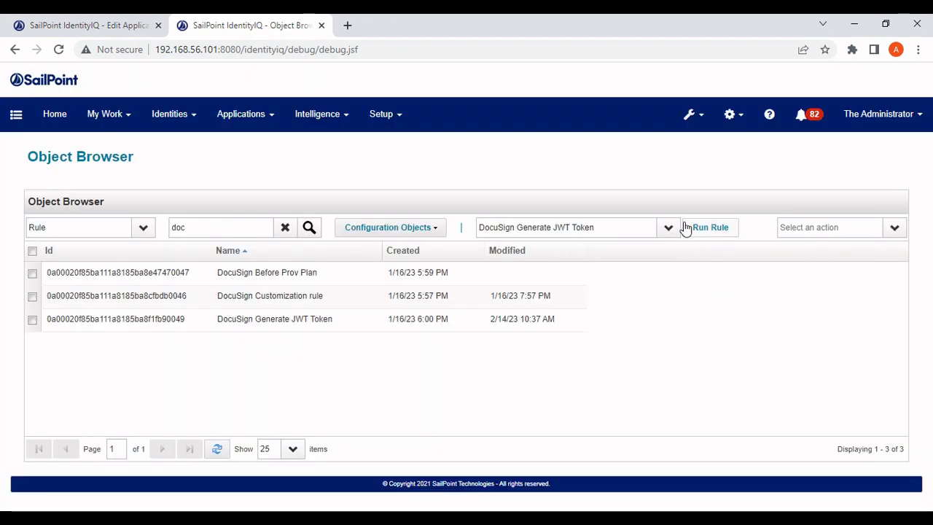
Run the DocuSign Generate JWT Token rule to view the returned token, and close the rule results.
{"action": "left_click", "coordinate": [700, 228]}
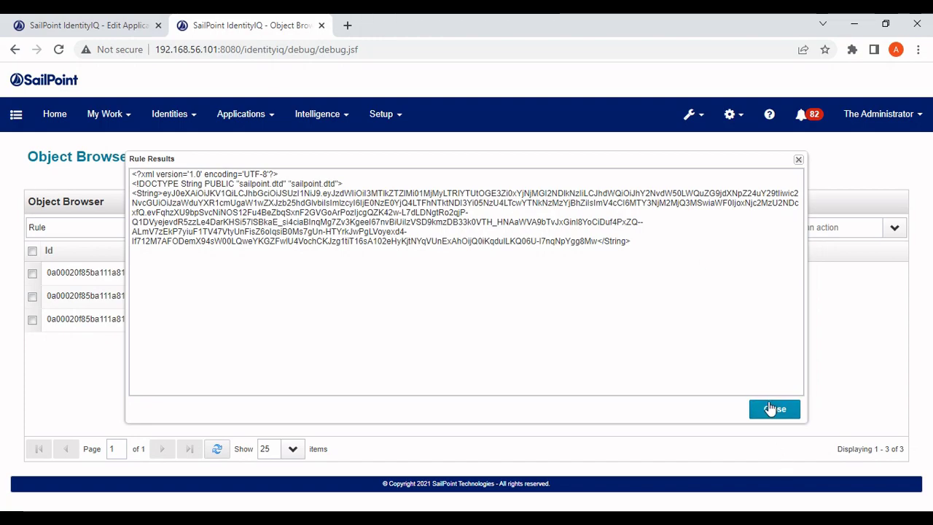
{"action": "left_click", "coordinate": [770, 409]}
Comment out the "return jwtToken;" line in the DocuSign Generate JWT Token rule with // and save the rule.
{"action": "left_click", "coordinate": [285, 320]}
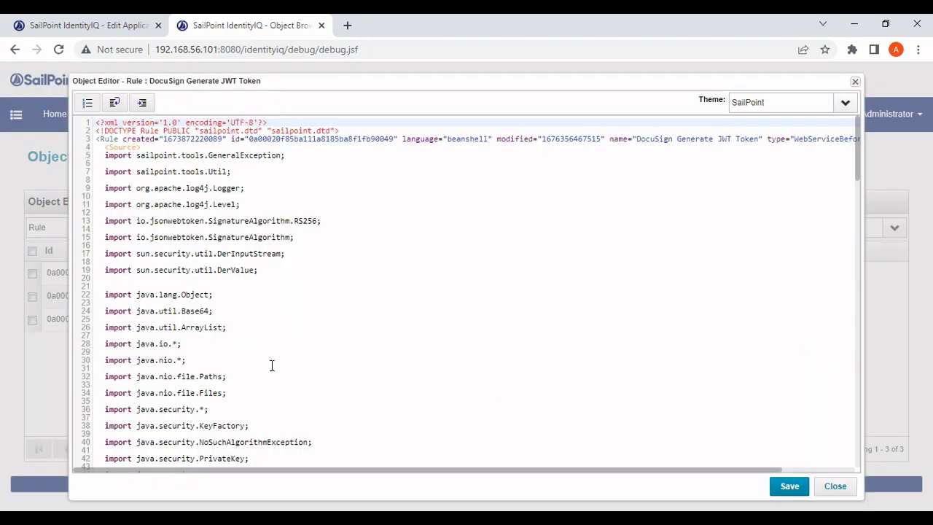
{"action": "scroll", "coordinate": [271, 365], "scroll_direction": "down", "scroll_amount": 15}
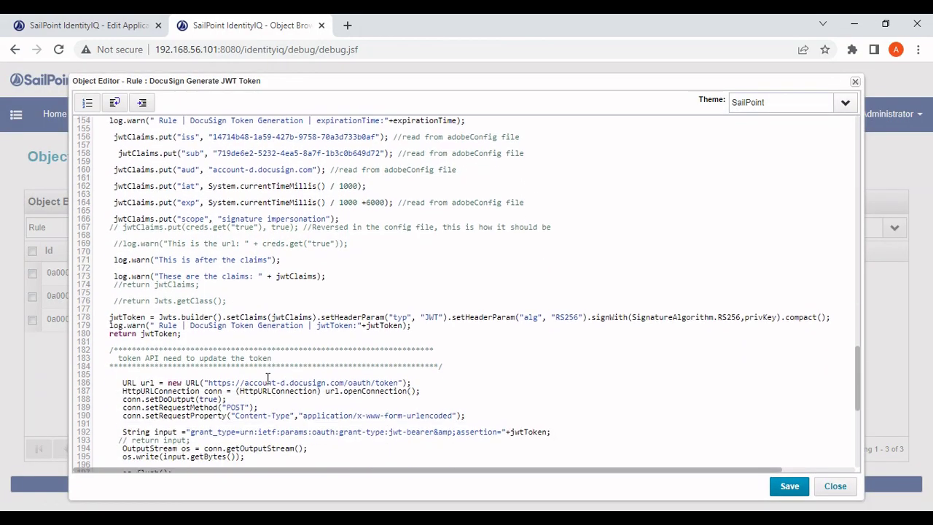
{"action": "left_click", "coordinate": [102, 333]}
{"action": "type", "text": "//"}
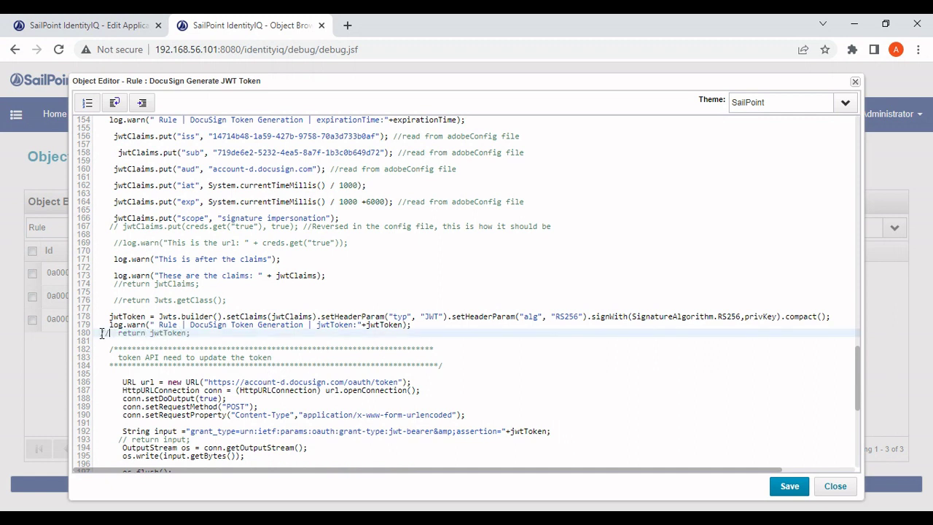
{"action": "left_click", "coordinate": [790, 482]}
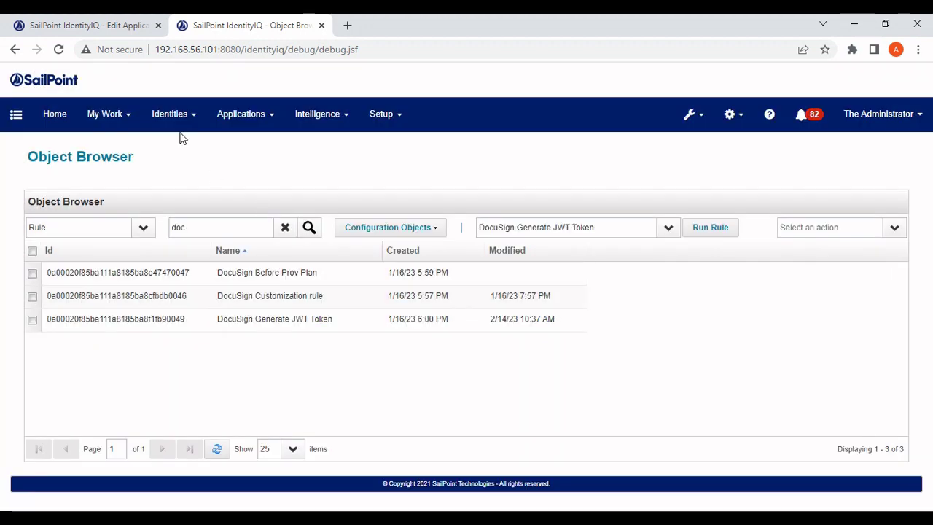
Return to the DocuSign application and run a connection test from its configuration settings.
{"action": "left_click", "coordinate": [79, 22]}
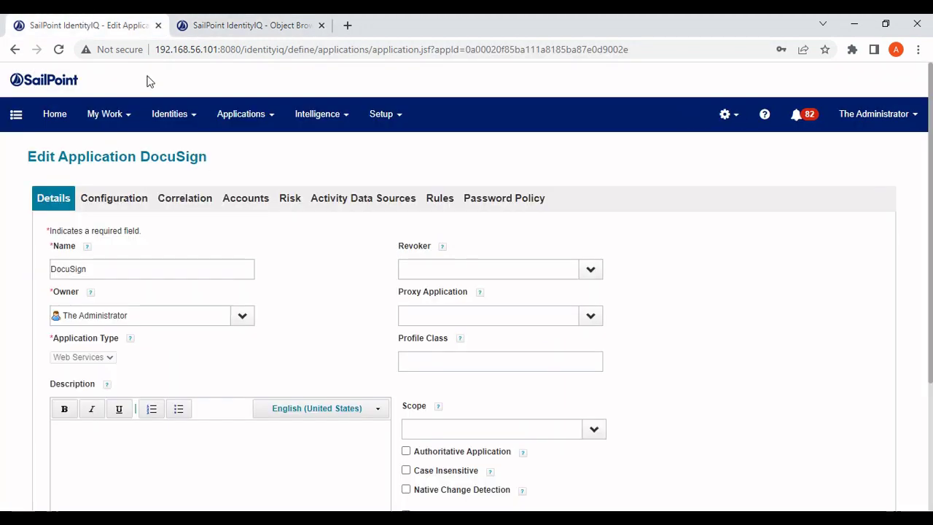
{"action": "left_click", "coordinate": [131, 209]}
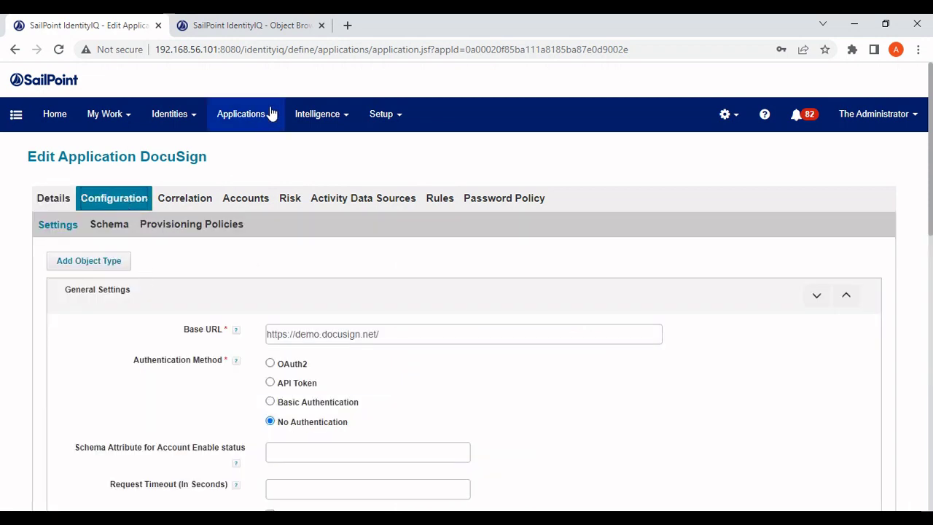
{"action": "scroll", "coordinate": [205, 295], "scroll_direction": "down", "scroll_amount": 15}
{"action": "scroll", "coordinate": [205, 295], "scroll_direction": "down", "scroll_amount": 2}
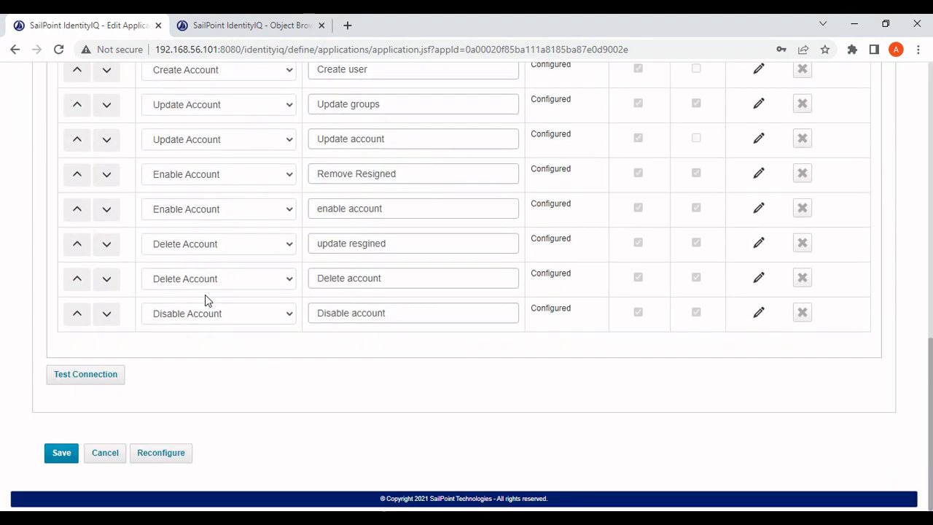
{"action": "left_click", "coordinate": [98, 374]}
{"action": "scroll", "coordinate": [223, 218], "scroll_direction": "up", "scroll_amount": 2}
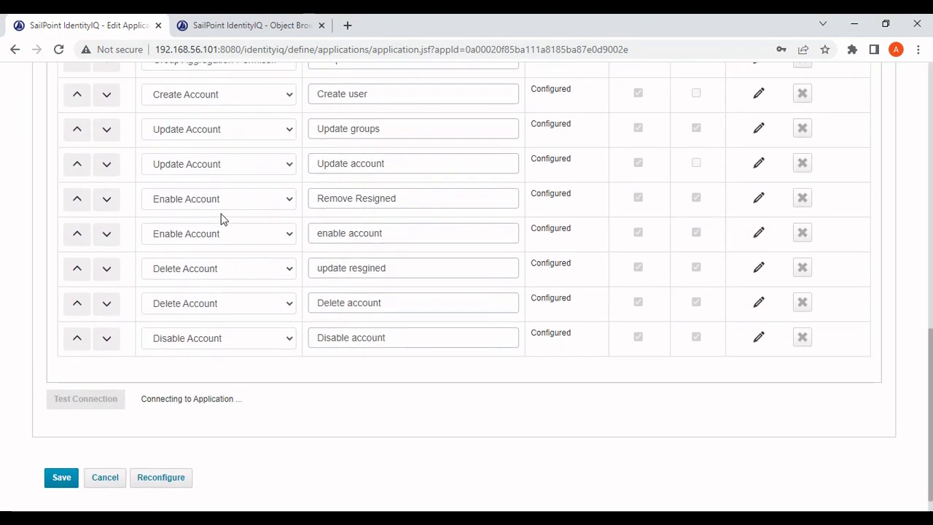
{"action": "scroll", "coordinate": [222, 218], "scroll_direction": "up", "scroll_amount": 1}
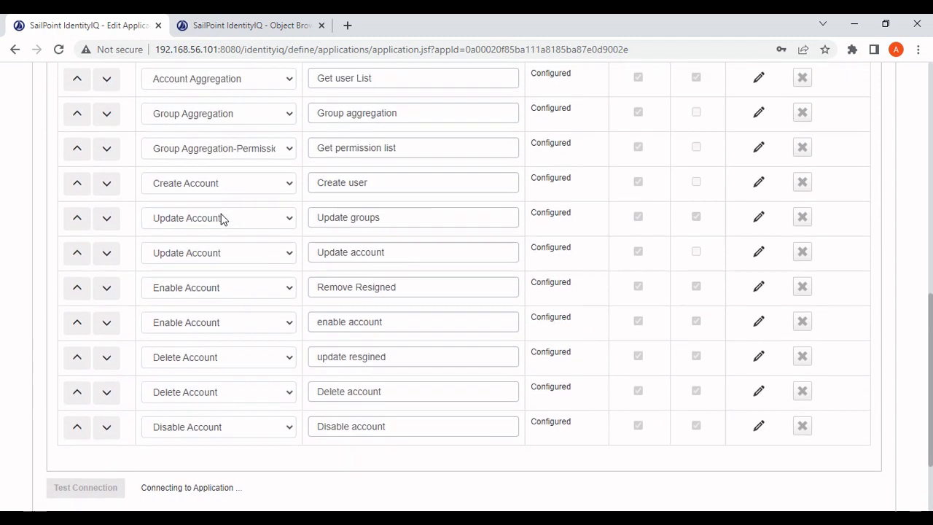
{"action": "scroll", "coordinate": [222, 219], "scroll_direction": "down", "scroll_amount": 2}
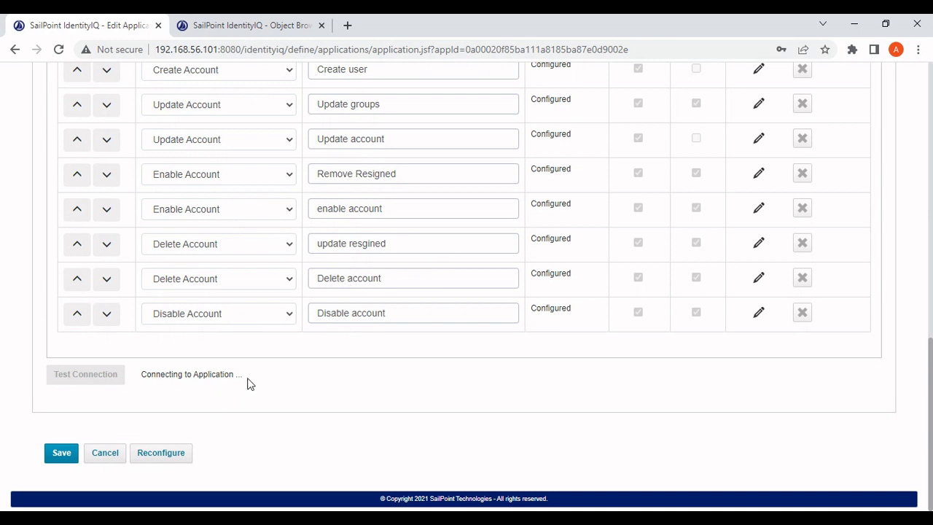
{"action": "scroll", "coordinate": [247, 384], "scroll_direction": "up", "scroll_amount": 1}
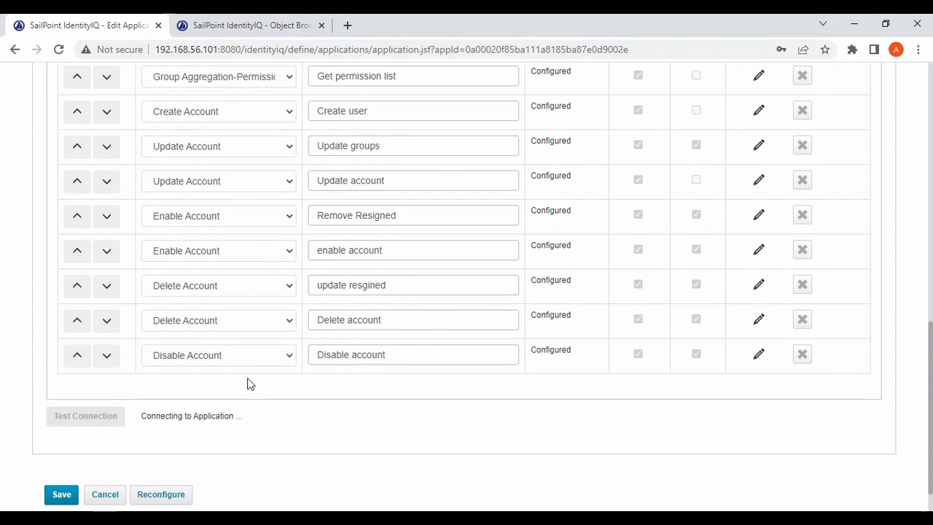
Look over the DocuSign general settings and connector operations, and check the result of the connection test.
{"action": "scroll", "coordinate": [248, 384], "scroll_direction": "up", "scroll_amount": 1}
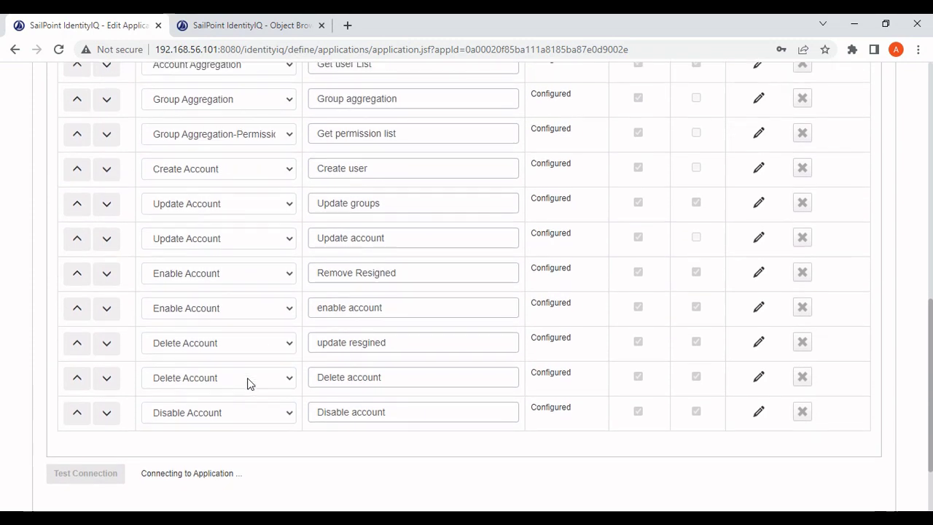
{"action": "scroll", "coordinate": [248, 384], "scroll_direction": "up", "scroll_amount": 10}
{"action": "scroll", "coordinate": [248, 385], "scroll_direction": "down", "scroll_amount": 1}
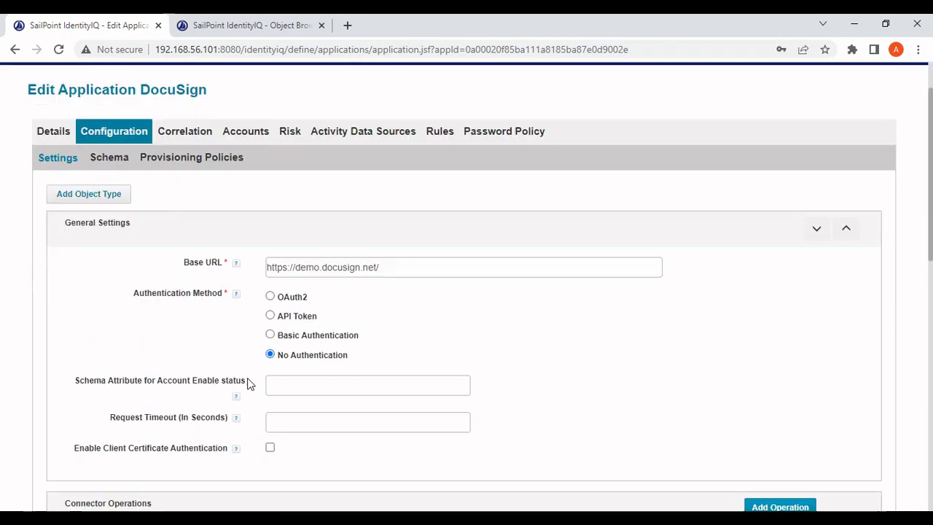
{"action": "scroll", "coordinate": [248, 384], "scroll_direction": "down", "scroll_amount": 10}
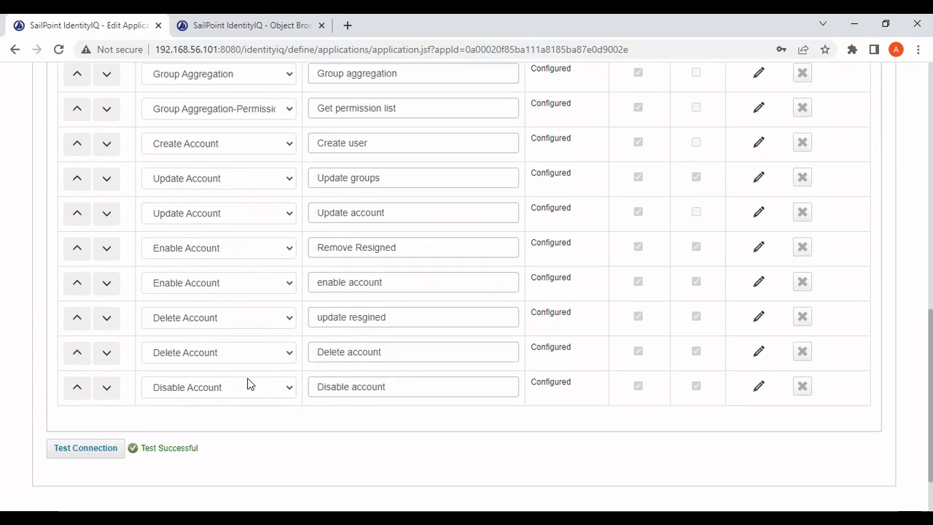
{"action": "scroll", "coordinate": [205, 452], "scroll_direction": "up", "scroll_amount": 15}
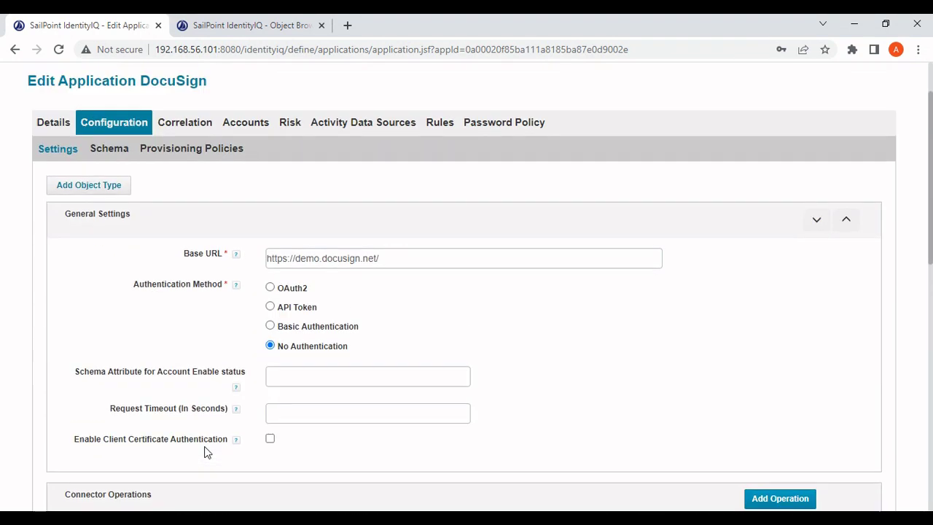
Open a CRM employee's identity from the Identity Warehouse.
{"action": "left_click", "coordinate": [191, 117]}
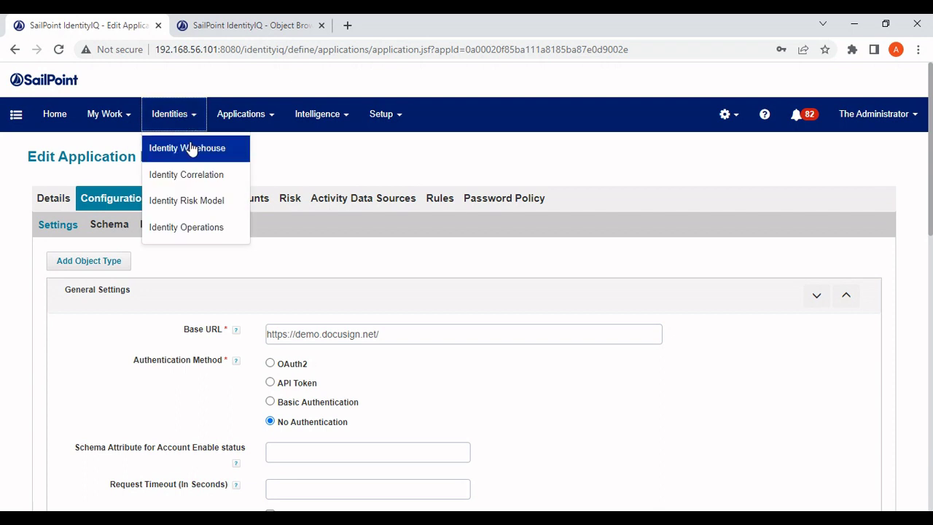
{"action": "left_click", "coordinate": [192, 148]}
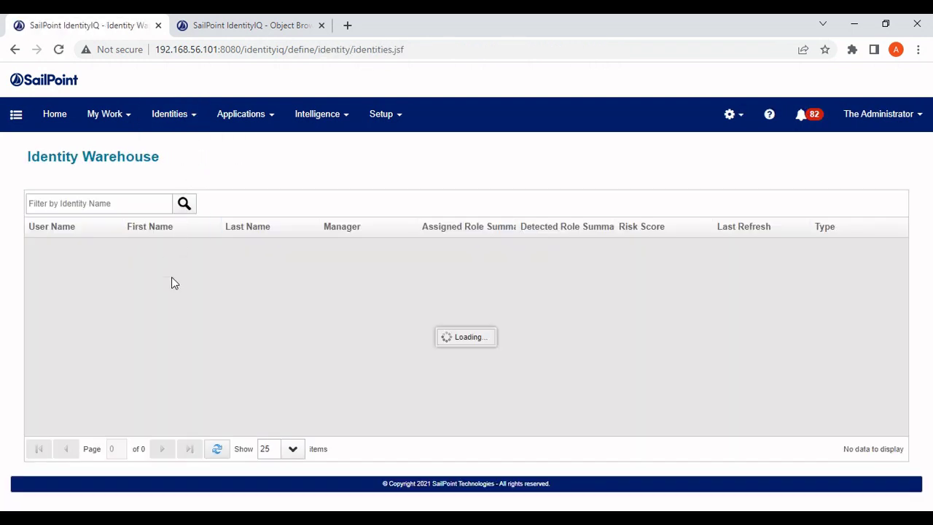
{"action": "scroll", "coordinate": [138, 350], "scroll_direction": "down", "scroll_amount": 1}
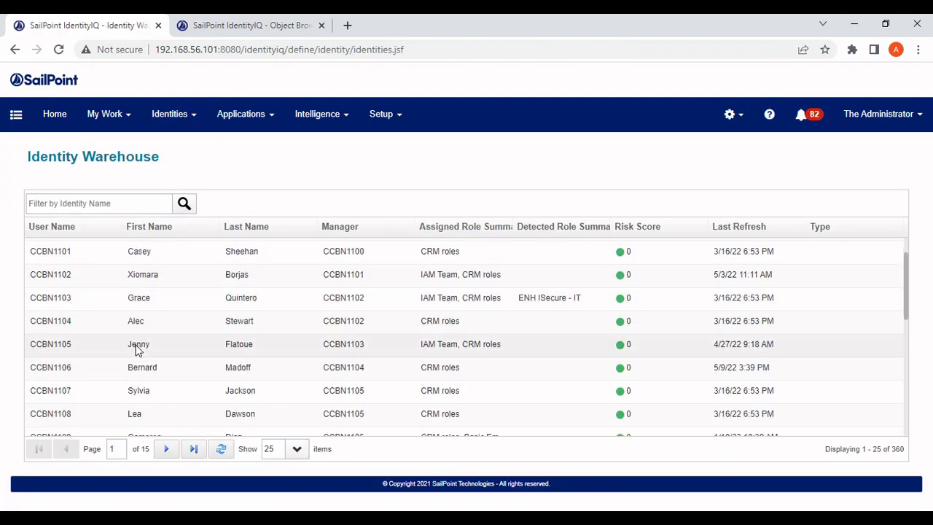
{"action": "scroll", "coordinate": [138, 350], "scroll_direction": "down", "scroll_amount": 3}
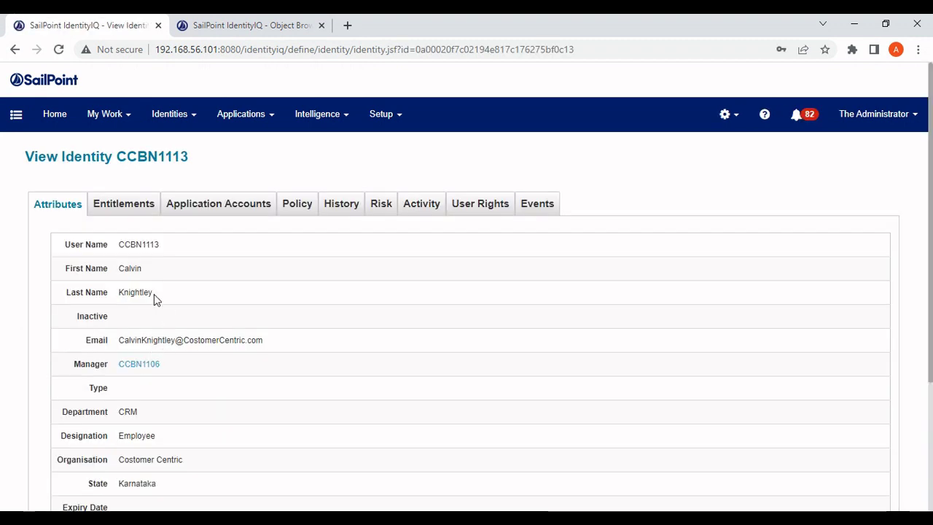
Copy the employee's user name from the identity attributes and view the identity's application accounts.
{"action": "double_click", "coordinate": [141, 245]}
{"action": "key", "text": "ctrl+c"}
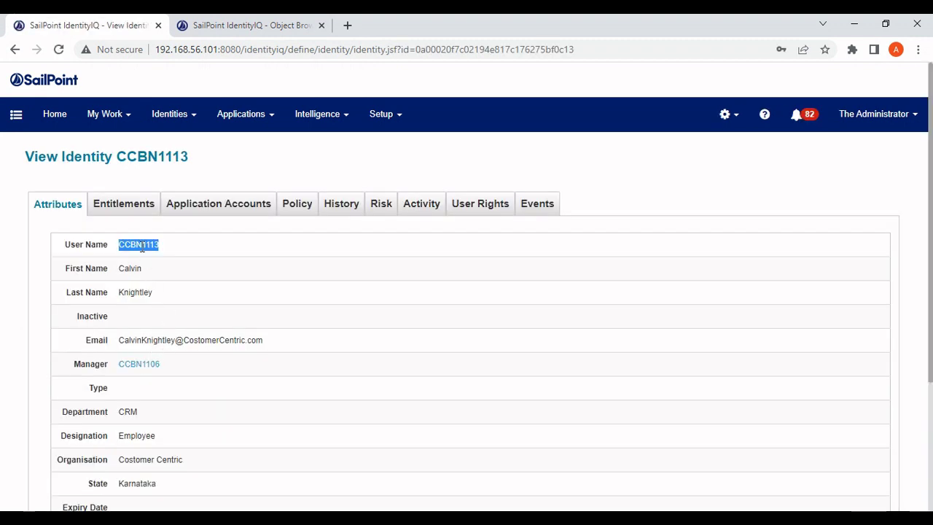
{"action": "left_click", "coordinate": [234, 212]}
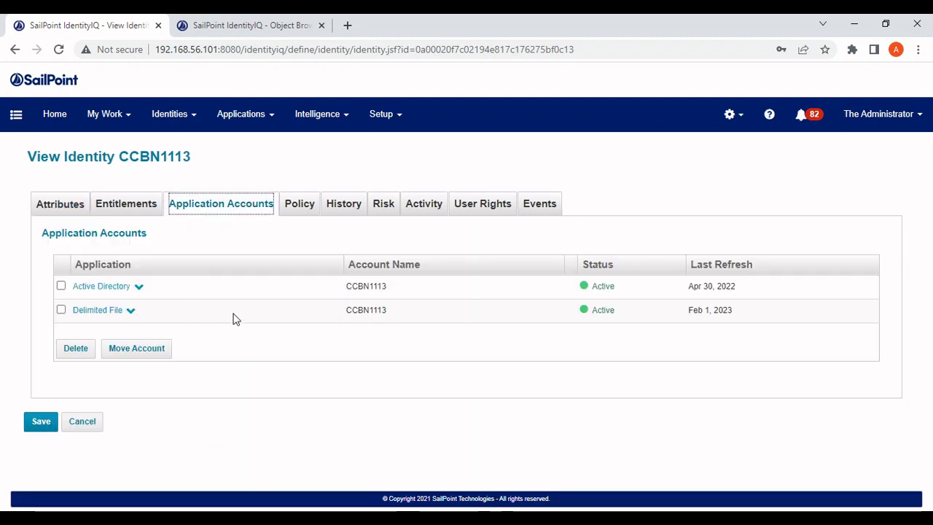
Start a DocuSign Access Request and select the identity matching the copied user name in the DocuSign Form.
{"action": "left_click", "coordinate": [13, 115]}
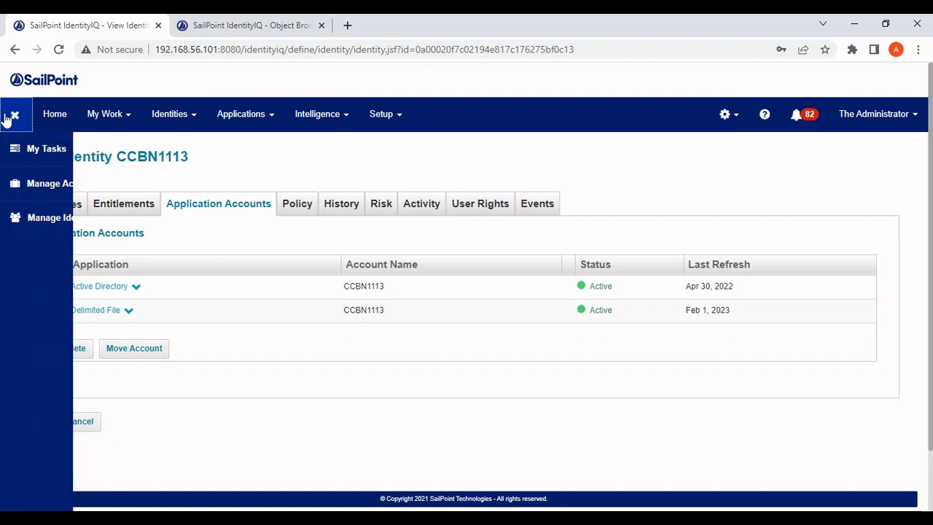
{"action": "left_click", "coordinate": [86, 186]}
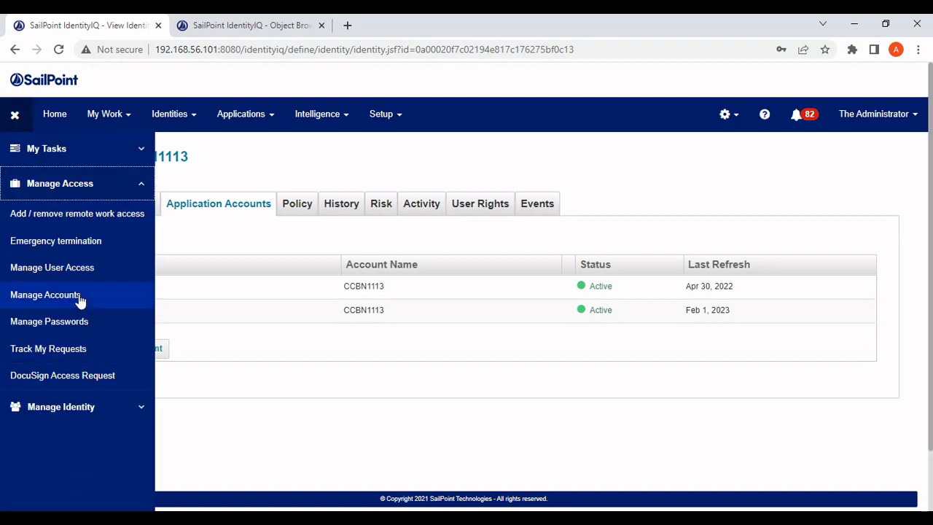
{"action": "left_click", "coordinate": [88, 377]}
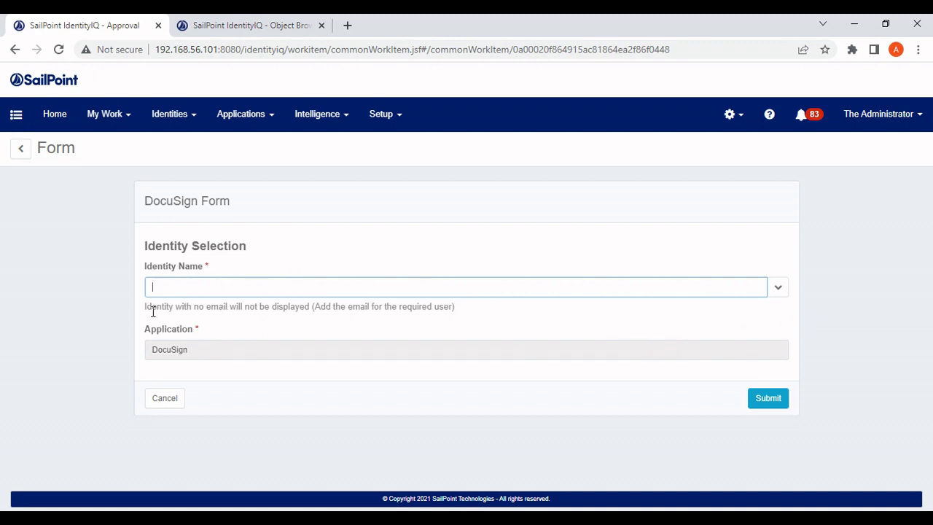
{"action": "left_click_drag", "start_coordinate": [147, 307], "coordinate": [312, 306]}
{"action": "left_click", "coordinate": [312, 307]}
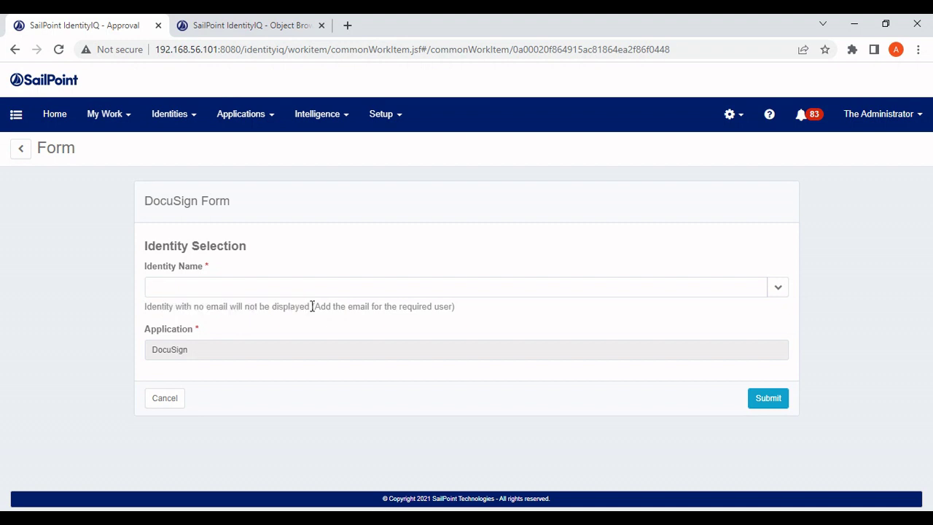
{"action": "left_click", "coordinate": [246, 291]}
{"action": "key", "text": "ctrl+v"}
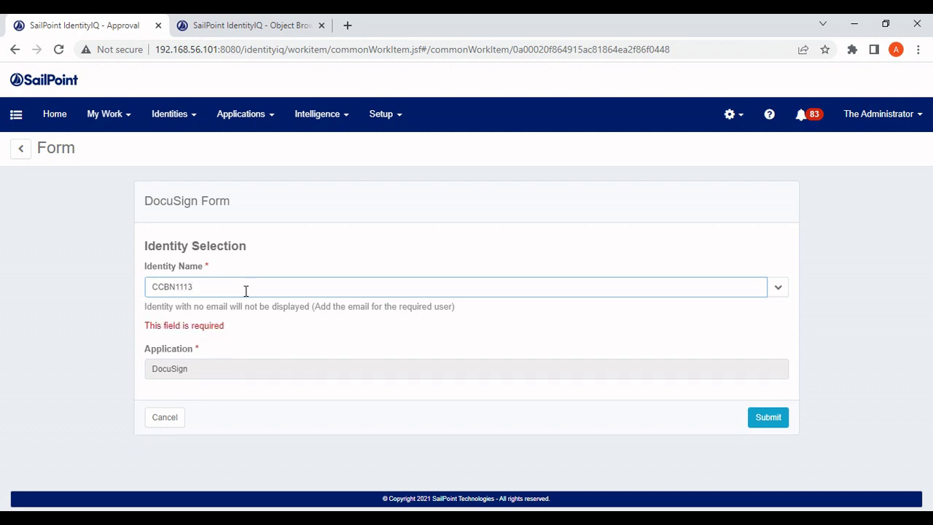
{"action": "left_click", "coordinate": [229, 333]}
Review the form's user details and add the group "CREDIT : Letter Of Guarantee (LOG) Issuance".
{"action": "scroll", "coordinate": [229, 331], "scroll_direction": "down", "scroll_amount": 1}
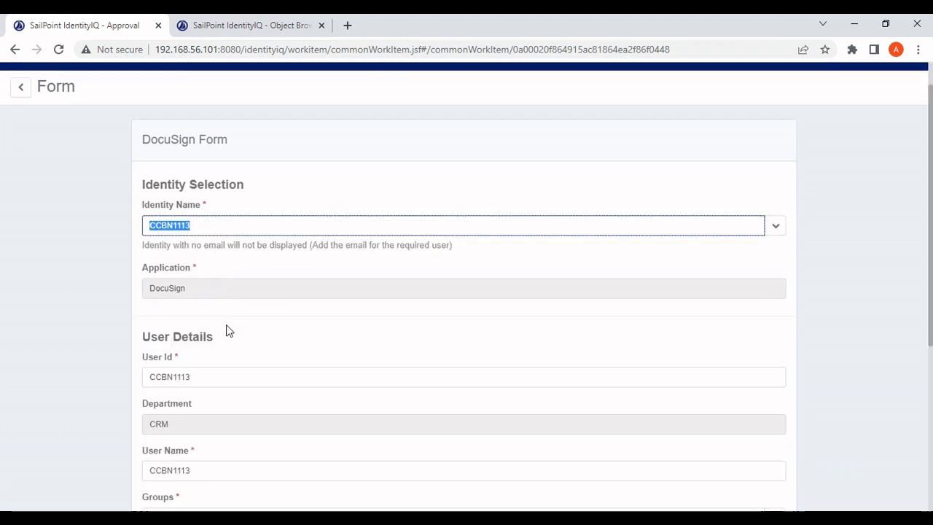
{"action": "scroll", "coordinate": [226, 330], "scroll_direction": "down", "scroll_amount": 2}
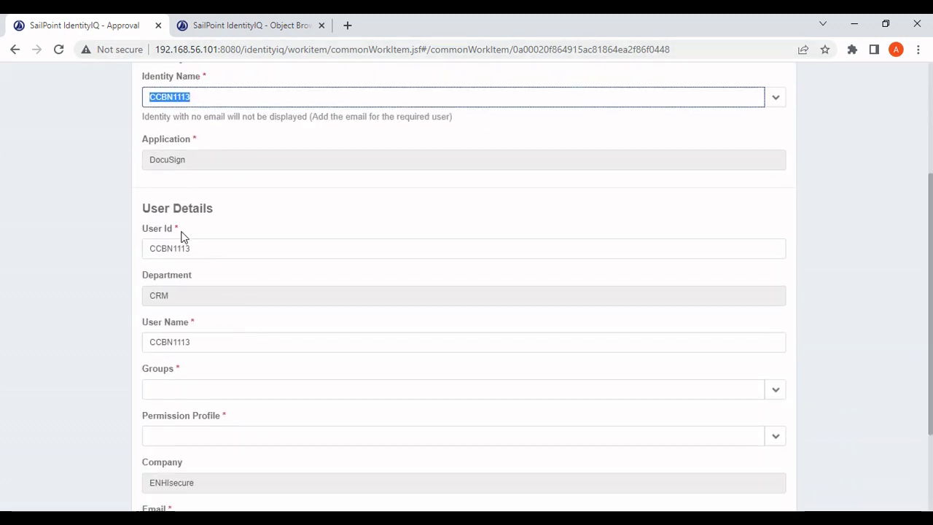
{"action": "left_click_drag", "start_coordinate": [144, 205], "coordinate": [228, 208]}
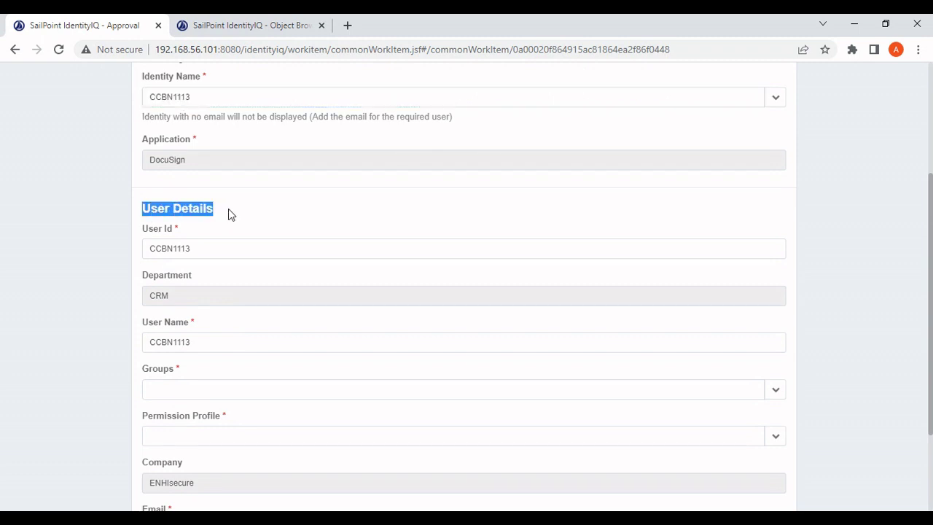
{"action": "left_click", "coordinate": [229, 209]}
{"action": "scroll", "coordinate": [228, 208], "scroll_direction": "down", "scroll_amount": 2}
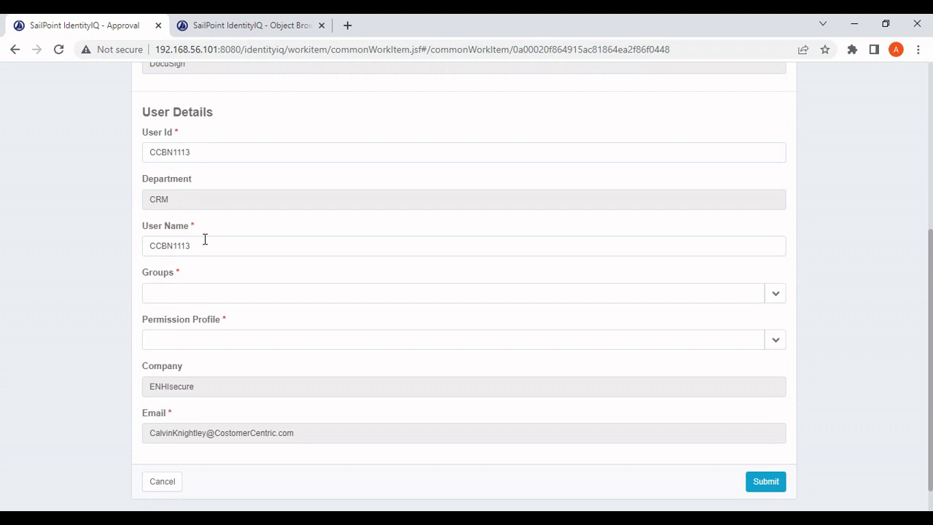
{"action": "scroll", "coordinate": [411, 175], "scroll_direction": "down", "scroll_amount": 1}
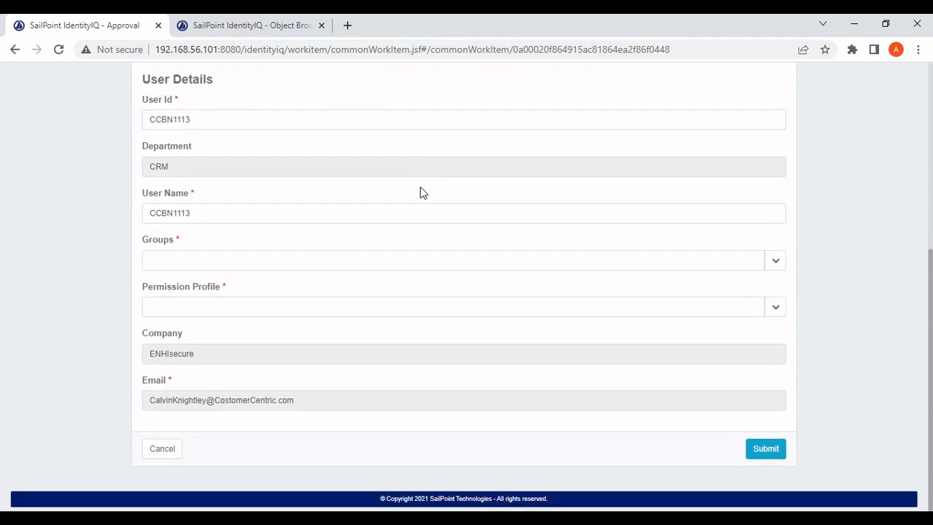
{"action": "left_click", "coordinate": [777, 261]}
{"action": "scroll", "coordinate": [724, 332], "scroll_direction": "down", "scroll_amount": 1}
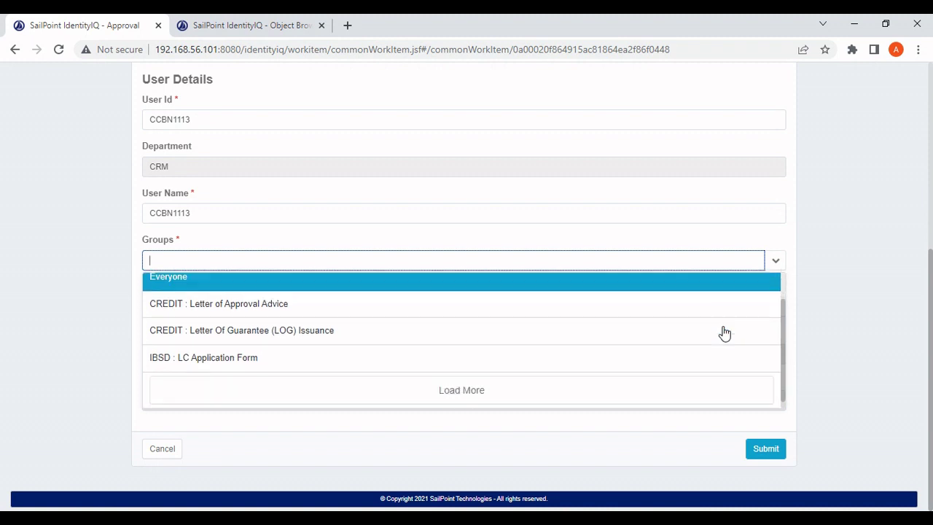
{"action": "left_click", "coordinate": [682, 343]}
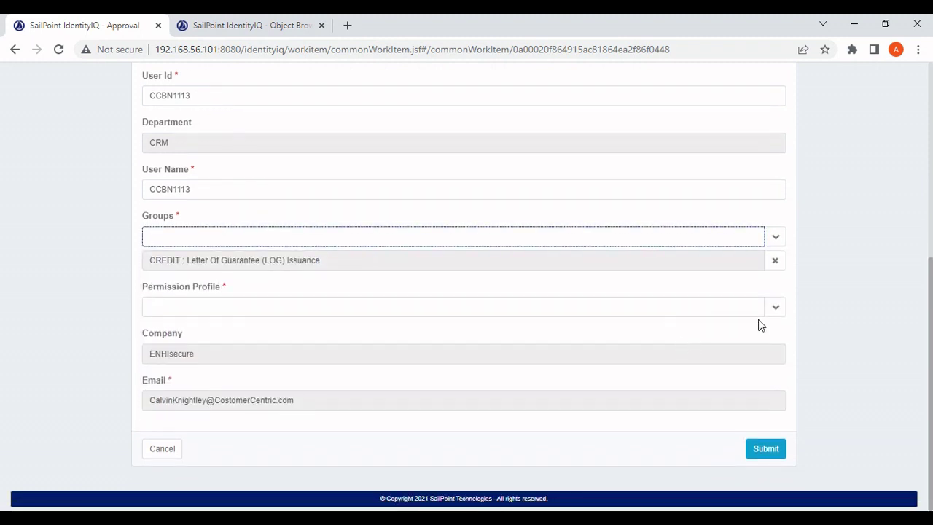
Set the permission profile to DocuSign Viewer and submit the DocuSign Form.
{"action": "left_click", "coordinate": [775, 310]}
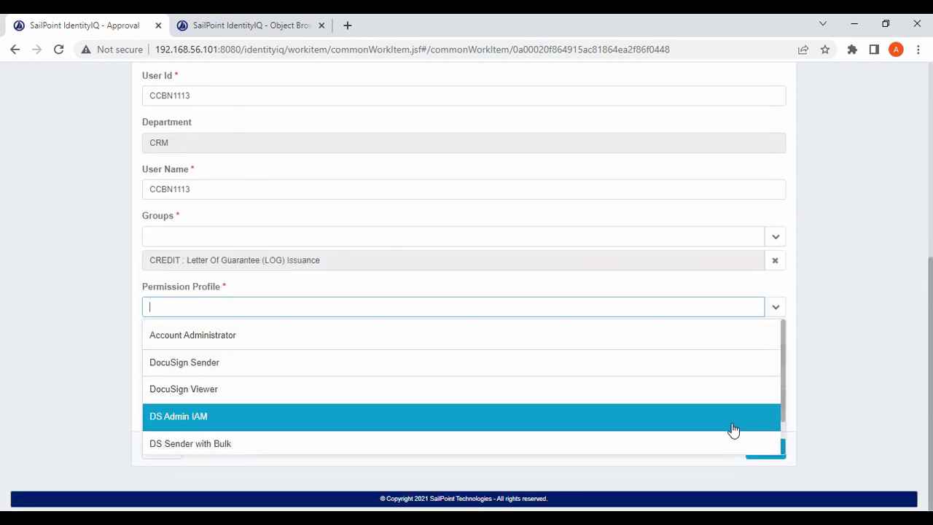
{"action": "left_click", "coordinate": [715, 401]}
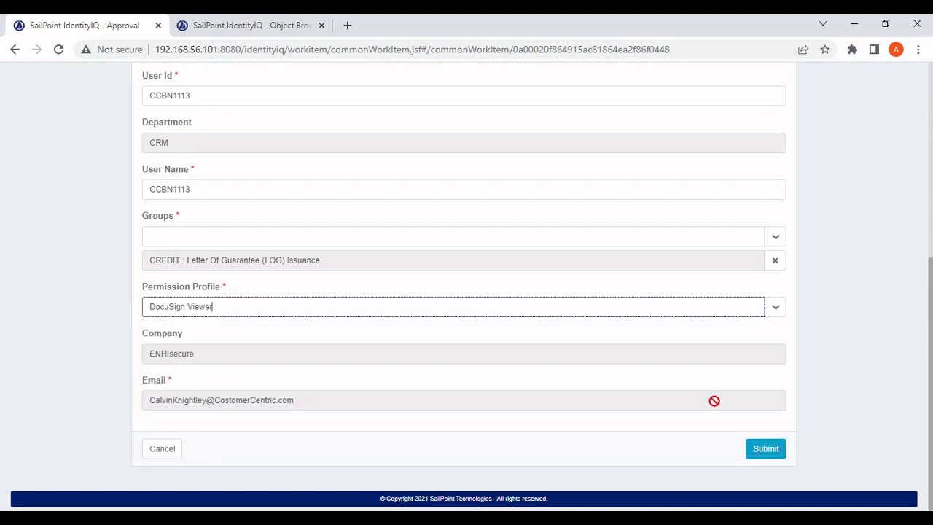
{"action": "left_click", "coordinate": [766, 449]}
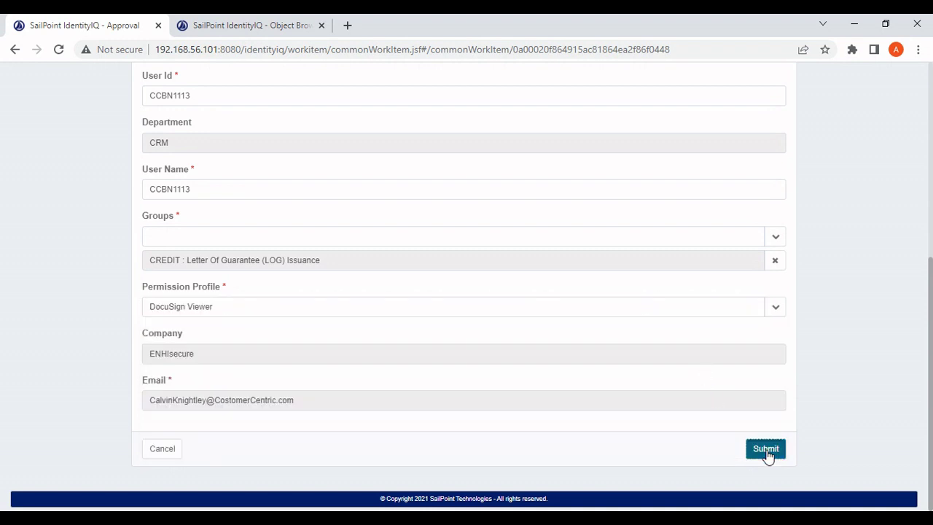
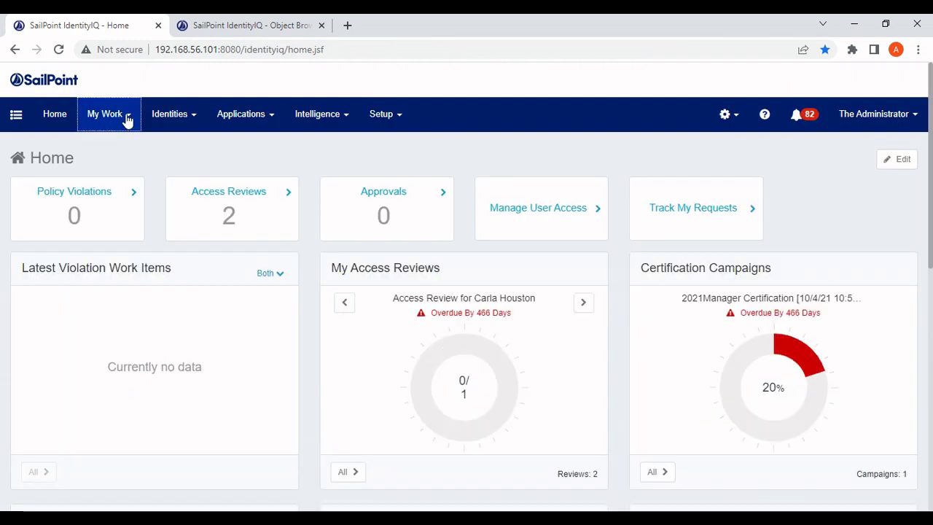
View the work items list and check the status of the submitted DocuSign request in Access Requests.
{"action": "left_click", "coordinate": [125, 116]}
{"action": "left_click", "coordinate": [133, 231]}
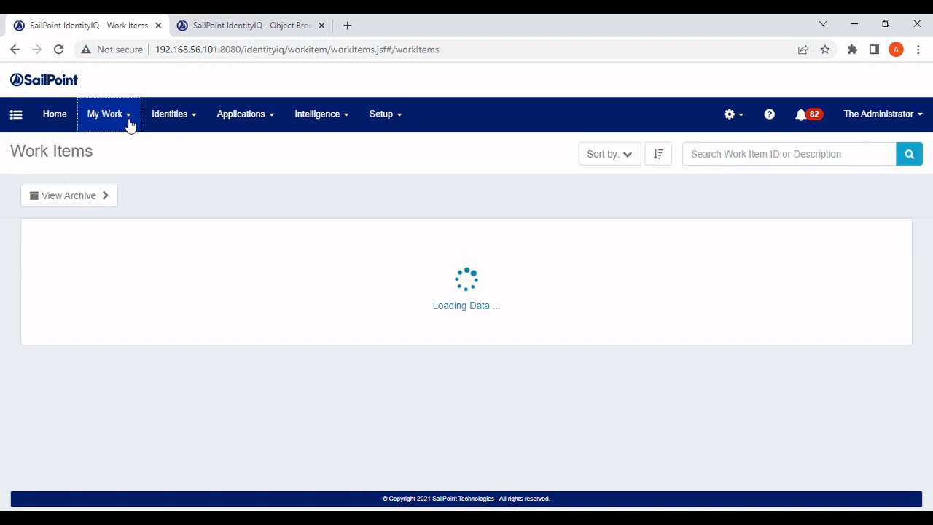
{"action": "left_click", "coordinate": [129, 125]}
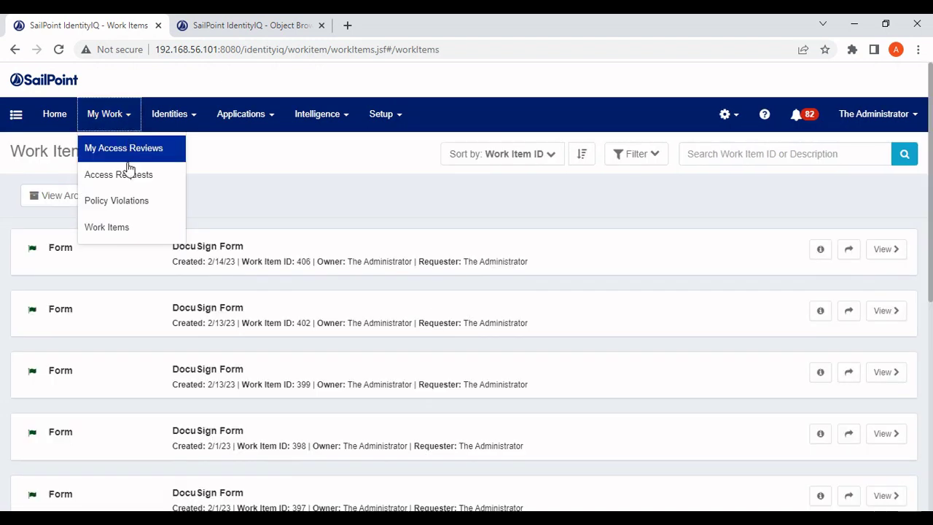
{"action": "left_click", "coordinate": [128, 176]}
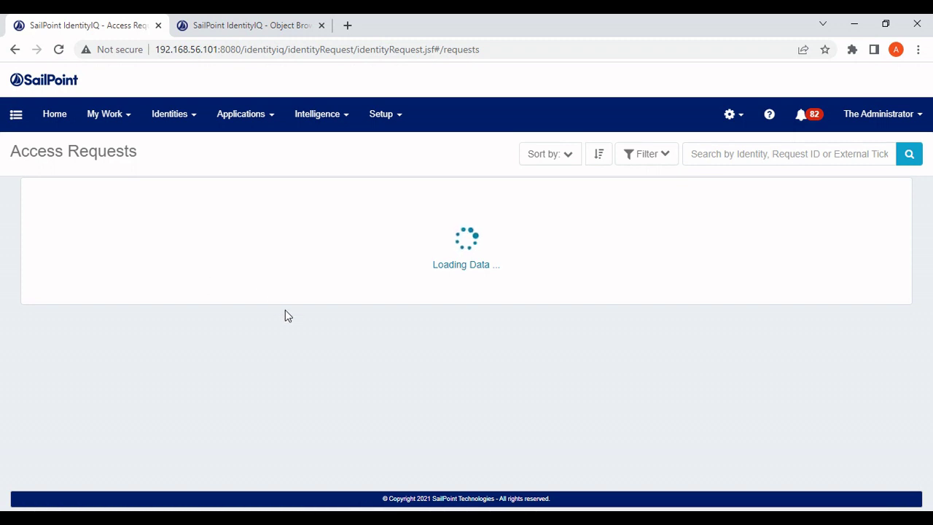
{"action": "scroll", "coordinate": [285, 313], "scroll_direction": "down", "scroll_amount": 1}
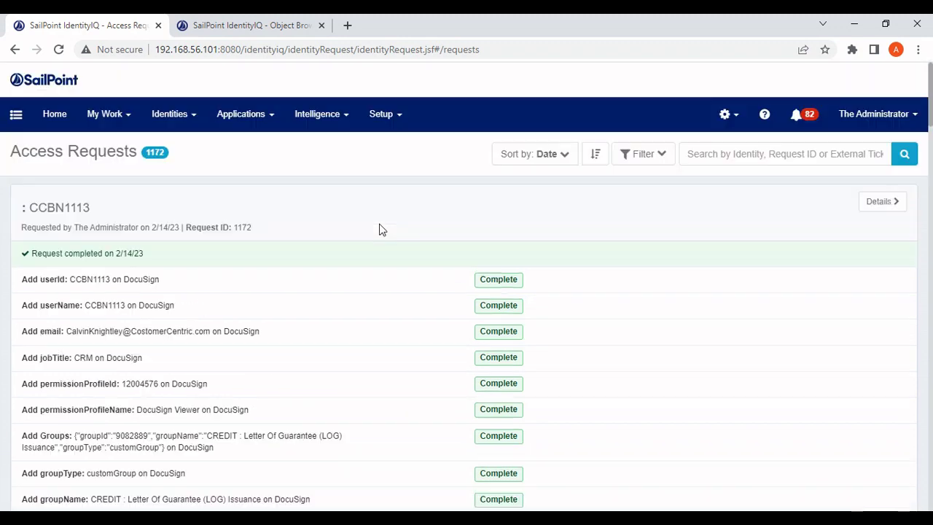
{"action": "scroll", "coordinate": [383, 229], "scroll_direction": "up", "scroll_amount": 1}
Filter the Identity Warehouse by the employee's user name and open the matching identity.
{"action": "mouse_move", "coordinate": [195, 122]}
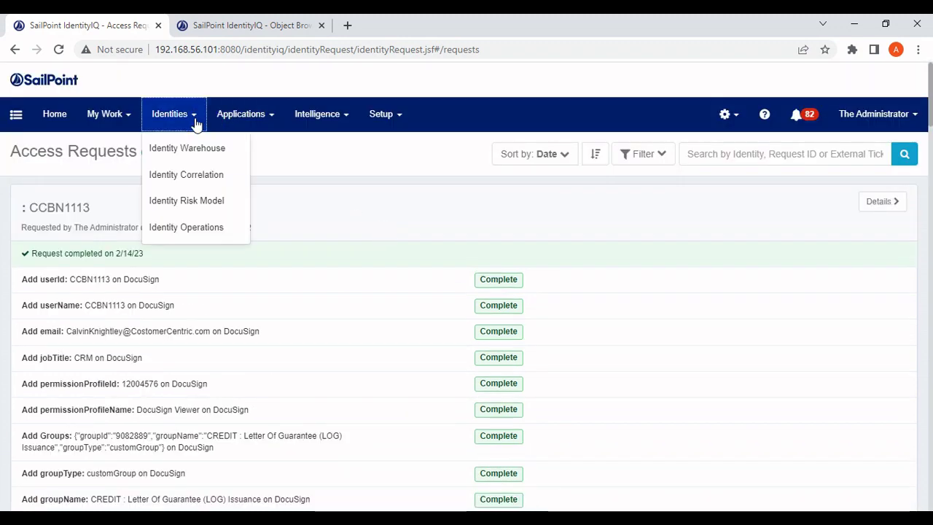
{"action": "left_click", "coordinate": [199, 151]}
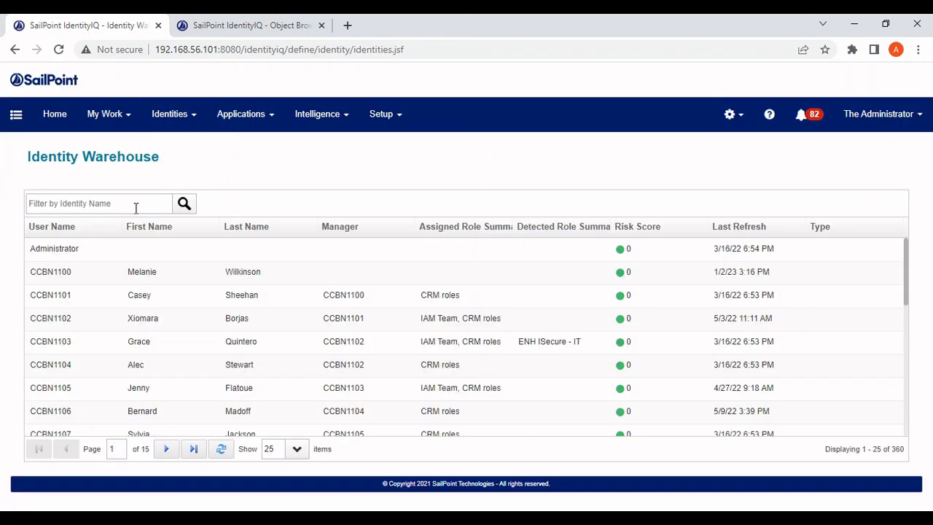
{"action": "left_click", "coordinate": [136, 207]}
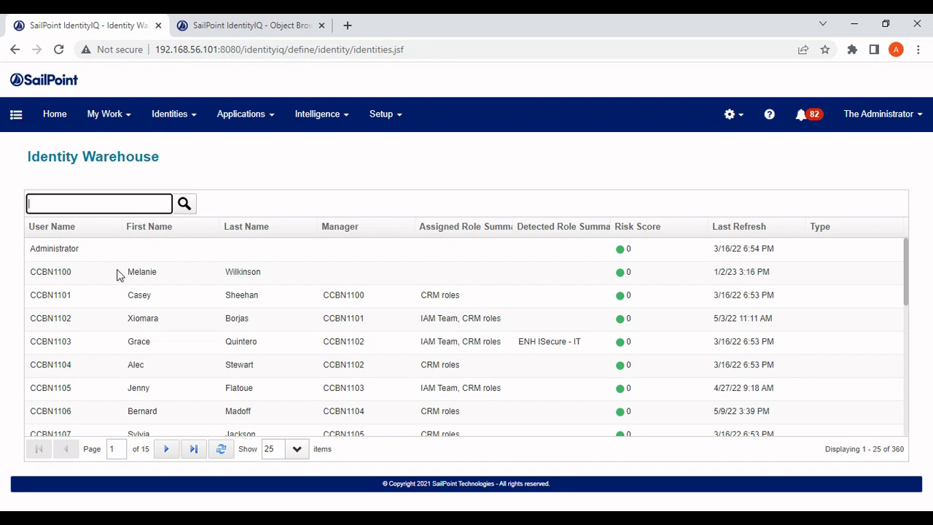
{"action": "type", "text": "CCBN1113"}
{"action": "key", "text": "Return"}
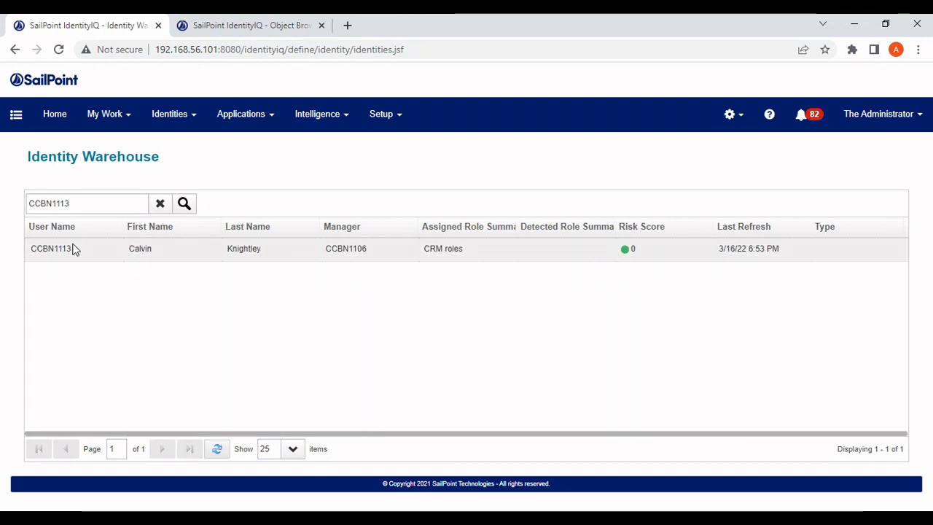
{"action": "left_click", "coordinate": [73, 248]}
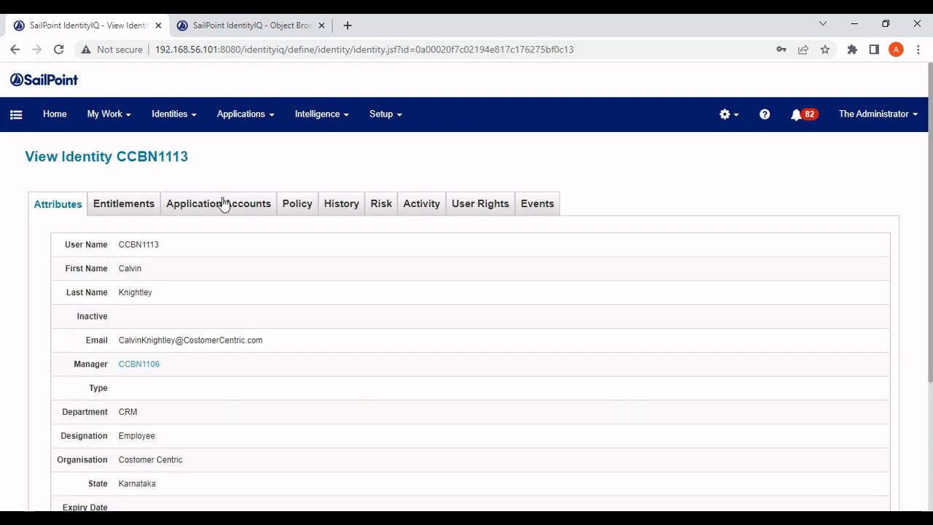
Examine the details of the employee's DocuSign account among the identity's application accounts.
{"action": "left_click", "coordinate": [226, 203]}
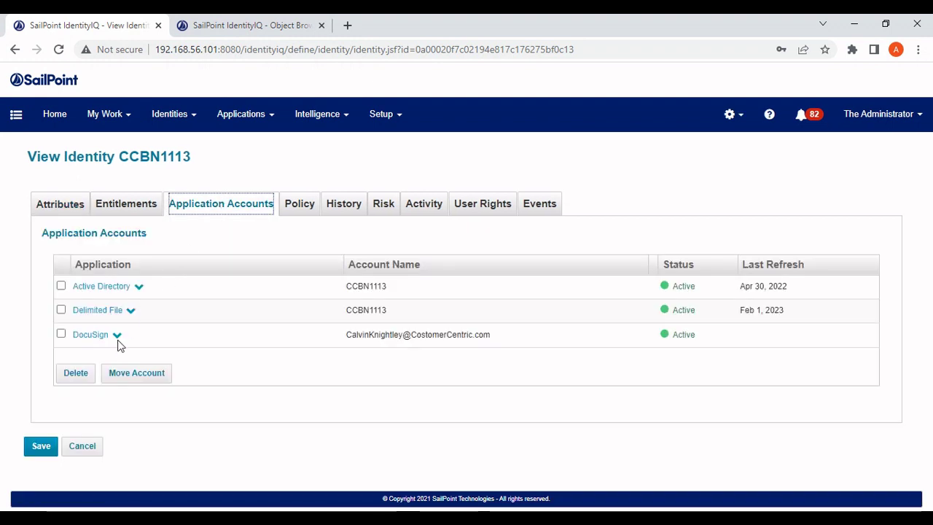
{"action": "left_click", "coordinate": [116, 334]}
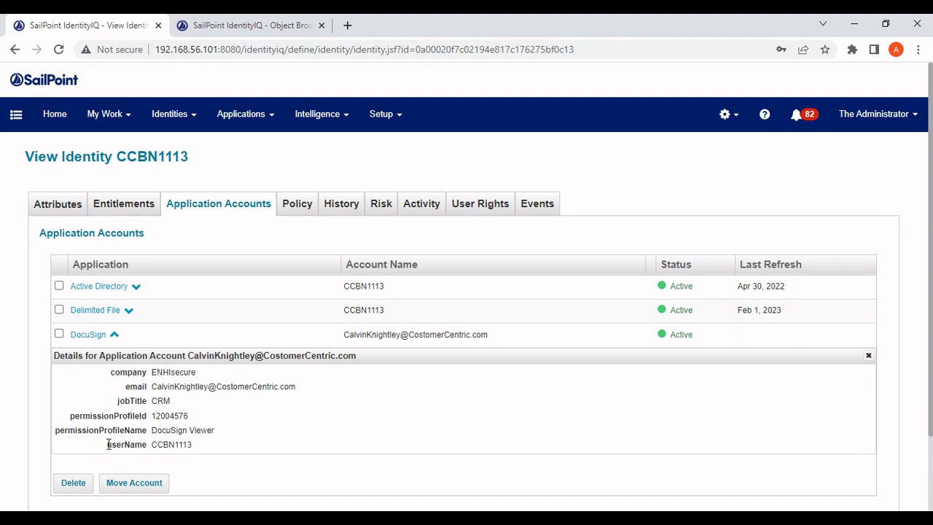
Filter the task list by "doc" and execute the DocuSign Account aggregation task in the background.
{"action": "left_click", "coordinate": [398, 116]}
{"action": "left_click", "coordinate": [398, 276]}
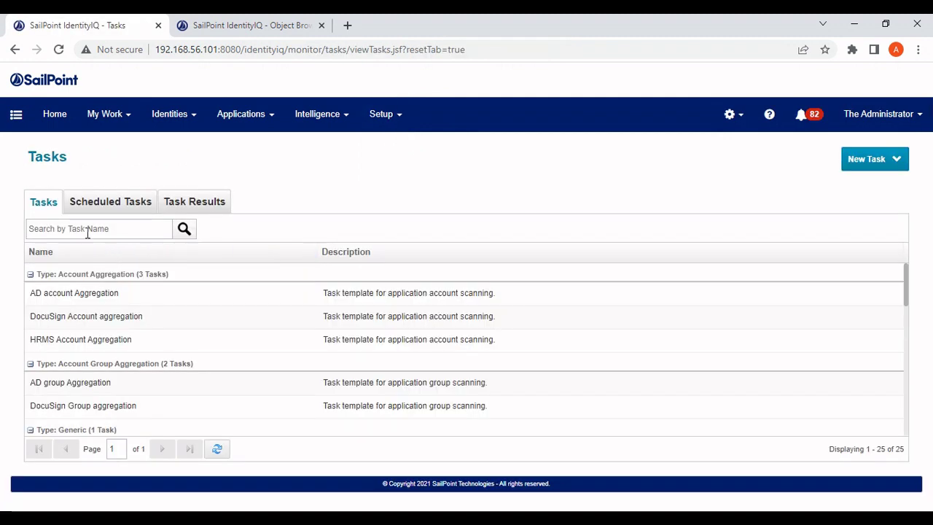
{"action": "left_click", "coordinate": [88, 231]}
{"action": "type", "text": "do"}
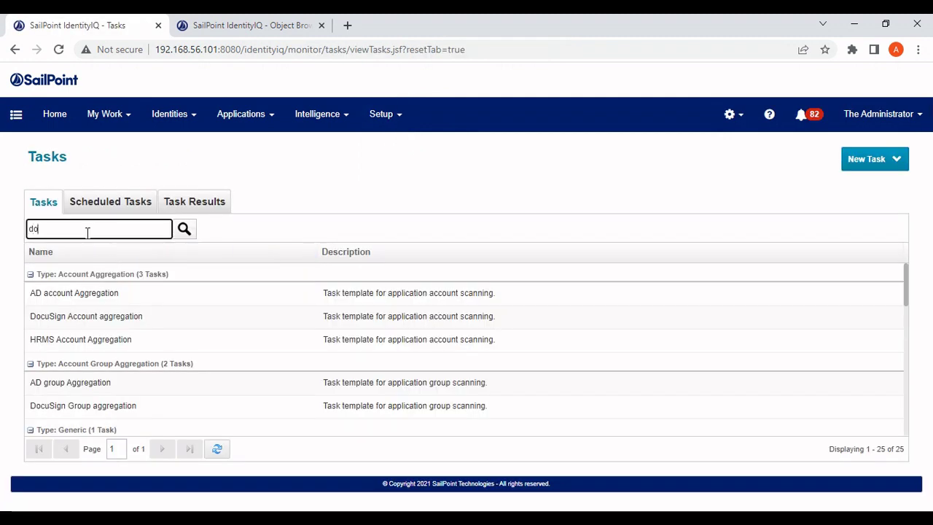
{"action": "type", "text": "c"}
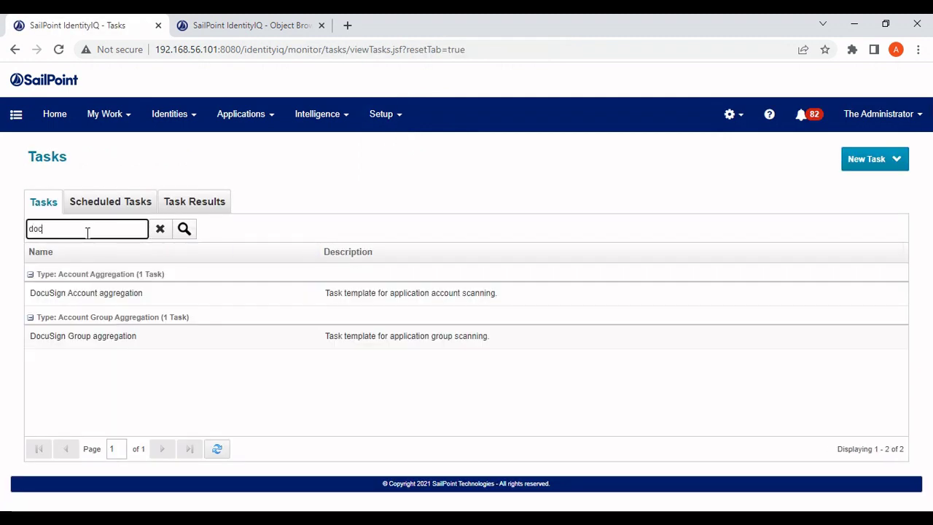
{"action": "left_click", "coordinate": [99, 296]}
{"action": "left_click", "coordinate": [155, 350]}
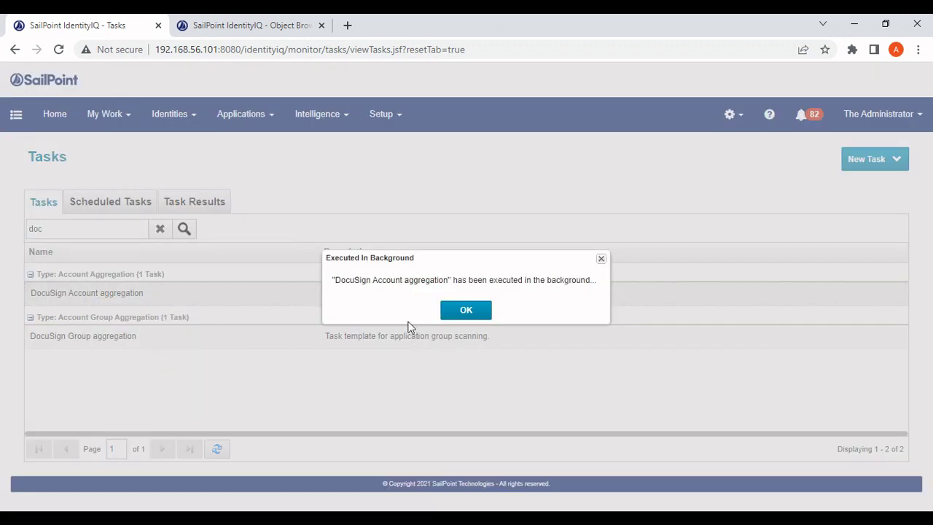
{"action": "left_click", "coordinate": [473, 313]}
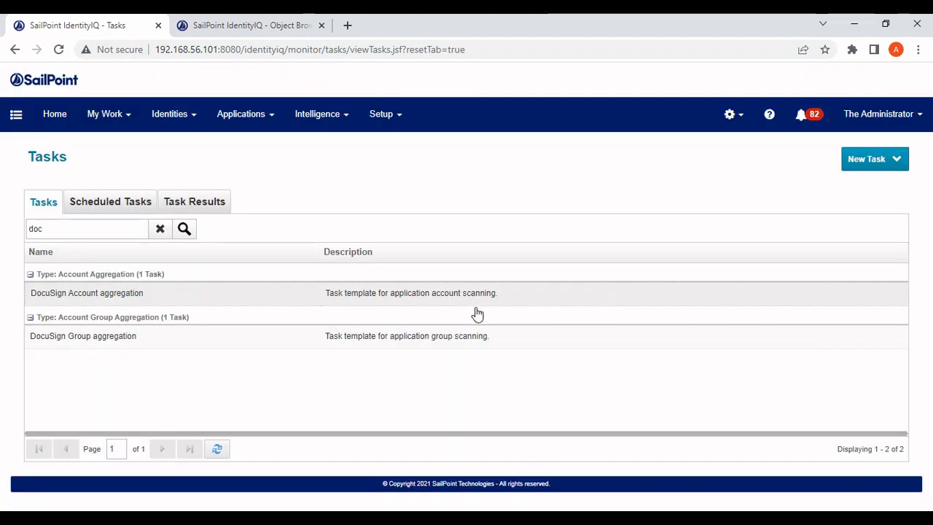
Search the task results for "doc" and open the DocuSign Account aggregation result.
{"action": "left_click", "coordinate": [188, 204]}
{"action": "left_click", "coordinate": [127, 231]}
{"action": "type", "text": "do"}
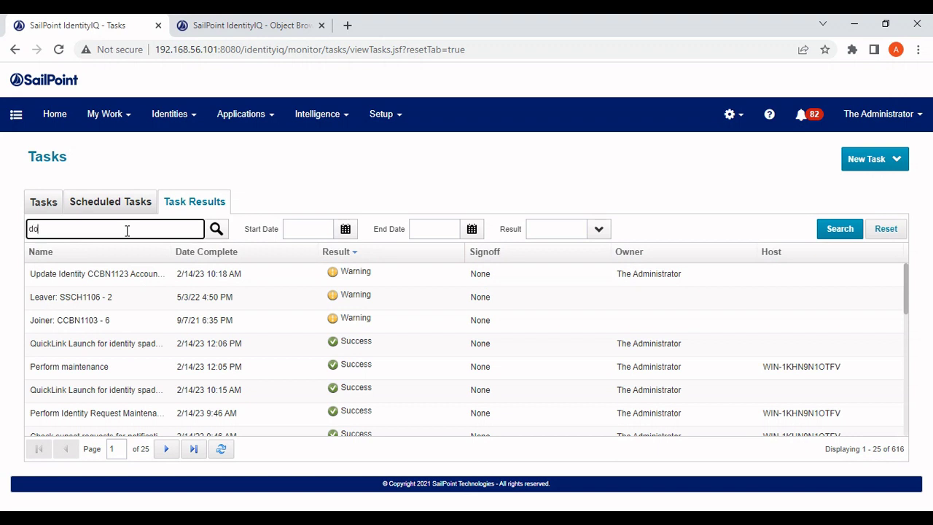
{"action": "type", "text": "c"}
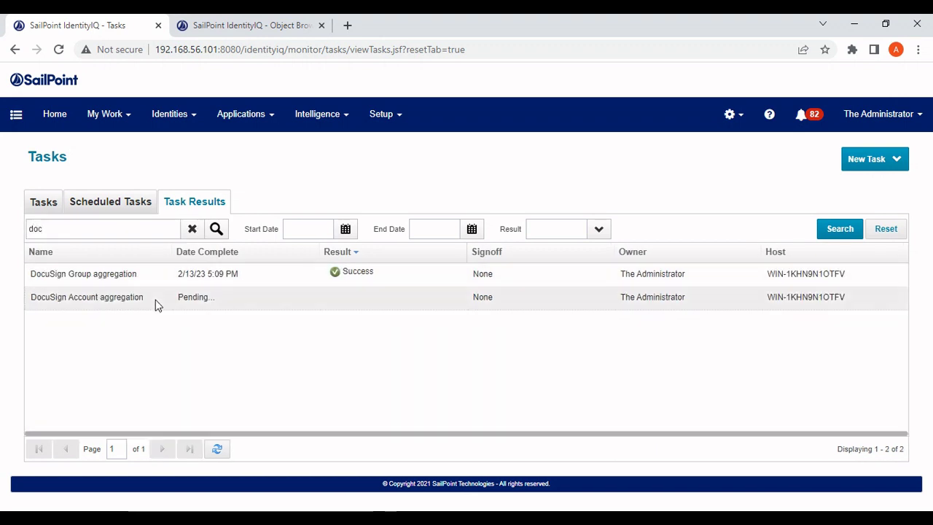
{"action": "left_click", "coordinate": [155, 299]}
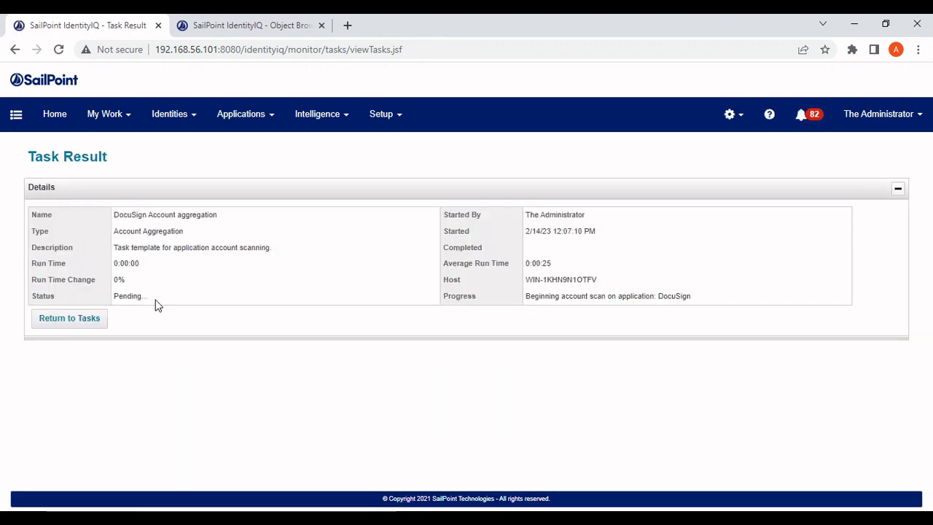
Reload the DocuSign Account aggregation result until the task finishes, and check its status and messages.
{"action": "left_click", "coordinate": [58, 48]}
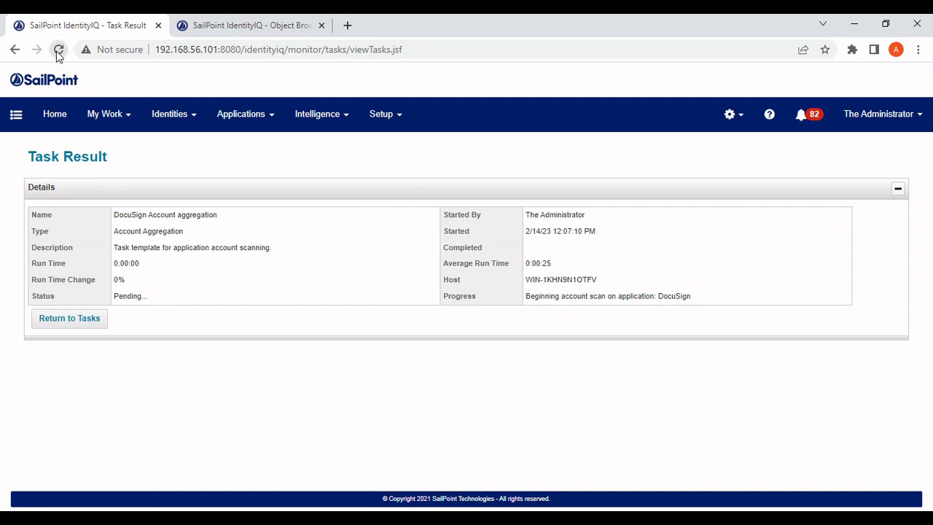
{"action": "left_click", "coordinate": [519, 154]}
{"action": "left_click", "coordinate": [59, 49]}
{"action": "left_click", "coordinate": [516, 152]}
{"action": "left_click", "coordinate": [59, 49]}
{"action": "left_click", "coordinate": [546, 154]}
{"action": "left_click", "coordinate": [58, 49]}
{"action": "left_click", "coordinate": [536, 154]}
{"action": "left_click", "coordinate": [61, 48]}
{"action": "left_click", "coordinate": [520, 150]}
{"action": "scroll", "coordinate": [368, 279], "scroll_direction": "down", "scroll_amount": 1}
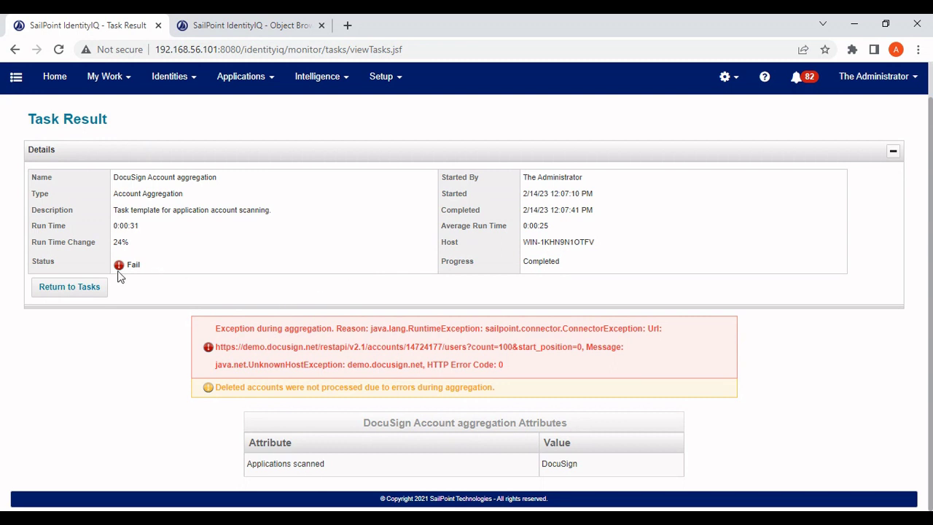
Return to the tasks, filter them by "doc" and execute DocuSign Account aggregation in the background again.
{"action": "left_click", "coordinate": [69, 287]}
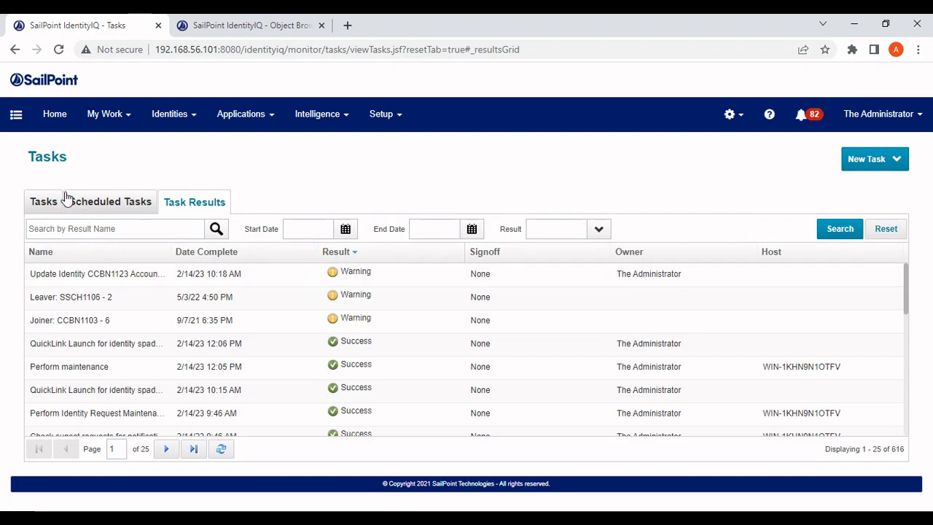
{"action": "left_click", "coordinate": [58, 201]}
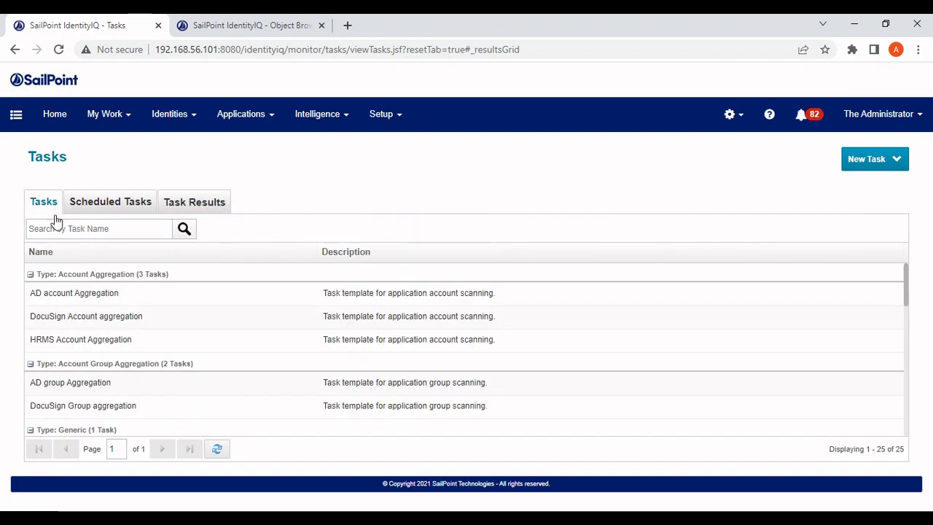
{"action": "left_click", "coordinate": [54, 226]}
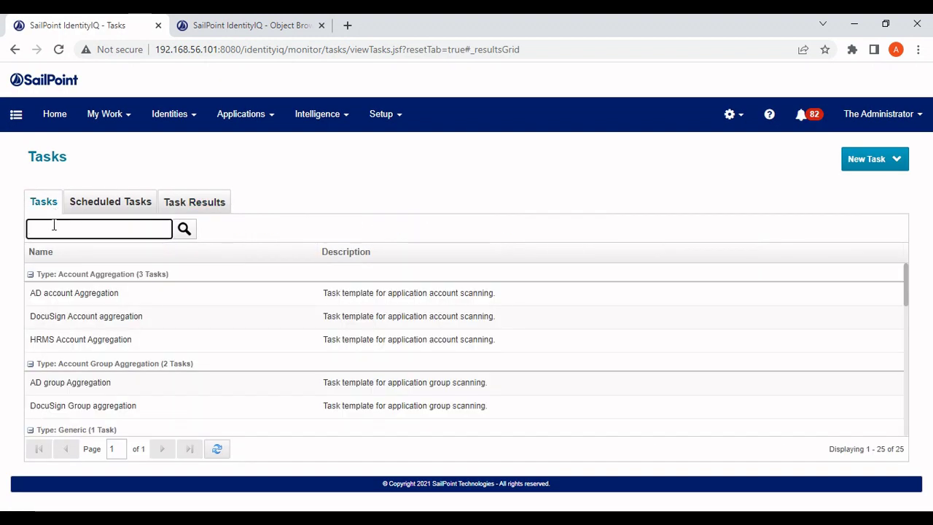
{"action": "key", "text": "Return"}
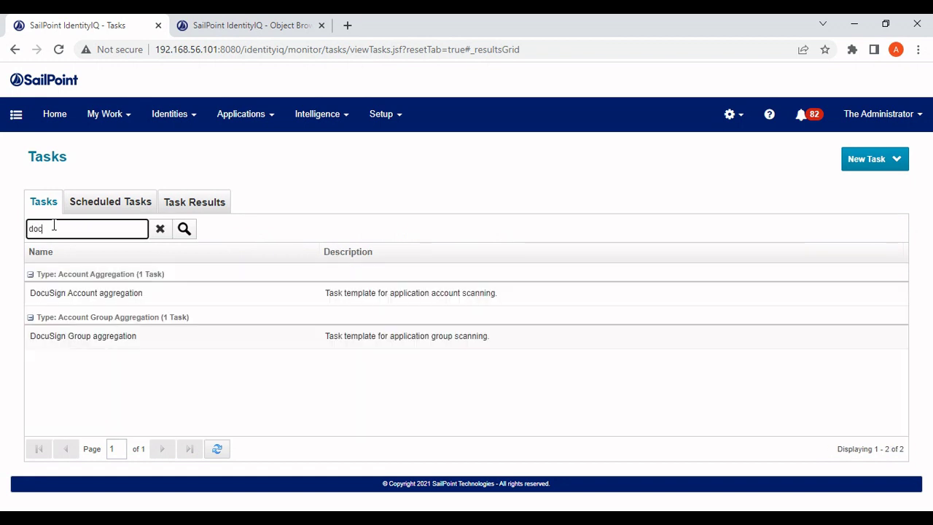
{"action": "right_click", "coordinate": [81, 295]}
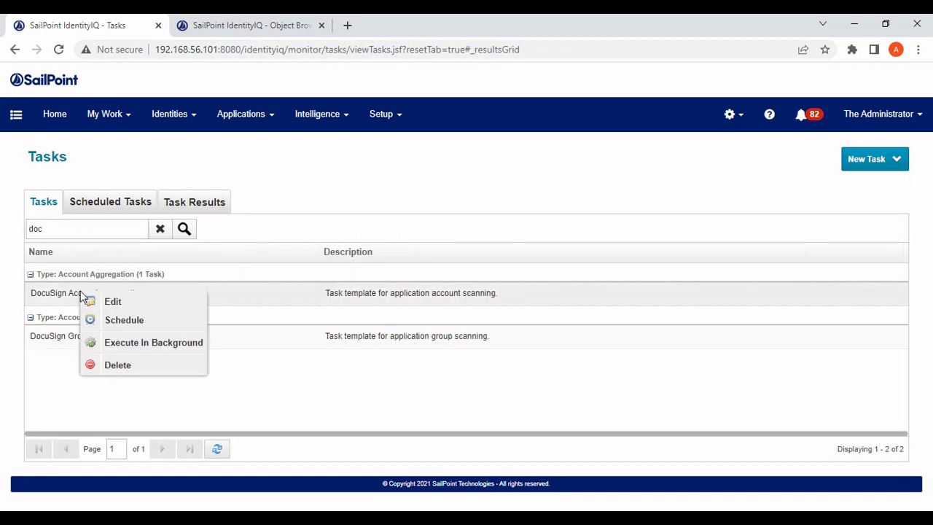
{"action": "left_click", "coordinate": [135, 342]}
{"action": "left_click", "coordinate": [464, 311]}
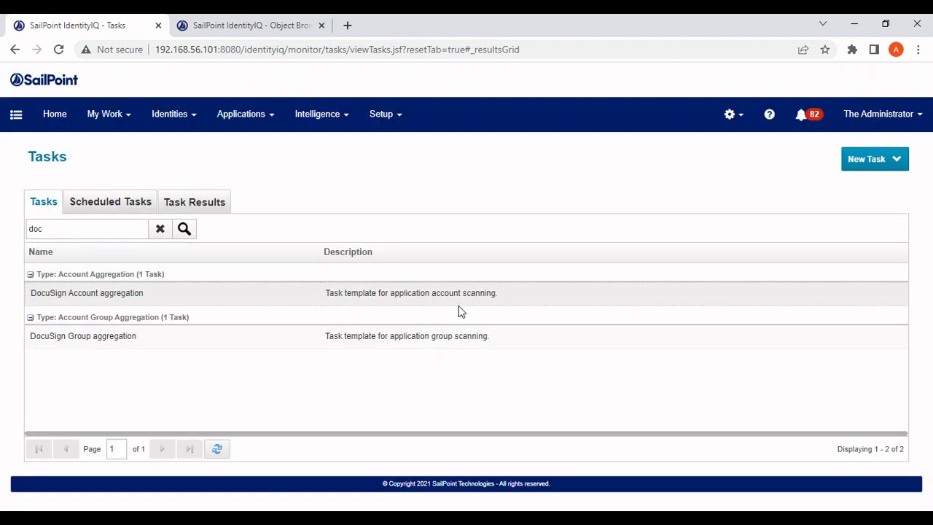
Find the rerun's result by searching the task results for "doc" and open the DocuSign Account aggregation entry.
{"action": "left_click", "coordinate": [210, 202]}
{"action": "left_click", "coordinate": [147, 230]}
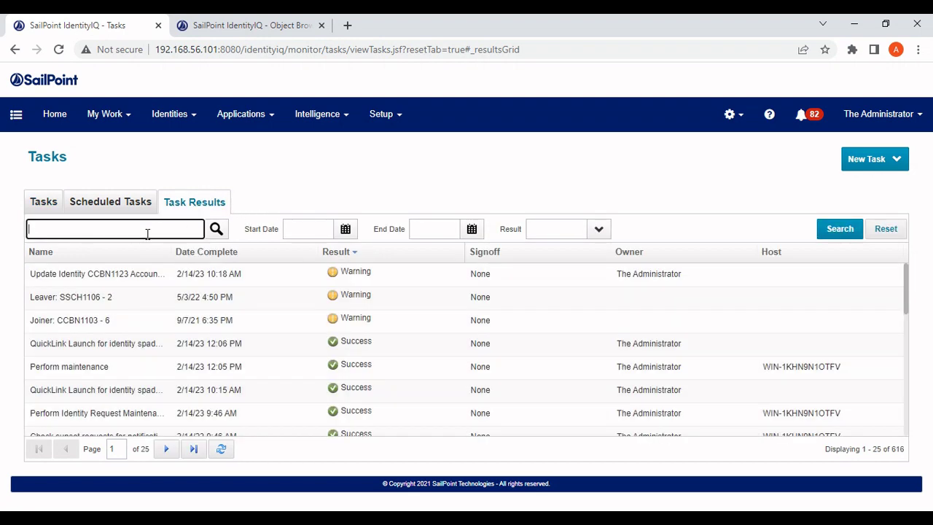
{"action": "type", "text": "doc"}
{"action": "key", "text": "Return"}
{"action": "left_click", "coordinate": [158, 310]}
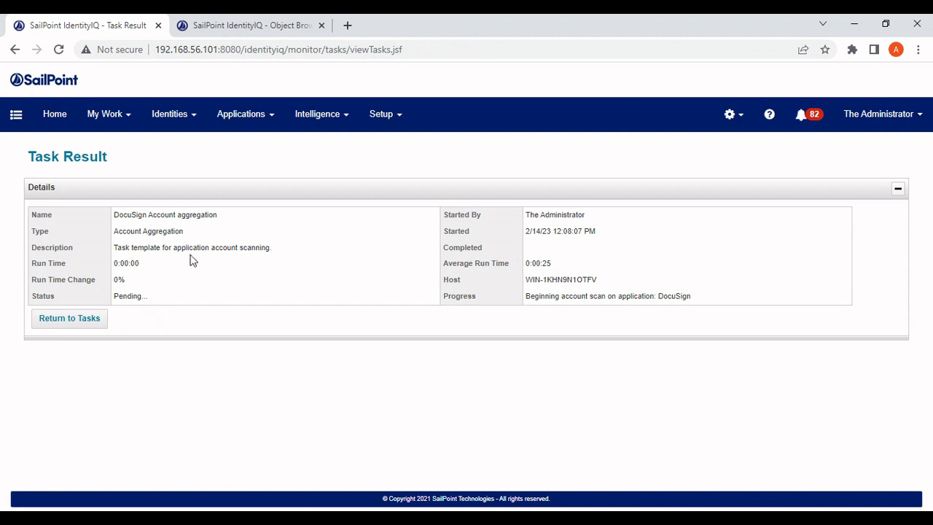
Keep reloading the rerun's task result until it completes, and review its status and aggregation attributes.
{"action": "left_click", "coordinate": [58, 48]}
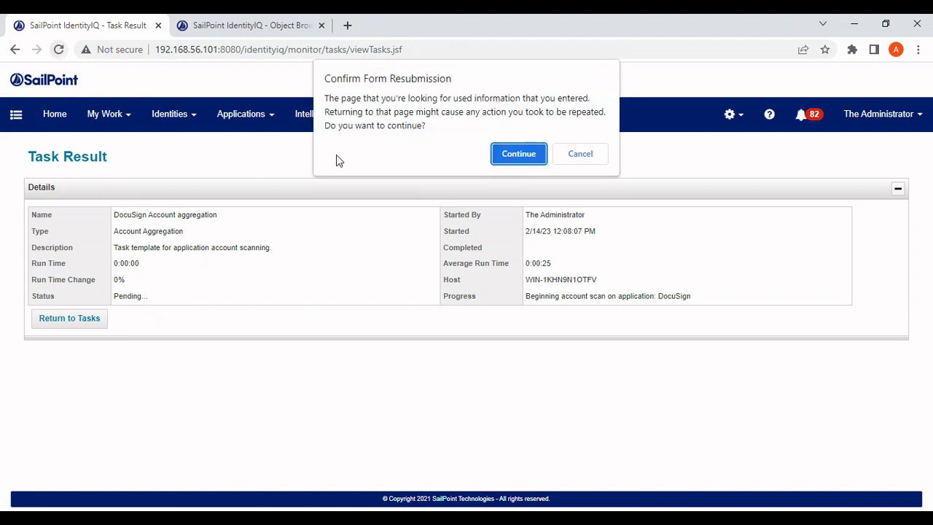
{"action": "left_click", "coordinate": [530, 164]}
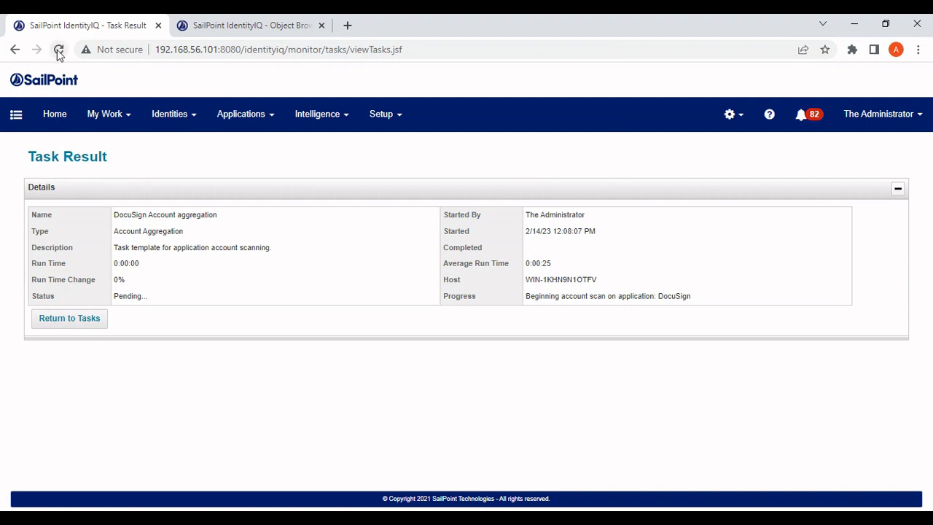
{"action": "left_click", "coordinate": [58, 50]}
{"action": "left_click", "coordinate": [519, 154]}
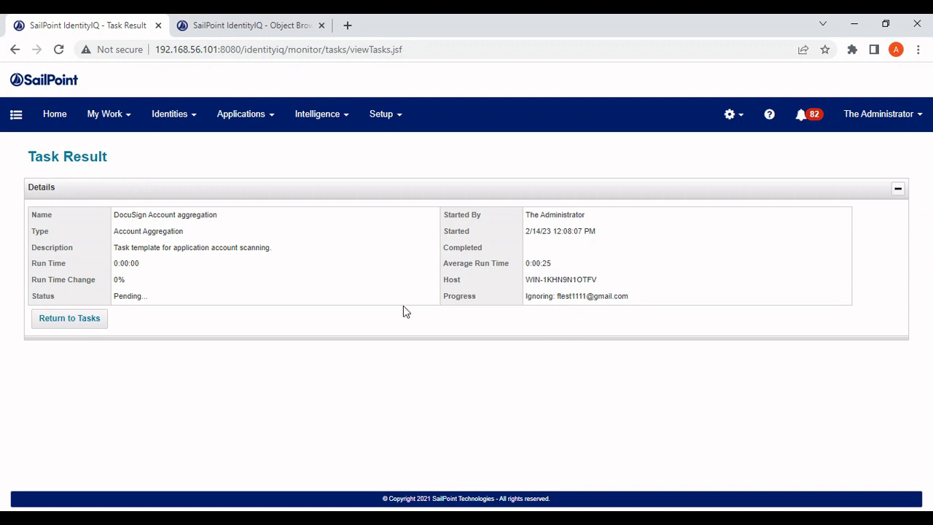
{"action": "left_click", "coordinate": [60, 50]}
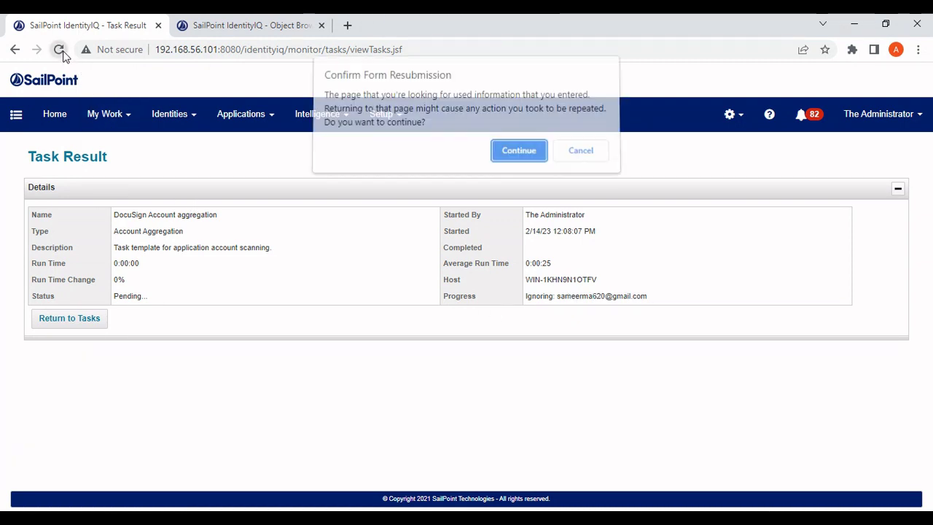
{"action": "left_click", "coordinate": [522, 151]}
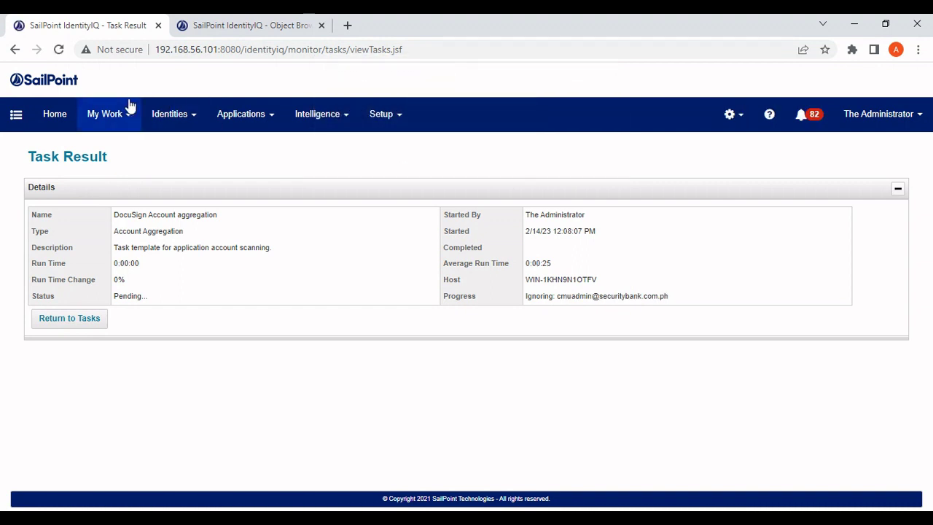
{"action": "left_click", "coordinate": [58, 50]}
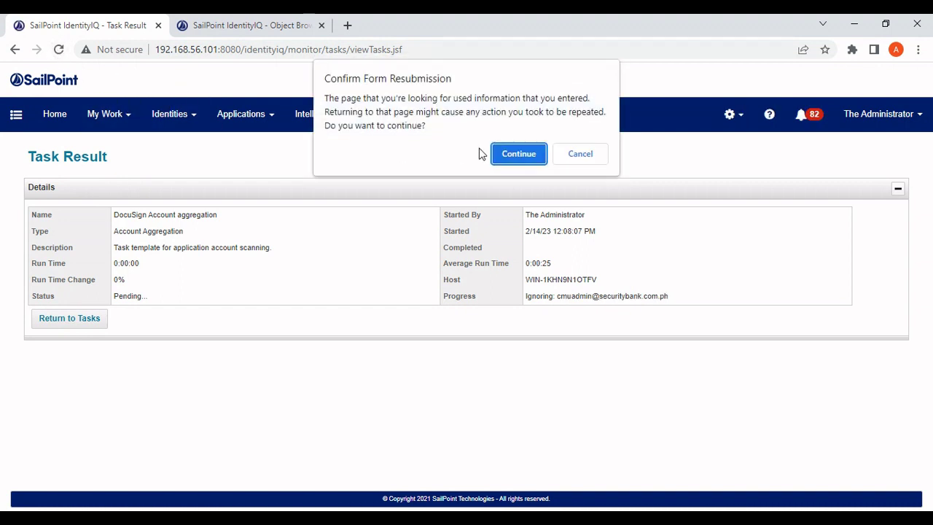
{"action": "left_click", "coordinate": [538, 156]}
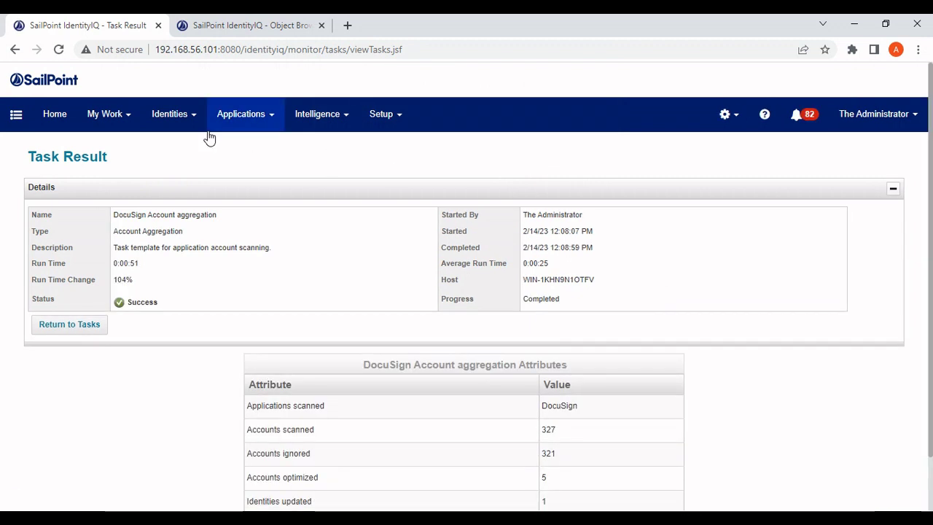
{"action": "scroll", "coordinate": [306, 264], "scroll_direction": "down", "scroll_amount": 2}
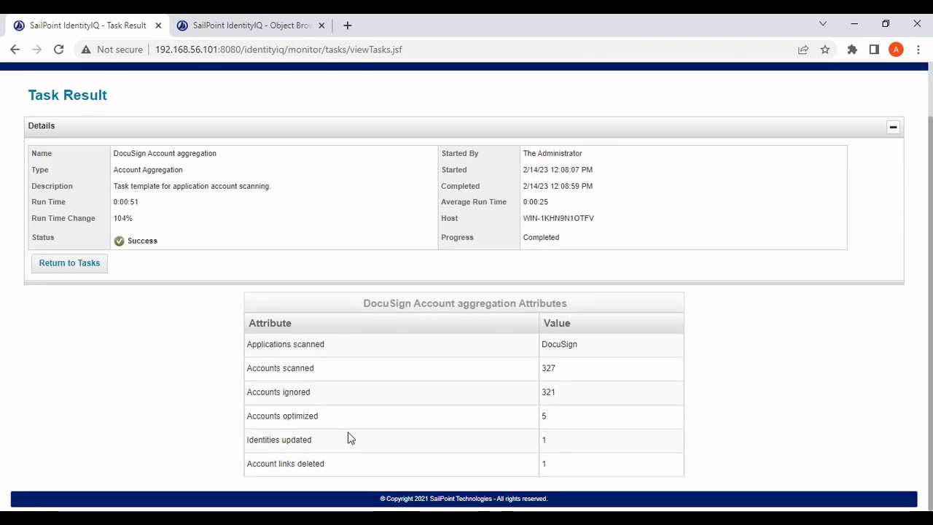
{"action": "scroll", "coordinate": [377, 354], "scroll_direction": "up", "scroll_amount": 2}
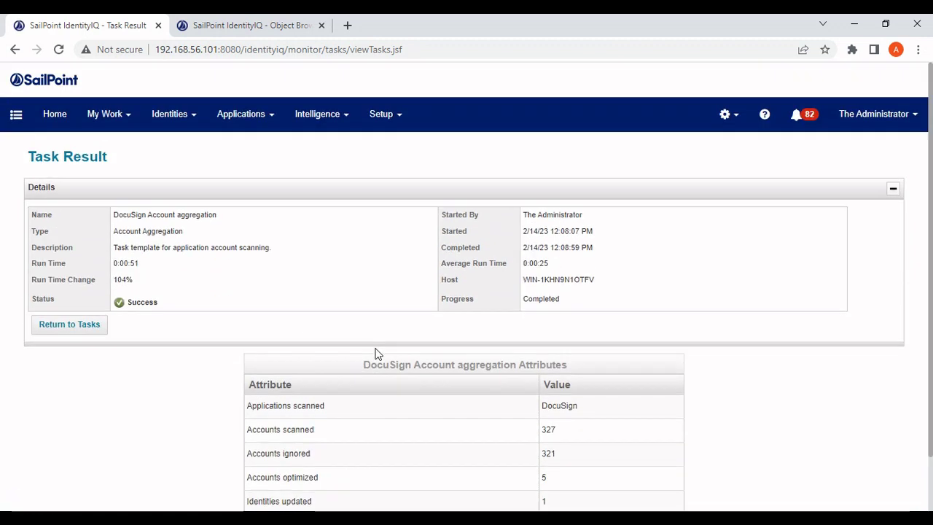
Filter the Identity Warehouse by the employee's user name and open the matching identity.
{"action": "mouse_move", "coordinate": [188, 122]}
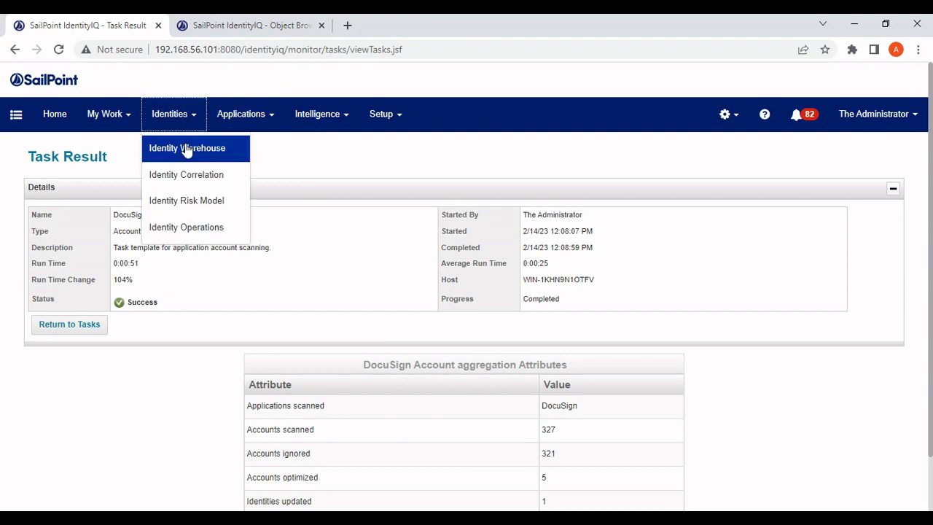
{"action": "left_click", "coordinate": [184, 149]}
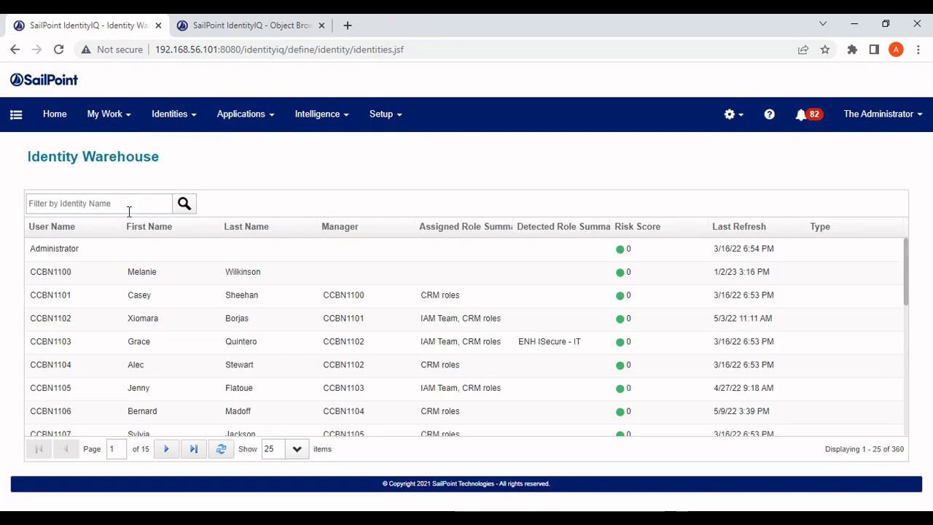
{"action": "left_click", "coordinate": [129, 211]}
{"action": "type", "text": "CCBN1113"}
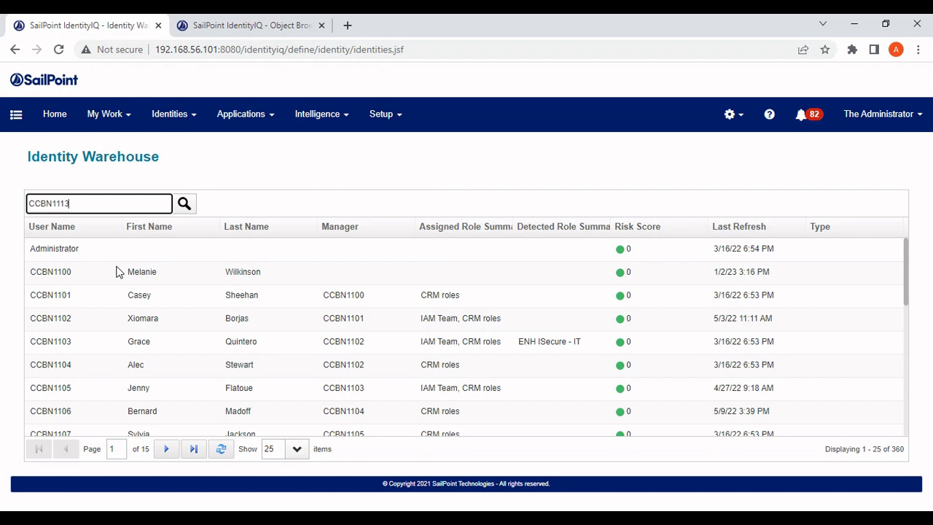
{"action": "key", "text": "Return"}
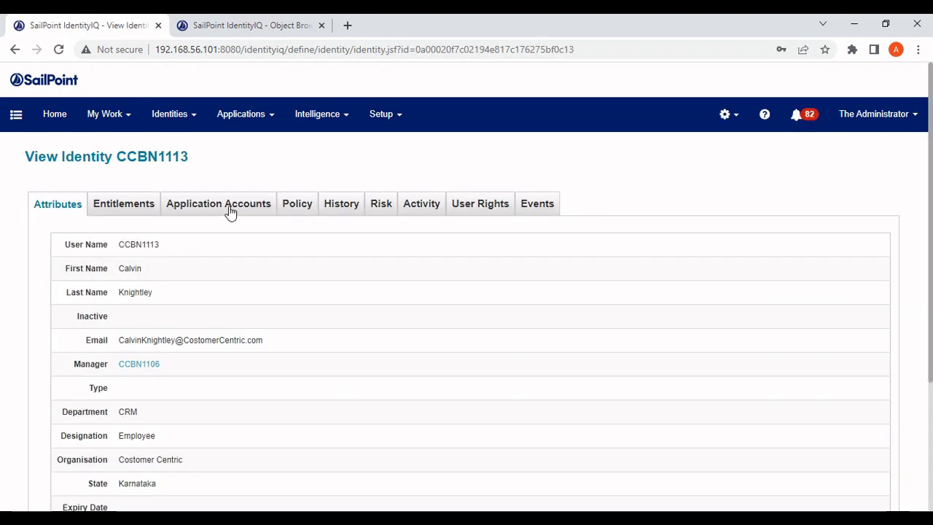
Expand the DocuSign entry in the identity's application accounts and examine the aggregated account attributes.
{"action": "left_click", "coordinate": [229, 208]}
{"action": "left_click", "coordinate": [117, 336]}
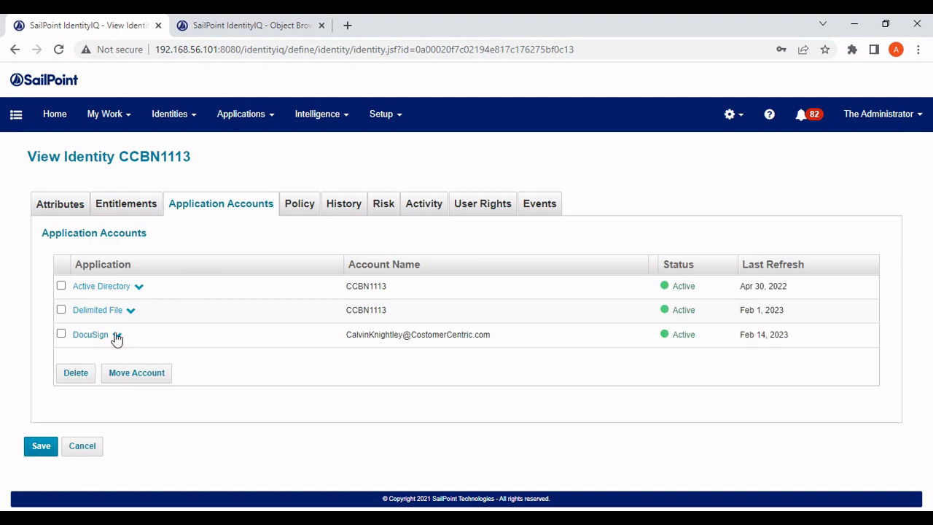
{"action": "scroll", "coordinate": [146, 340], "scroll_direction": "down", "scroll_amount": 2}
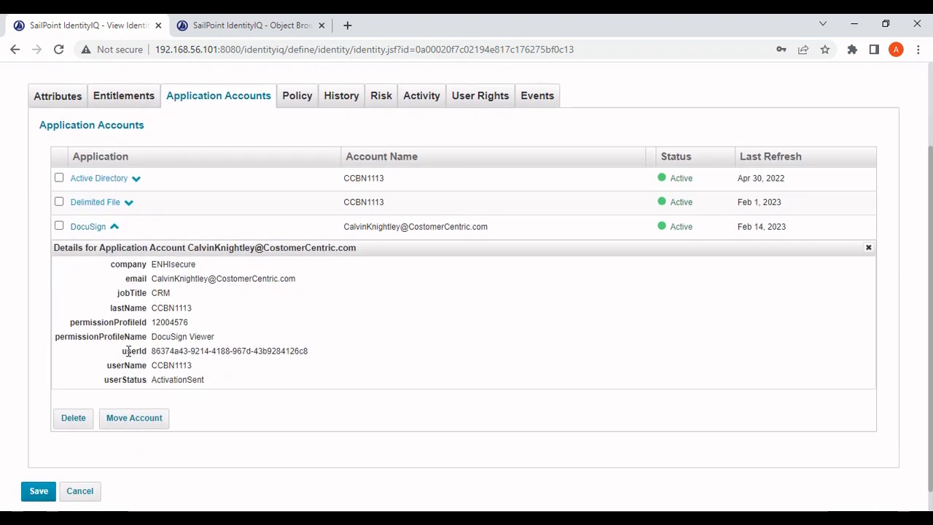
Review the identity's DocuSign account details, checking the identity name and the assigned permission profile name.
{"action": "scroll", "coordinate": [117, 321], "scroll_direction": "up", "scroll_amount": 1}
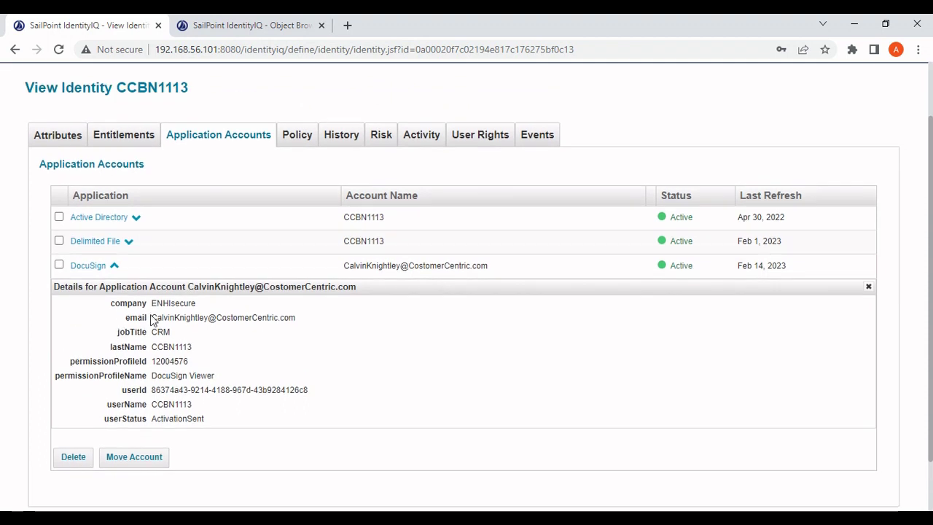
{"action": "scroll", "coordinate": [146, 298], "scroll_direction": "up", "scroll_amount": 1}
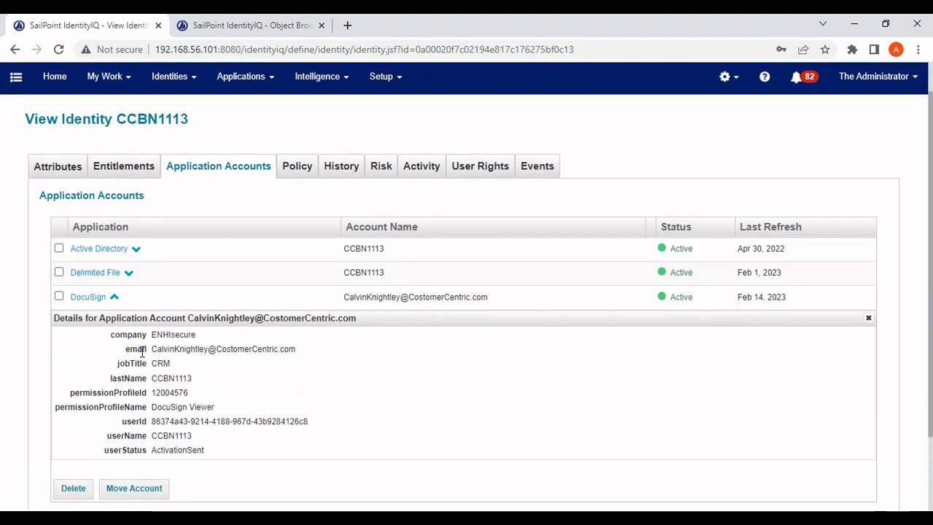
{"action": "scroll", "coordinate": [143, 351], "scroll_direction": "up", "scroll_amount": 1}
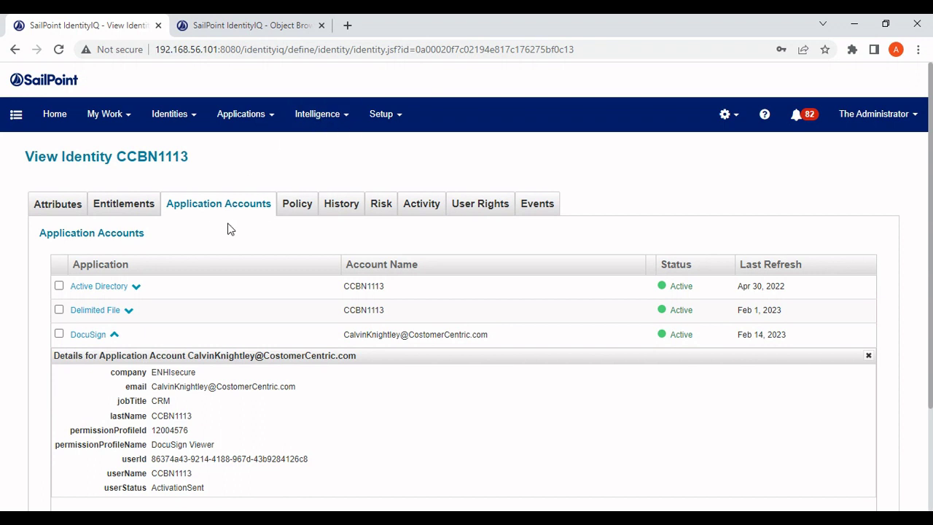
{"action": "double_click", "coordinate": [164, 151]}
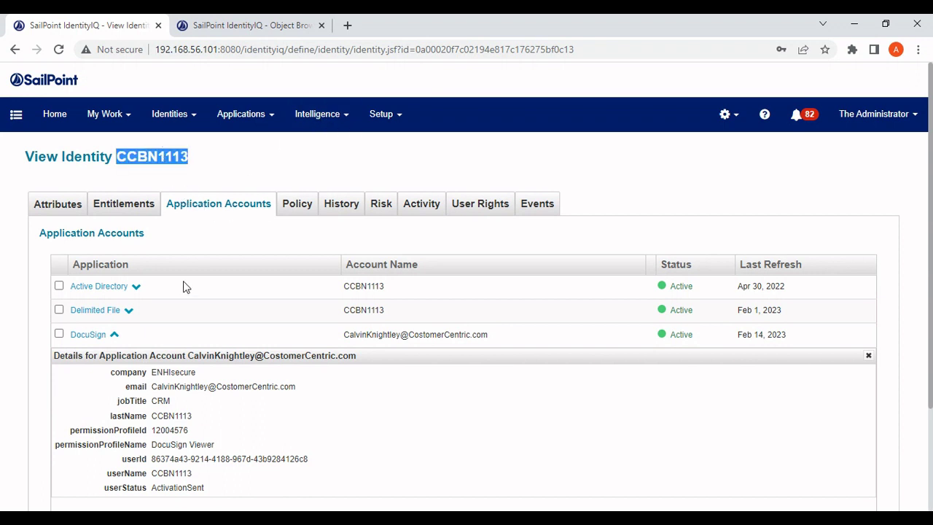
{"action": "scroll", "coordinate": [184, 287], "scroll_direction": "down", "scroll_amount": 1}
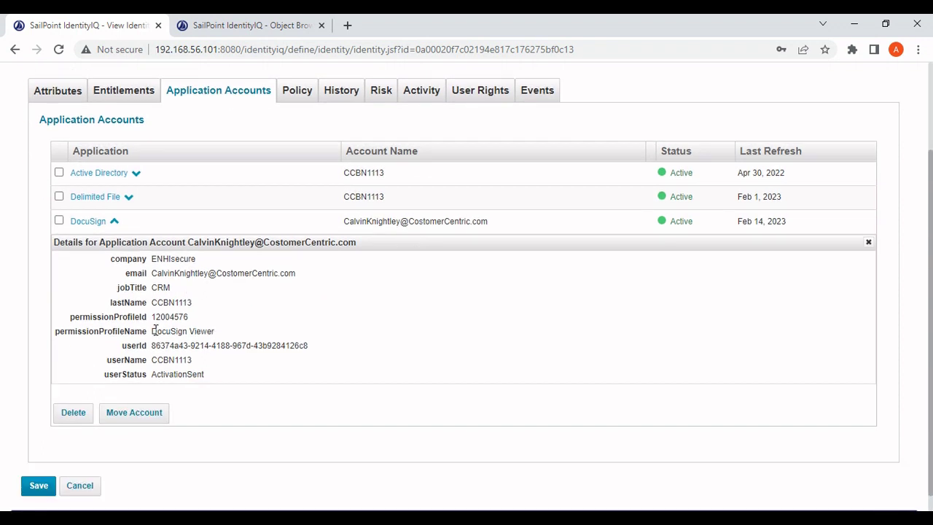
{"action": "left_click_drag", "start_coordinate": [165, 331], "coordinate": [222, 331]}
{"action": "left_click", "coordinate": [222, 331]}
{"action": "scroll", "coordinate": [223, 331], "scroll_direction": "up", "scroll_amount": 1}
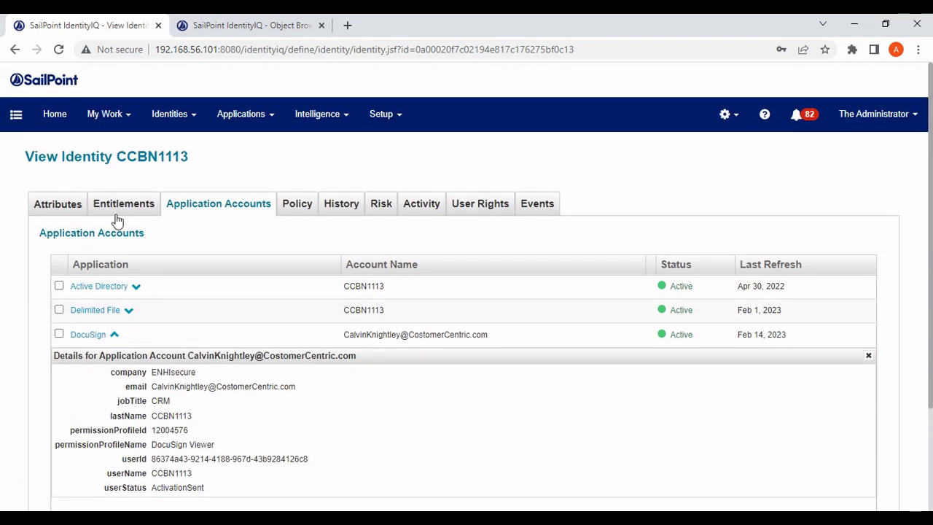
Start a new DocuSign Access Request from the home page and select the same employee's identity in the DocuSign form.
{"action": "left_click", "coordinate": [52, 115]}
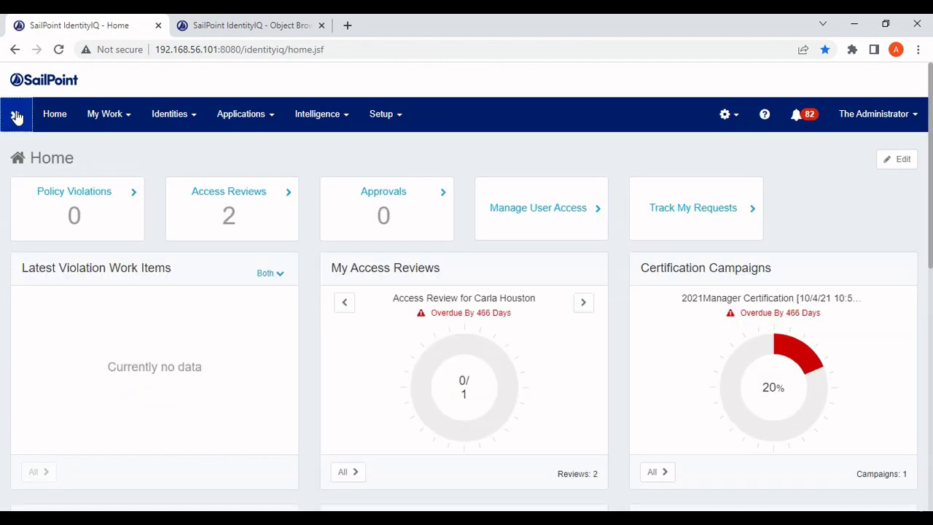
{"action": "left_click", "coordinate": [16, 118]}
{"action": "left_click", "coordinate": [70, 193]}
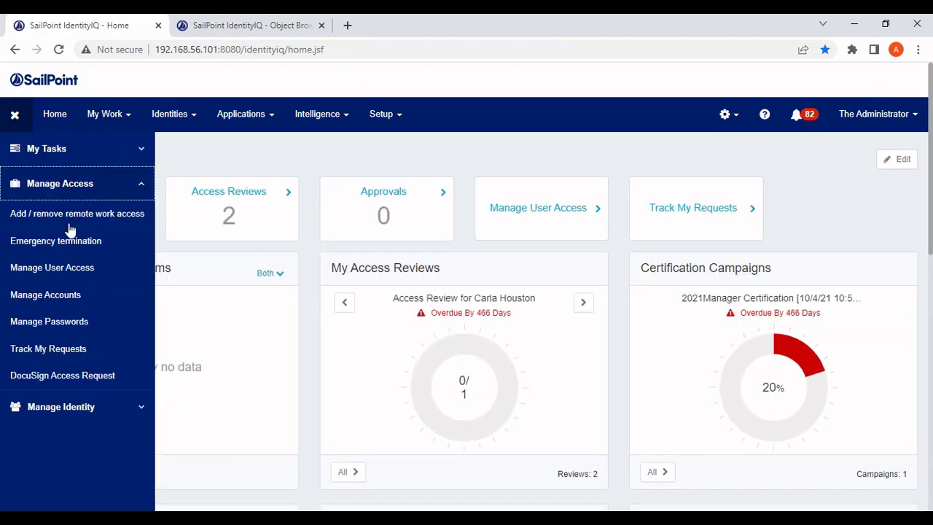
{"action": "left_click", "coordinate": [80, 376]}
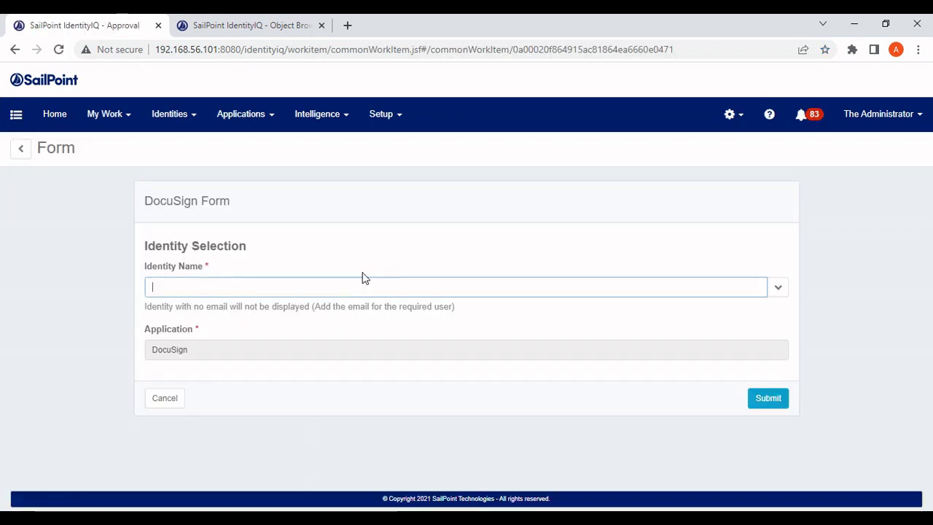
{"action": "left_click", "coordinate": [263, 283]}
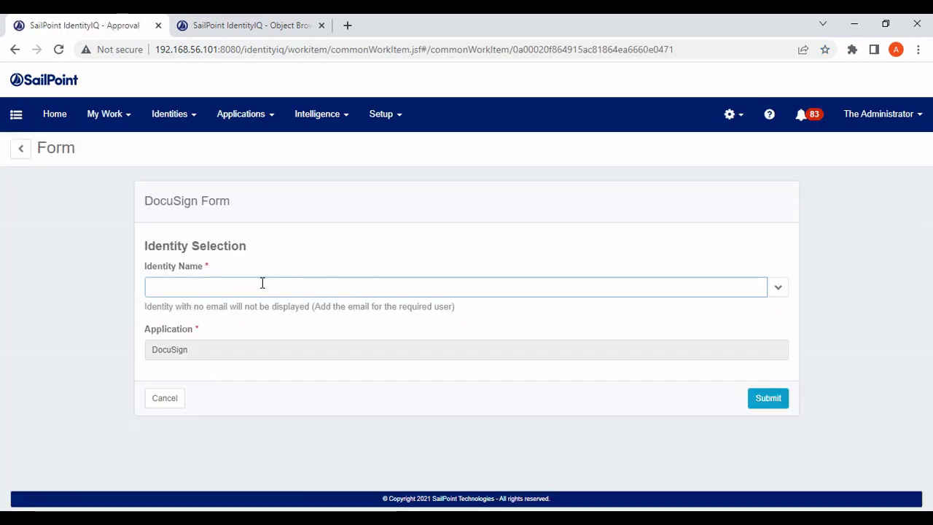
{"action": "type", "text": "CCBN1113"}
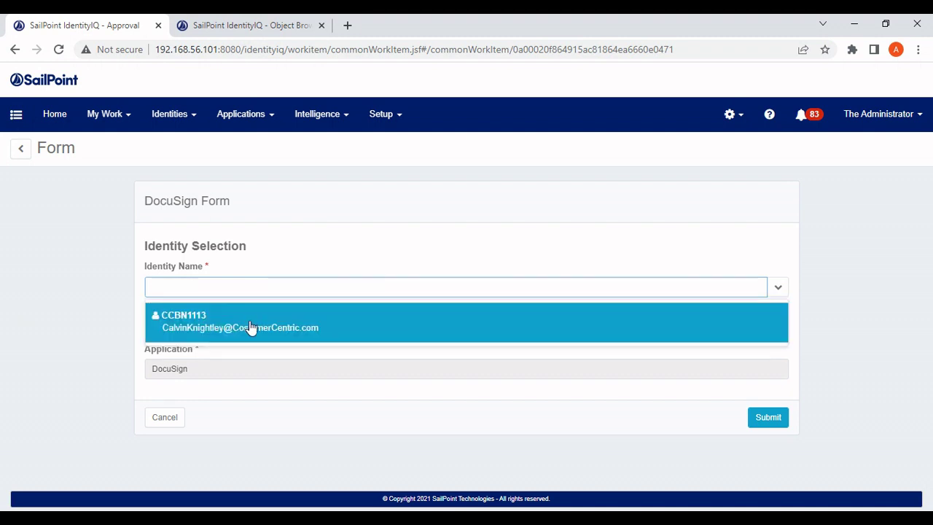
{"action": "left_click", "coordinate": [251, 328]}
Update the DocuSign account with group IBSD : LC Application Form and permission profile DS Sender with Bulk, and submit the form.
{"action": "double_click", "coordinate": [167, 292]}
{"action": "scroll", "coordinate": [217, 344], "scroll_direction": "down", "scroll_amount": 1}
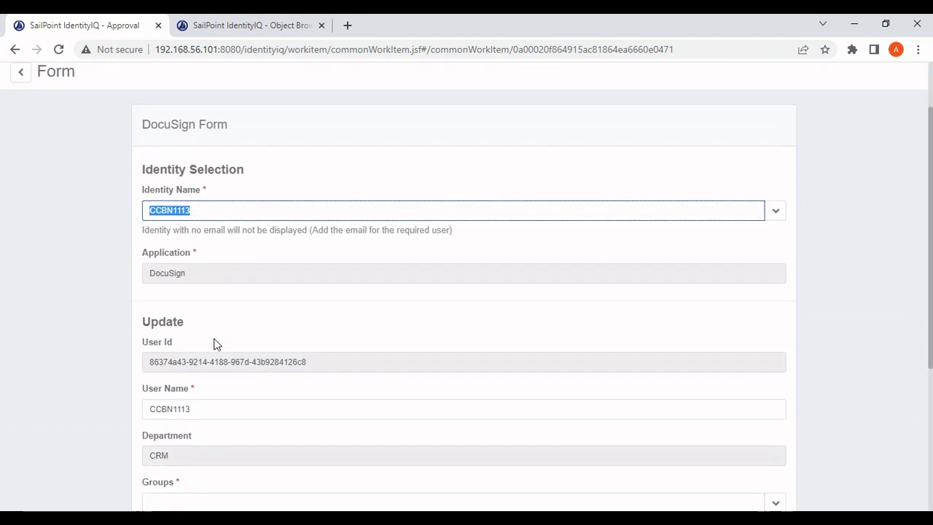
{"action": "left_click_drag", "start_coordinate": [186, 326], "coordinate": [141, 325]}
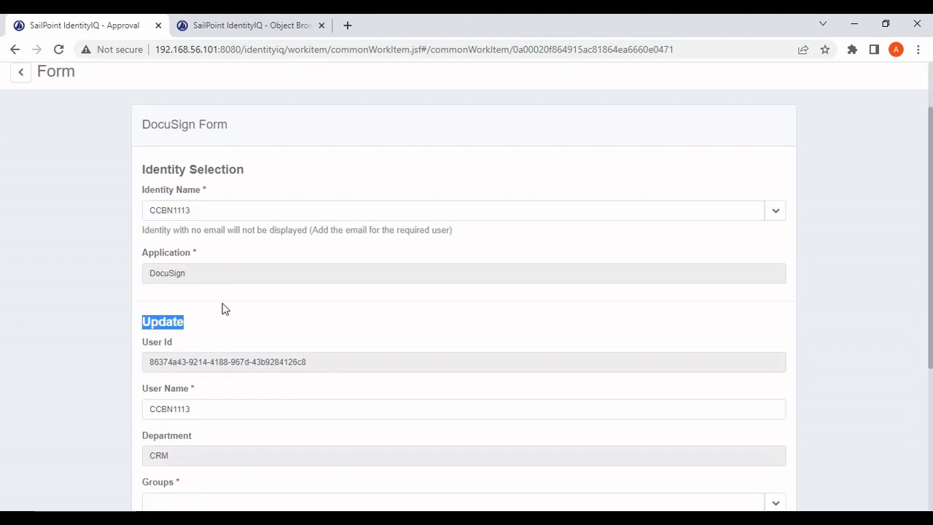
{"action": "left_click", "coordinate": [208, 327]}
{"action": "scroll", "coordinate": [208, 328], "scroll_direction": "down", "scroll_amount": 3}
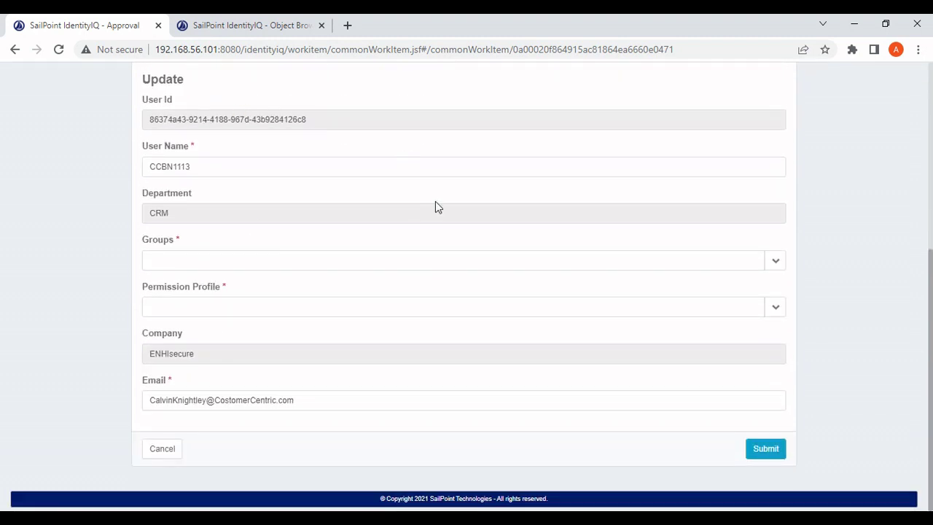
{"action": "left_click", "coordinate": [777, 263]}
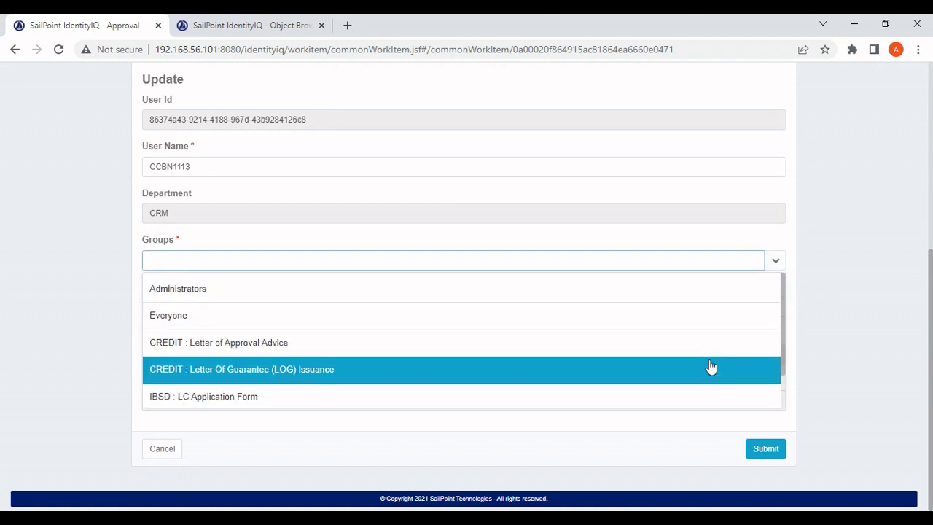
{"action": "left_click", "coordinate": [659, 398]}
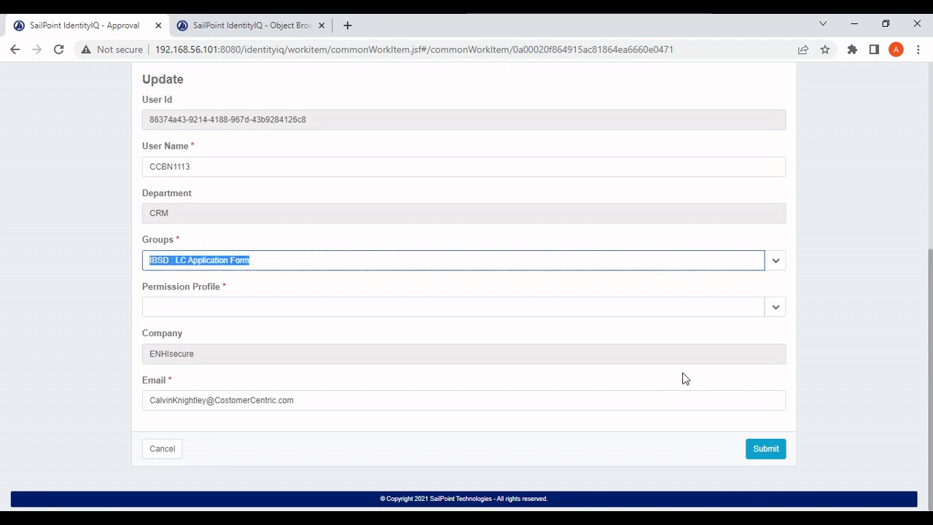
{"action": "left_click", "coordinate": [780, 310]}
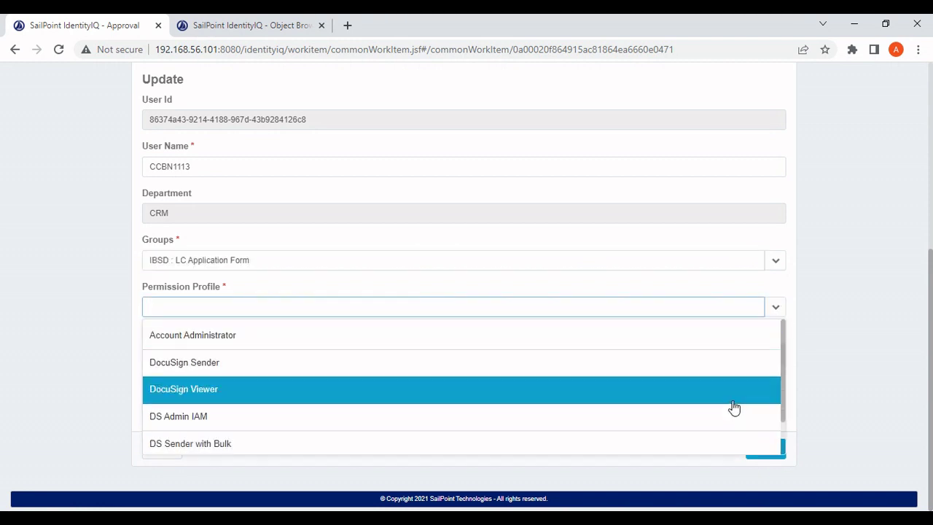
{"action": "left_click", "coordinate": [693, 444]}
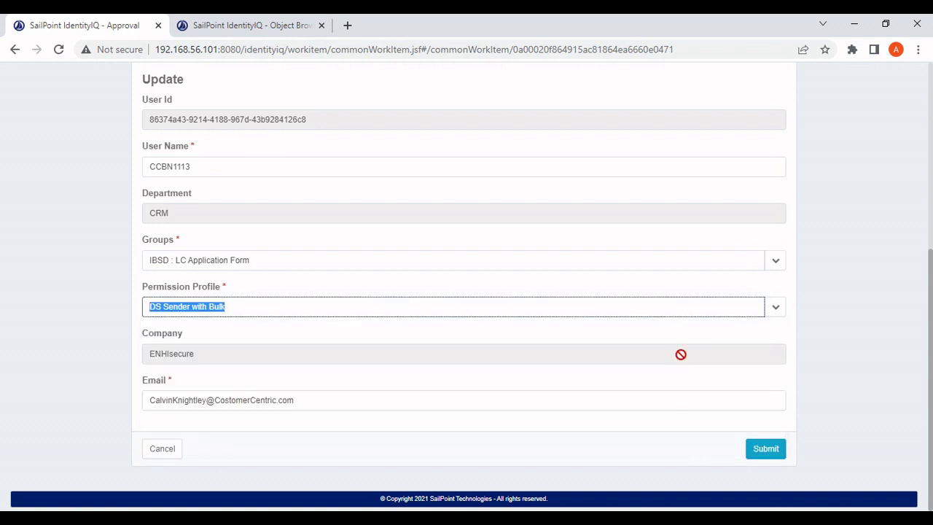
{"action": "left_click", "coordinate": [762, 451]}
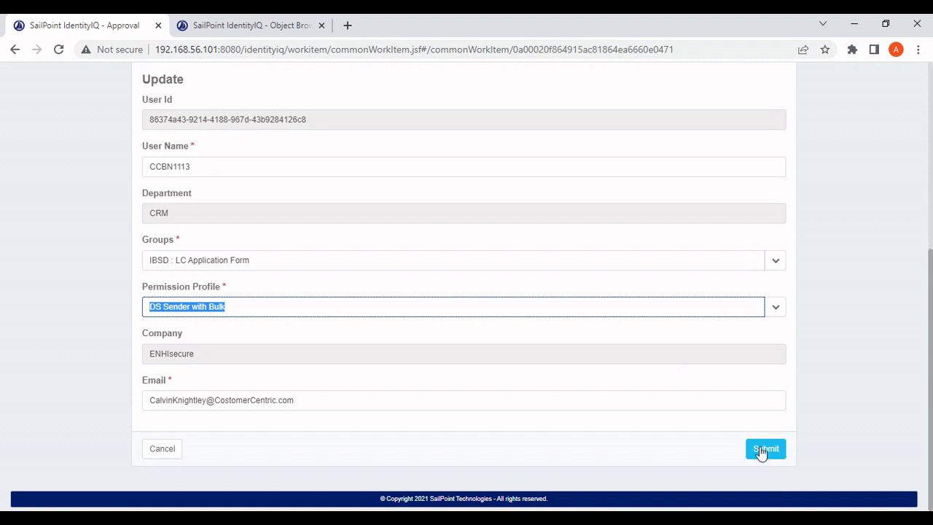
{"action": "scroll", "coordinate": [678, 350], "scroll_direction": "down", "scroll_amount": 2}
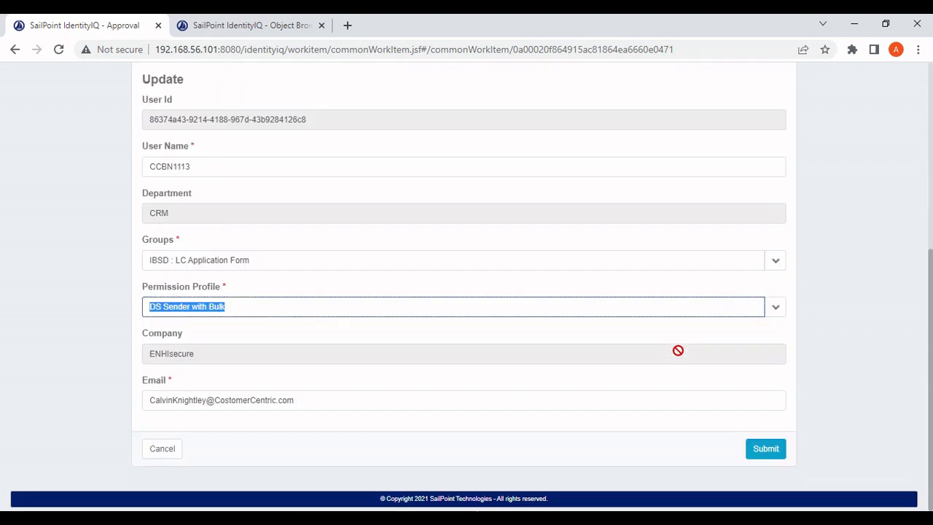
{"action": "left_click", "coordinate": [773, 448]}
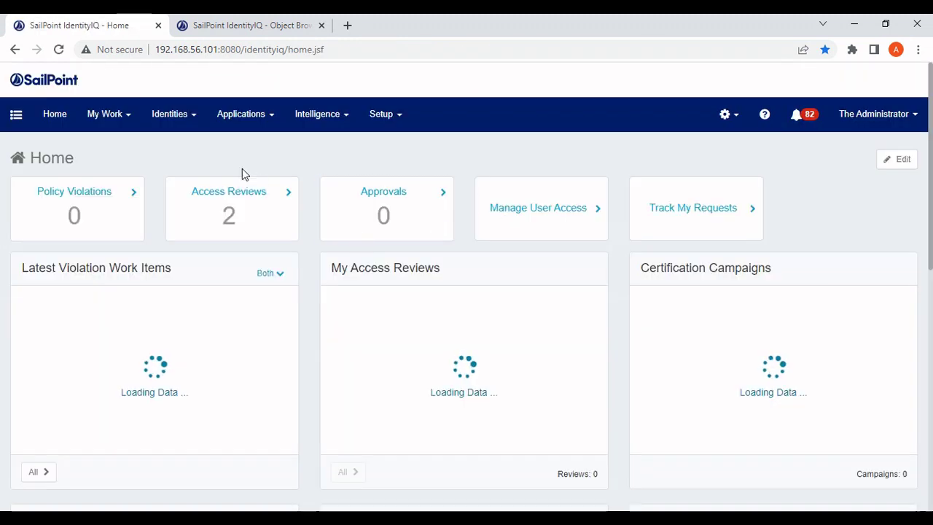
Open the access requests list and review the item statuses of the latest DocuSign request.
{"action": "left_click", "coordinate": [121, 115]}
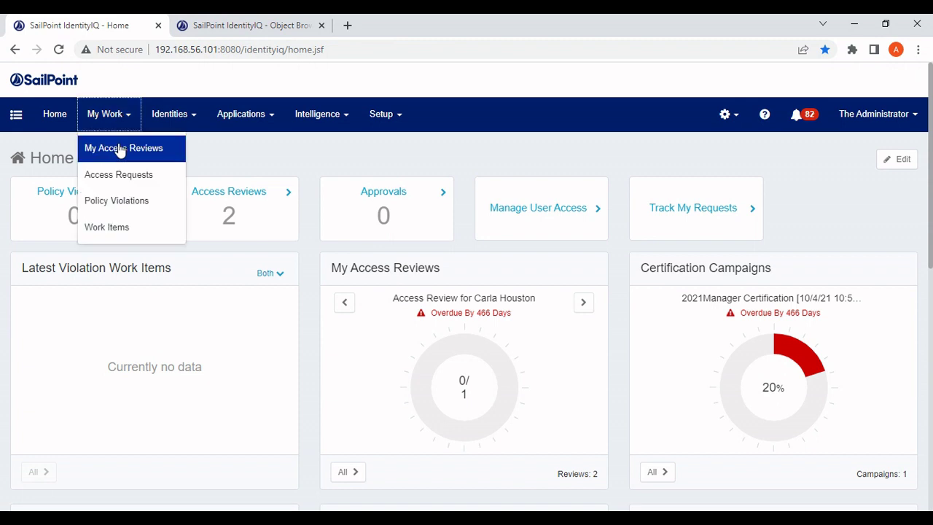
{"action": "left_click", "coordinate": [115, 229]}
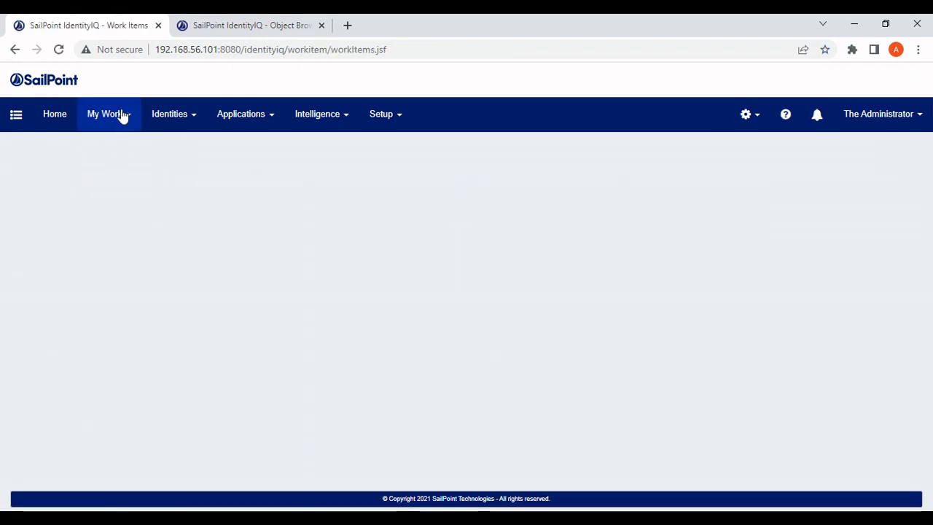
{"action": "left_click", "coordinate": [121, 116]}
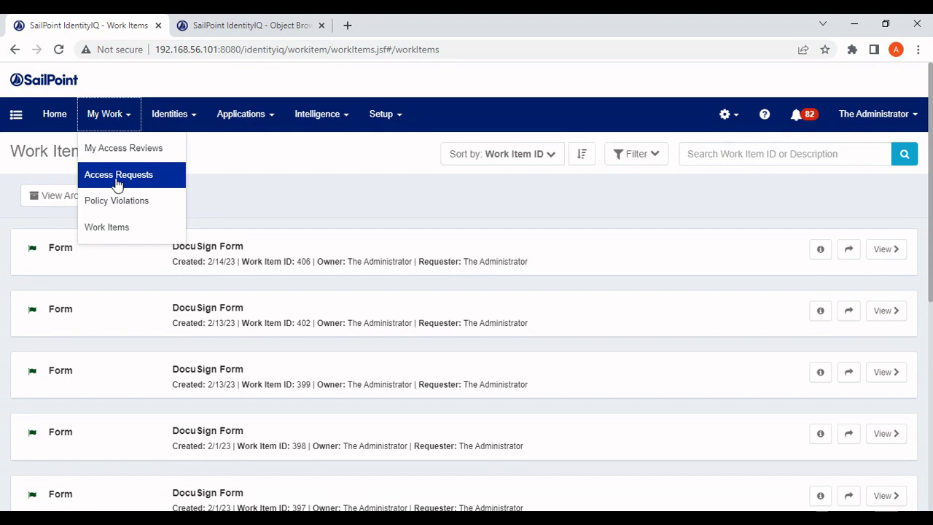
{"action": "left_click", "coordinate": [117, 183]}
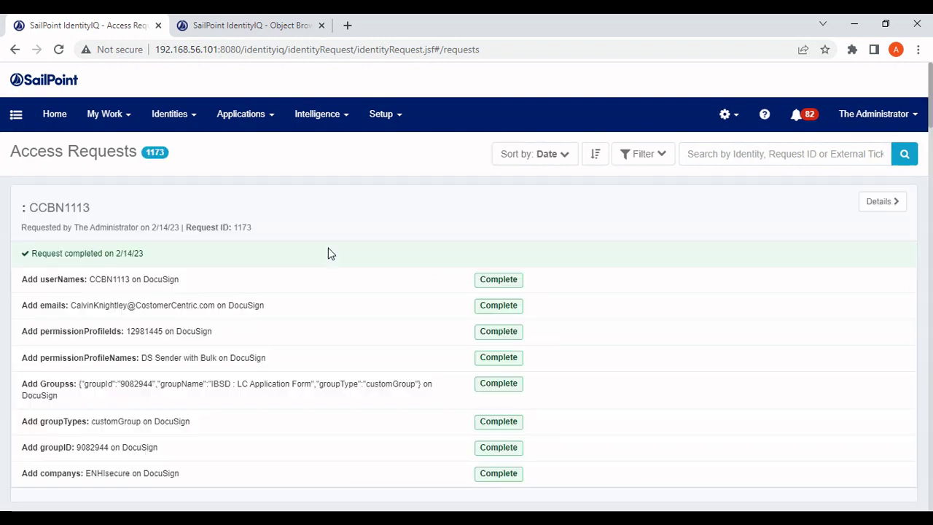
{"action": "scroll", "coordinate": [341, 264], "scroll_direction": "down", "scroll_amount": 1}
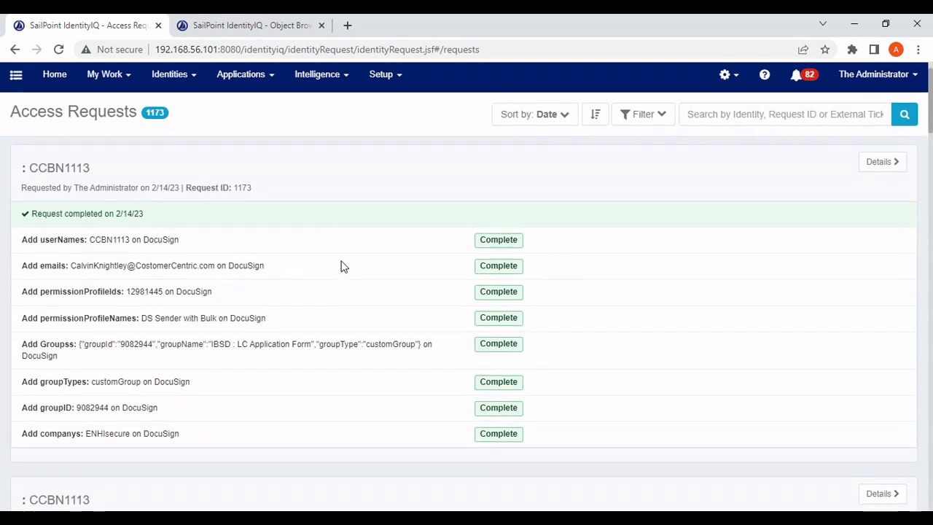
{"action": "scroll", "coordinate": [401, 267], "scroll_direction": "up", "scroll_amount": 1}
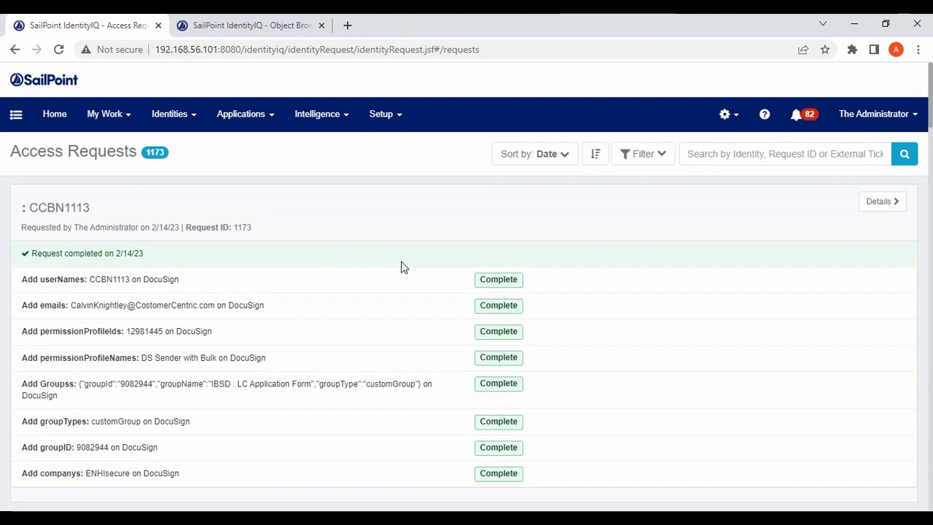
Find the employee in the Identity Warehouse by user name and open the identity.
{"action": "left_click", "coordinate": [177, 124]}
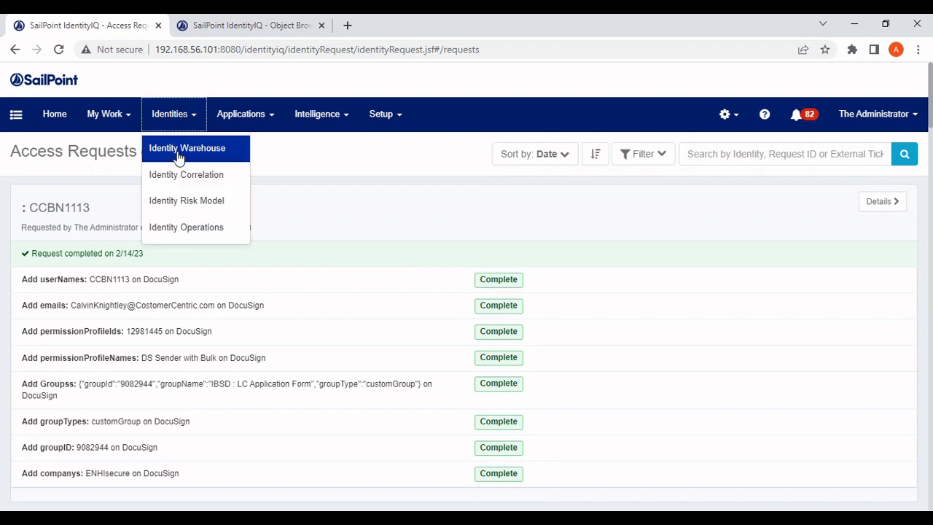
{"action": "left_click", "coordinate": [178, 151]}
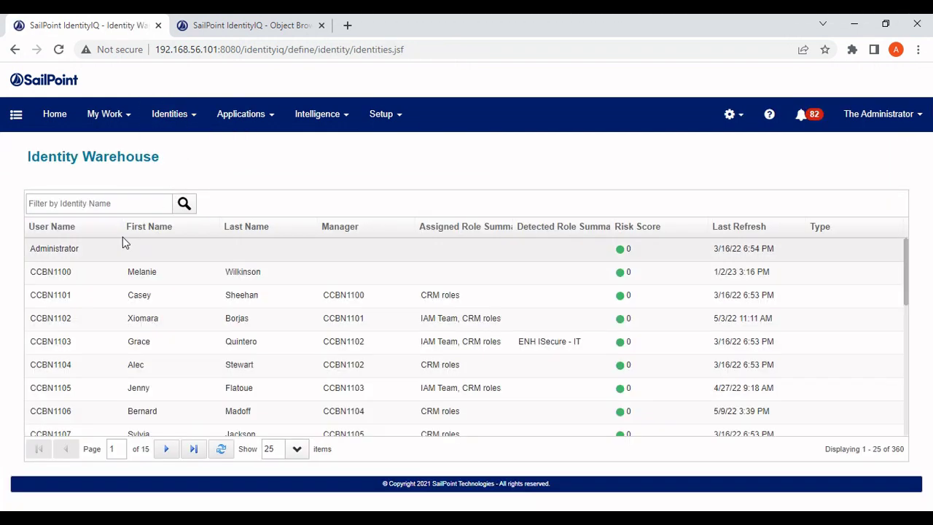
{"action": "left_click", "coordinate": [101, 196]}
{"action": "type", "text": "CCBN1113"}
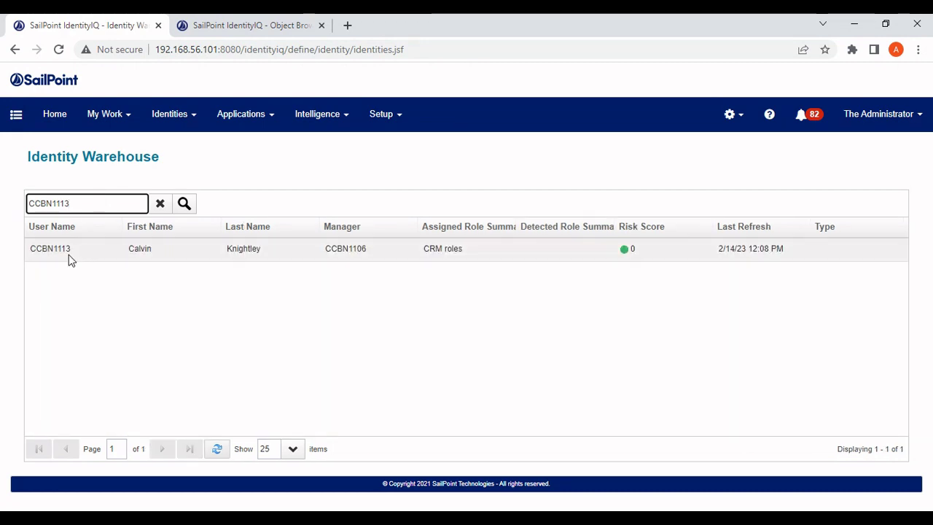
{"action": "left_click", "coordinate": [69, 256]}
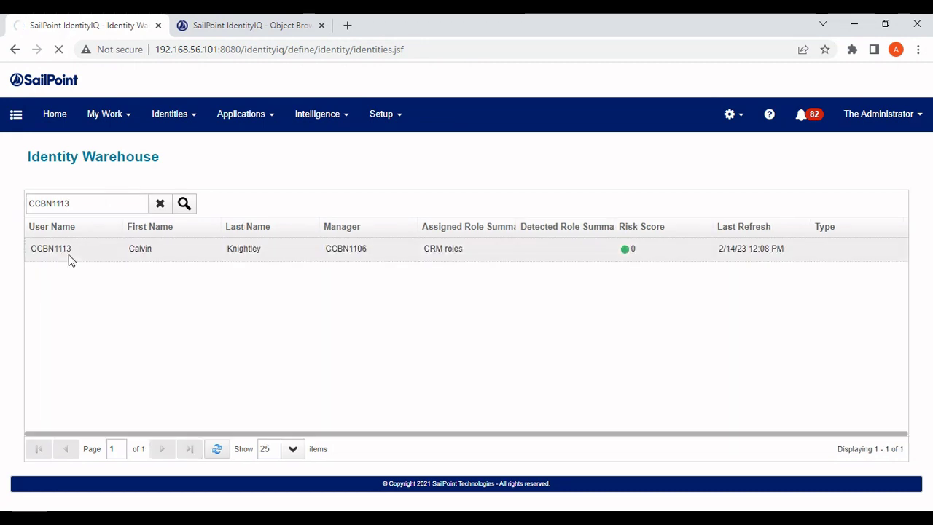
Expand the DocuSign entry in the identity's application accounts and check its permission profile name.
{"action": "left_click", "coordinate": [193, 202]}
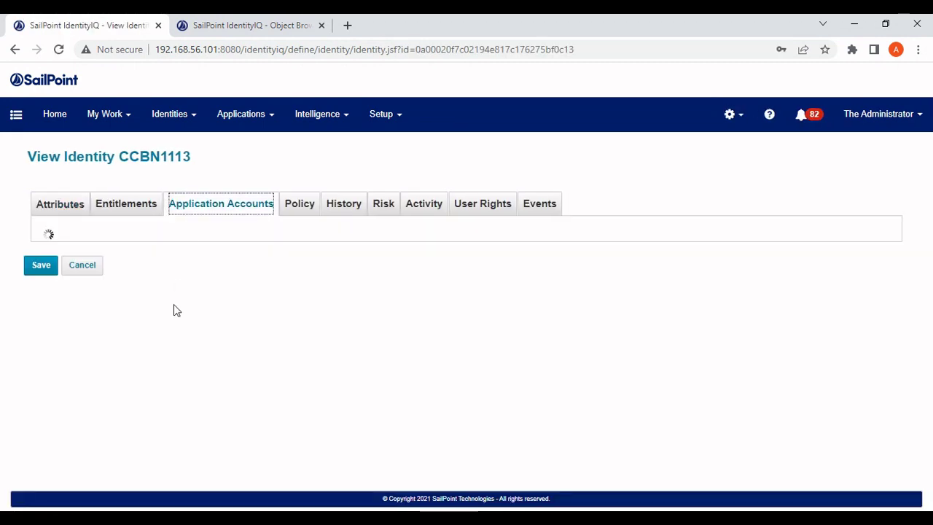
{"action": "left_click", "coordinate": [118, 335]}
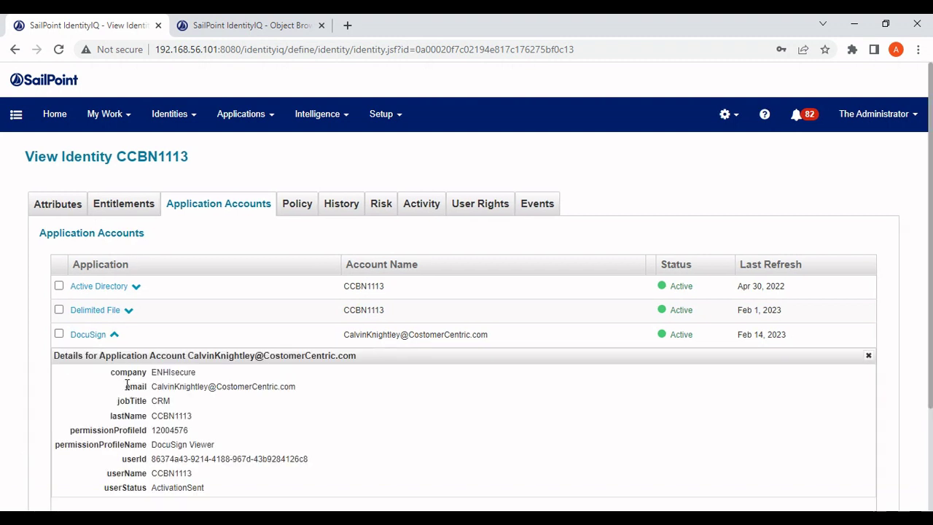
{"action": "scroll", "coordinate": [127, 384], "scroll_direction": "down", "scroll_amount": 1}
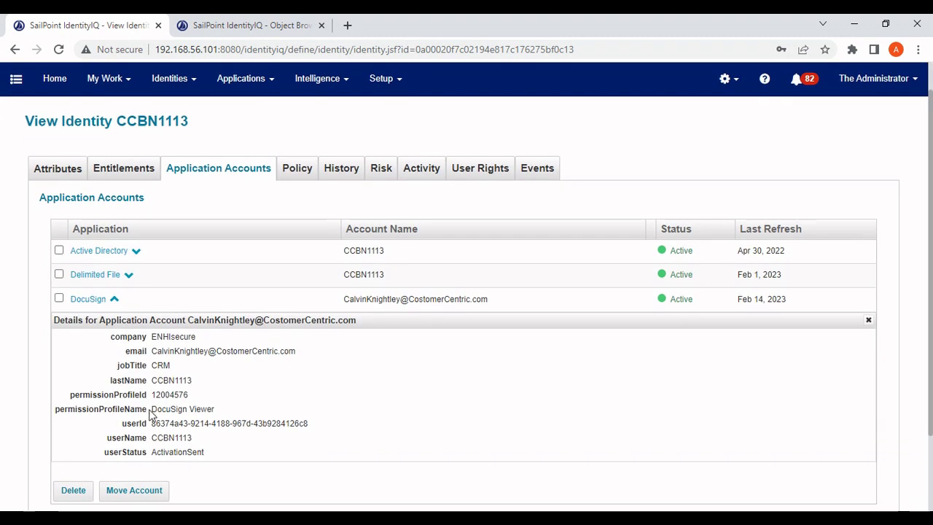
{"action": "left_click_drag", "start_coordinate": [151, 413], "coordinate": [210, 407]}
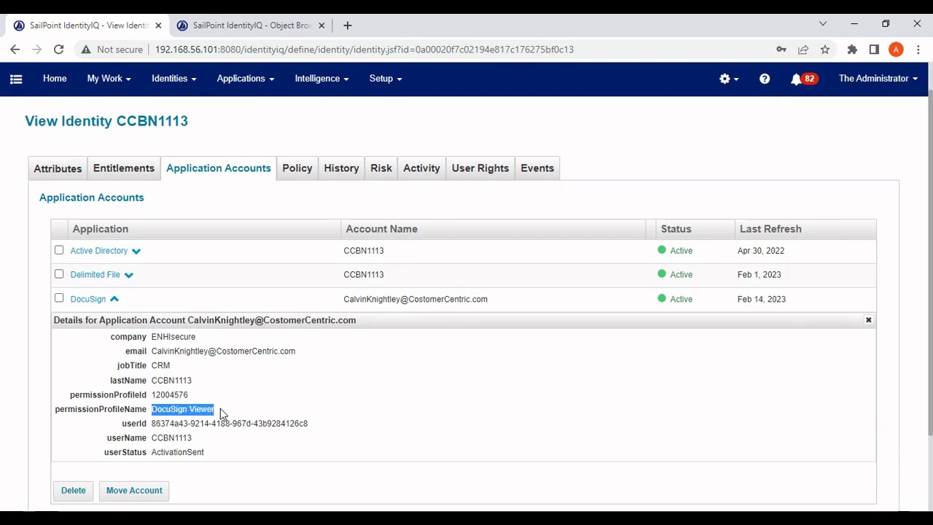
Re-examine the permission profile name in the employee's expanded DocuSign account details.
{"action": "scroll", "coordinate": [223, 413], "scroll_direction": "up", "scroll_amount": 1}
{"action": "left_click", "coordinate": [212, 444]}
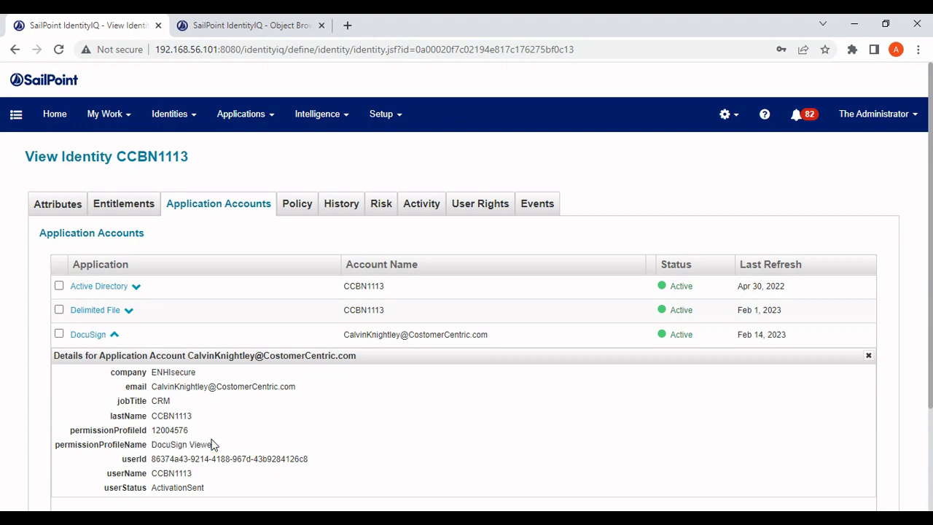
{"action": "left_click_drag", "start_coordinate": [153, 449], "coordinate": [228, 450]}
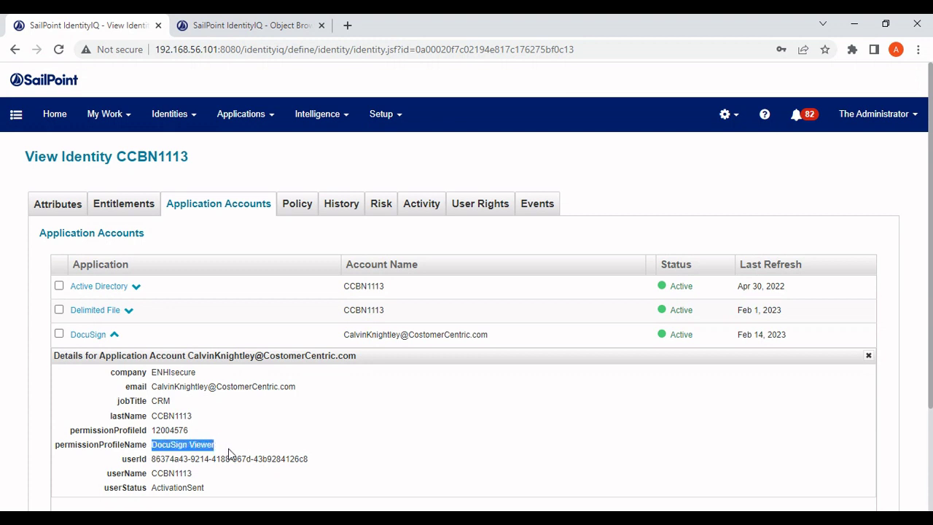
{"action": "left_click", "coordinate": [229, 449]}
{"action": "left_click_drag", "start_coordinate": [152, 447], "coordinate": [233, 450]}
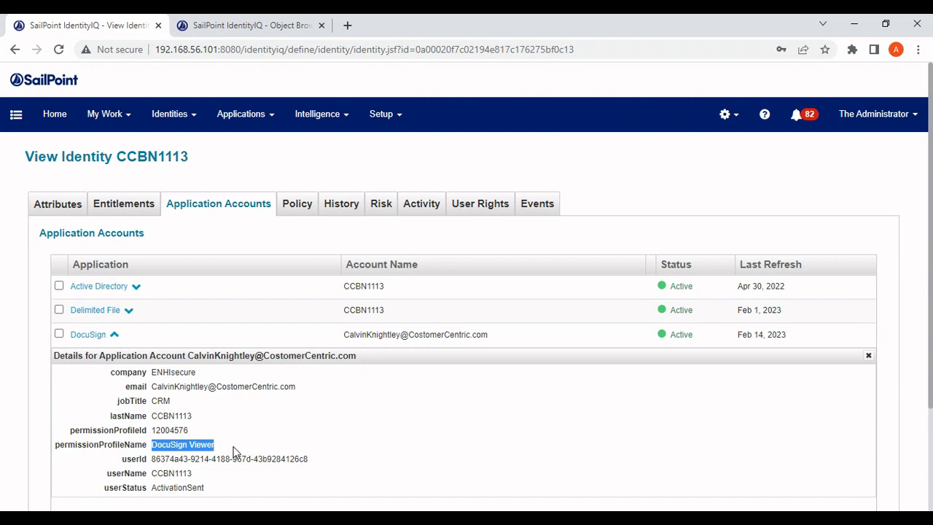
Find the DocuSign Account aggregation task by filtering the tasks for "doc" and execute it in the background.
{"action": "left_click", "coordinate": [386, 116]}
{"action": "left_click", "coordinate": [389, 266]}
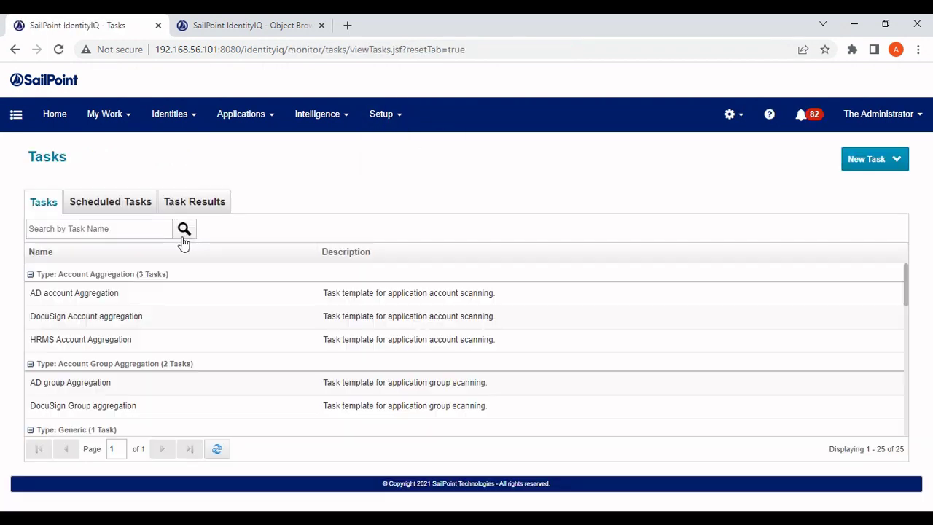
{"action": "left_click", "coordinate": [72, 230]}
{"action": "type", "text": "doc"}
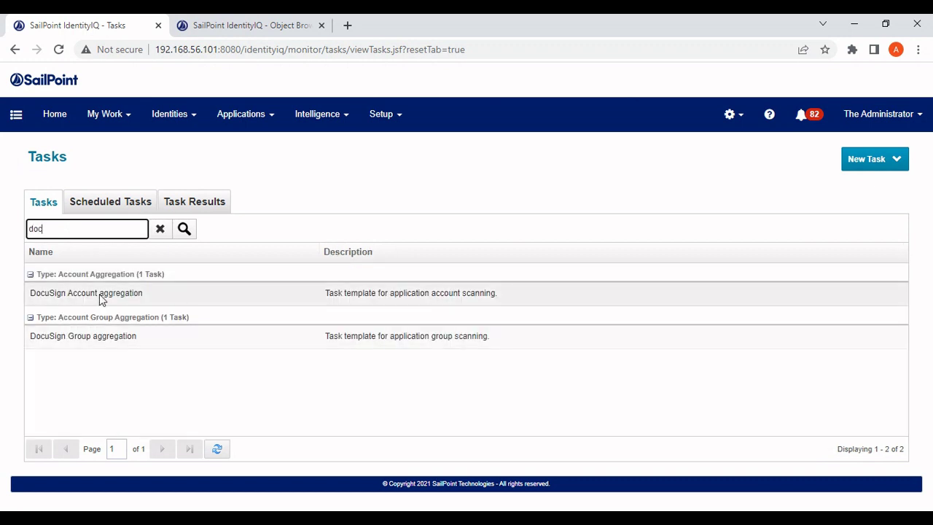
{"action": "right_click", "coordinate": [102, 300]}
{"action": "left_click", "coordinate": [164, 345]}
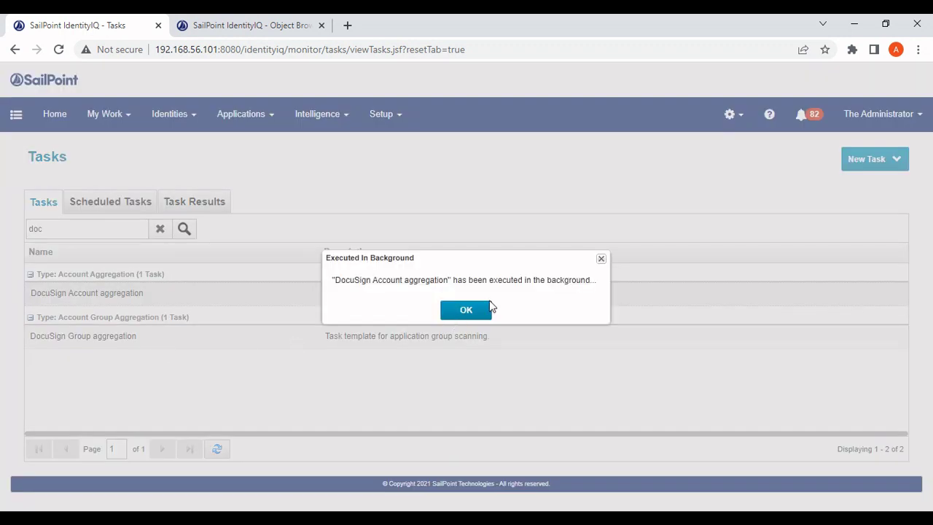
{"action": "left_click", "coordinate": [471, 313]}
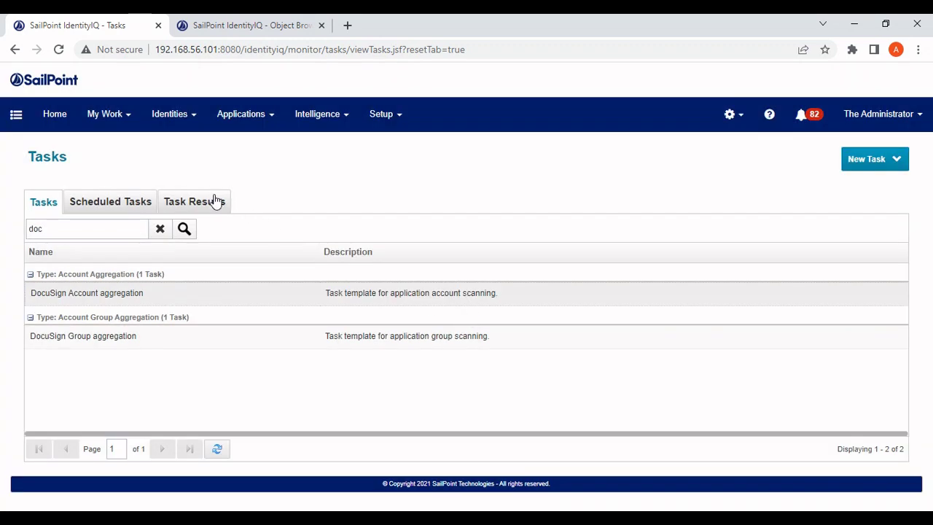
Filter the task results for "doc", open the DocuSign Account aggregation result and reload it.
{"action": "left_click", "coordinate": [216, 201]}
{"action": "left_click", "coordinate": [158, 227]}
{"action": "type", "text": "doc"}
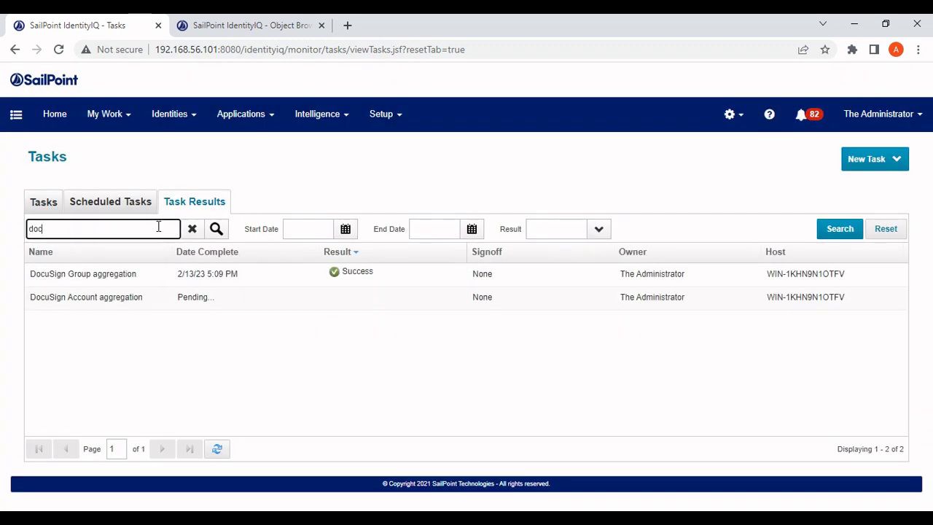
{"action": "left_click", "coordinate": [151, 292]}
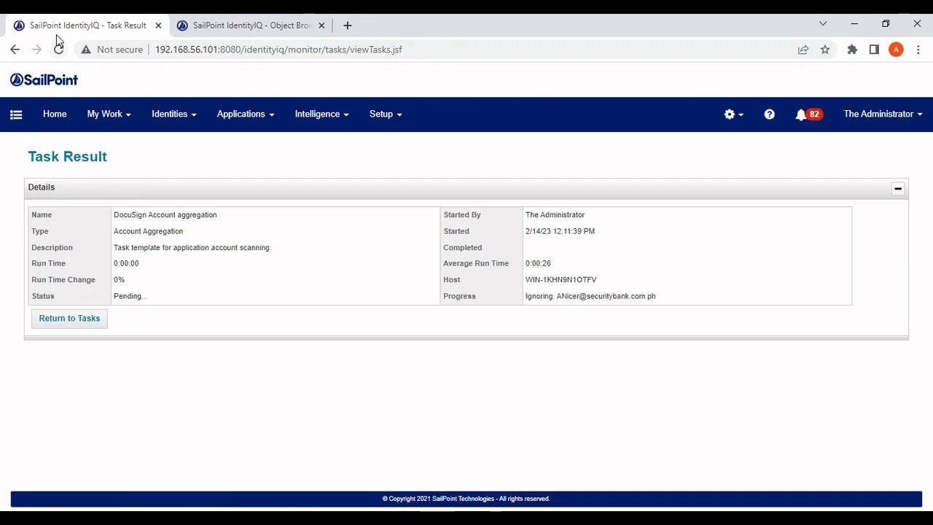
{"action": "left_click", "coordinate": [61, 51]}
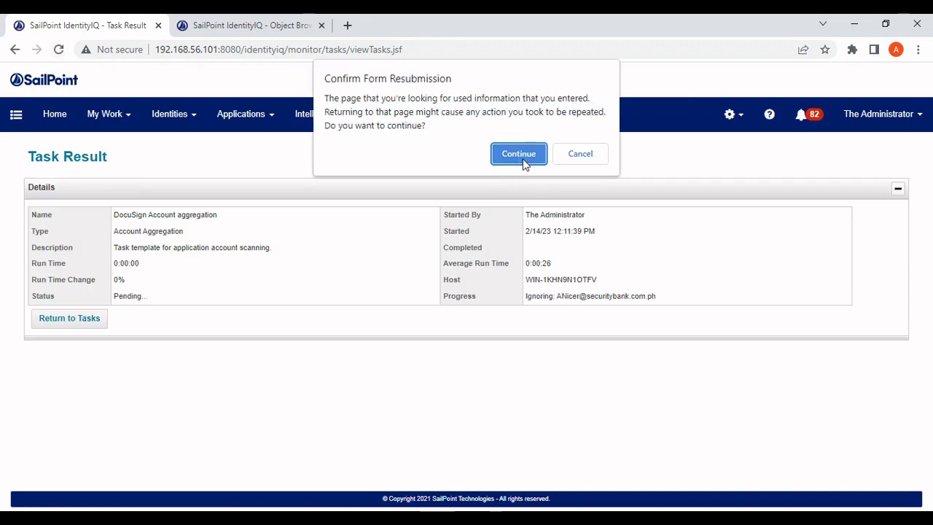
{"action": "left_click", "coordinate": [524, 158]}
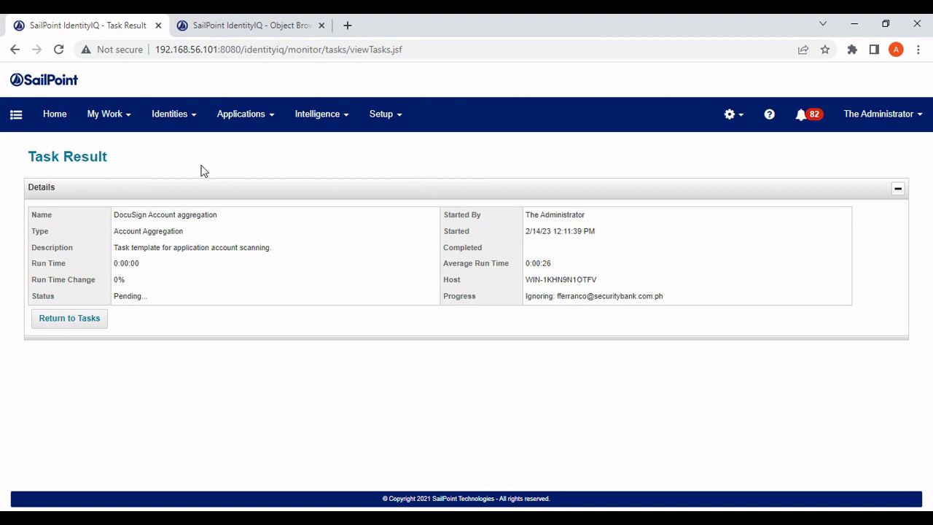
Monitor the aggregation's progress entries until the run ends and review the DocuSign Account aggregation attributes.
{"action": "double_click", "coordinate": [540, 296]}
{"action": "double_click", "coordinate": [577, 297]}
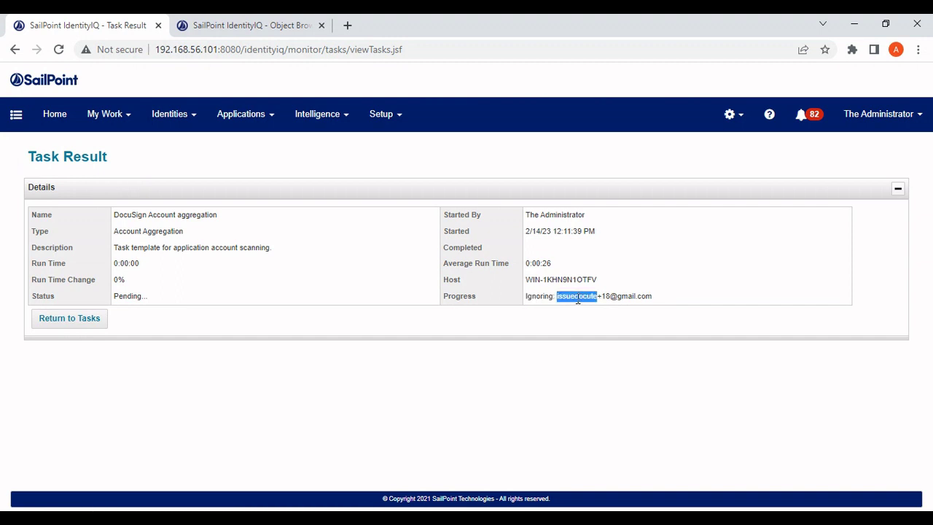
{"action": "double_click", "coordinate": [543, 297]}
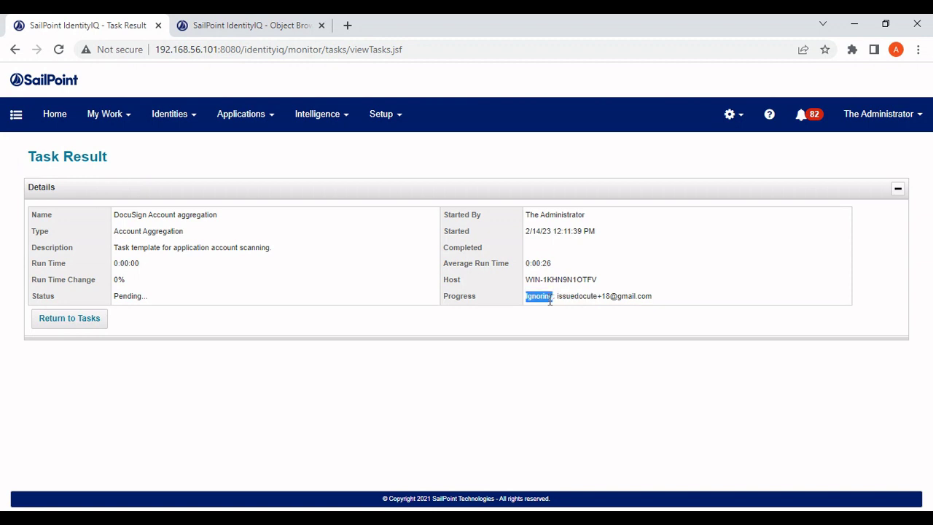
{"action": "left_click", "coordinate": [551, 301]}
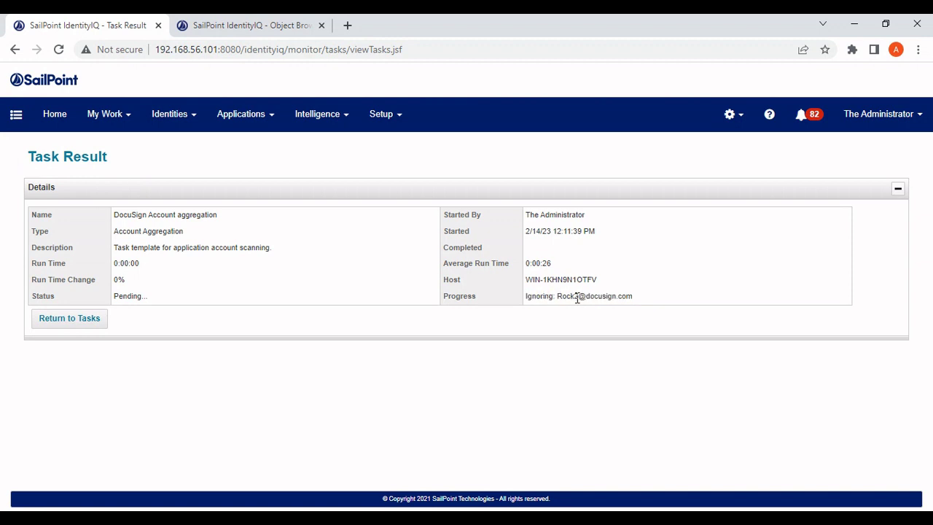
{"action": "double_click", "coordinate": [576, 298]}
{"action": "left_click", "coordinate": [554, 297]}
{"action": "left_click_drag", "start_coordinate": [560, 298], "coordinate": [641, 296]}
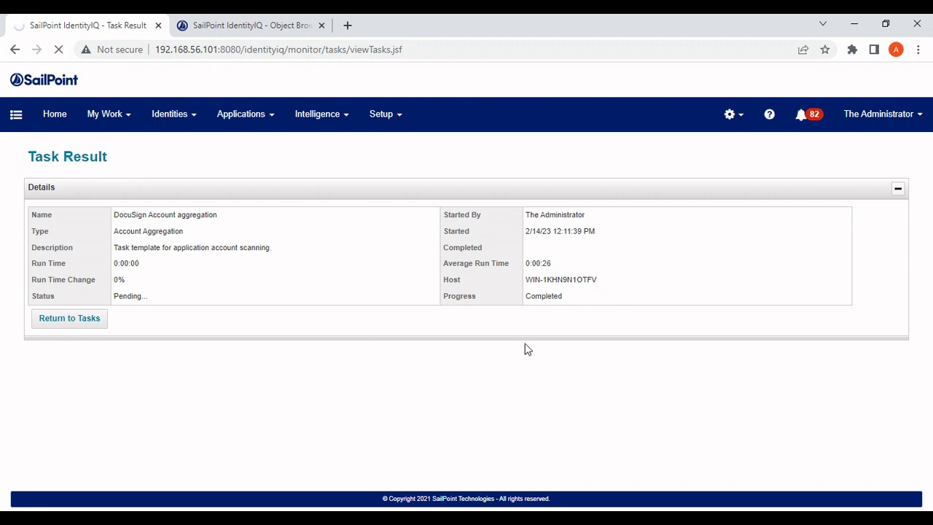
{"action": "scroll", "coordinate": [494, 343], "scroll_direction": "down", "scroll_amount": 1}
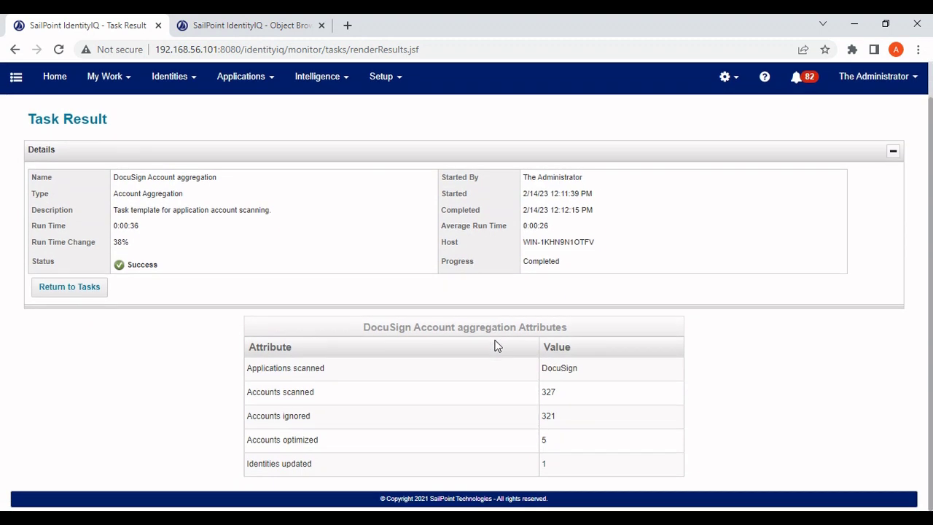
{"action": "scroll", "coordinate": [251, 241], "scroll_direction": "up", "scroll_amount": 1}
Return to the Identity Warehouse, filter for the employee's user name and open the matching identity.
{"action": "left_click", "coordinate": [194, 119]}
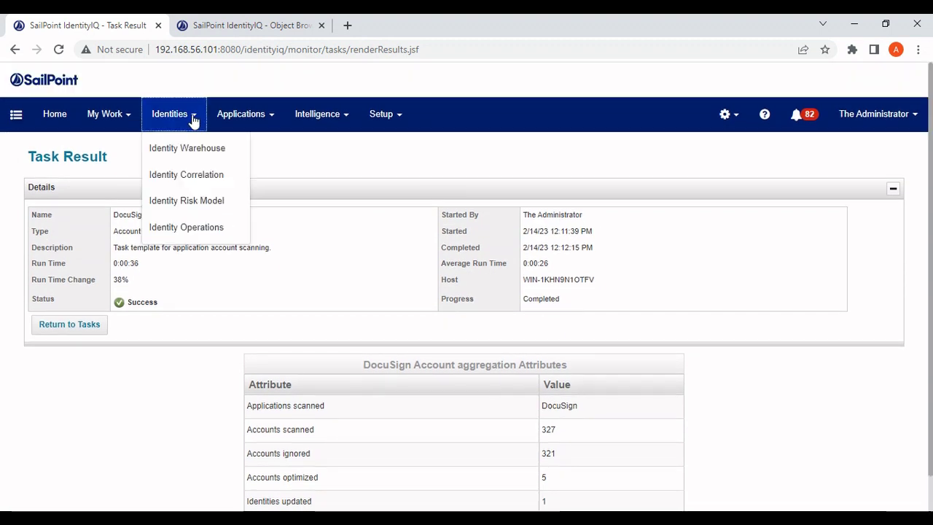
{"action": "left_click", "coordinate": [194, 153]}
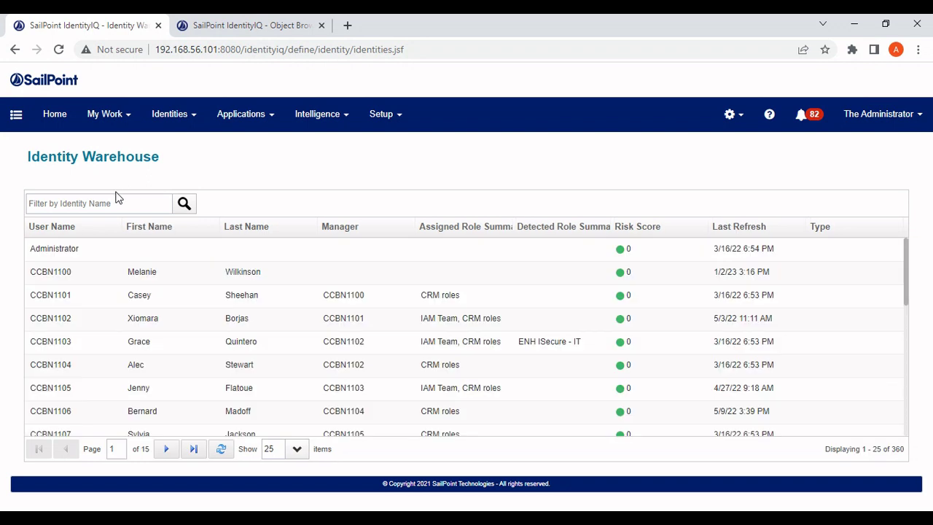
{"action": "left_click", "coordinate": [114, 195]}
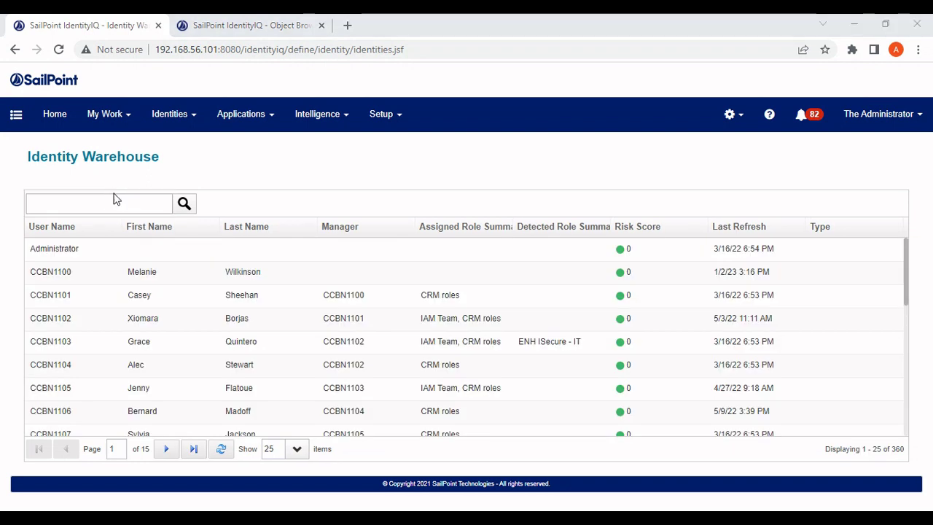
{"action": "left_click", "coordinate": [556, 166]}
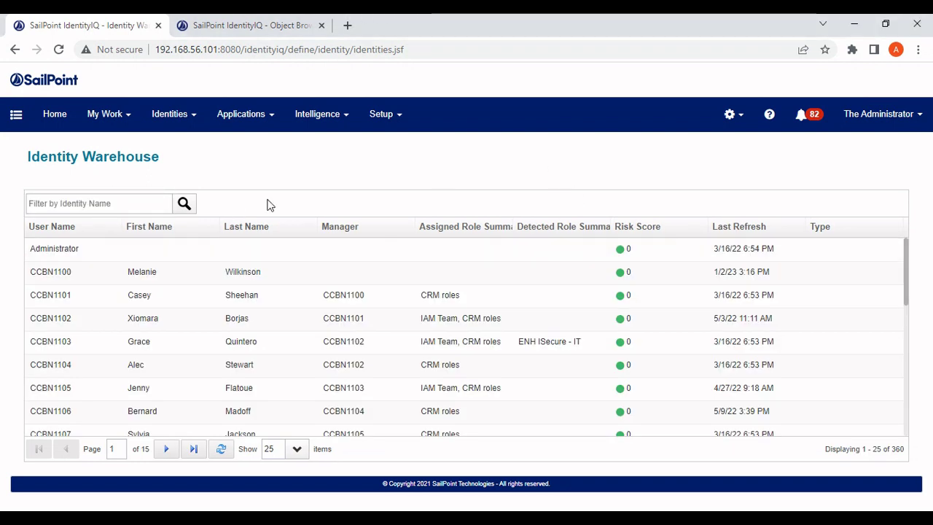
{"action": "left_click", "coordinate": [92, 206]}
{"action": "type", "text": "CCBN1113"}
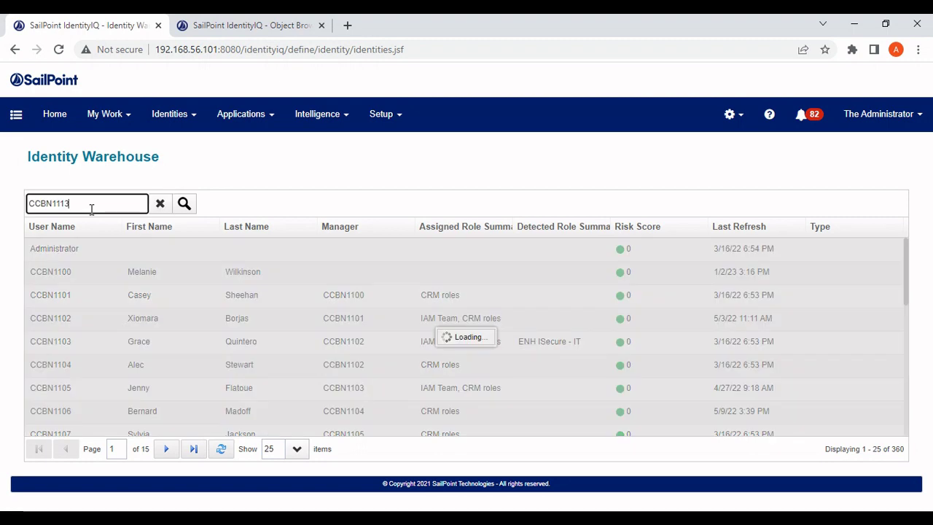
{"action": "left_click", "coordinate": [136, 248]}
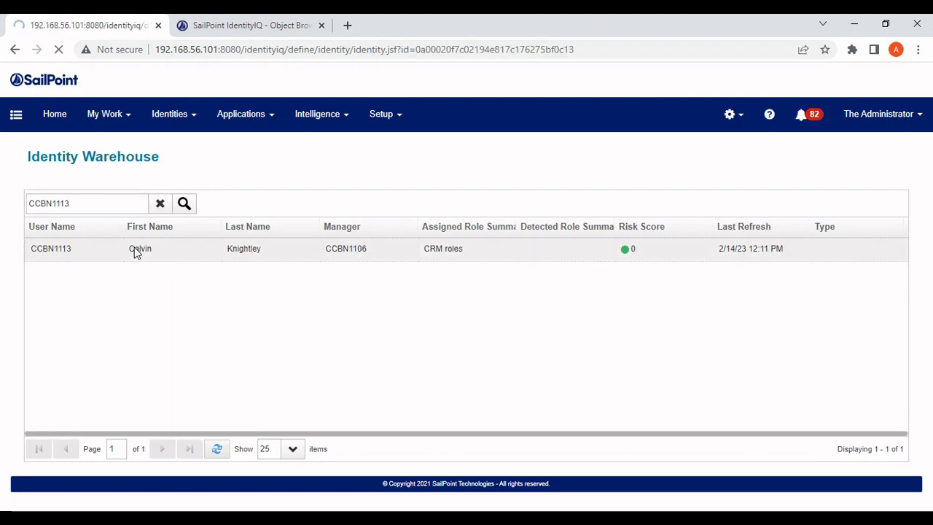
Expand the DocuSign account among the identity's application accounts, check its updated permission profile name and collapse the details.
{"action": "left_click", "coordinate": [229, 211]}
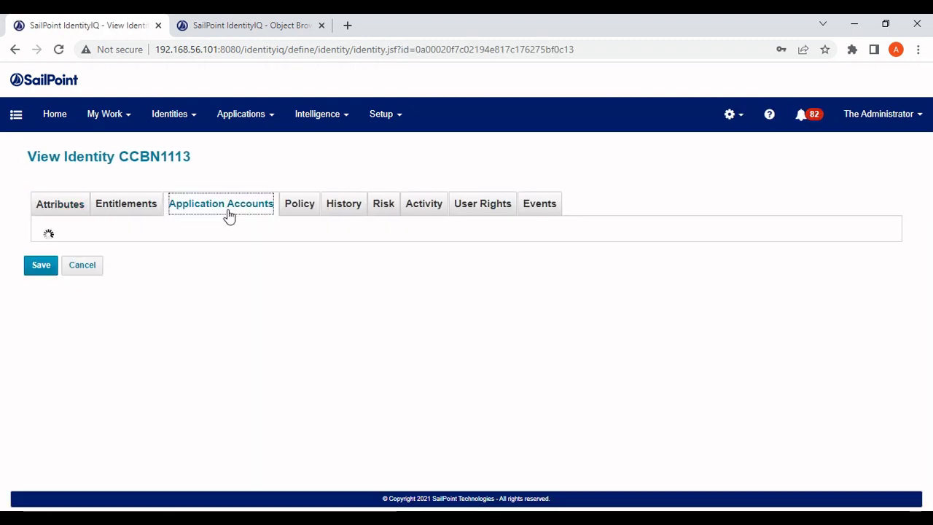
{"action": "left_click", "coordinate": [118, 338]}
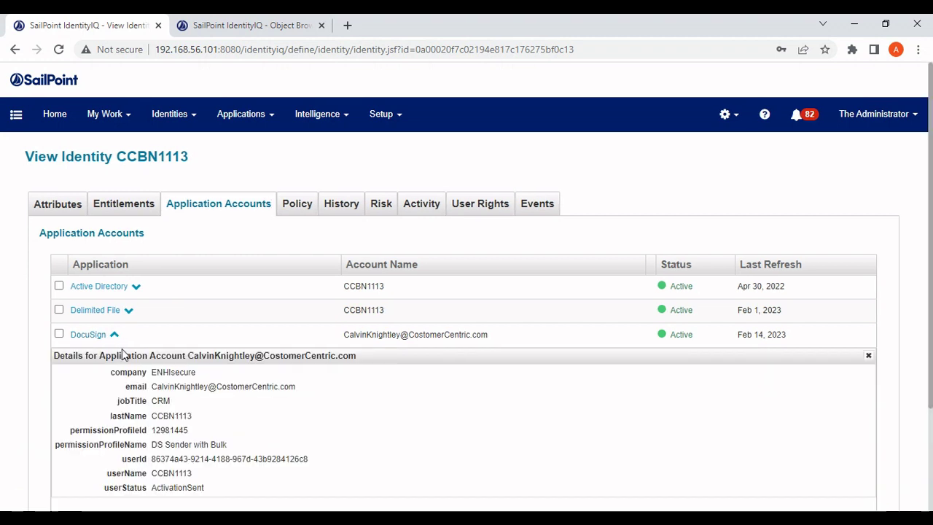
{"action": "scroll", "coordinate": [127, 364], "scroll_direction": "down", "scroll_amount": 1}
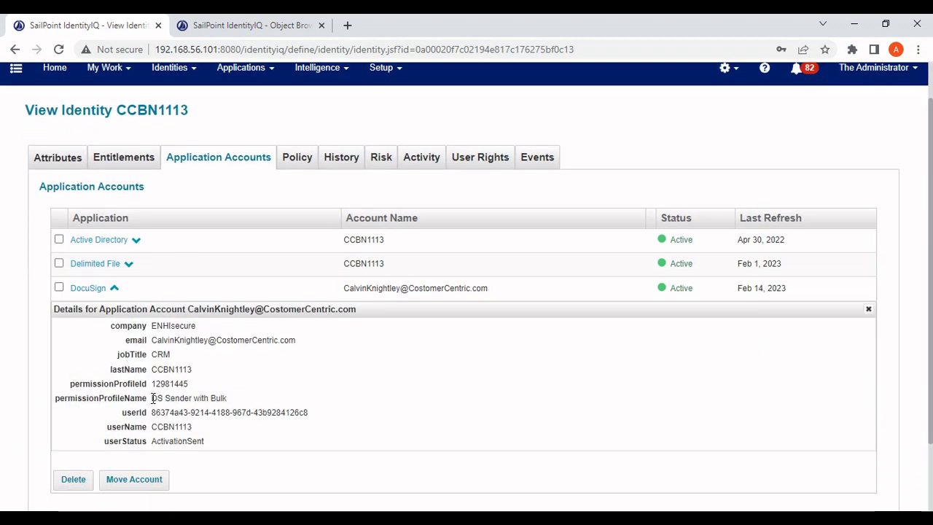
{"action": "mouse_move", "coordinate": [153, 398]}
{"action": "left_mouse_down"}
{"action": "mouse_move", "coordinate": [236, 393]}
{"action": "mouse_move", "coordinate": [147, 400]}
{"action": "left_mouse_up"}
{"action": "left_click", "coordinate": [234, 398]}
{"action": "scroll", "coordinate": [235, 401], "scroll_direction": "up", "scroll_amount": 1}
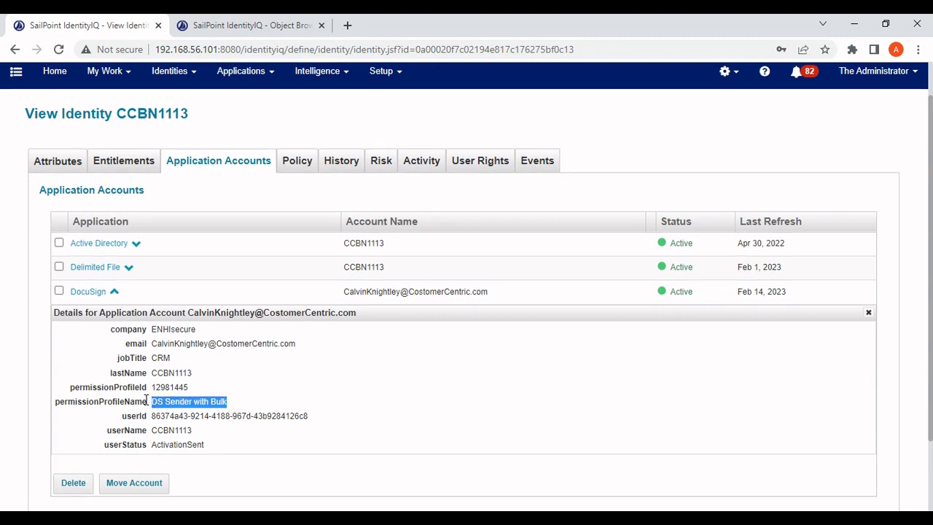
{"action": "scroll", "coordinate": [147, 401], "scroll_direction": "up", "scroll_amount": 1}
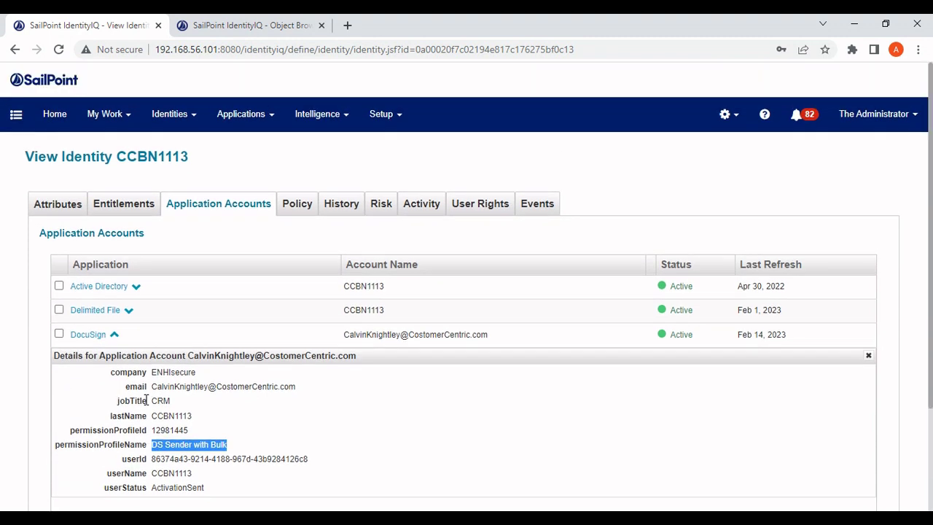
{"action": "left_click", "coordinate": [115, 334]}
{"action": "left_click", "coordinate": [115, 334]}
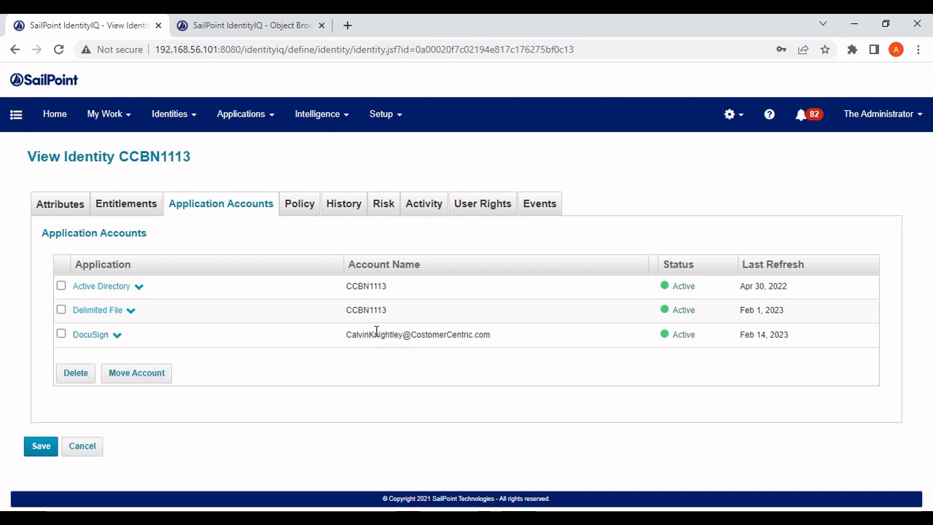
Go to Manage Accounts, search for the employee's user name and open that identity's accounts.
{"action": "left_click", "coordinate": [15, 115]}
{"action": "left_click", "coordinate": [83, 176]}
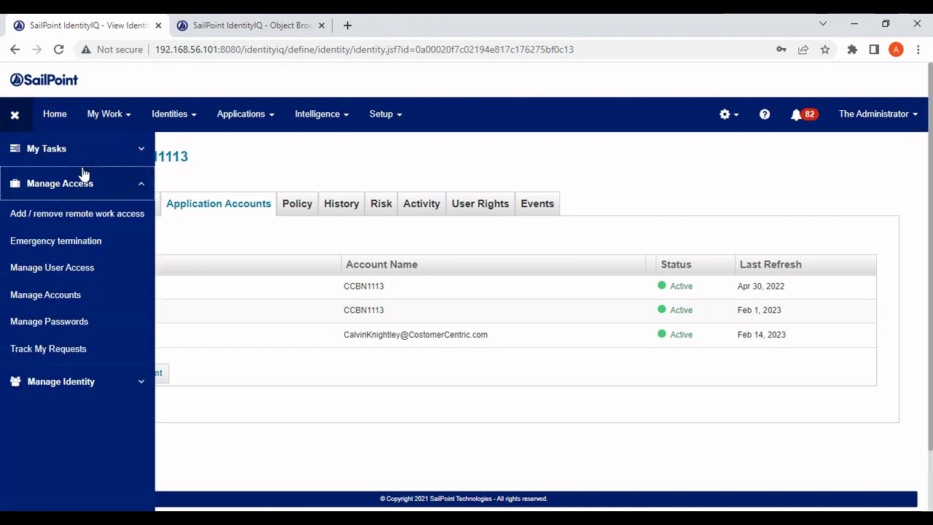
{"action": "left_click", "coordinate": [78, 296]}
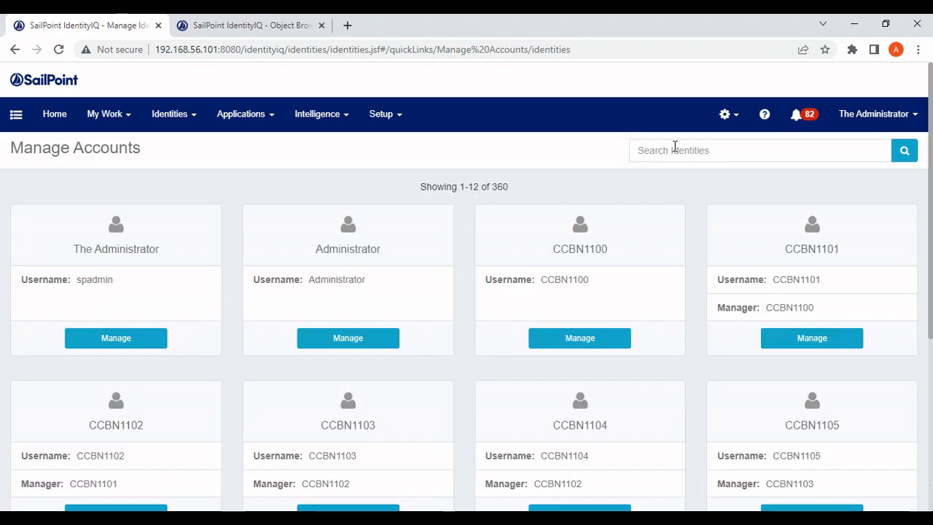
{"action": "left_click", "coordinate": [675, 146]}
{"action": "type", "text": "CCBN1103"}
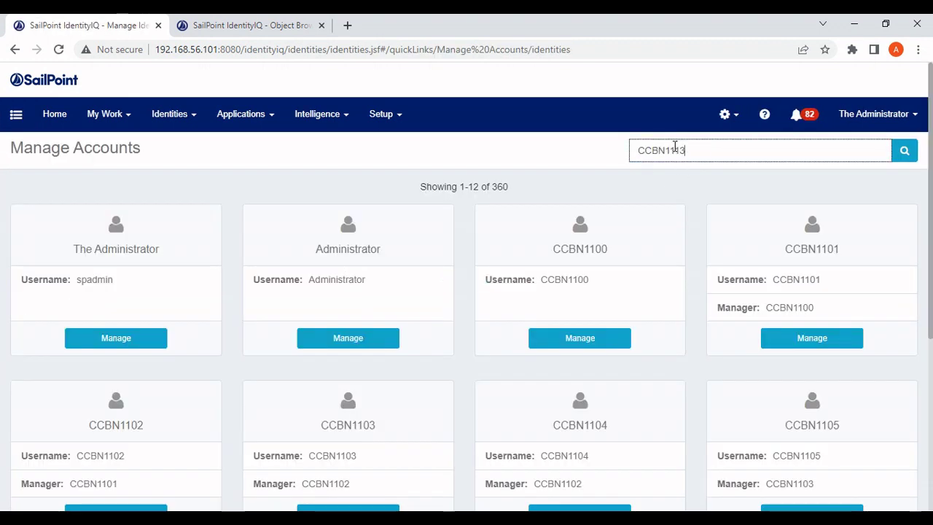
{"action": "key", "text": "Return"}
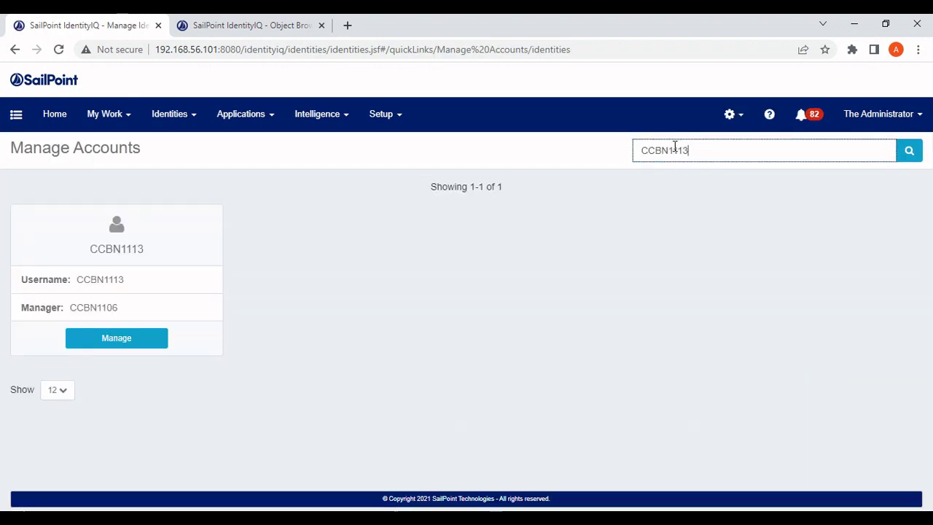
{"action": "left_click", "coordinate": [139, 341]}
Request the Disable action for the identity's DocuSign account, confirm it and submit the account change.
{"action": "scroll", "coordinate": [584, 298], "scroll_direction": "down", "scroll_amount": 1}
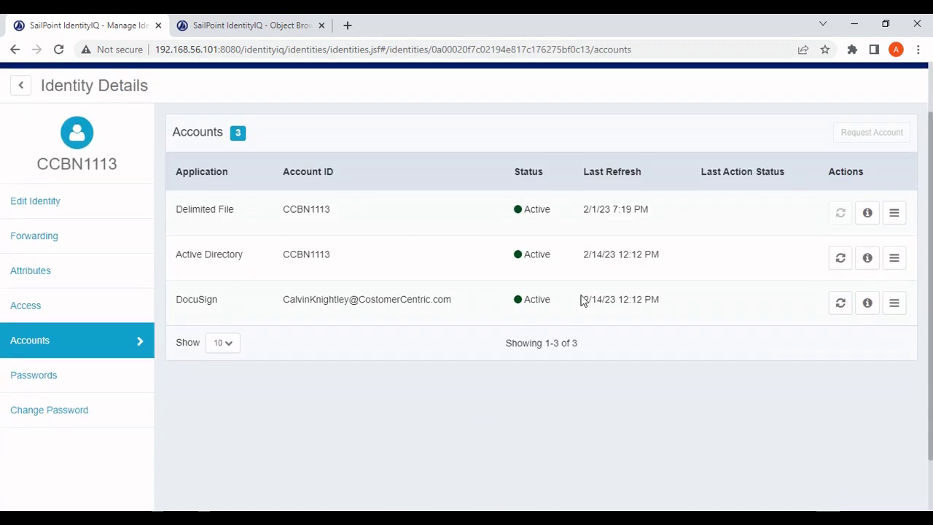
{"action": "left_click", "coordinate": [896, 303]}
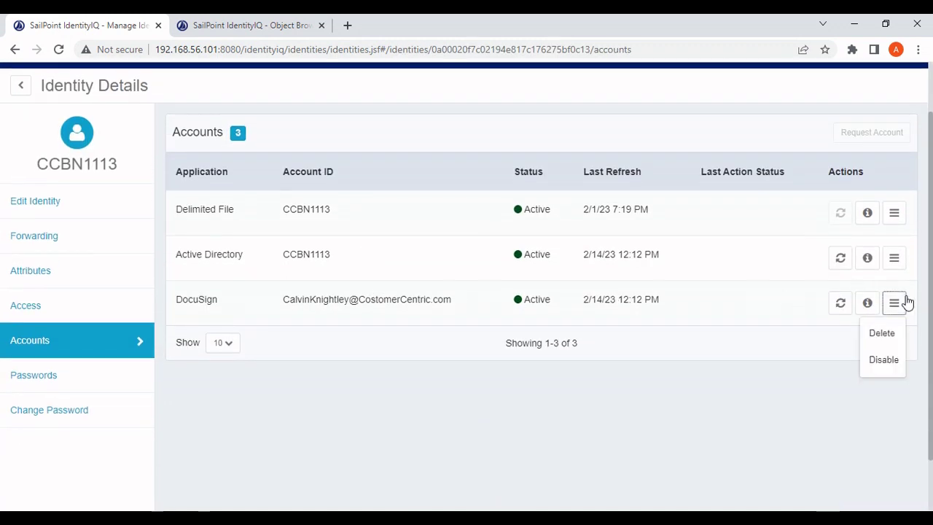
{"action": "left_click", "coordinate": [890, 362]}
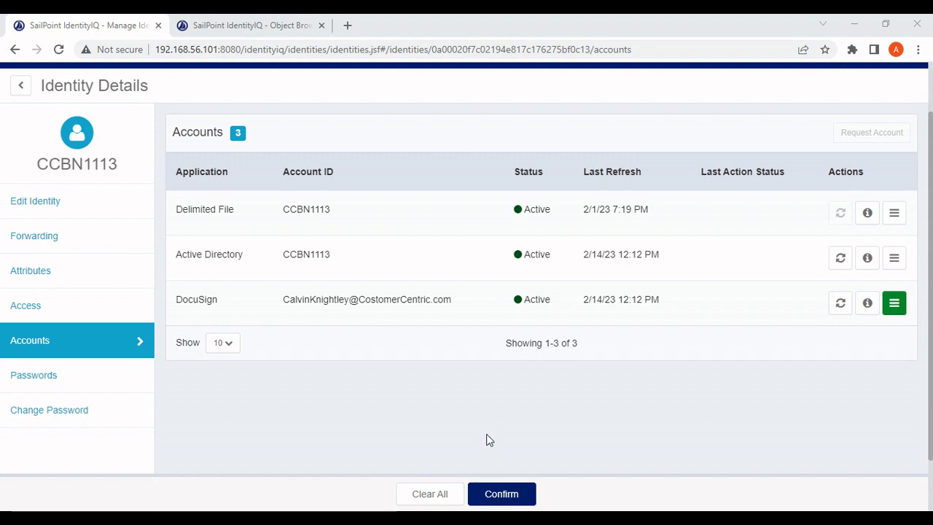
{"action": "left_click", "coordinate": [503, 494]}
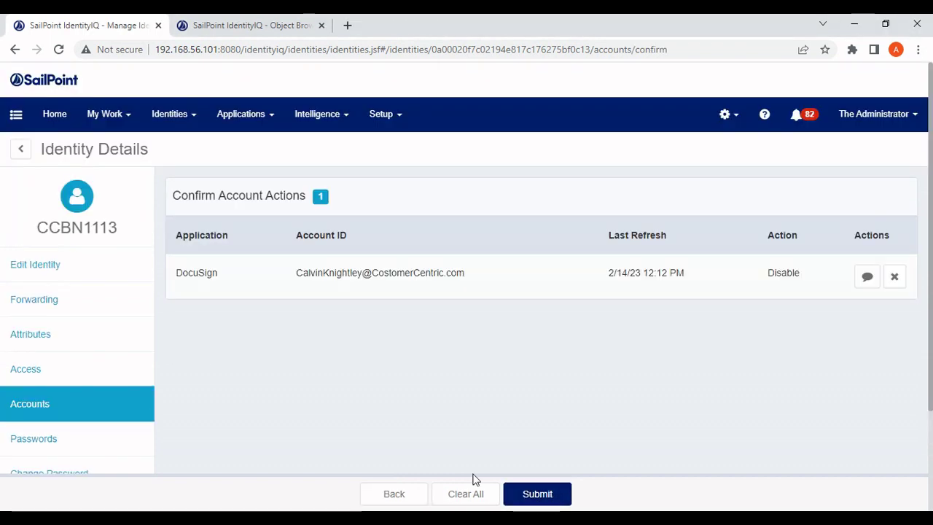
{"action": "left_click", "coordinate": [537, 494]}
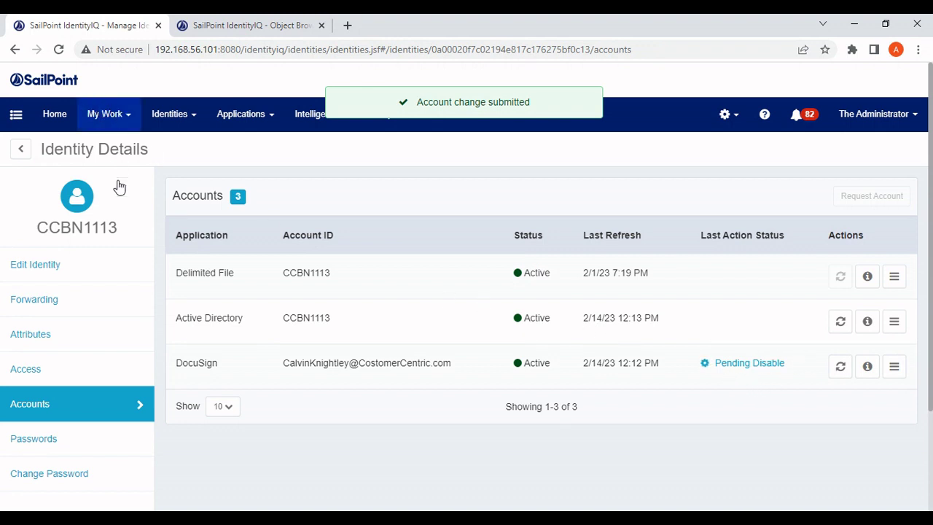
Open the Work Items and forward the employee's Manager Approval for account changes to The Administrator.
{"action": "left_click", "coordinate": [104, 114]}
{"action": "left_click", "coordinate": [129, 234]}
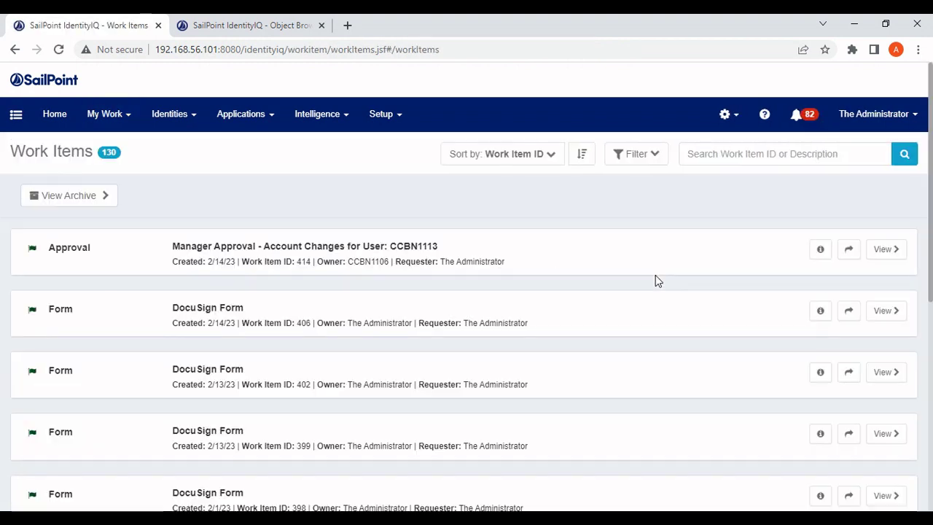
{"action": "left_click", "coordinate": [847, 251]}
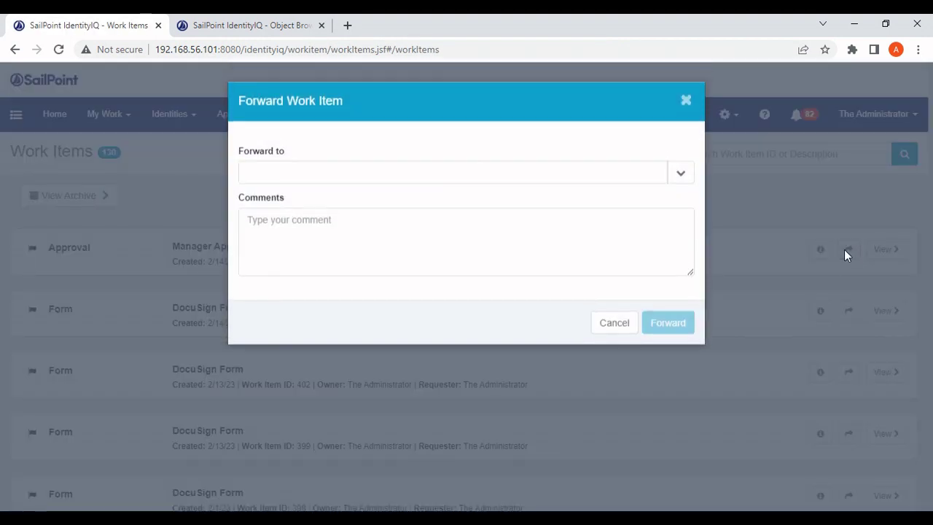
{"action": "left_click", "coordinate": [686, 102]}
{"action": "double_click", "coordinate": [233, 248]}
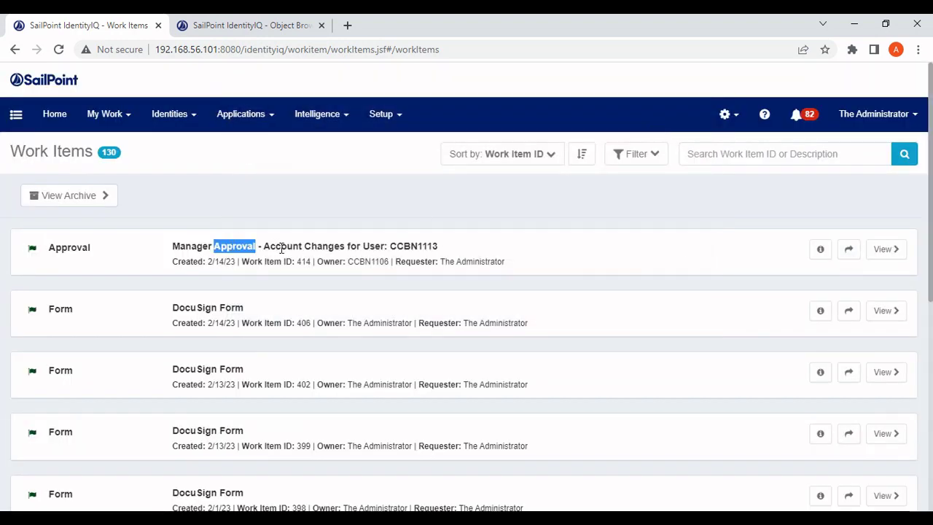
{"action": "left_click", "coordinate": [848, 250]}
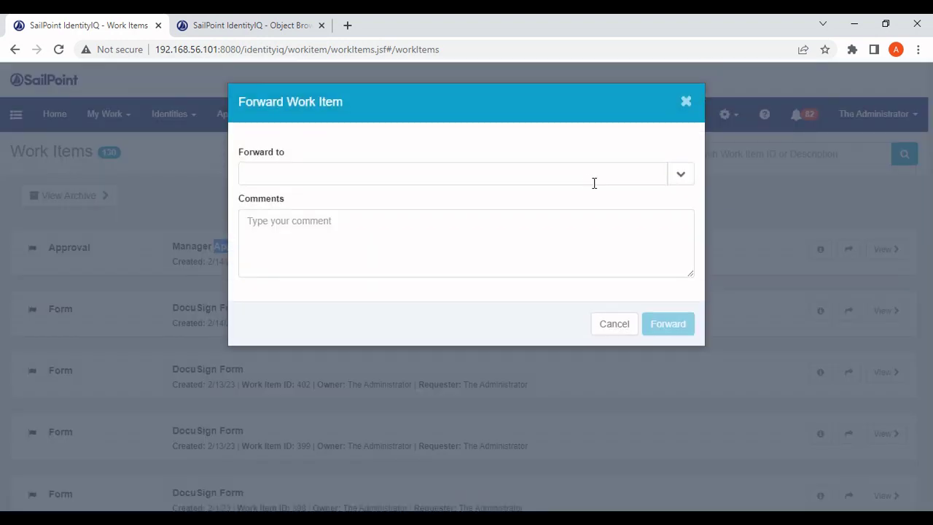
{"action": "left_click", "coordinate": [410, 175]}
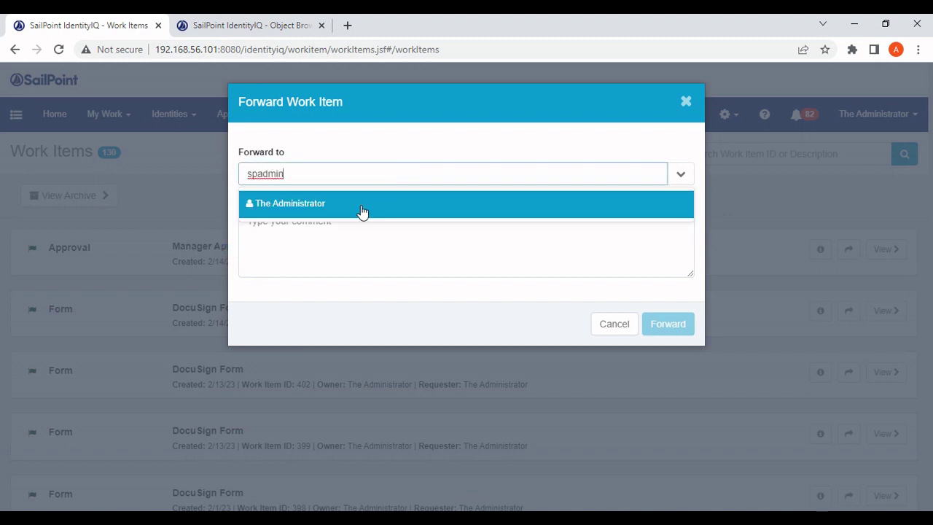
{"action": "left_click", "coordinate": [359, 211]}
{"action": "left_click", "coordinate": [668, 324]}
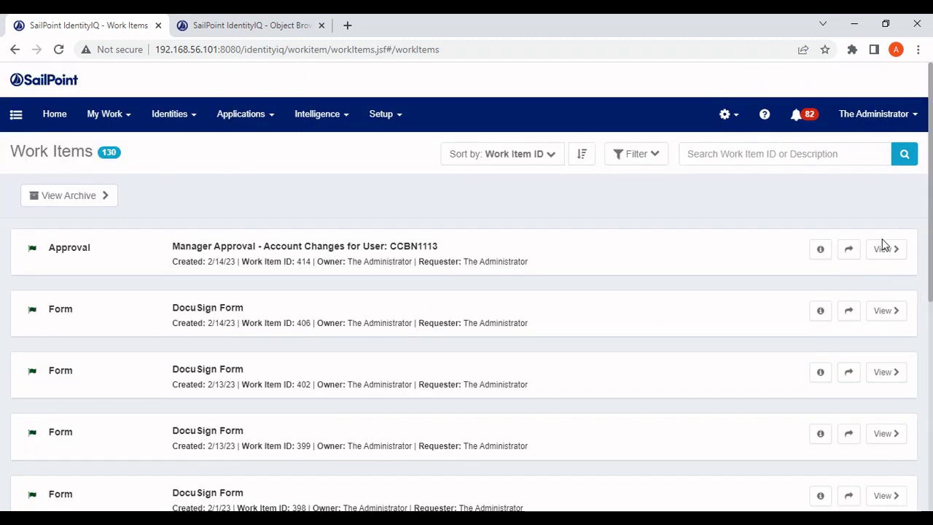
Approve and complete the DocuSign disable work item and check the request's status in Access Requests.
{"action": "left_click", "coordinate": [883, 248]}
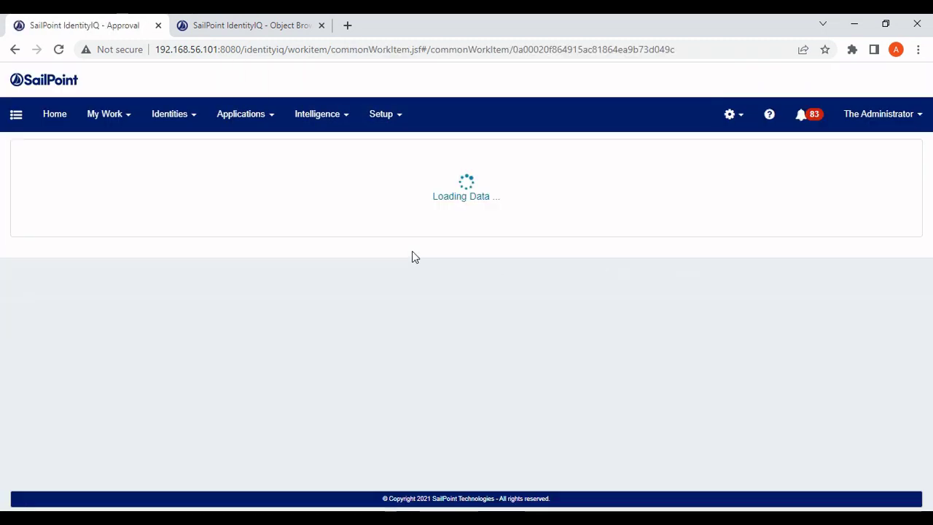
{"action": "left_click", "coordinate": [60, 241]}
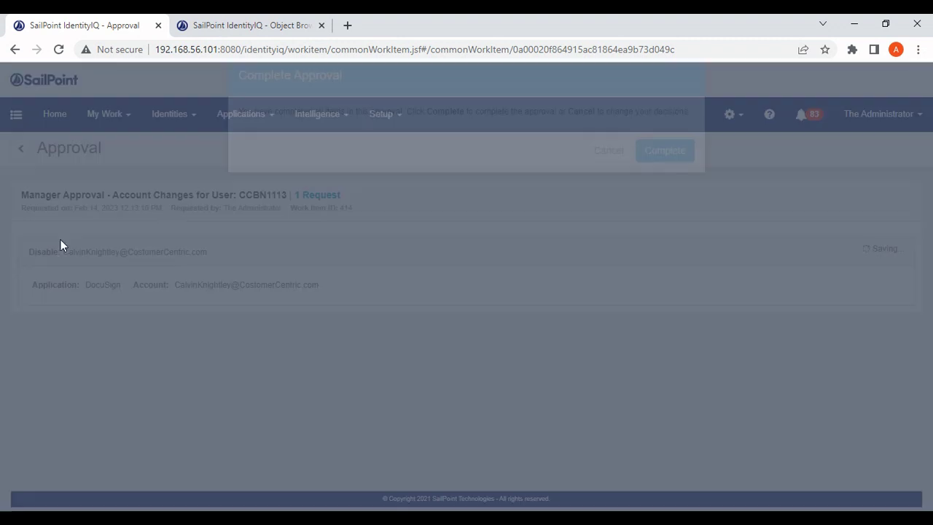
{"action": "left_click", "coordinate": [670, 179]}
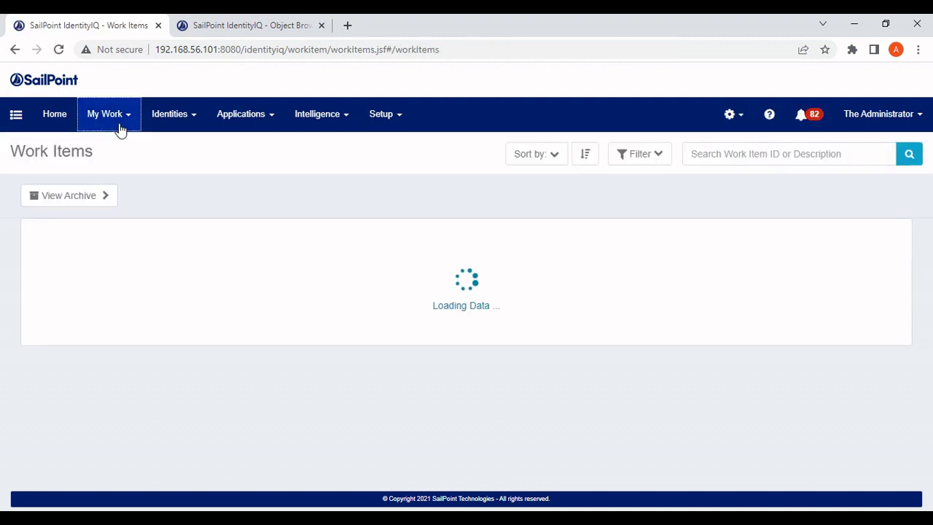
{"action": "left_click", "coordinate": [120, 129]}
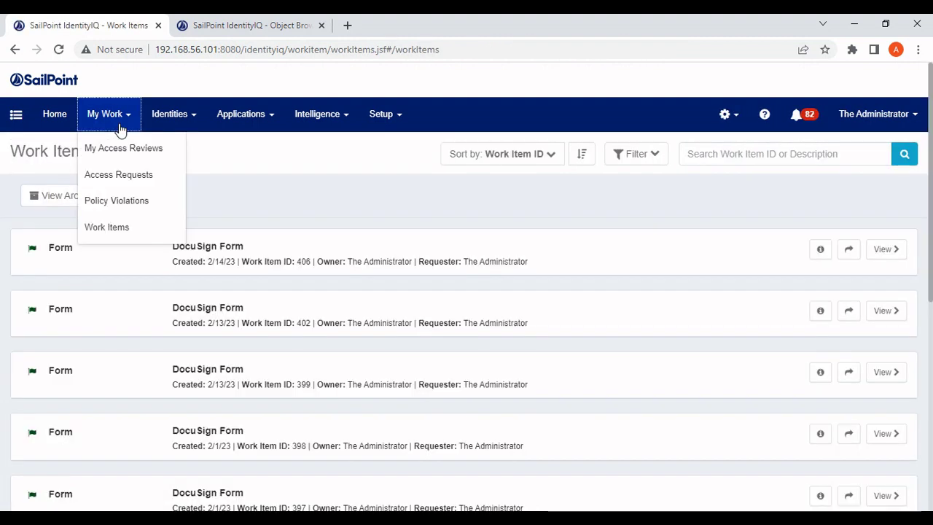
{"action": "left_click", "coordinate": [116, 176]}
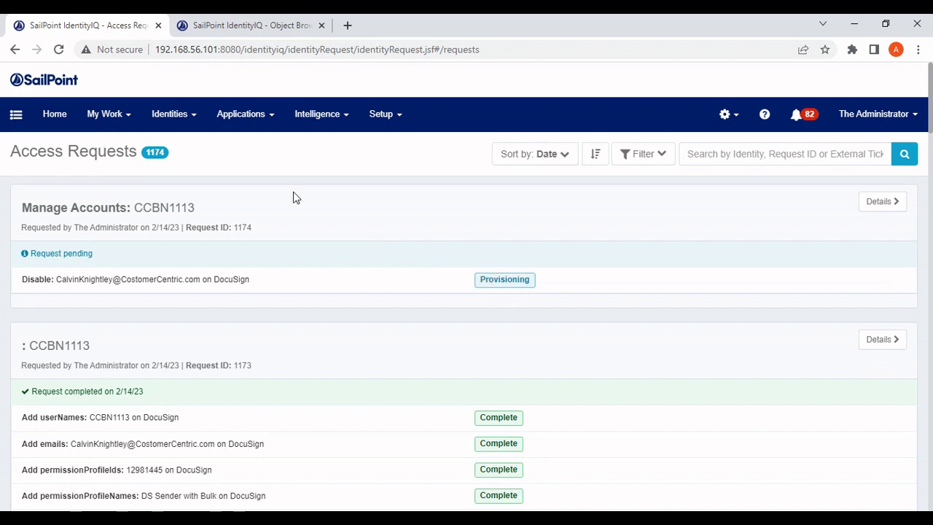
Search the tasks for "perf" and execute Perform Identity Request Maintenance in the background.
{"action": "left_click", "coordinate": [401, 130]}
{"action": "left_click", "coordinate": [402, 272]}
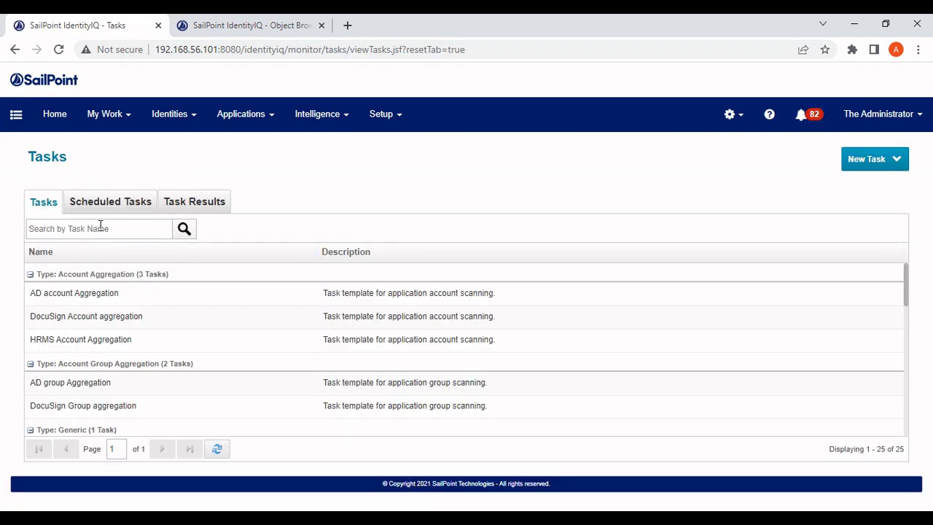
{"action": "left_click", "coordinate": [101, 226]}
{"action": "key", "text": "Return"}
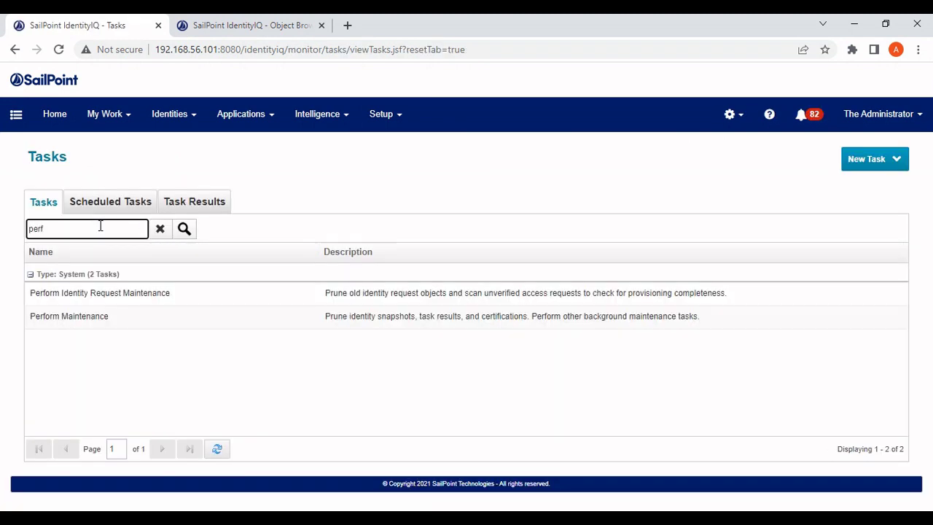
{"action": "left_click", "coordinate": [95, 301]}
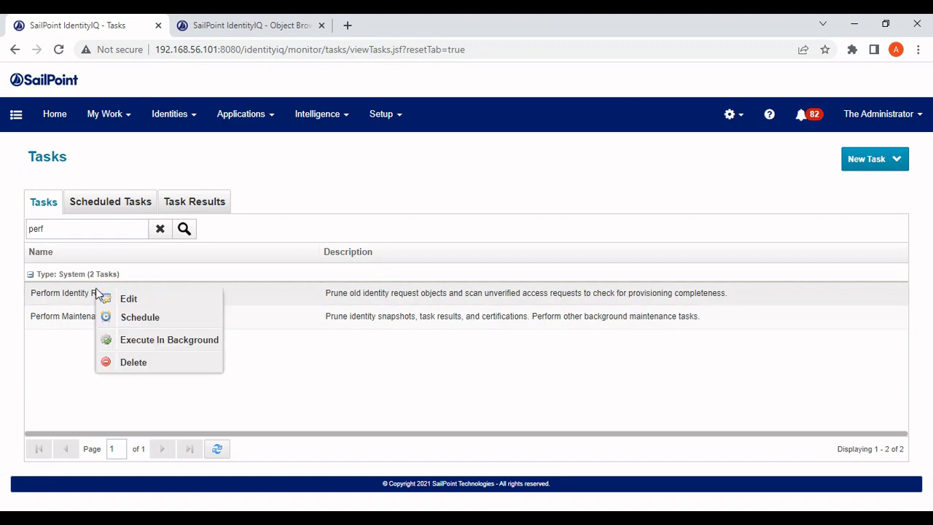
{"action": "left_click", "coordinate": [142, 340]}
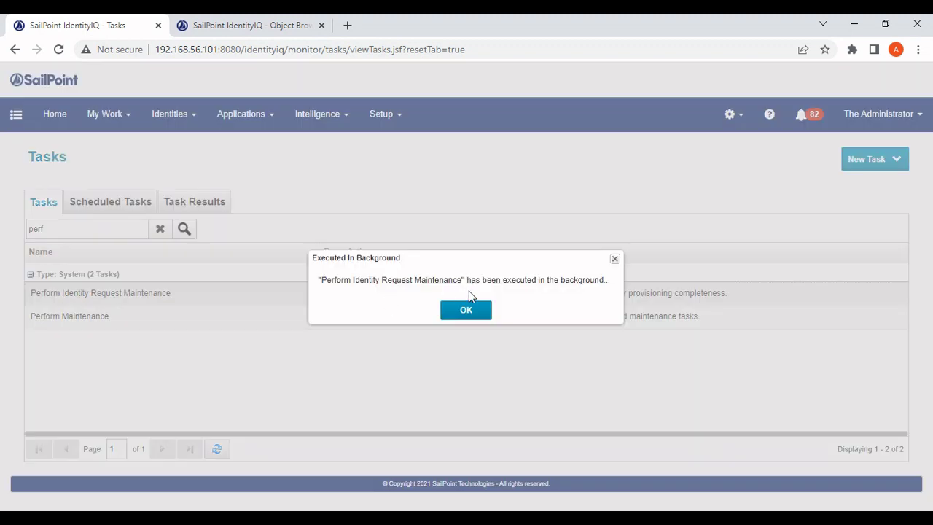
{"action": "left_click", "coordinate": [466, 309]}
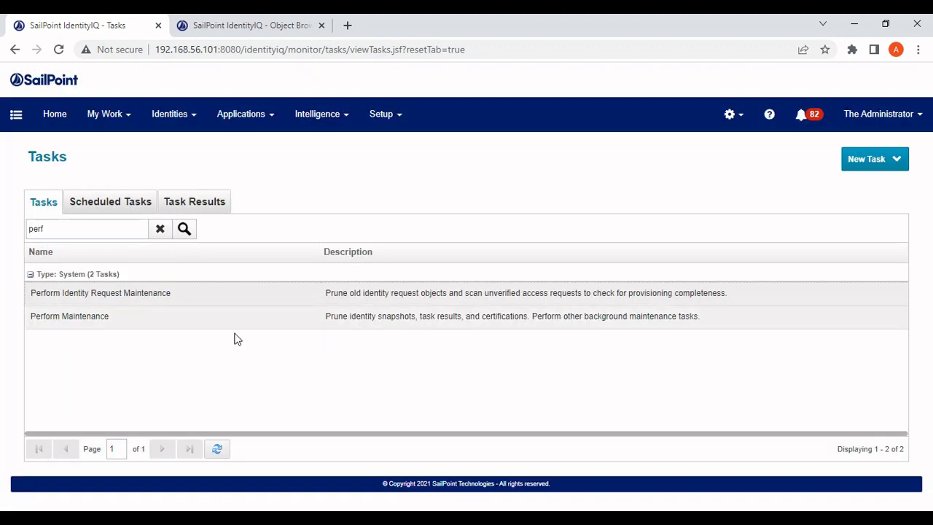
Execute the Perform Maintenance task in the background and filter the task list for "doc".
{"action": "left_click", "coordinate": [79, 318]}
{"action": "left_click", "coordinate": [146, 368]}
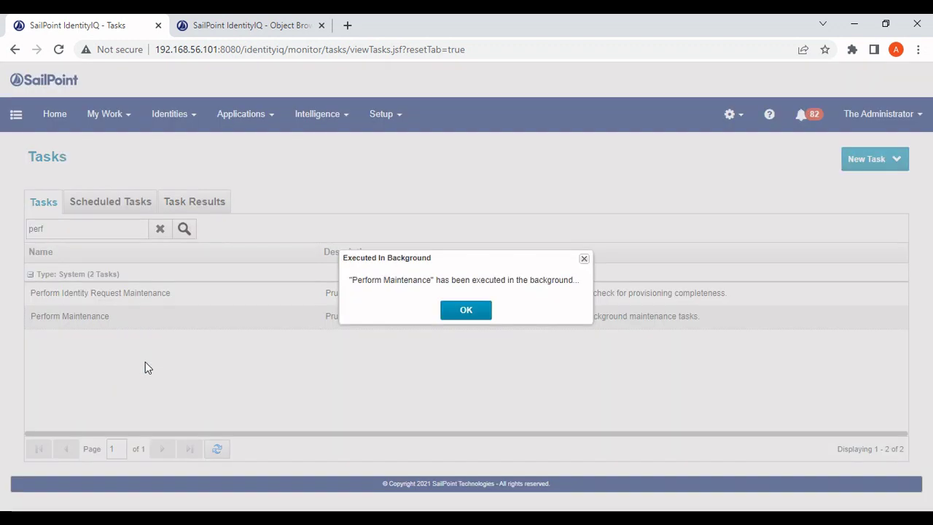
{"action": "left_click", "coordinate": [474, 309]}
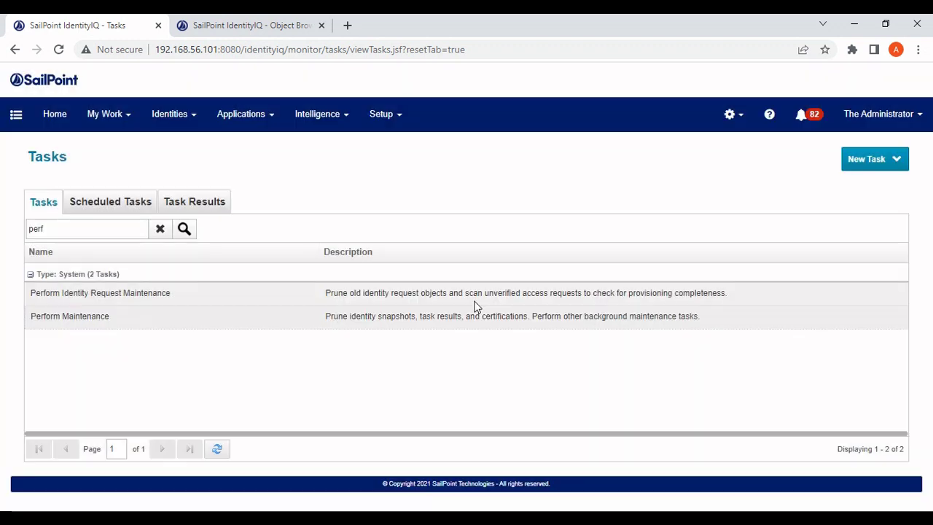
{"action": "double_click", "coordinate": [55, 227]}
{"action": "type", "text": "doc"}
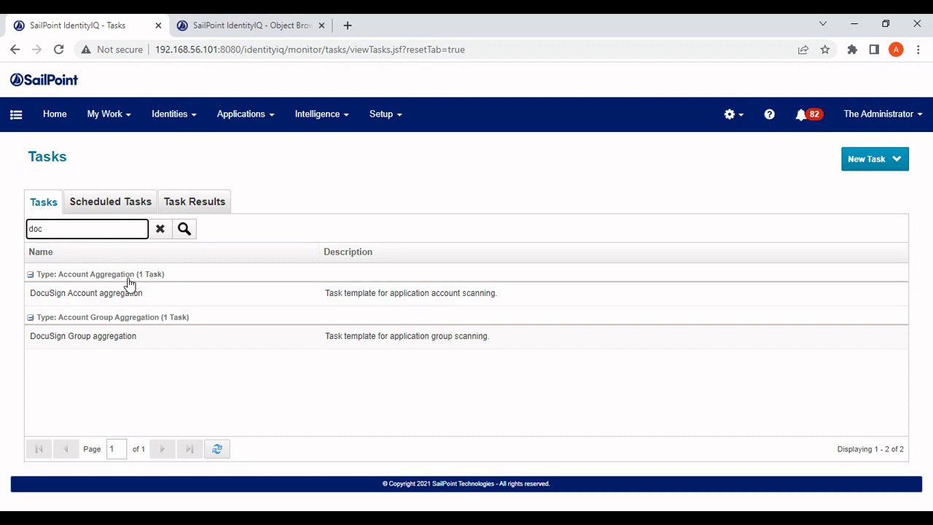
Go to the Identity Warehouse, filter by the employee's user name and open the identity.
{"action": "mouse_move", "coordinate": [183, 119]}
{"action": "left_click", "coordinate": [190, 155]}
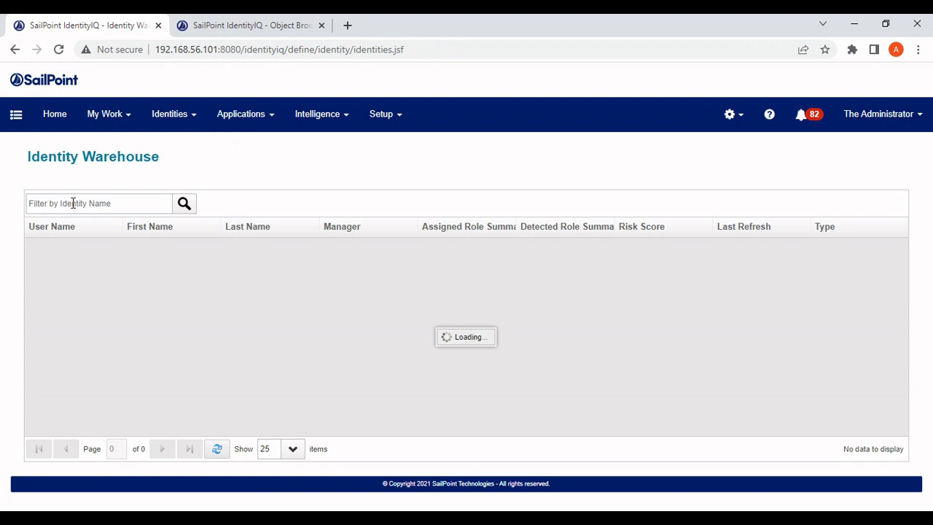
{"action": "left_click", "coordinate": [73, 203]}
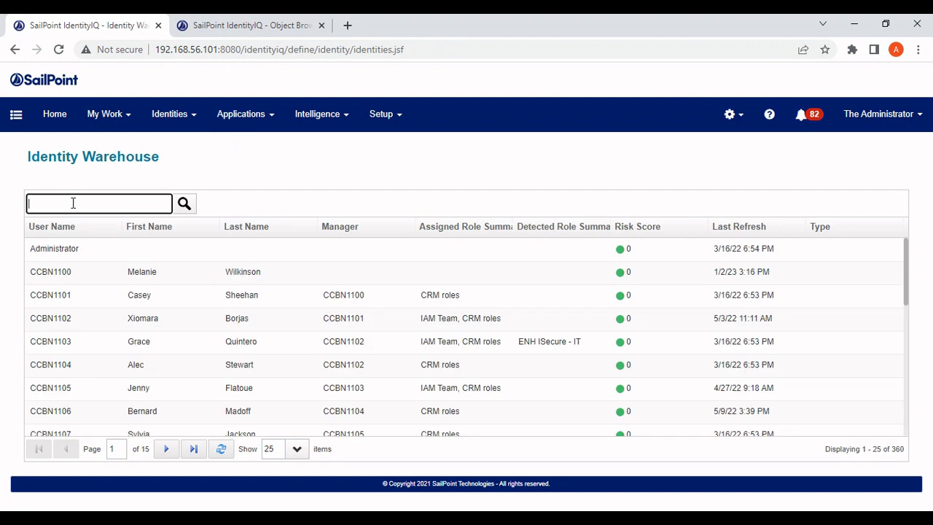
{"action": "type", "text": "CCBN1113"}
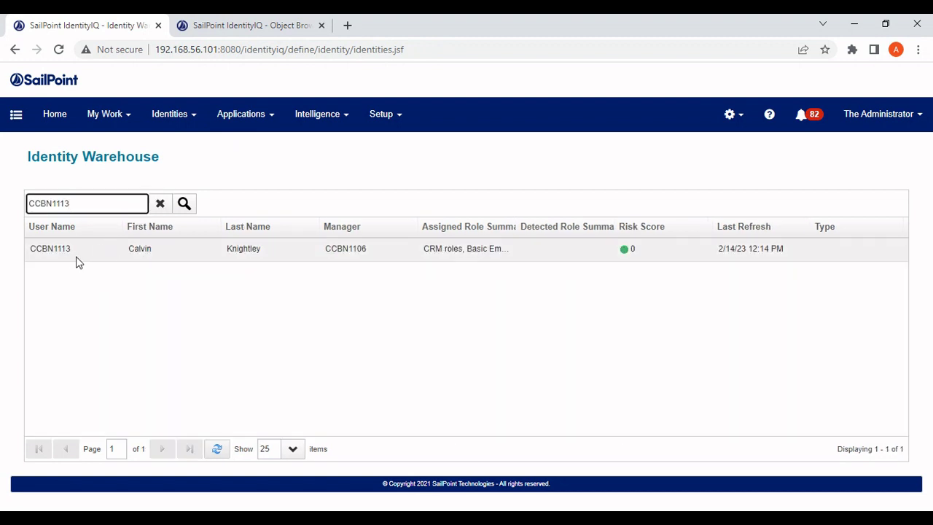
{"action": "left_click", "coordinate": [63, 261]}
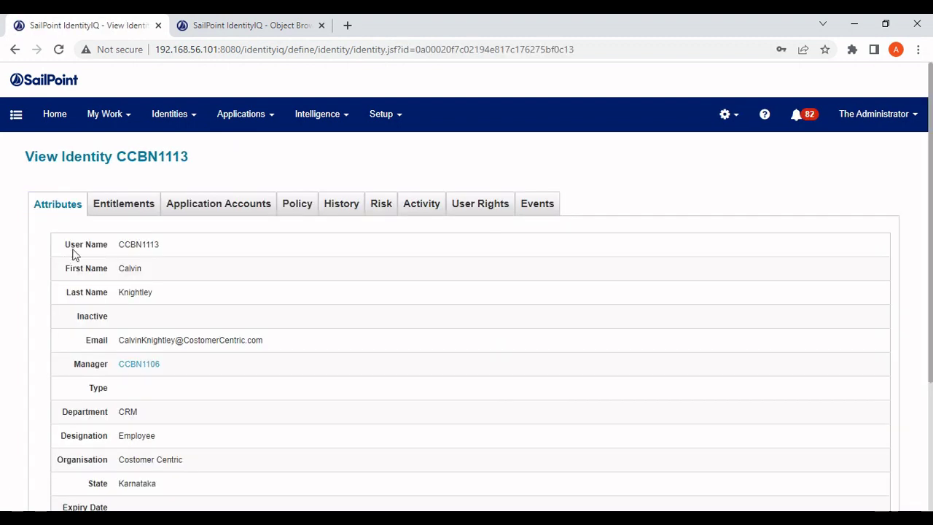
Examine the DocuSign account's status among the application accounts and its userStatus value in the expanded details.
{"action": "left_click", "coordinate": [203, 213]}
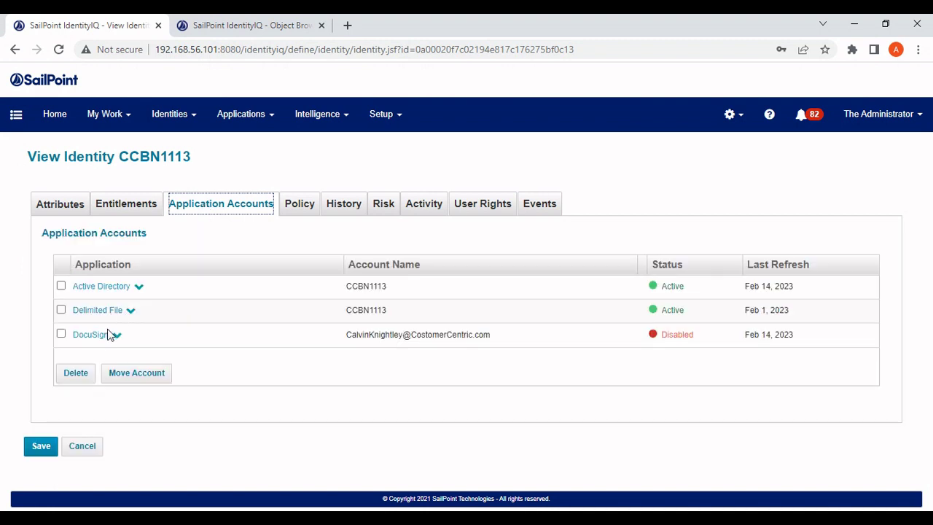
{"action": "left_click", "coordinate": [109, 337]}
{"action": "scroll", "coordinate": [614, 252], "scroll_direction": "down", "scroll_amount": 2}
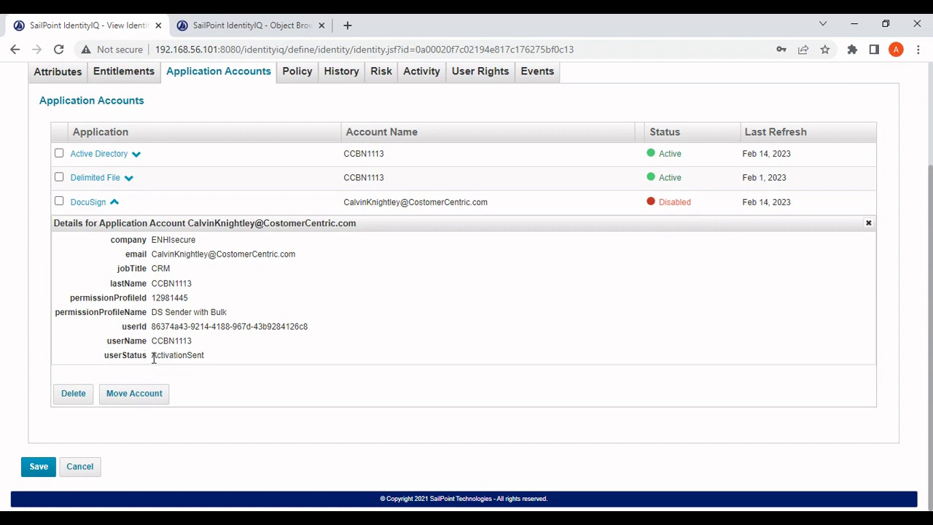
{"action": "left_click_drag", "start_coordinate": [153, 357], "coordinate": [203, 358]}
{"action": "scroll", "coordinate": [210, 363], "scroll_direction": "up", "scroll_amount": 2}
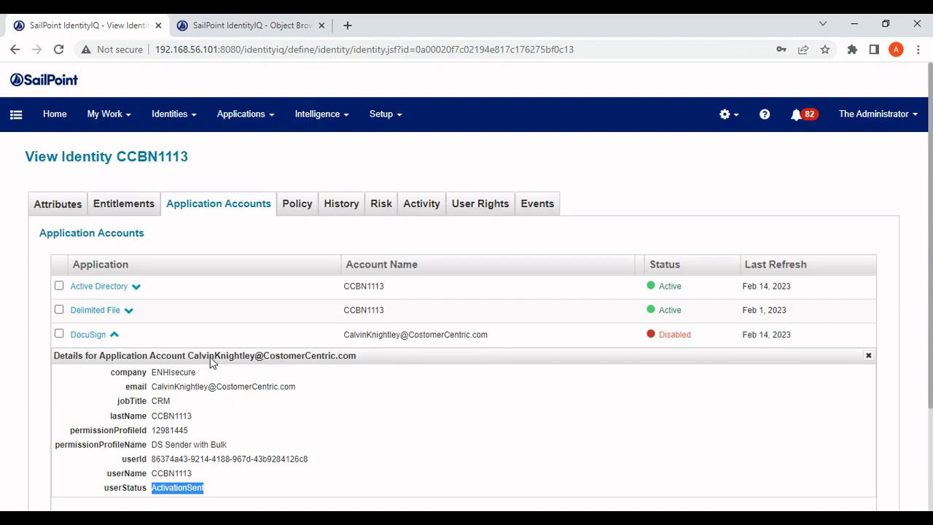
{"action": "scroll", "coordinate": [210, 363], "scroll_direction": "down", "scroll_amount": 1}
{"action": "scroll", "coordinate": [210, 363], "scroll_direction": "up", "scroll_amount": 1}
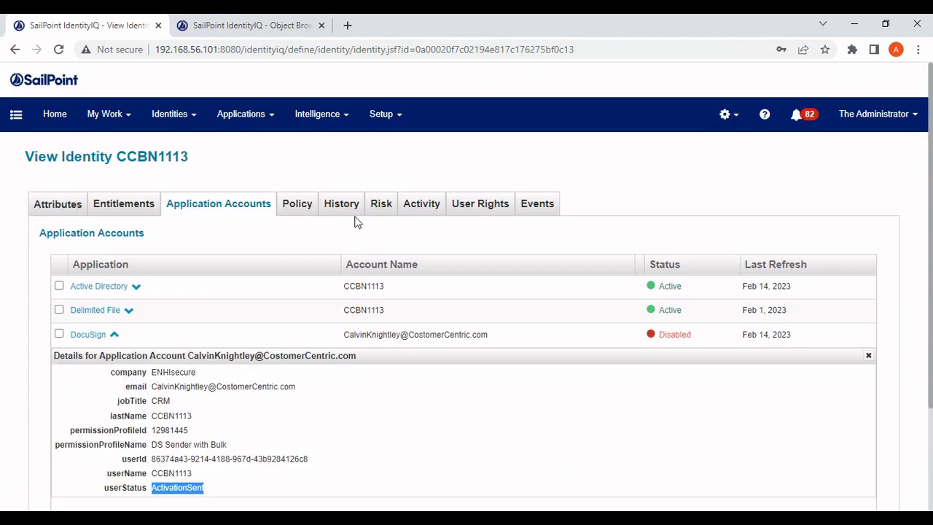
Search the tasks for "doc" and execute DocuSign Account aggregation in the background.
{"action": "left_click", "coordinate": [401, 113]}
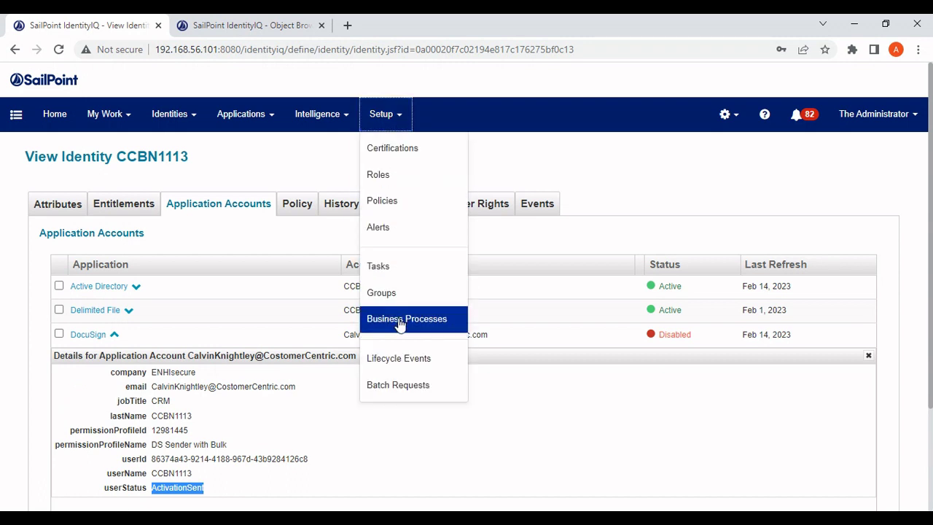
{"action": "left_click", "coordinate": [402, 280]}
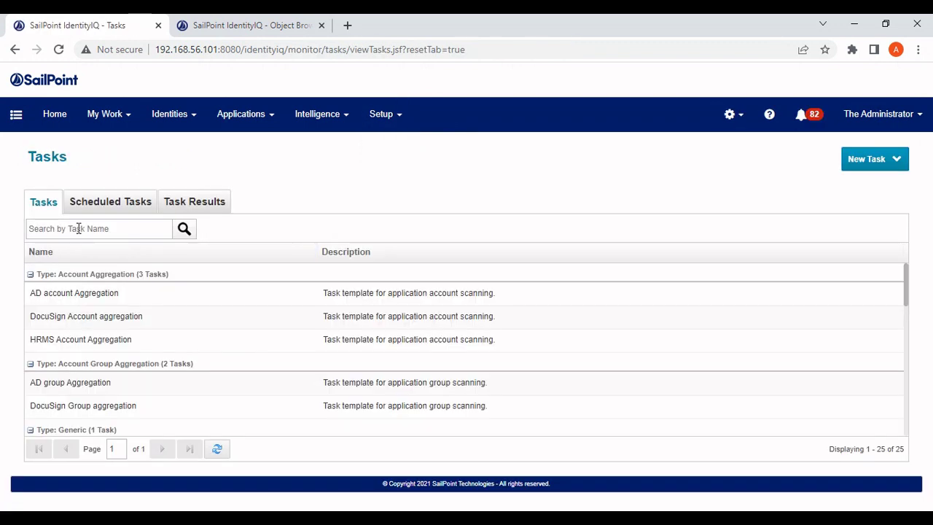
{"action": "left_click", "coordinate": [79, 228]}
{"action": "type", "text": "doc"}
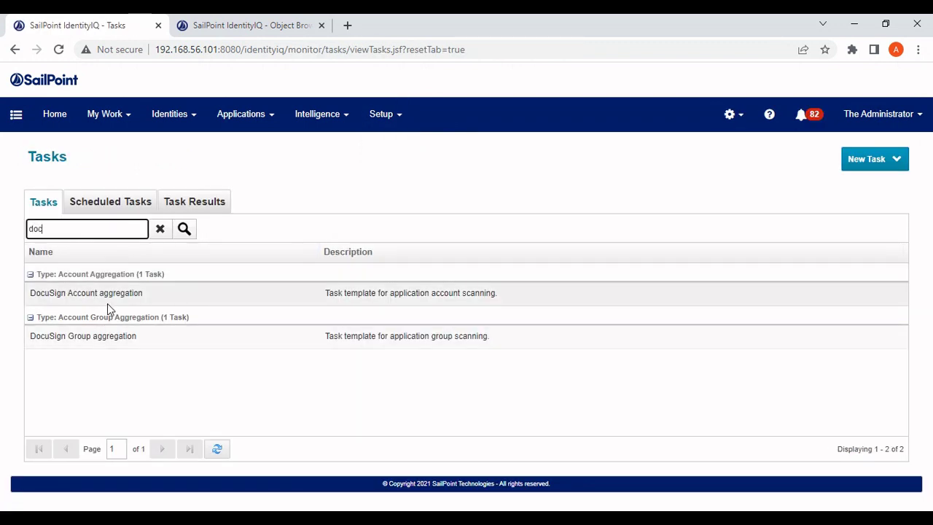
{"action": "right_click", "coordinate": [107, 304]}
{"action": "left_click", "coordinate": [153, 356]}
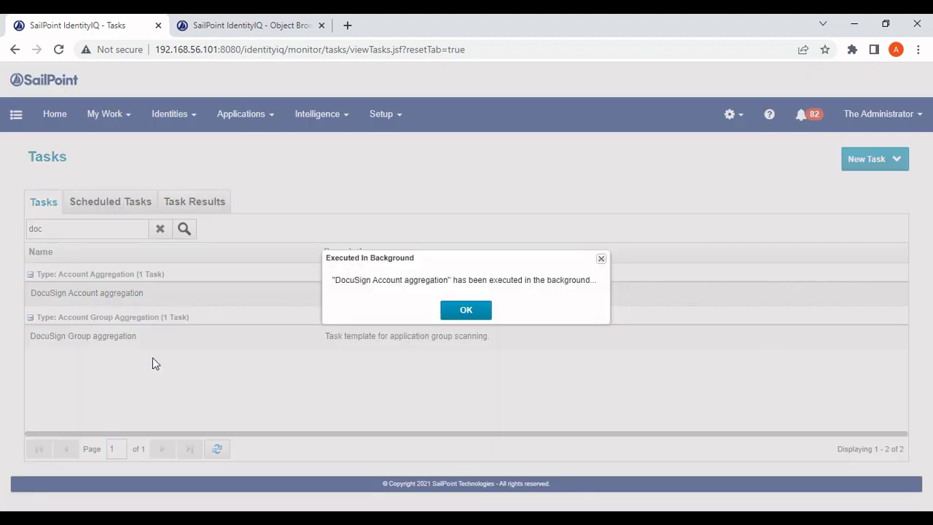
{"action": "left_click", "coordinate": [486, 315]}
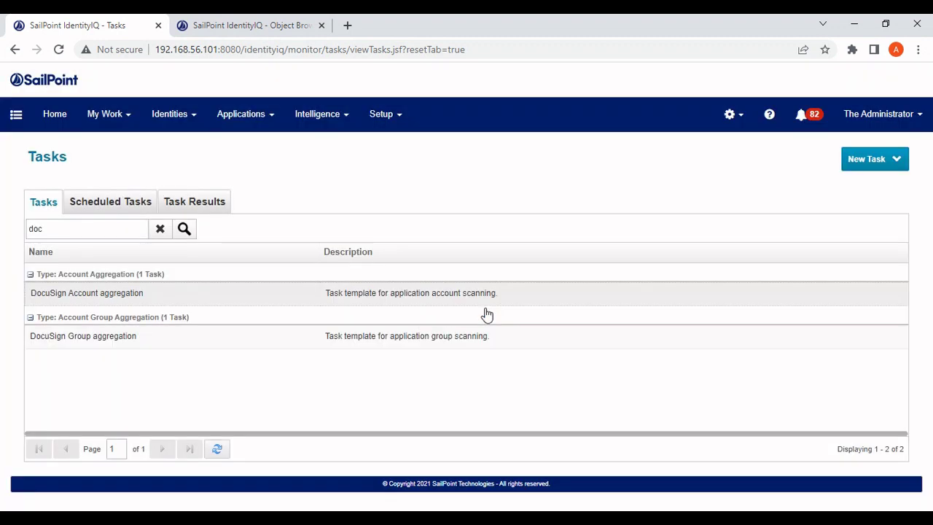
Filter the task results by "doc", open the DocuSign Account aggregation result and reload it to check its completion status and attributes.
{"action": "left_click", "coordinate": [197, 202]}
{"action": "left_click", "coordinate": [139, 228]}
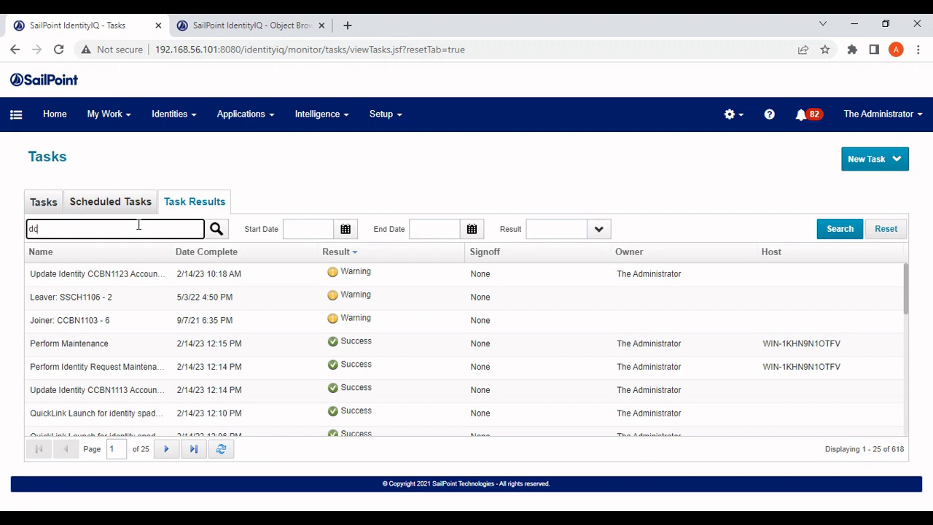
{"action": "type", "text": "doc"}
{"action": "key", "text": "Return"}
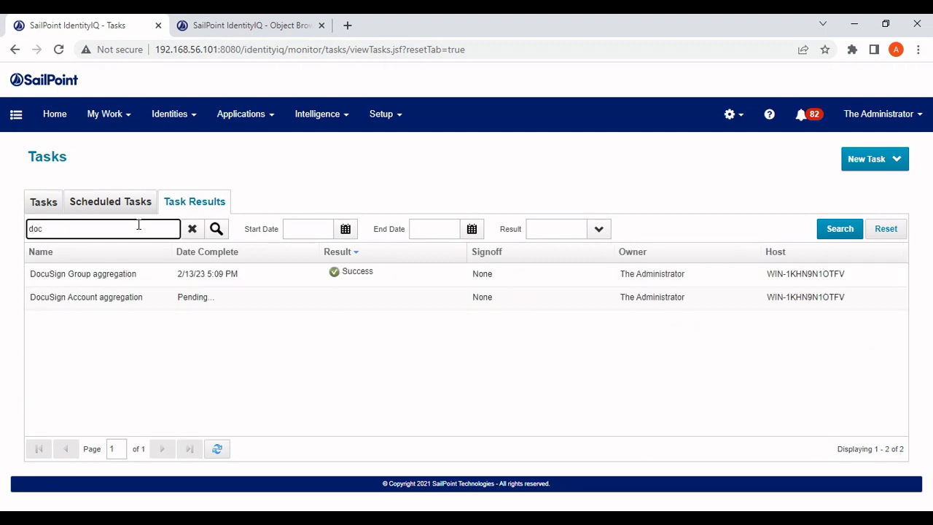
{"action": "left_click", "coordinate": [124, 306]}
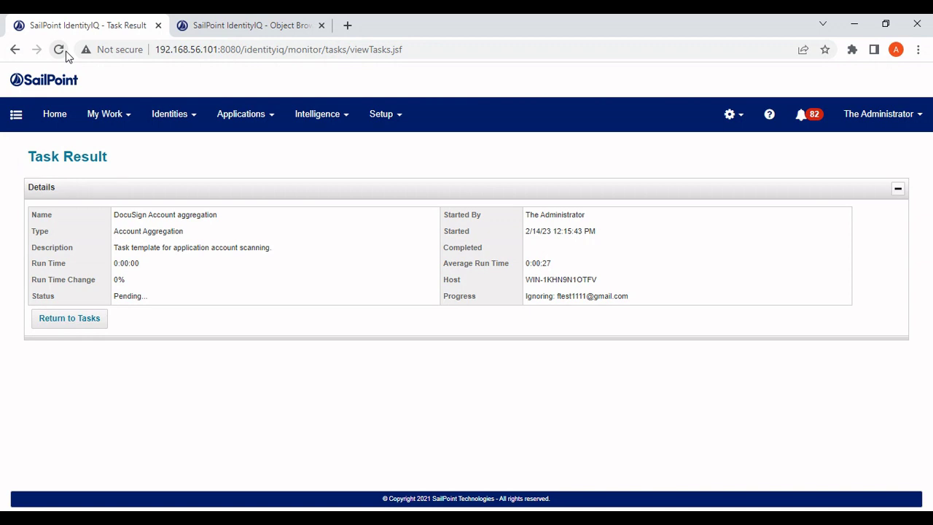
{"action": "left_click", "coordinate": [65, 53]}
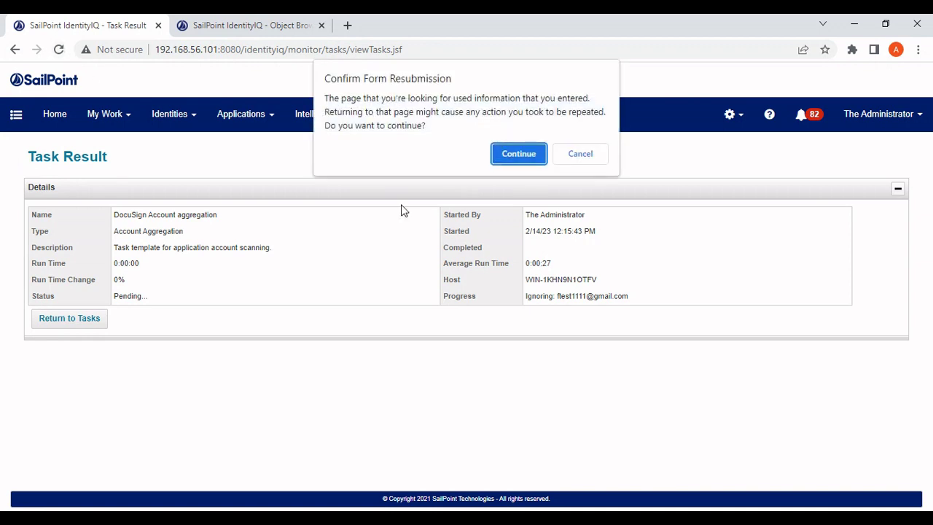
{"action": "left_click", "coordinate": [528, 155]}
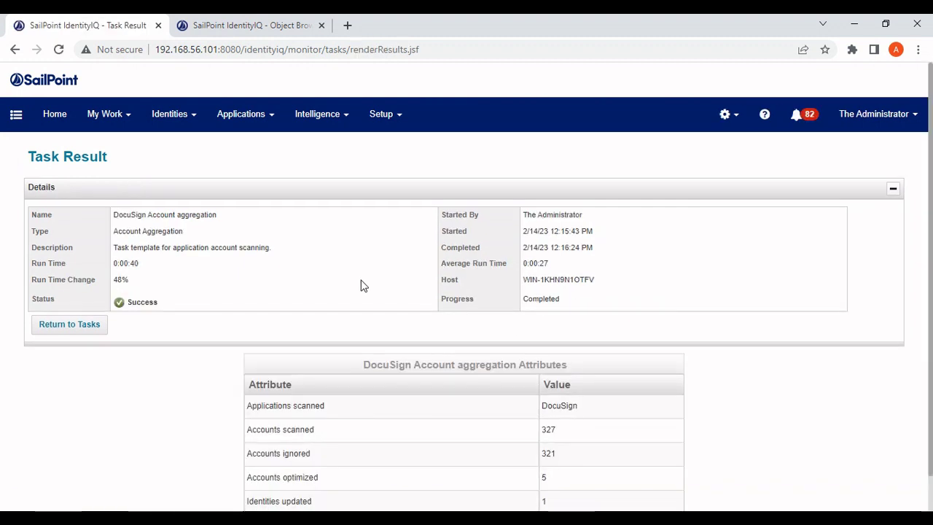
{"action": "scroll", "coordinate": [353, 302], "scroll_direction": "down", "scroll_amount": 1}
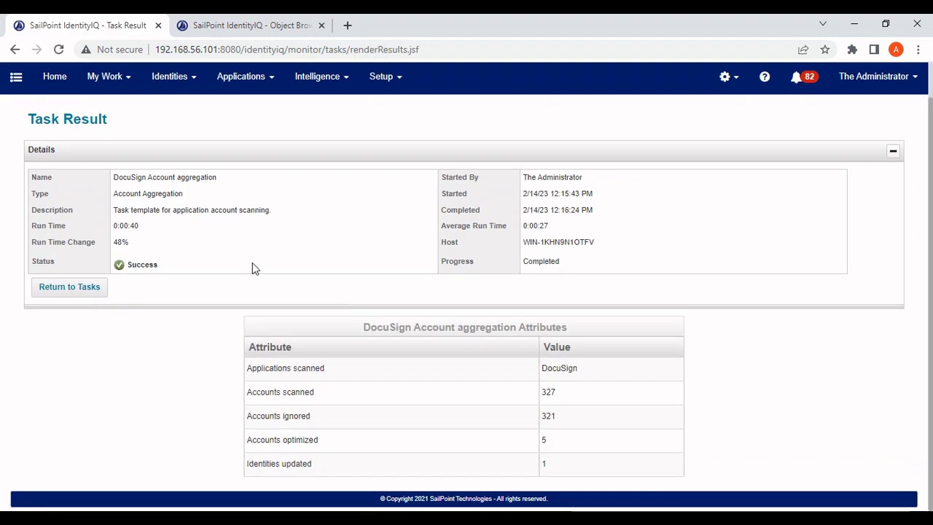
Go to the Identity Warehouse, filter by the employee's user name and open the matching identity.
{"action": "scroll", "coordinate": [252, 262], "scroll_direction": "up", "scroll_amount": 1}
{"action": "left_click", "coordinate": [191, 119]}
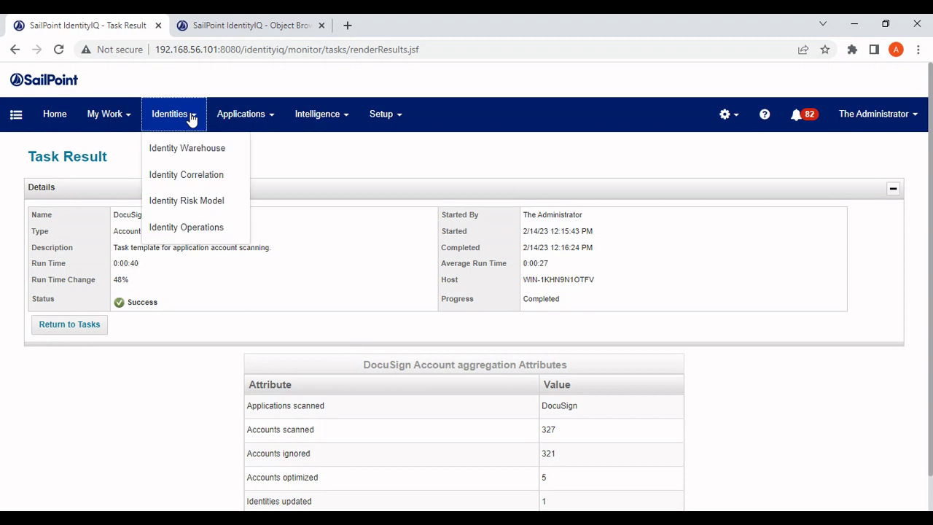
{"action": "left_click", "coordinate": [213, 149]}
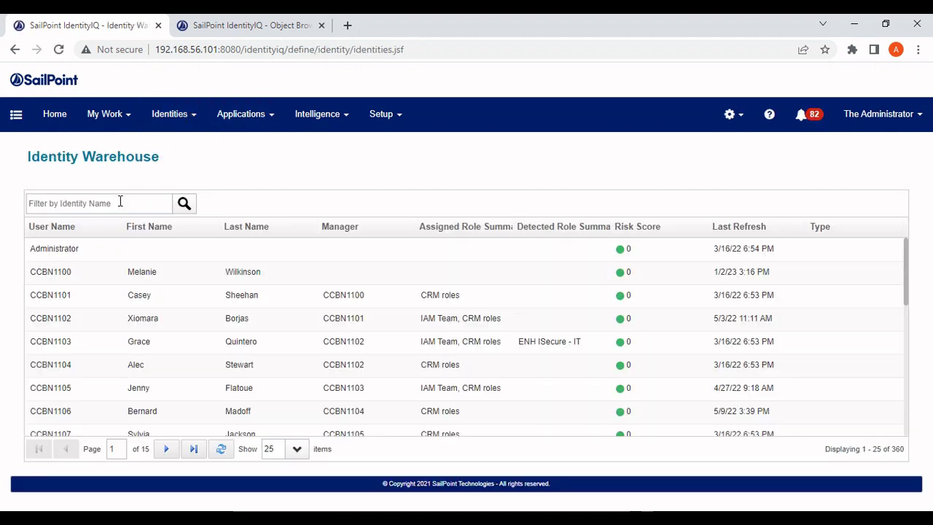
{"action": "left_click", "coordinate": [121, 202]}
{"action": "type", "text": "CCBN1113"}
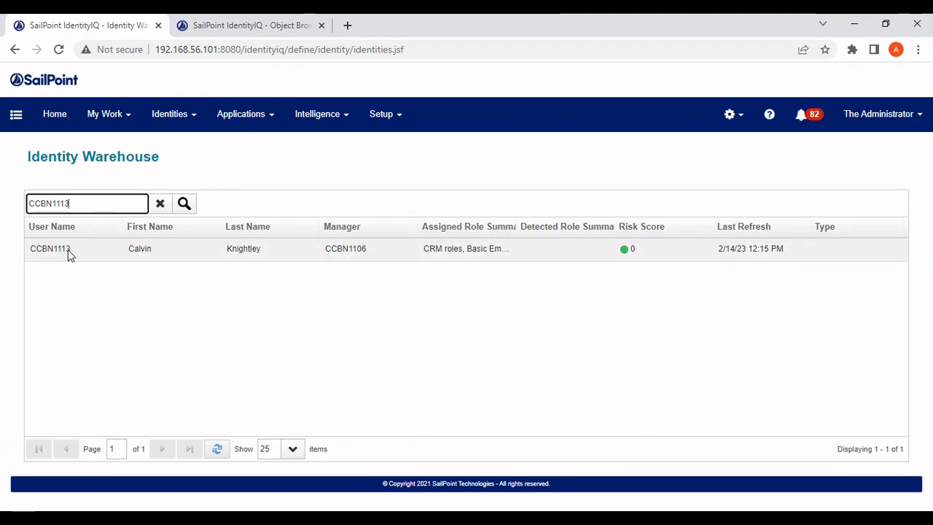
{"action": "left_click", "coordinate": [69, 253]}
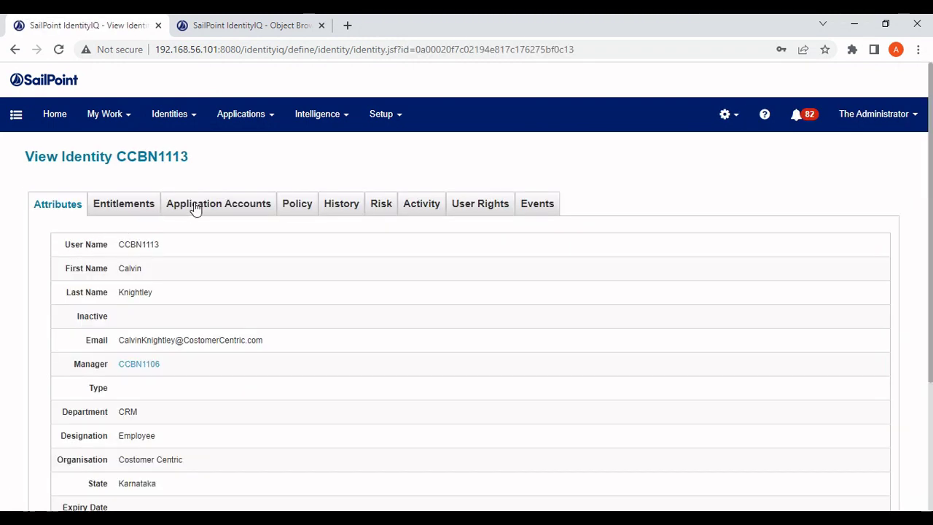
Check the userStatus in the DocuSign application account's expanded details, and return to the home page.
{"action": "left_click", "coordinate": [194, 207]}
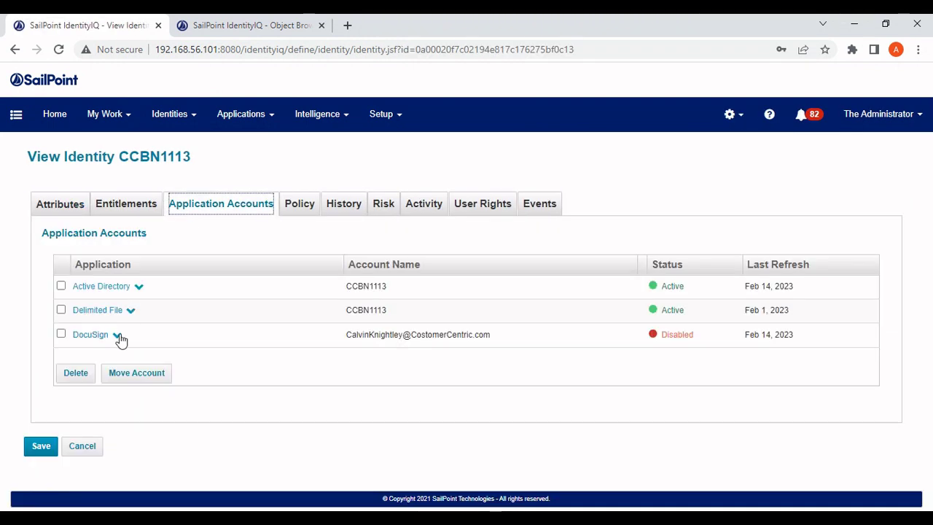
{"action": "left_click", "coordinate": [118, 338]}
{"action": "scroll", "coordinate": [124, 382], "scroll_direction": "down", "scroll_amount": 3}
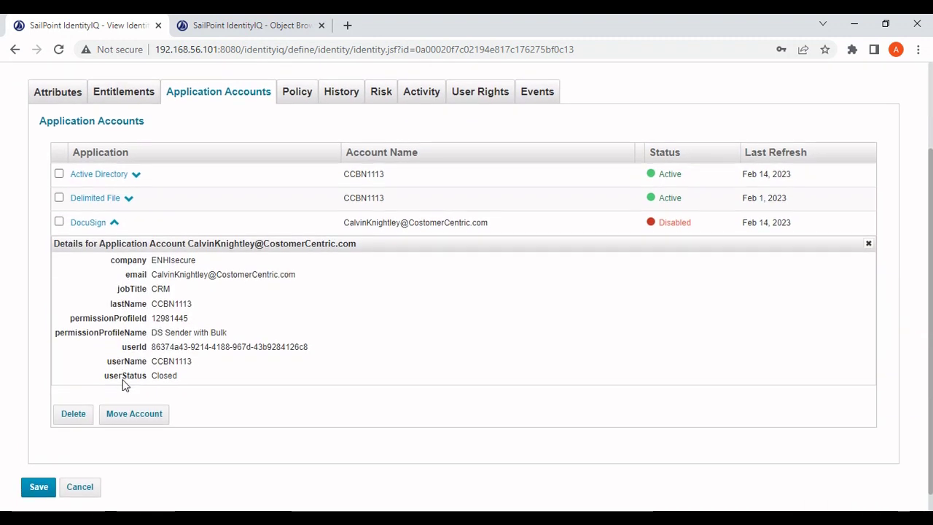
{"action": "left_click_drag", "start_coordinate": [105, 377], "coordinate": [188, 381]}
{"action": "scroll", "coordinate": [187, 379], "scroll_direction": "up", "scroll_amount": 3}
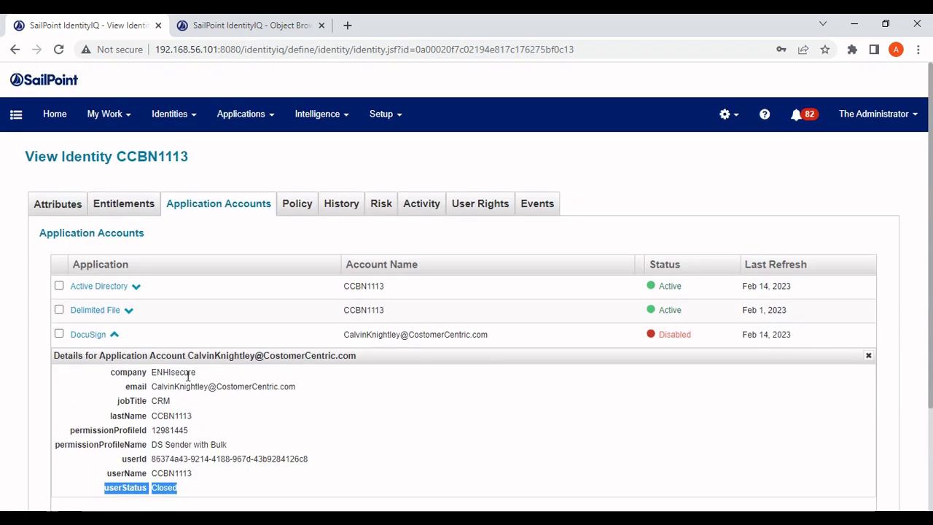
{"action": "left_click", "coordinate": [53, 125]}
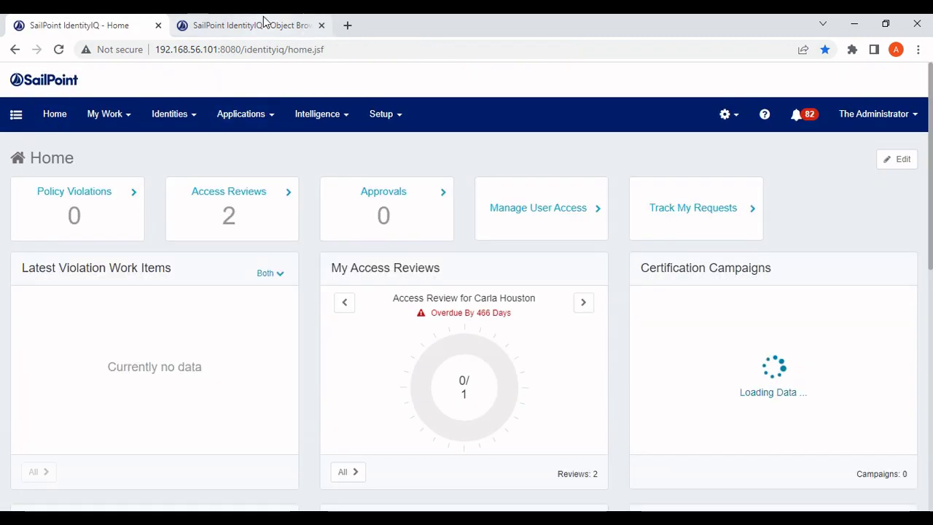
{"action": "left_click", "coordinate": [262, 25]}
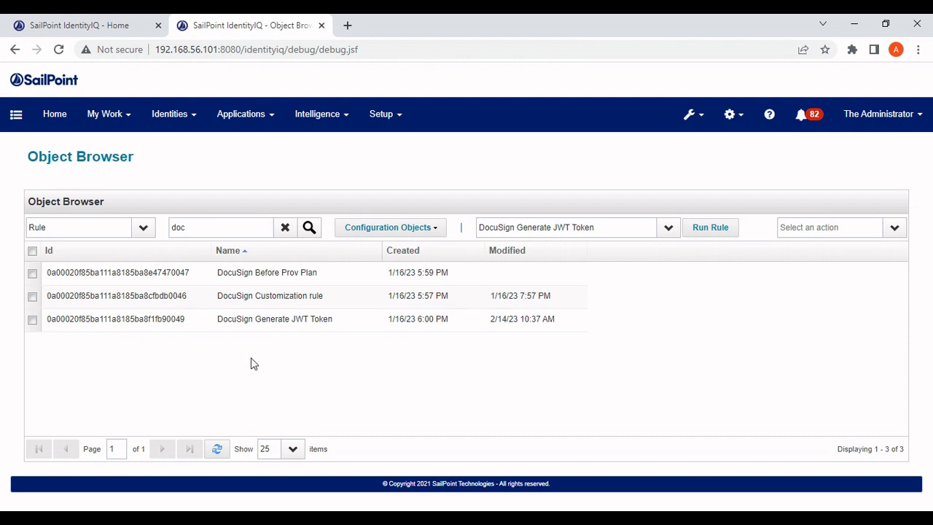
{"action": "left_click", "coordinate": [98, 21]}
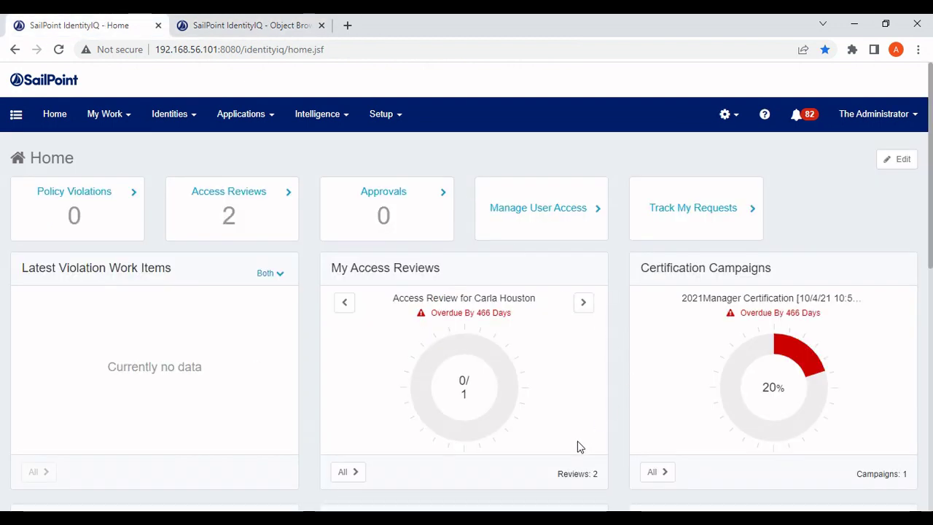
{"action": "scroll", "coordinate": [457, 355], "scroll_direction": "down", "scroll_amount": 1}
{"action": "scroll", "coordinate": [458, 355], "scroll_direction": "up", "scroll_amount": 1}
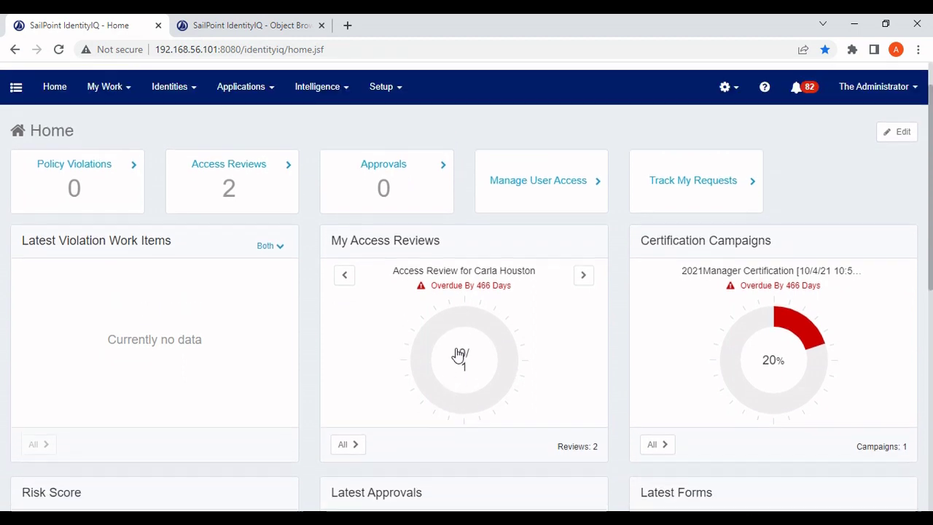
{"action": "key", "text": "alt+Tab"}
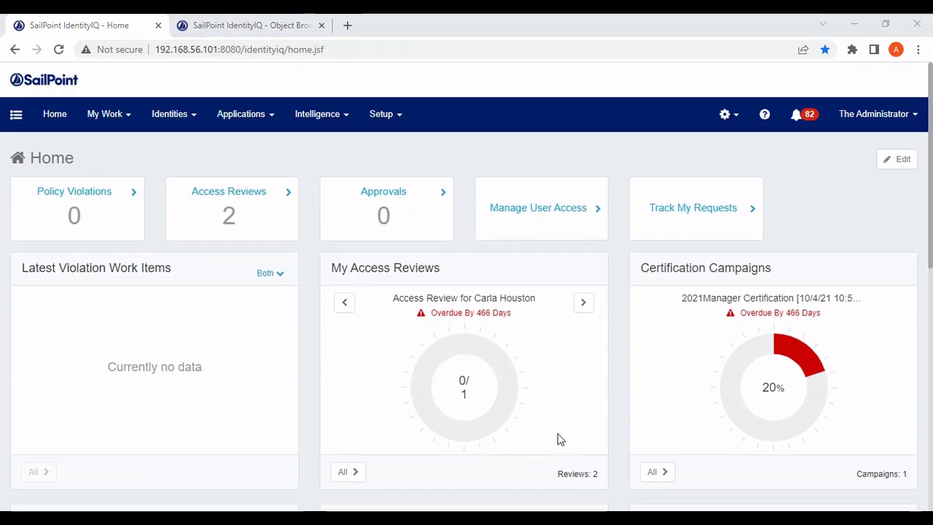